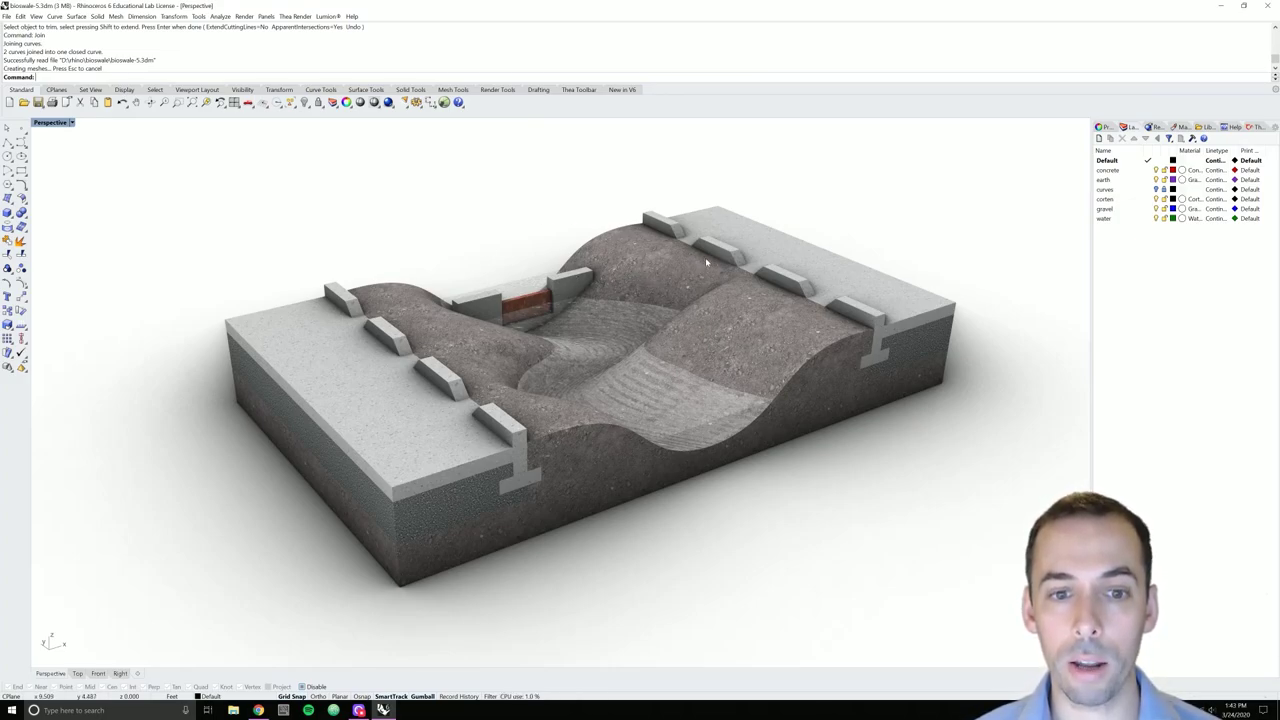
Create a new document with feet as the unit and maximize the Front view
click(20, 17)
click(18, 27)
double_click(152, 177)
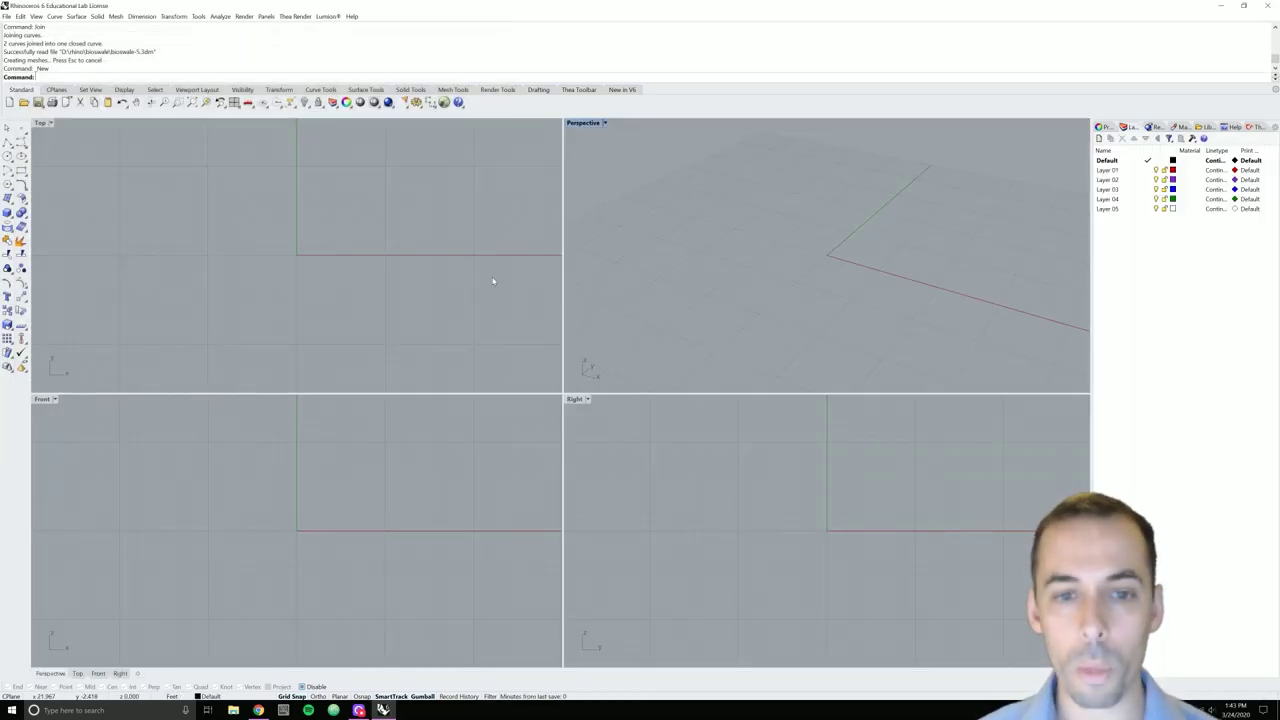
double_click(41, 399)
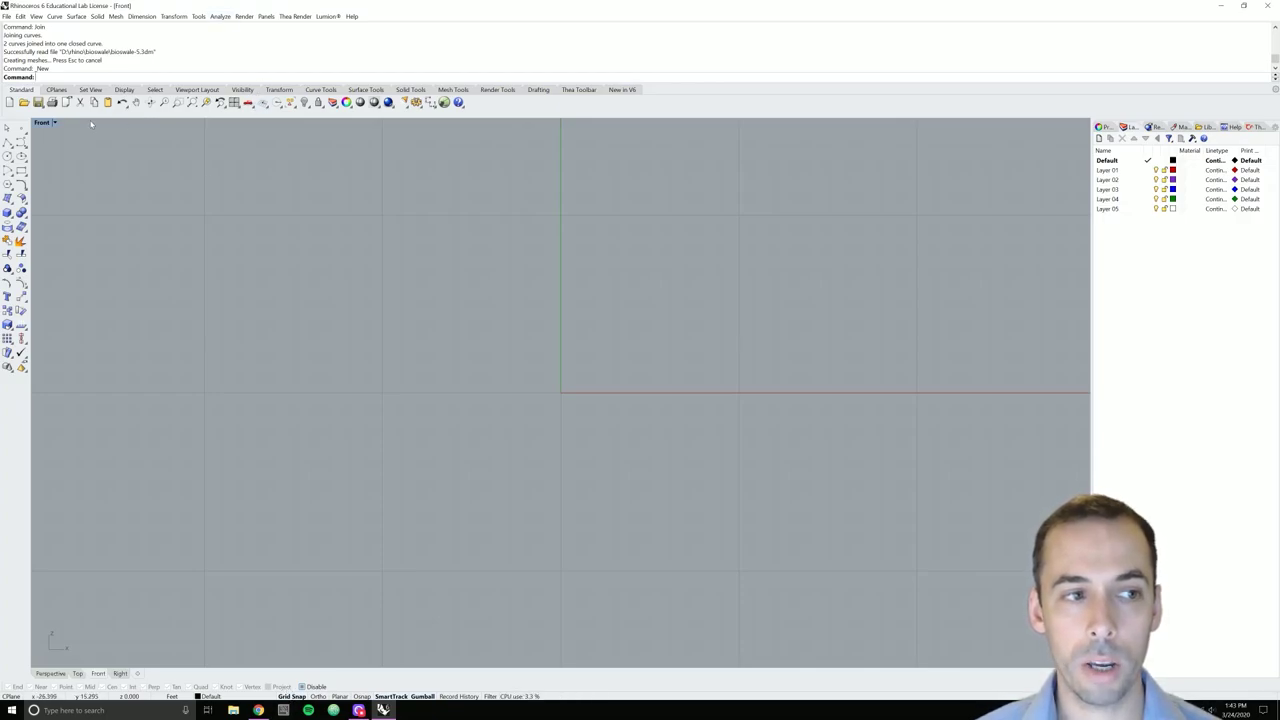
Draw a 9 ft wide, 1 ft deep slab rectangle in the Front view from the origin to (9, -1)
click(21, 171)
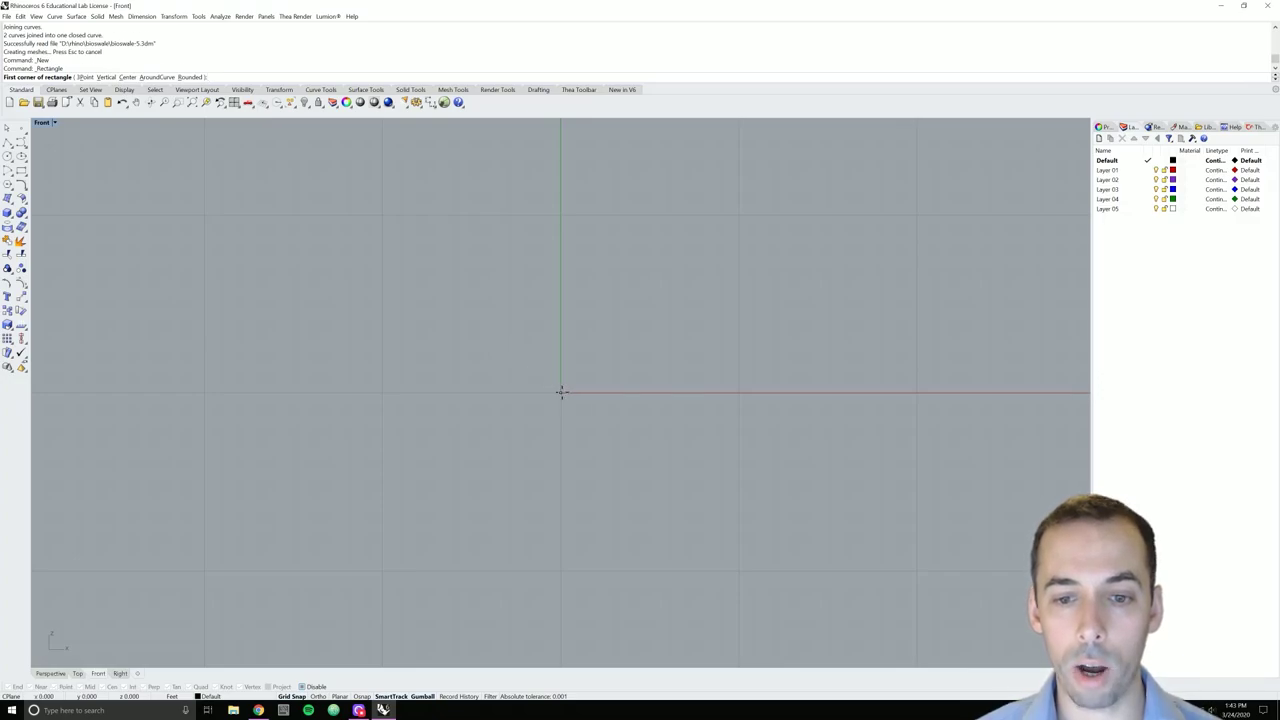
click(561, 392)
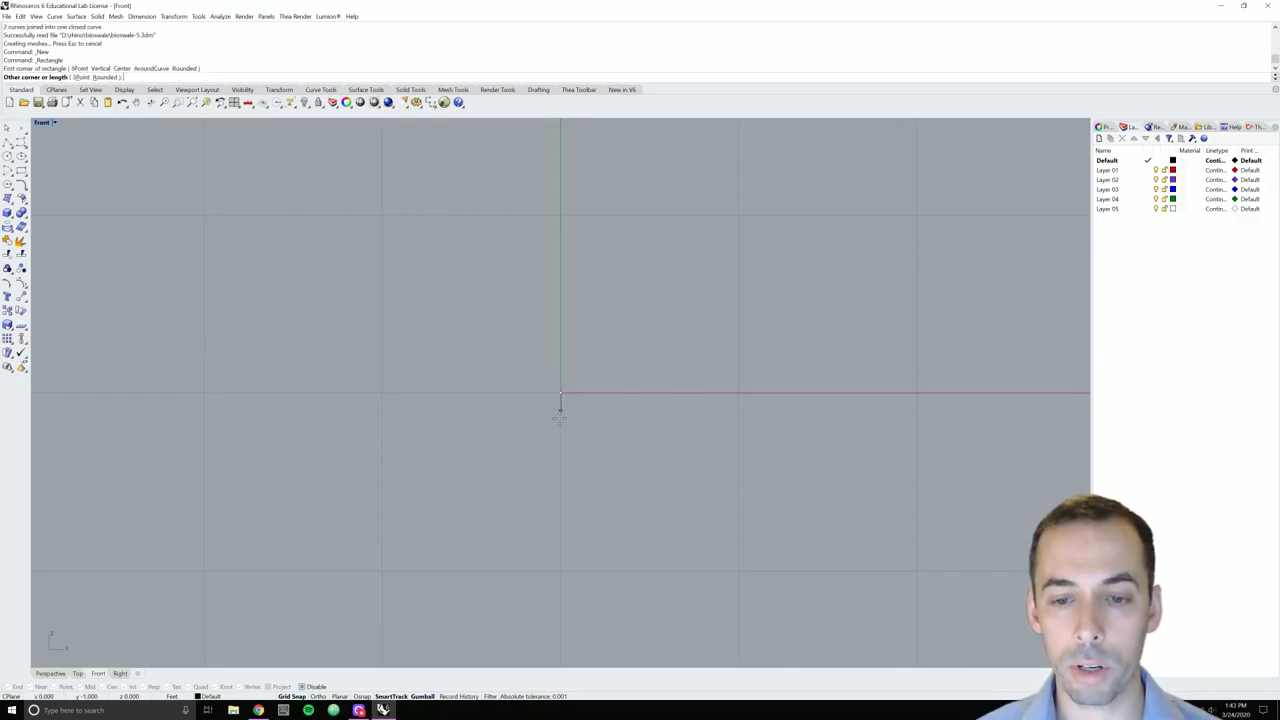
click(720, 410)
right_drag(734, 417, 466, 363)
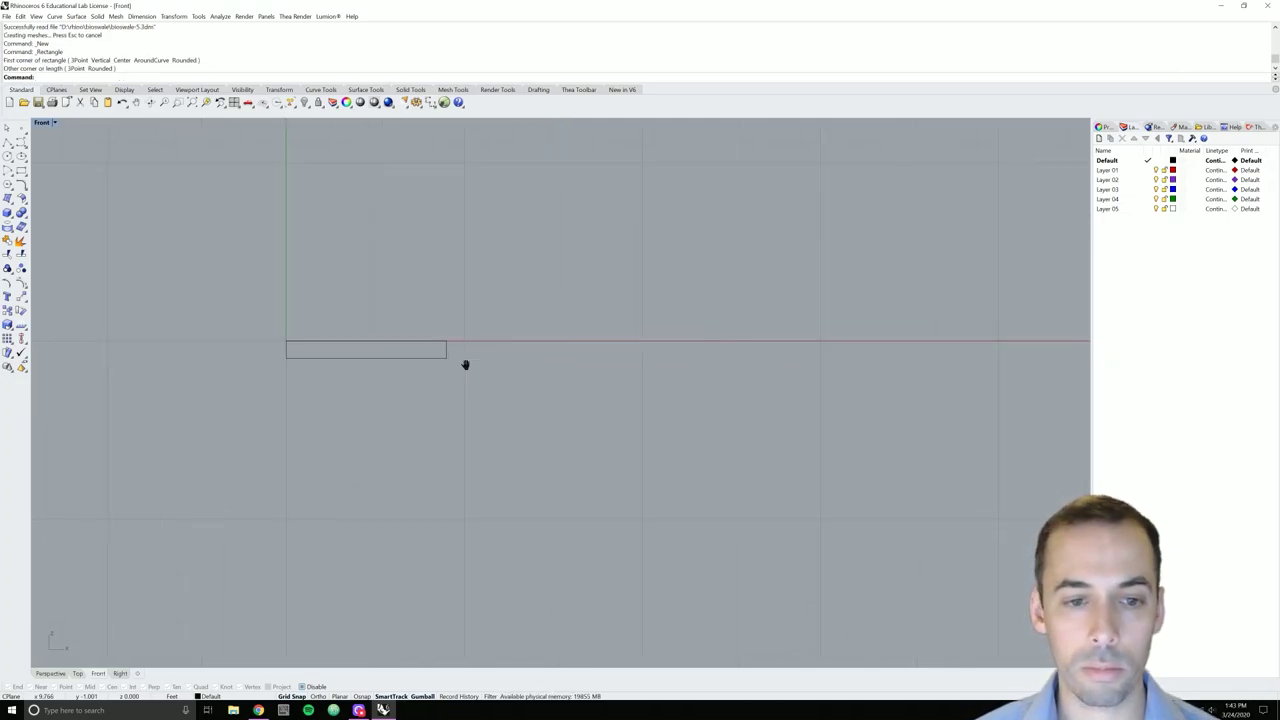
key(Return)
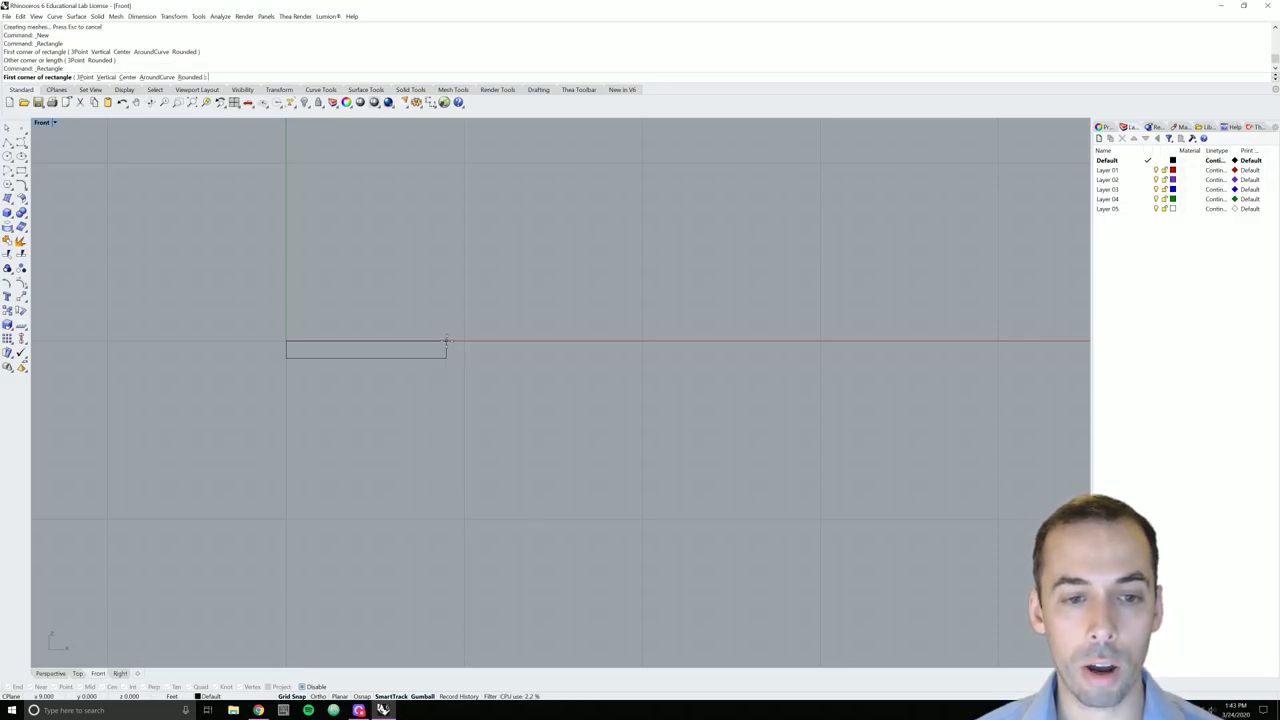
click(446, 341)
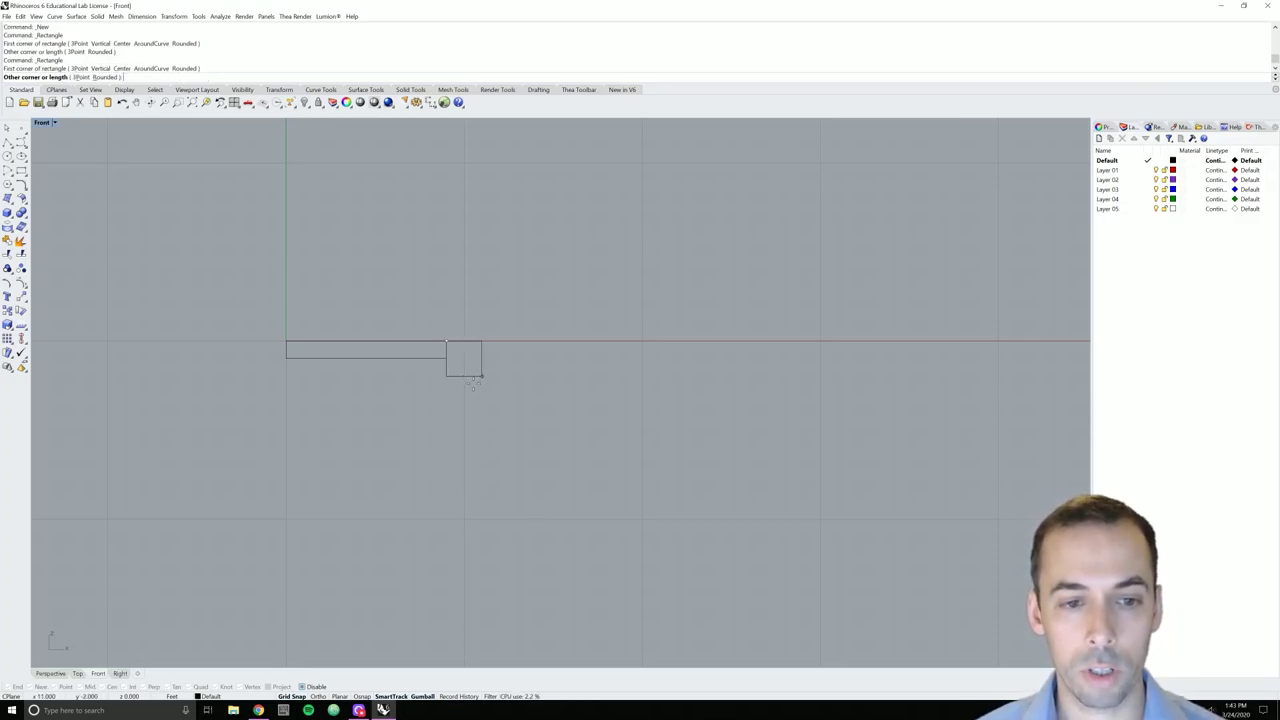
key(Escape)
Draw a 1 ft wide, 6 ft tall wall rectangle against the slab's end, from (9, 1) to (10, -5)
key(Return)
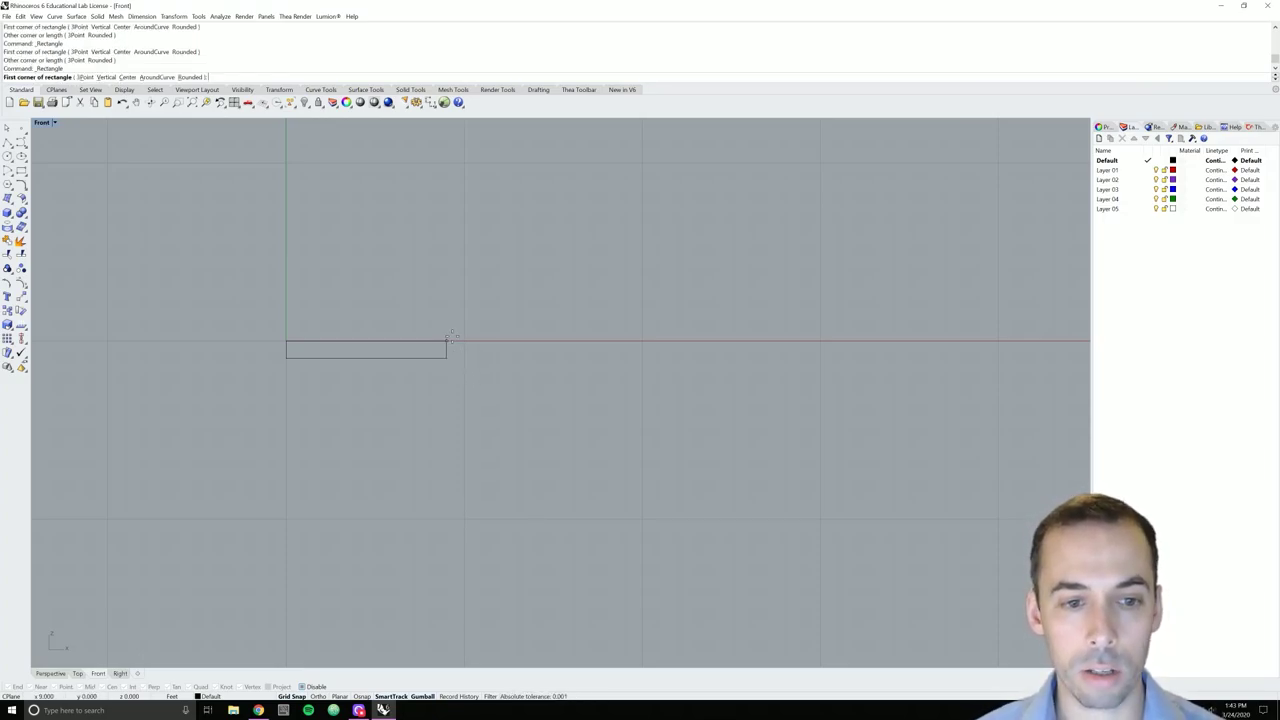
click(446, 323)
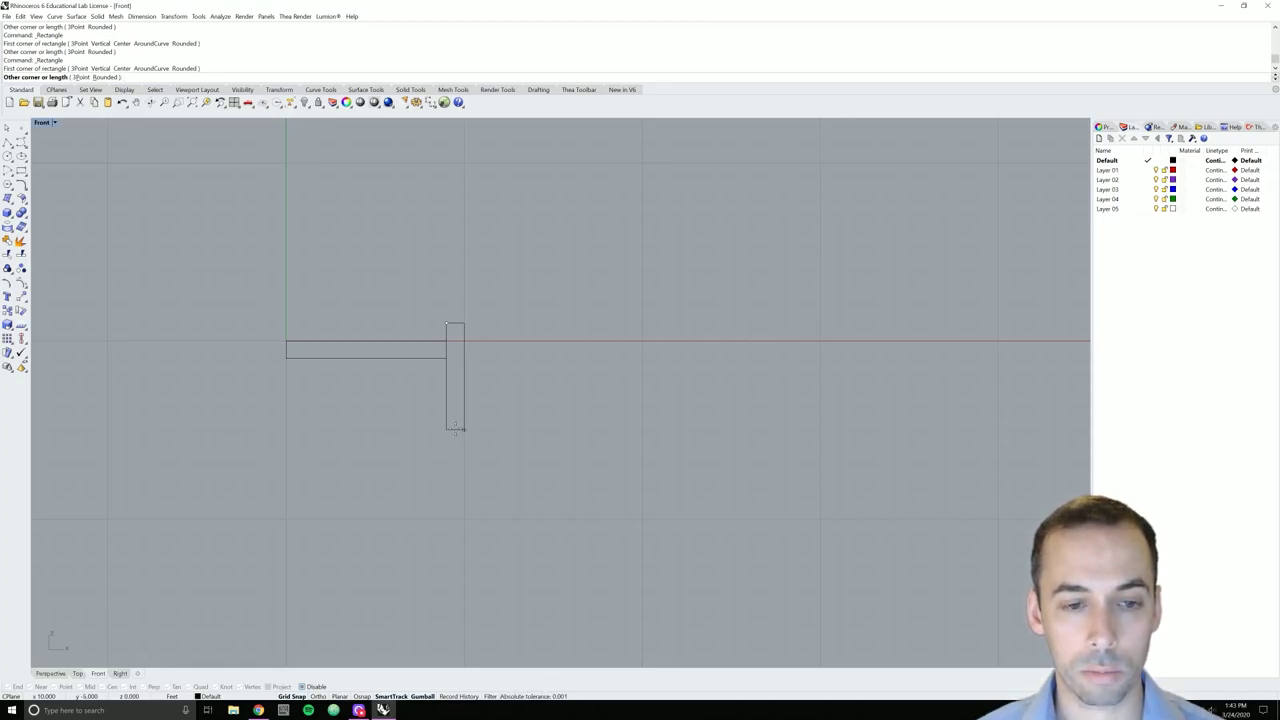
click(456, 430)
right_drag(449, 449, 485, 445)
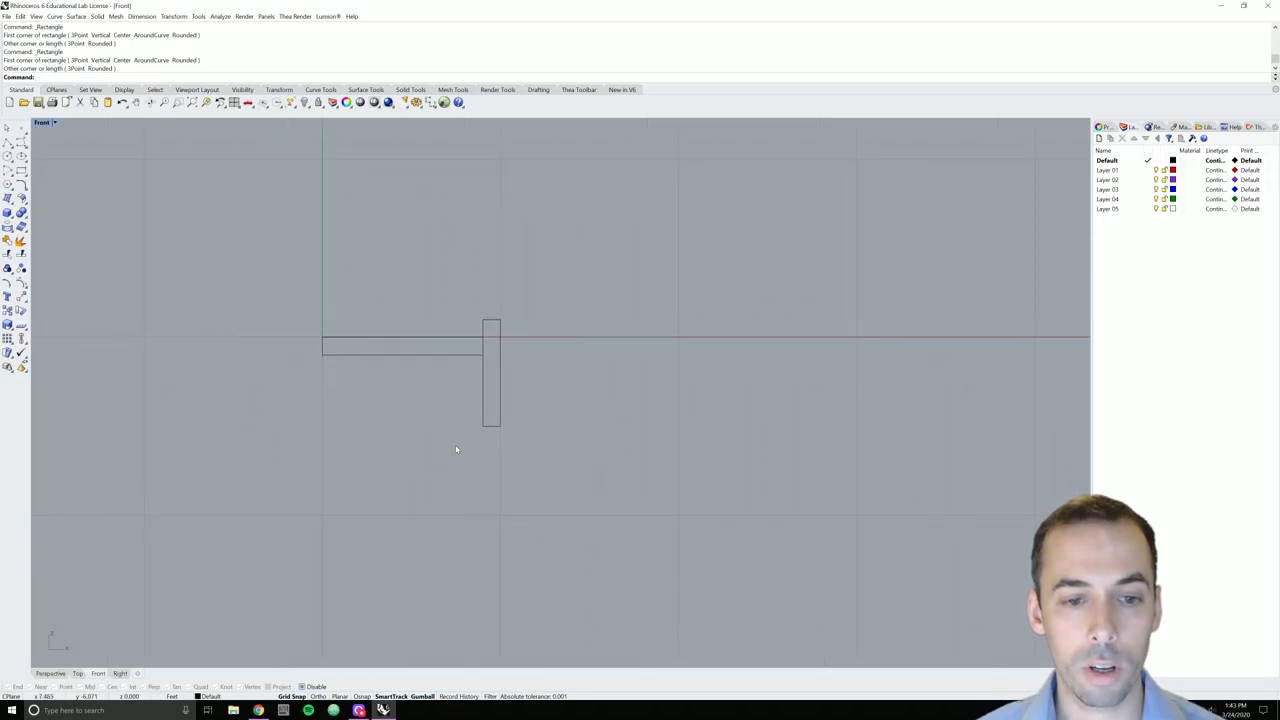
Draw a 9 ft by 4 ft rectangle directly beneath the slab, from (0, -1) to (9, -5), ending at the wall
key(Return)
click(322, 354)
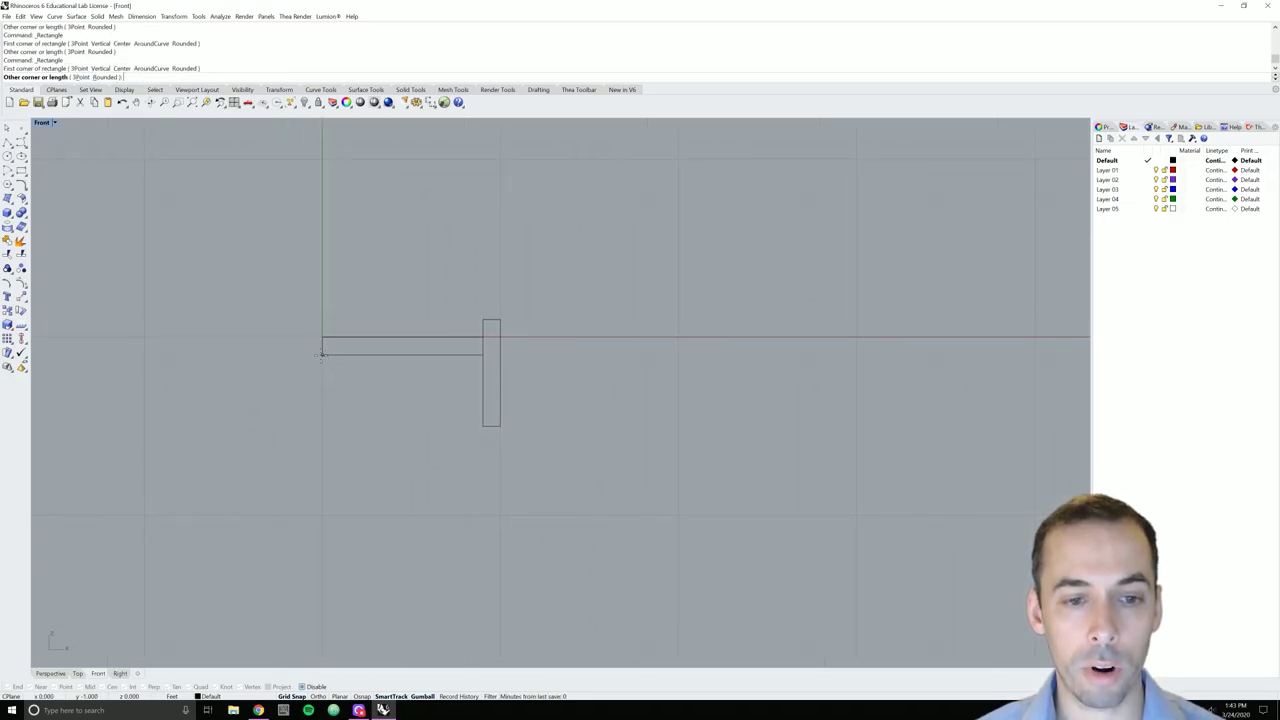
click(478, 426)
Draw a 3 ft by 1 ft footing rectangle centred beneath the wall, from (8, -5) to (11, -6)
key(Return)
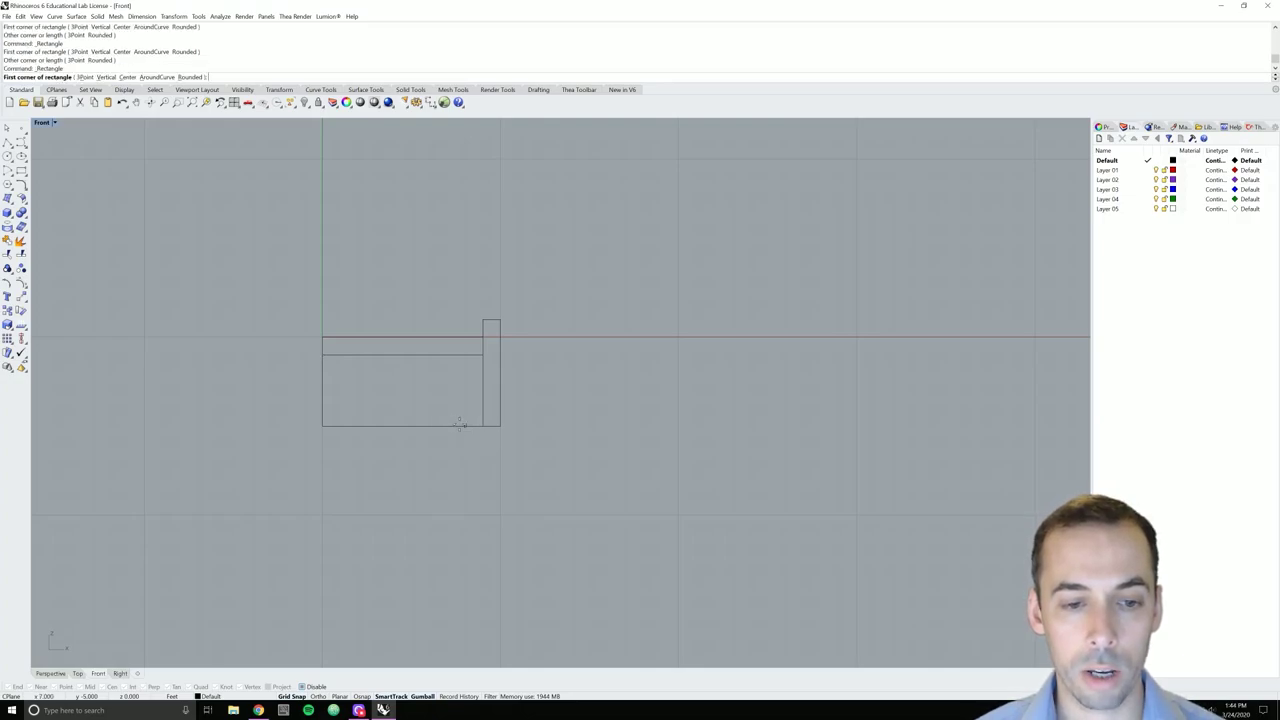
click(465, 427)
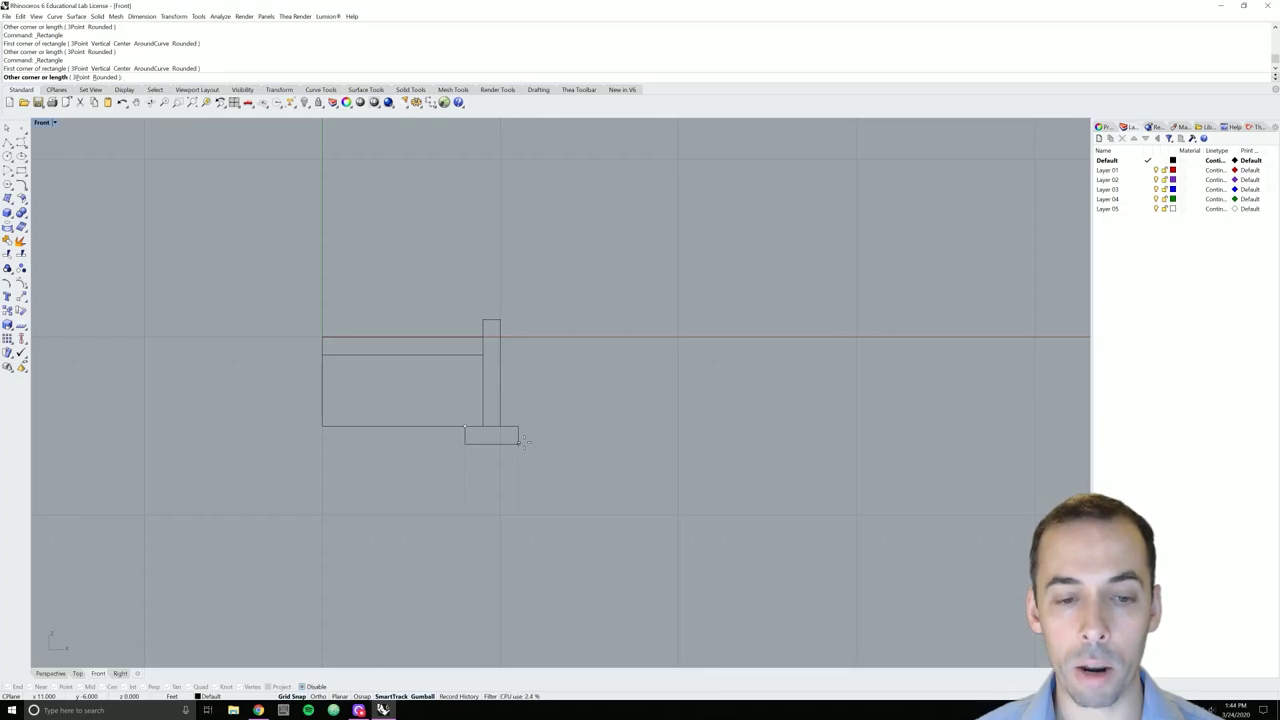
click(519, 443)
Trim the shared edge between the wall and footing rectangles, and join the two outlines into one closed curve
drag(521, 443, 494, 417)
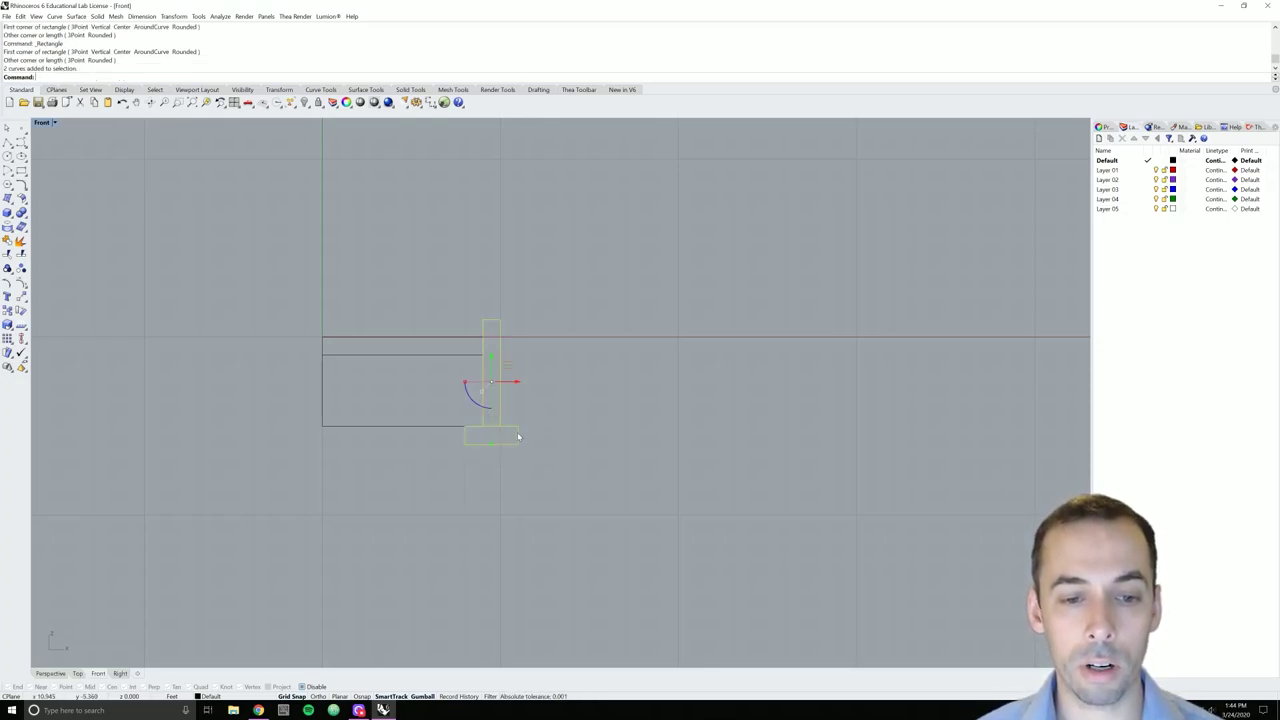
text(trim)
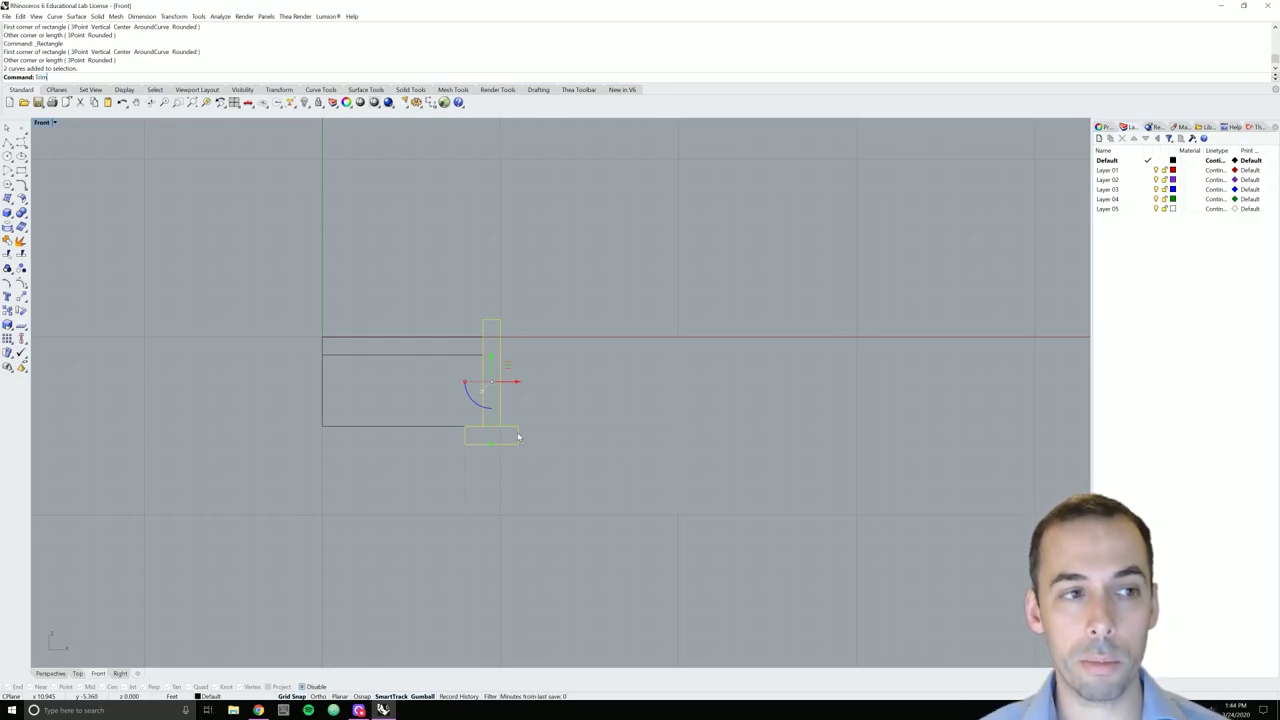
key(Return)
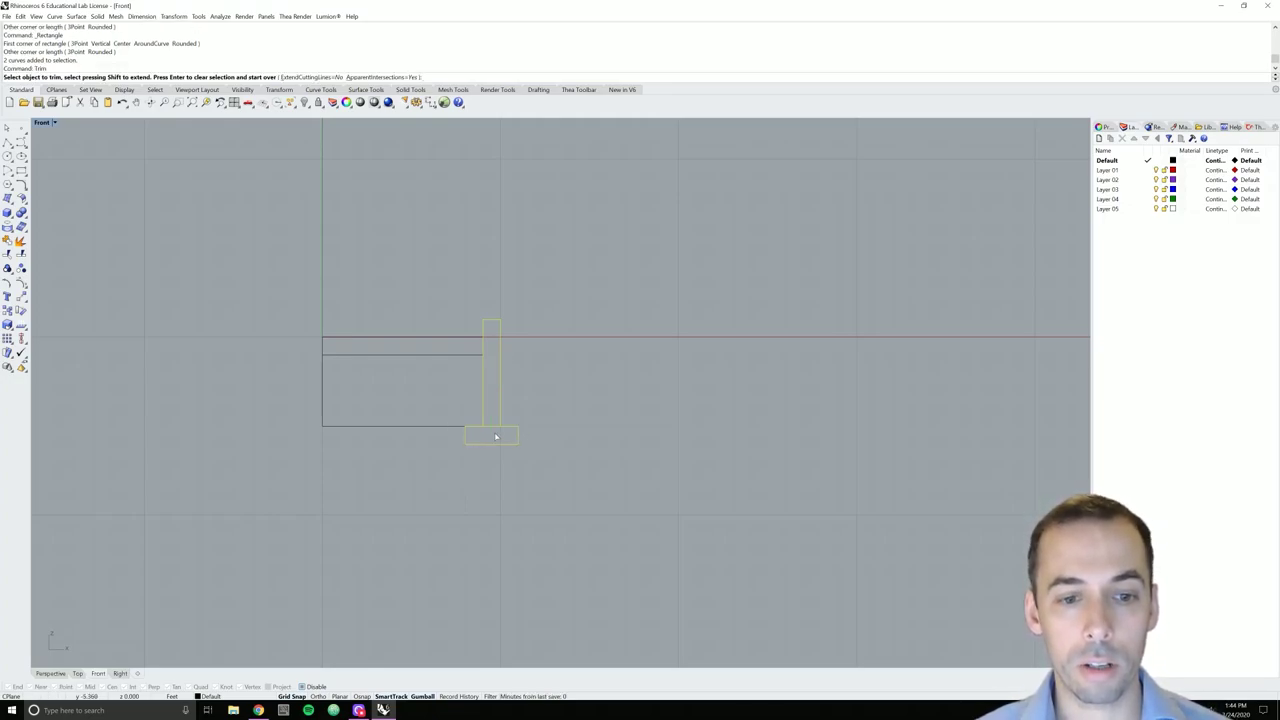
click(490, 426)
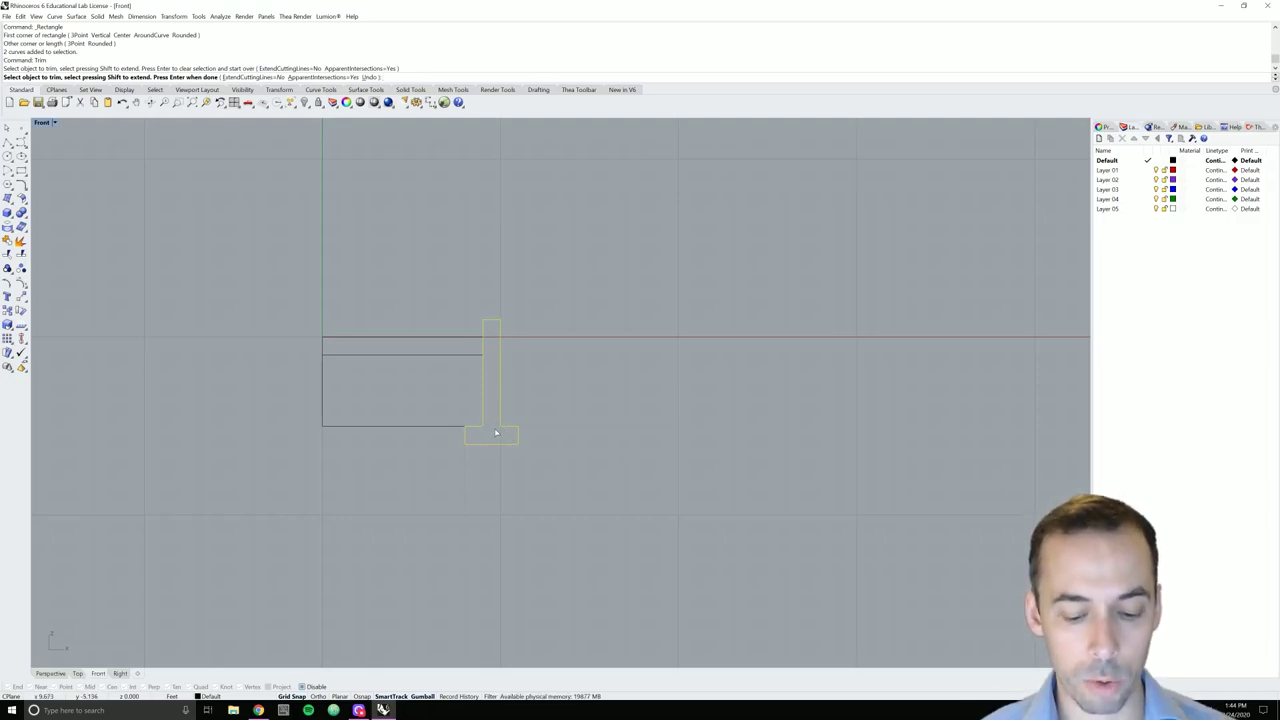
key(Return)
text(join)
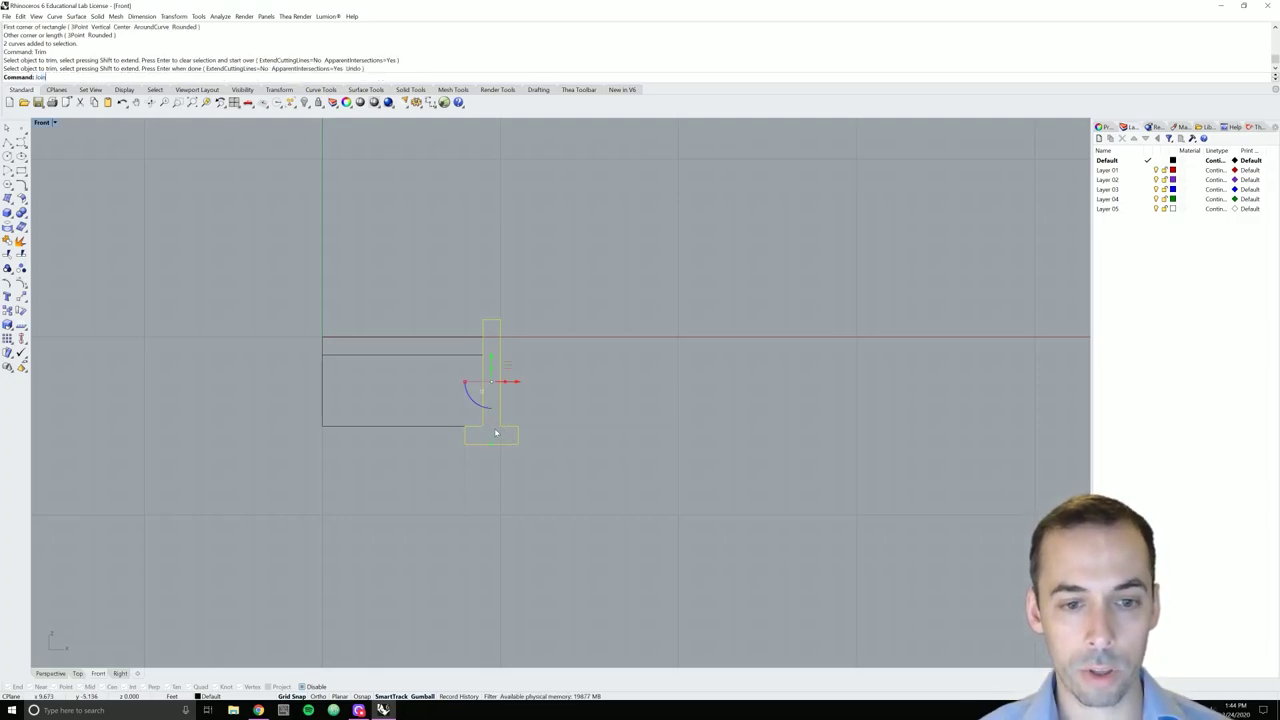
key(Return)
key(Escape)
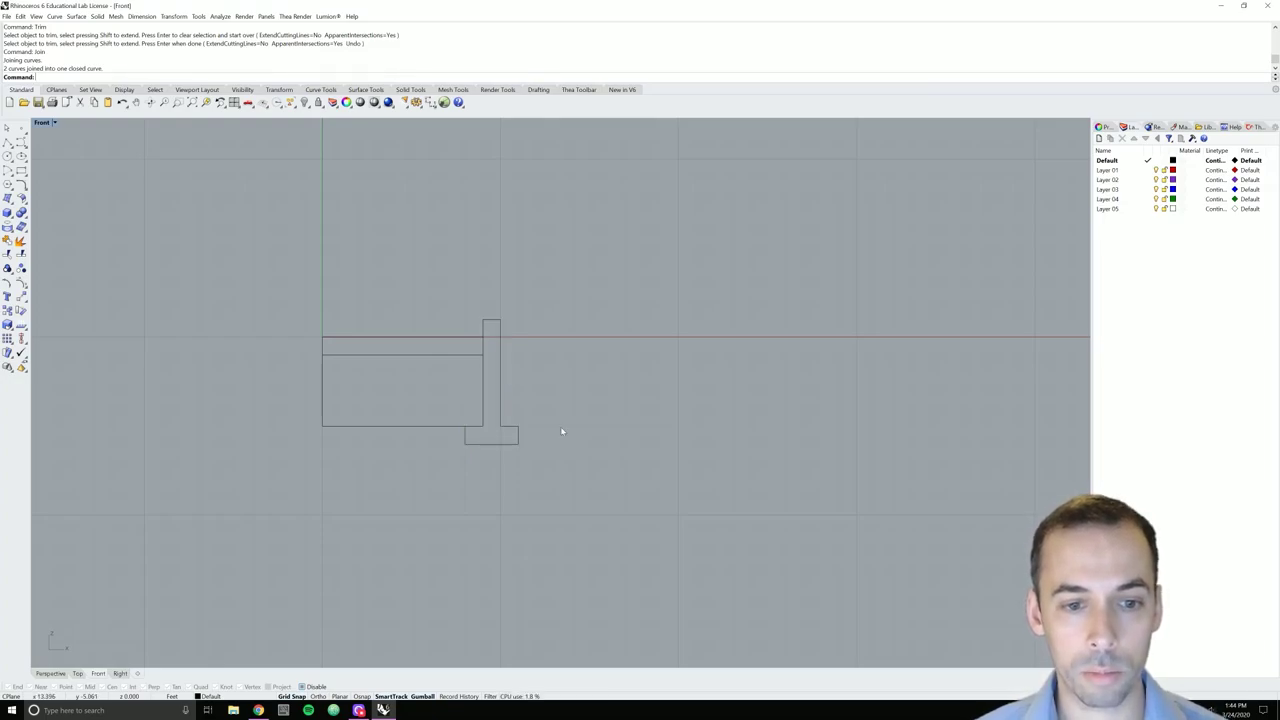
click(419, 343)
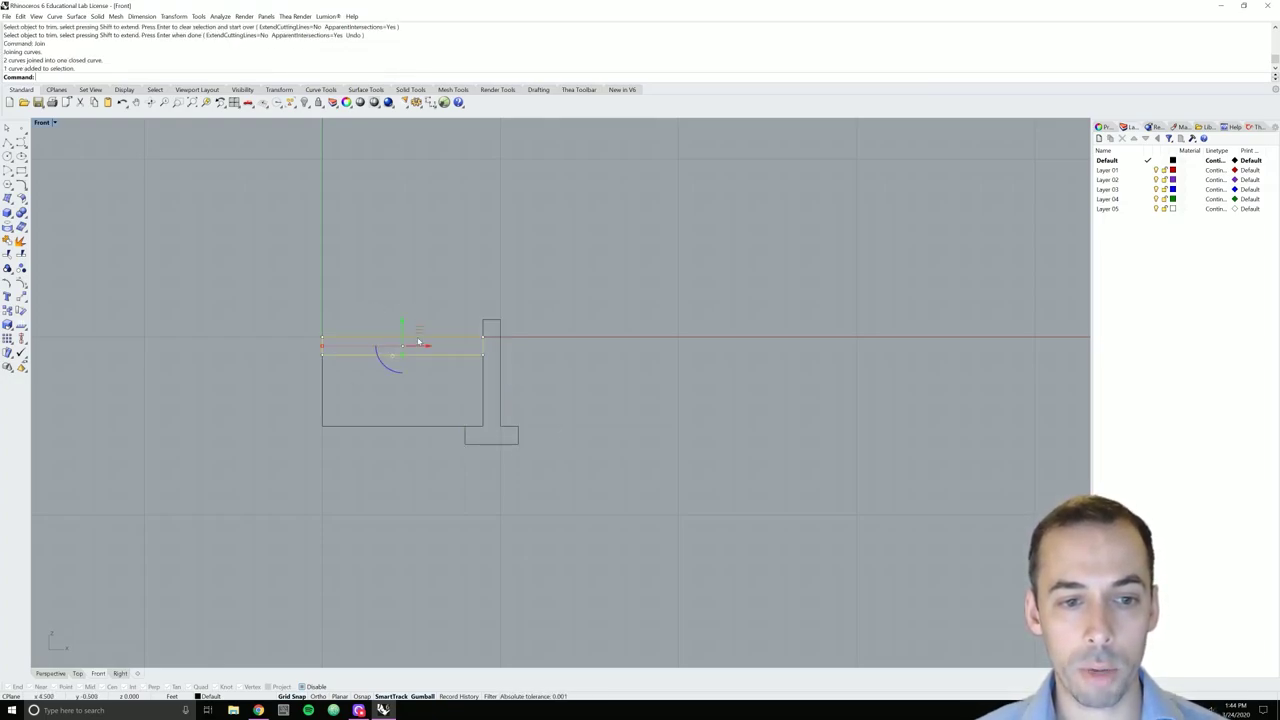
click(418, 429)
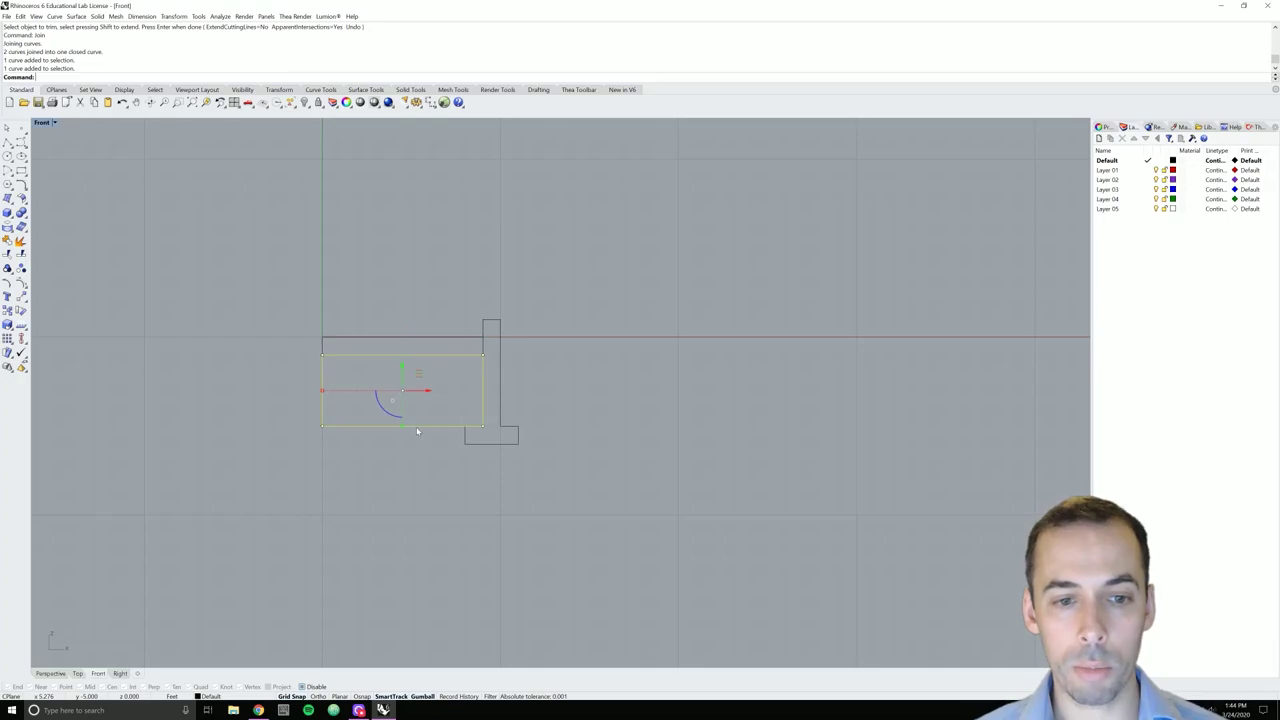
click(503, 444)
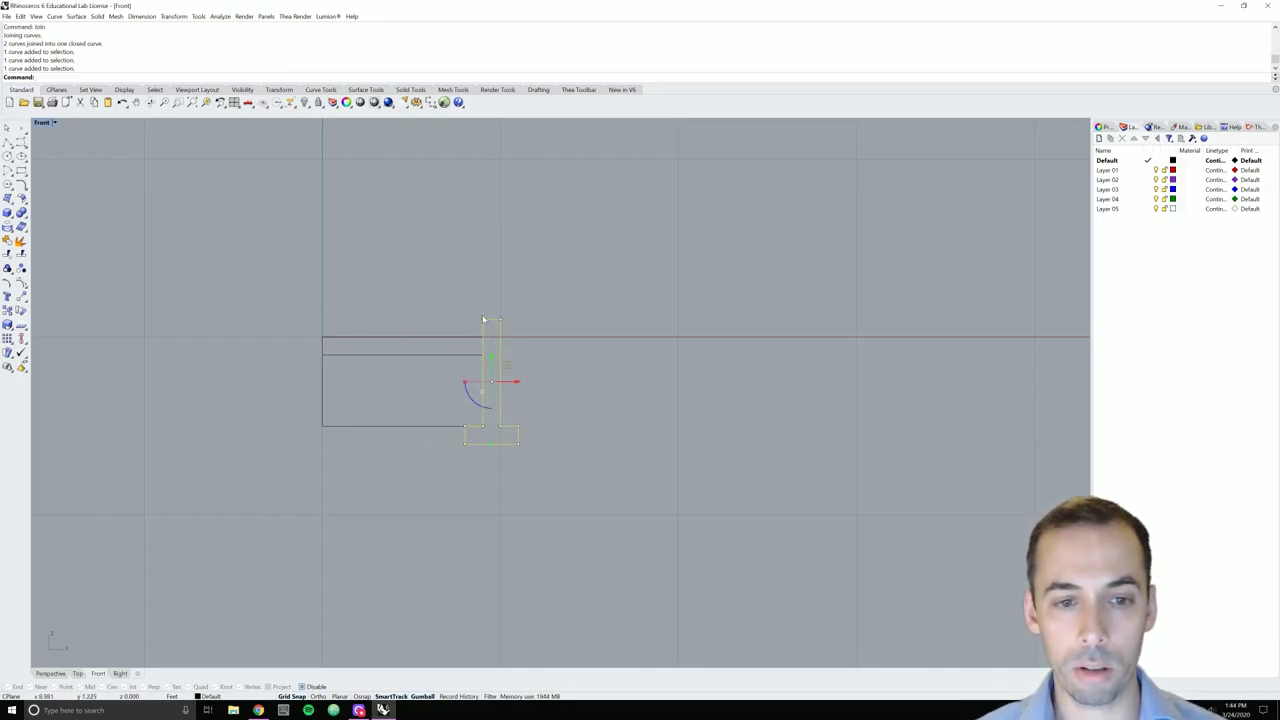
click(590, 371)
Mirror a copy of the slab, lower rectangle and footed wall profiles across a vertical line at x = 30
scroll(590, 371, down, 3)
right_drag(591, 371, 471, 351)
right_drag(561, 343, 508, 336)
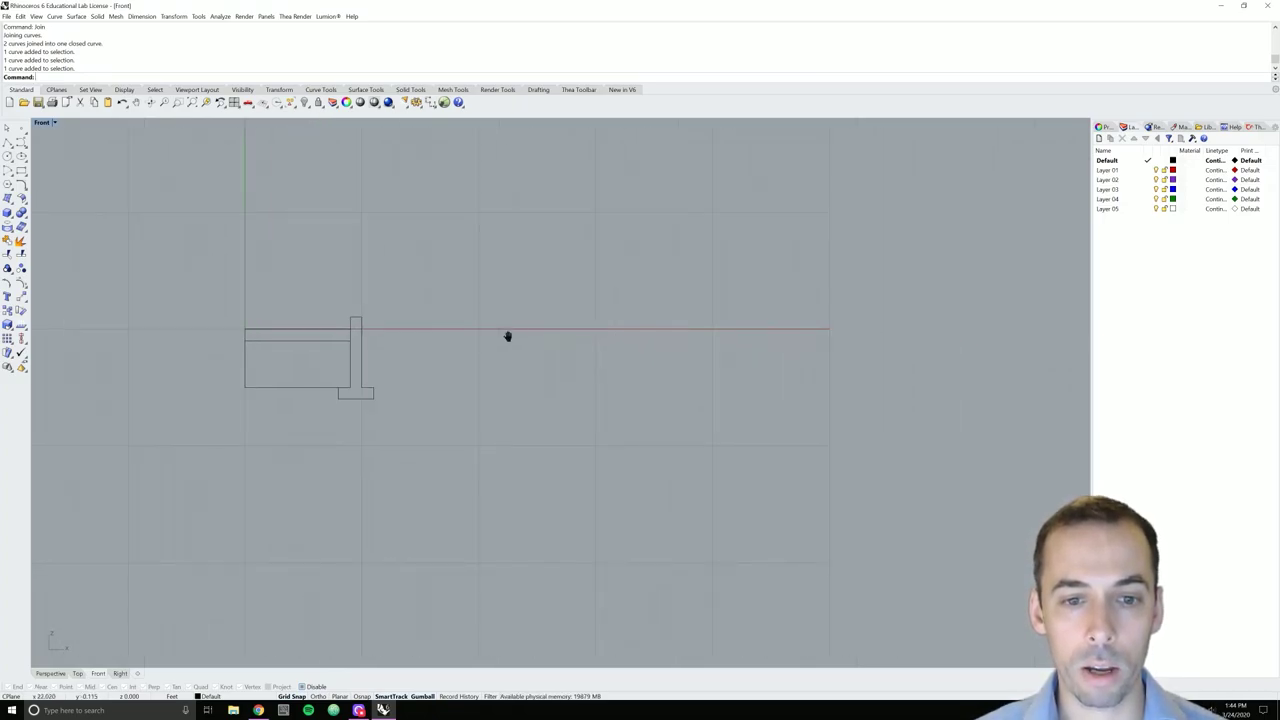
drag(421, 284, 207, 425)
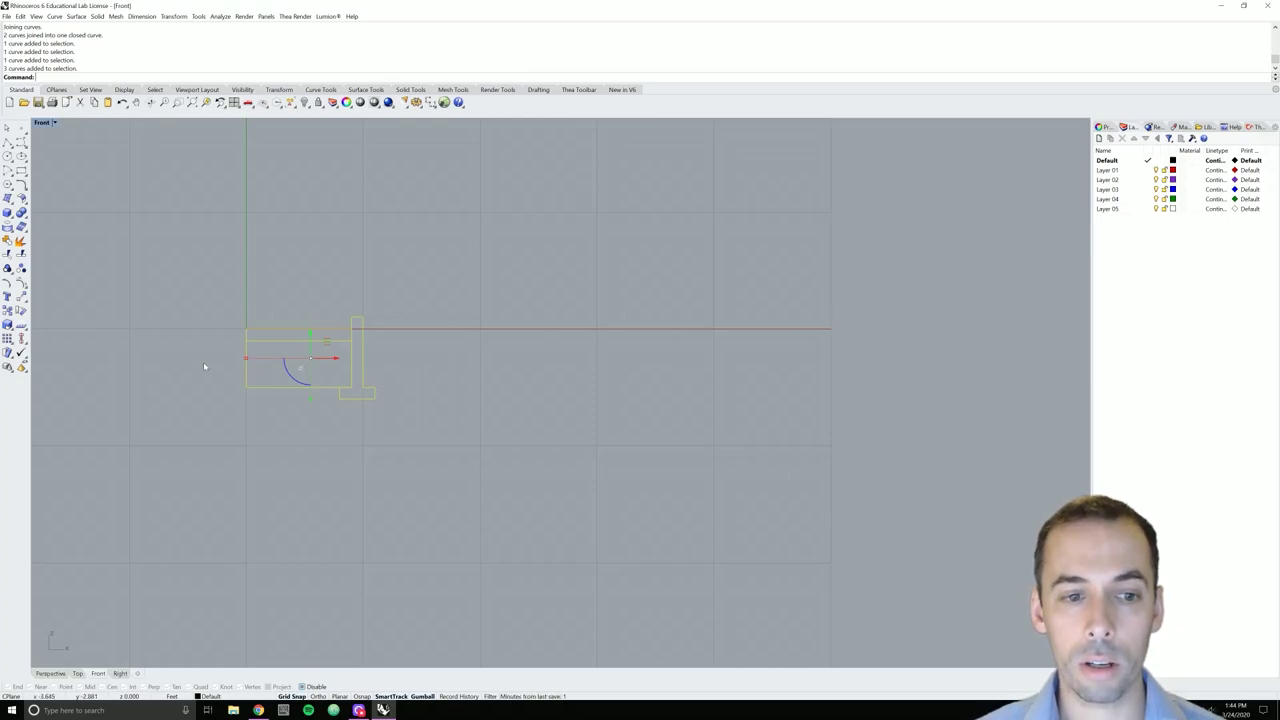
right_drag(665, 365, 620, 349)
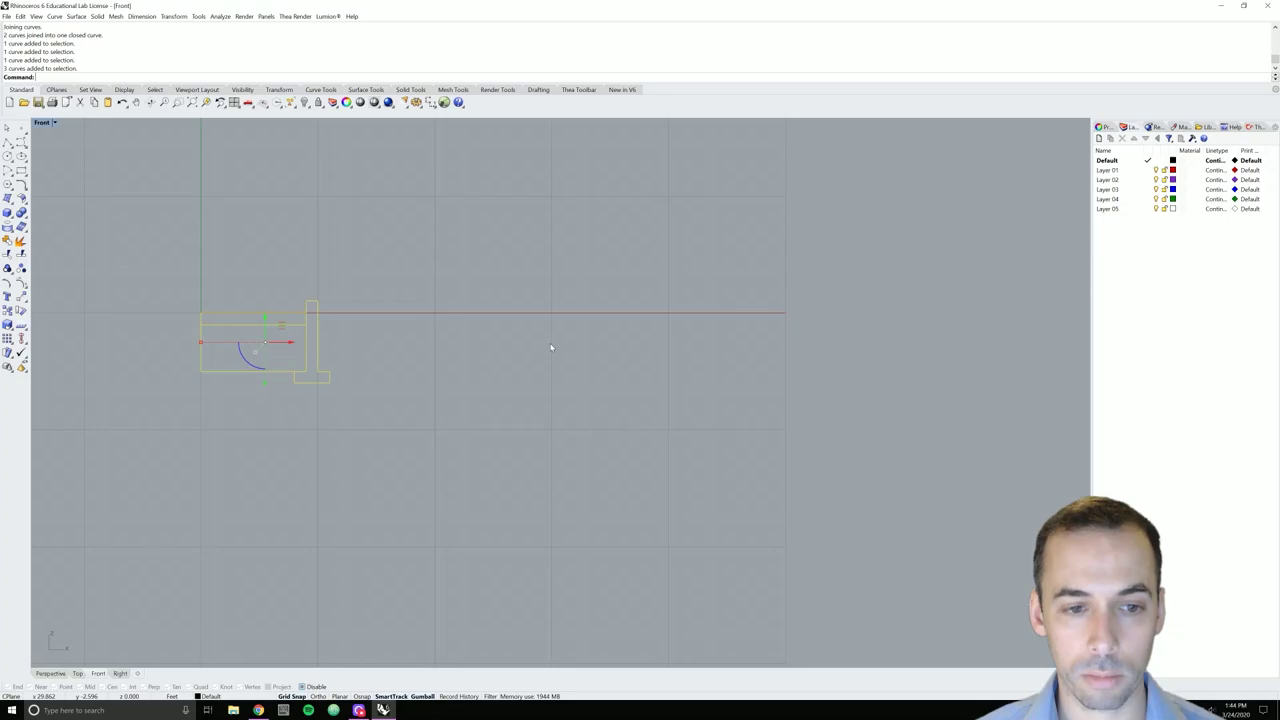
text(mir)
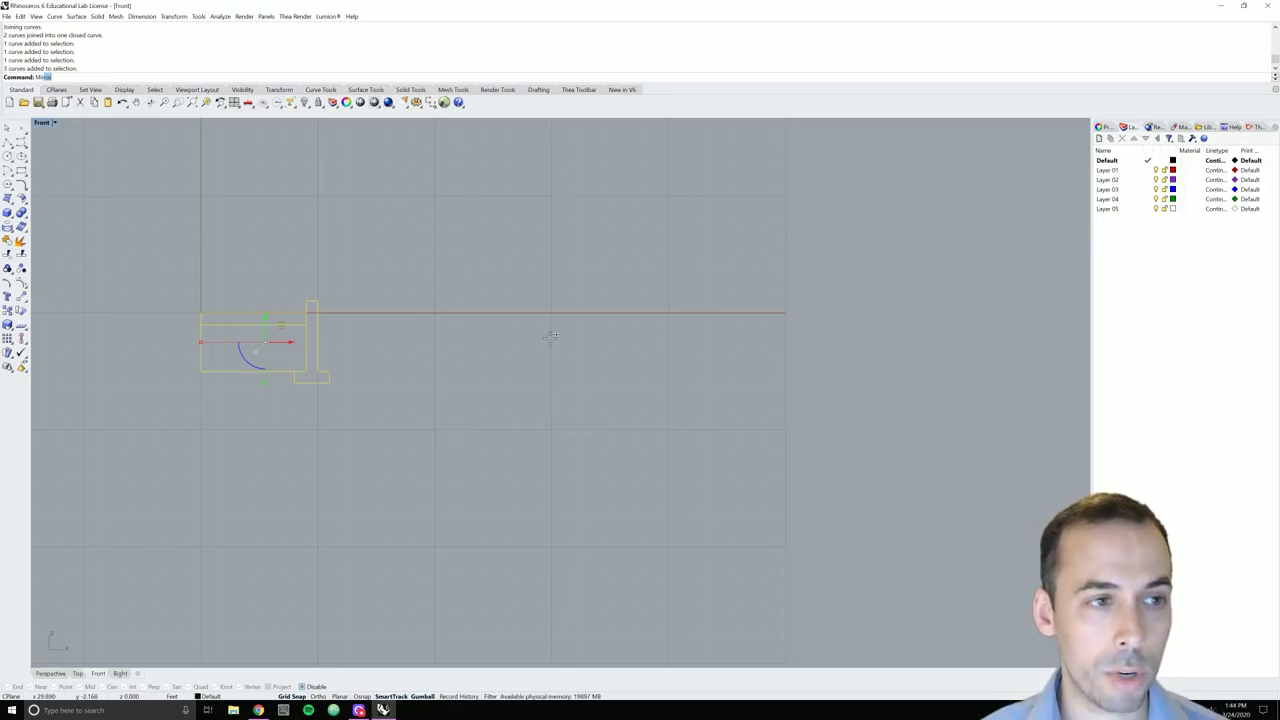
key(Return)
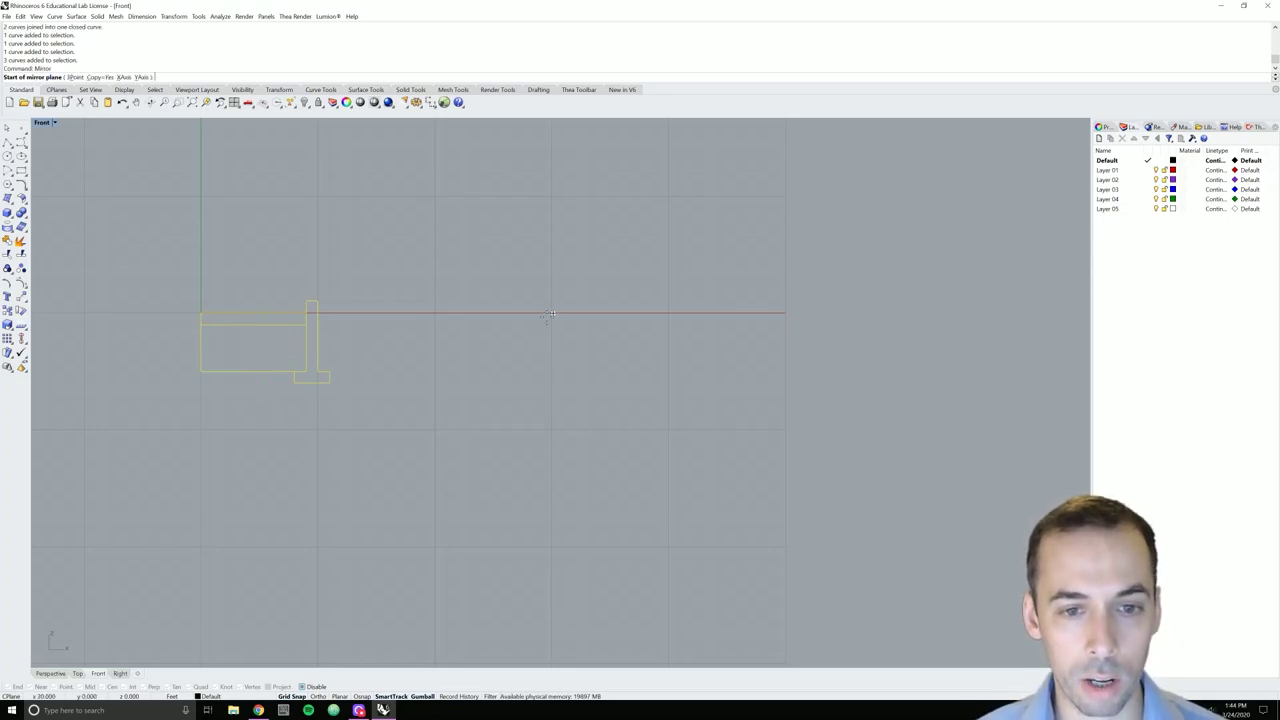
click(551, 312)
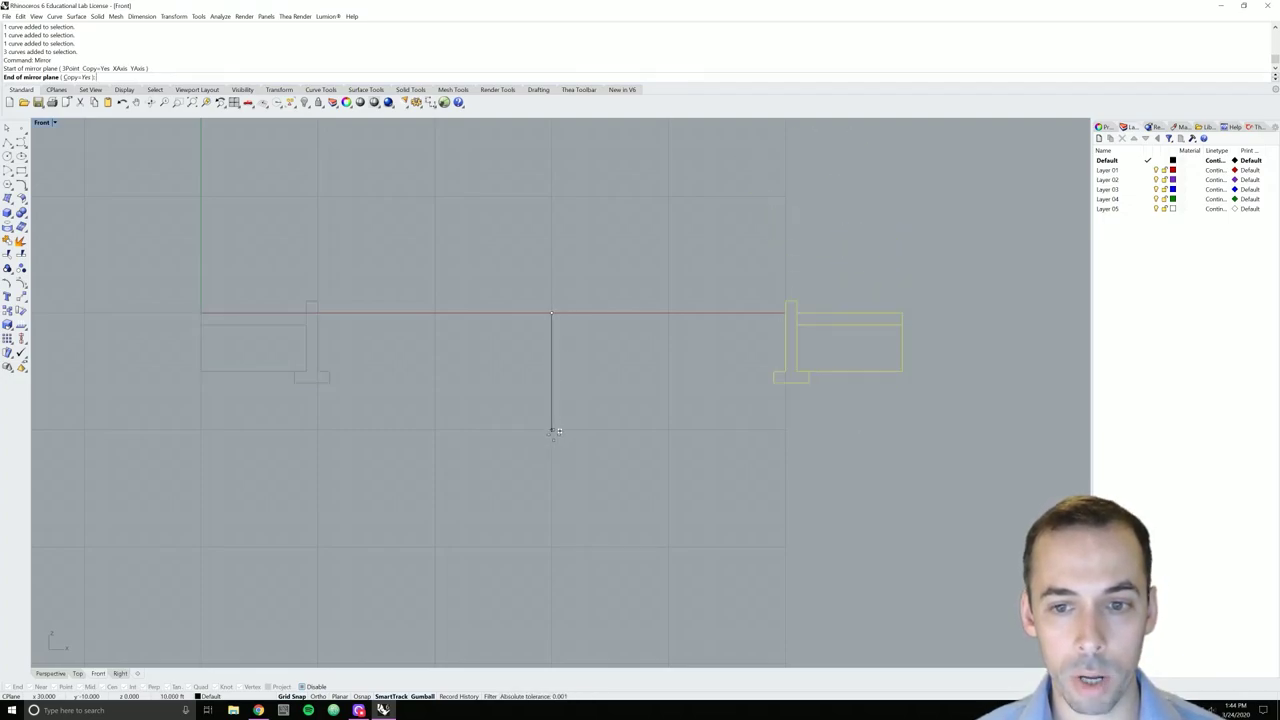
click(553, 432)
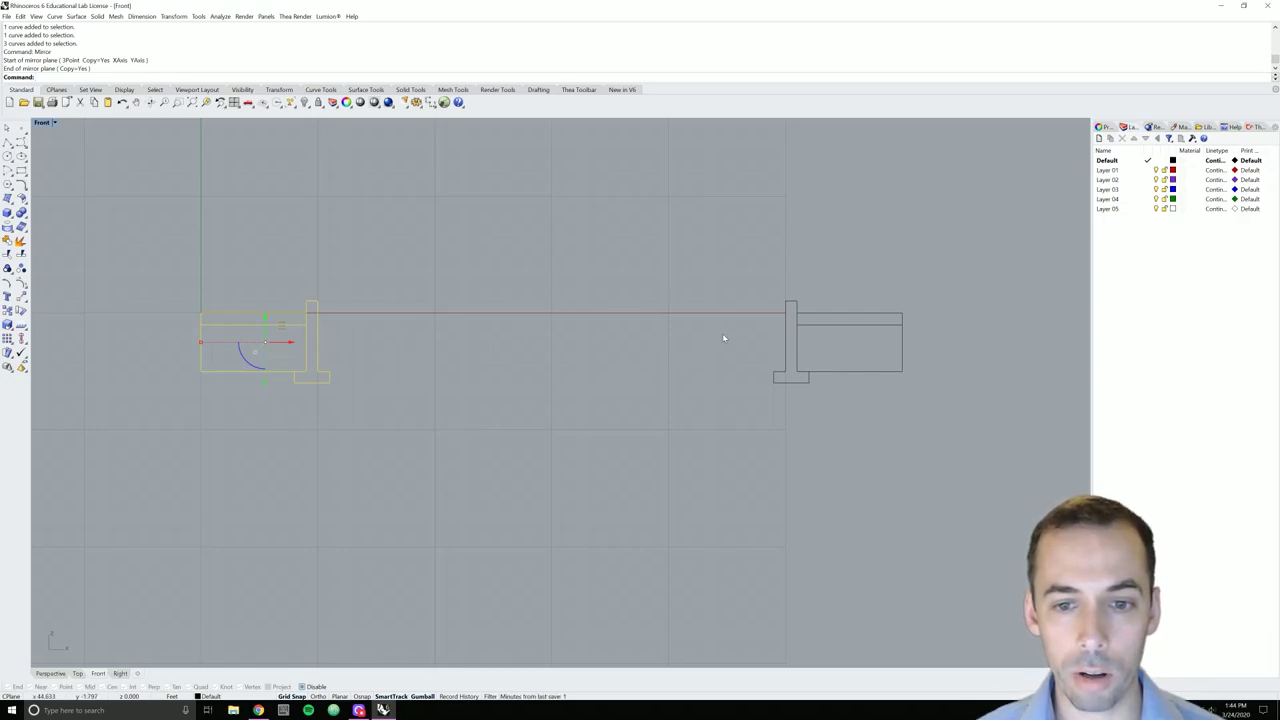
right_drag(778, 323, 577, 300)
click(560, 316)
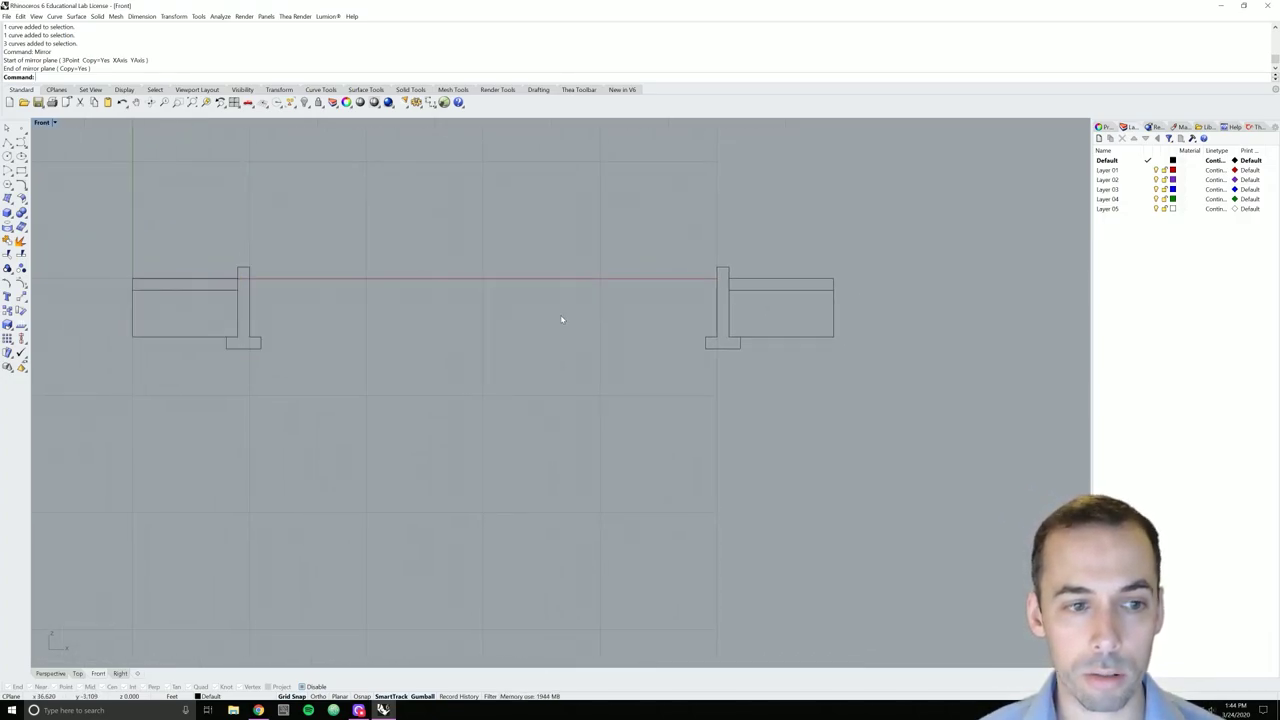
Draw an interpolated swale curve between the walls through (10, 0), (20, -1), (30, -5), (40, -1) and (50, 0)
click(22, 146)
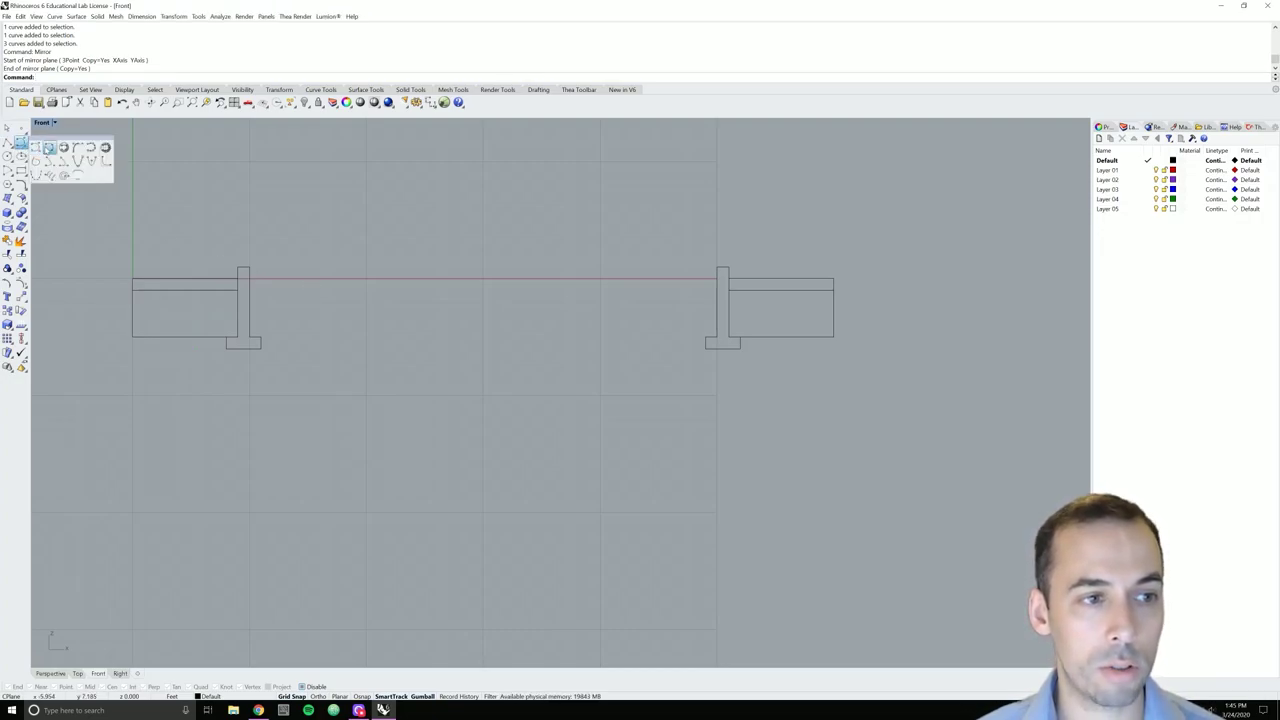
click(48, 148)
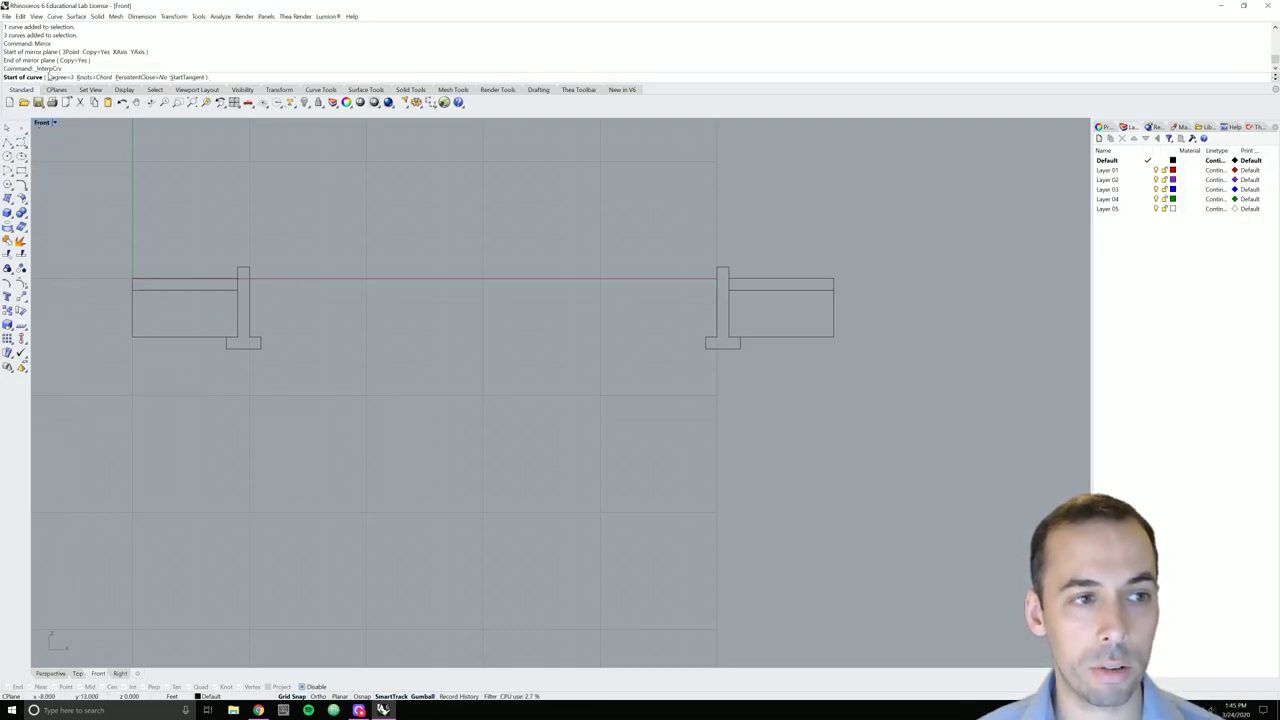
click(248, 277)
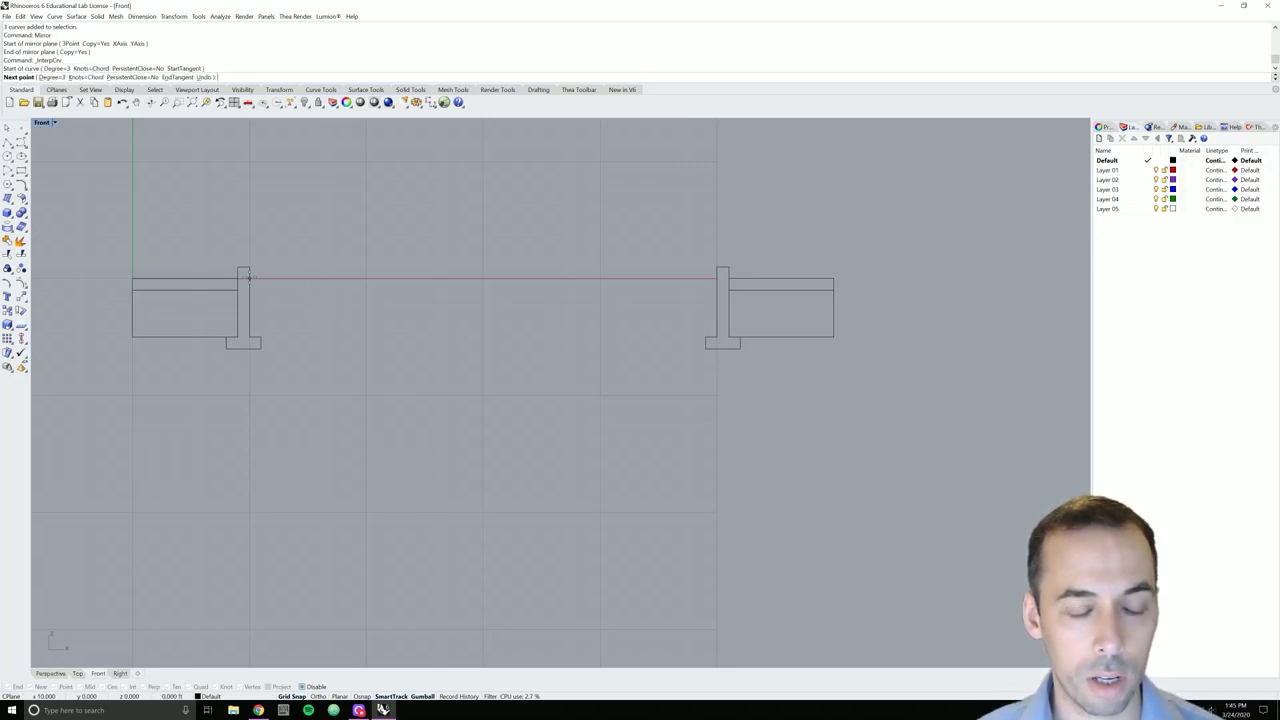
click(366, 290)
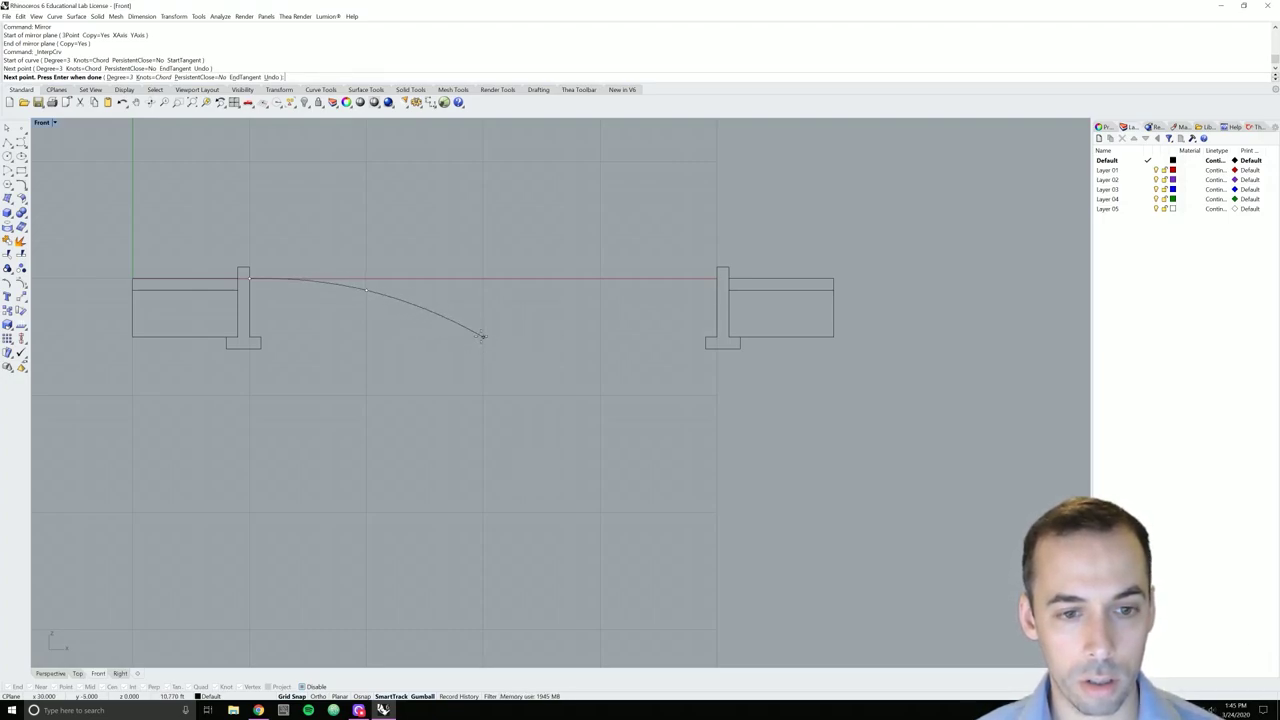
click(483, 337)
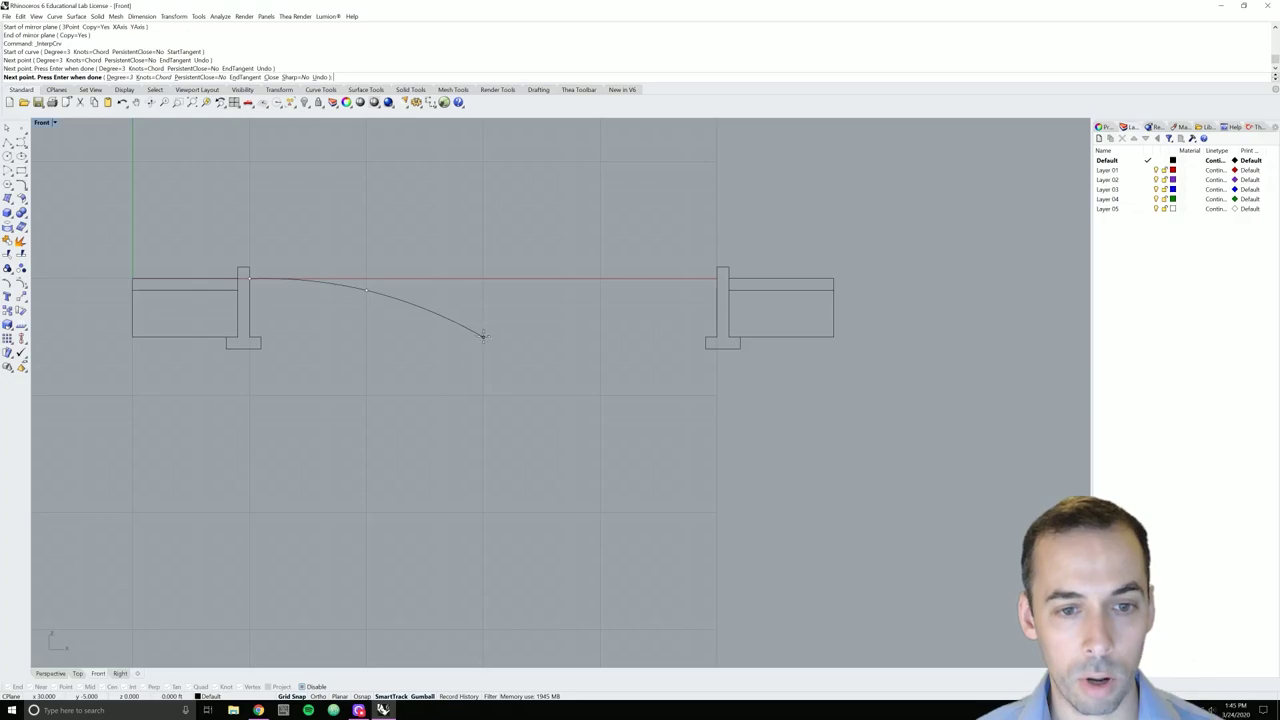
click(600, 290)
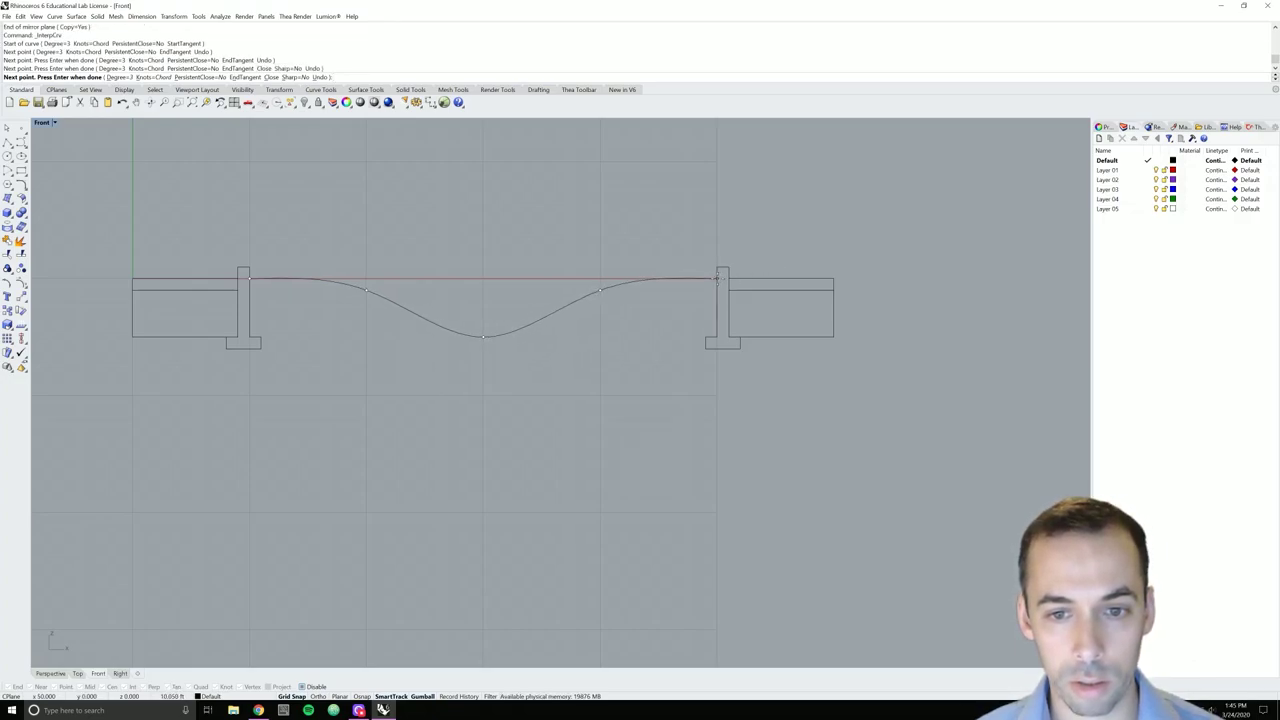
click(716, 278)
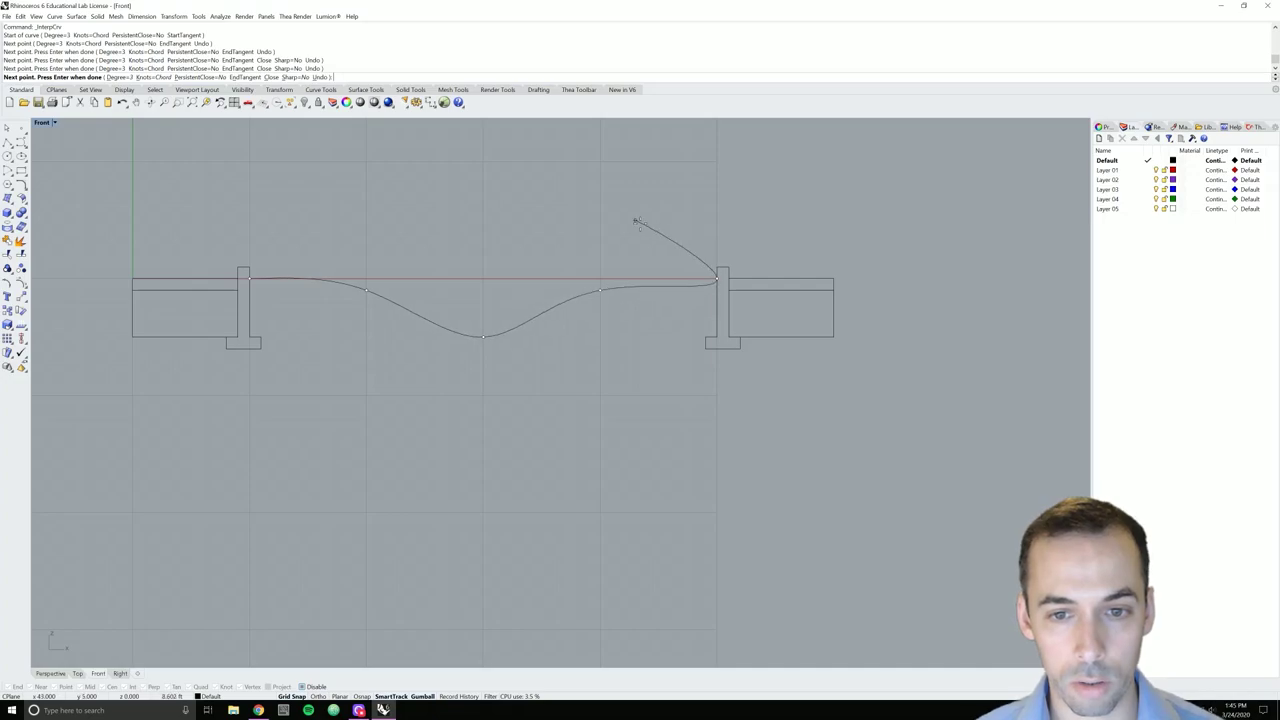
key(Return)
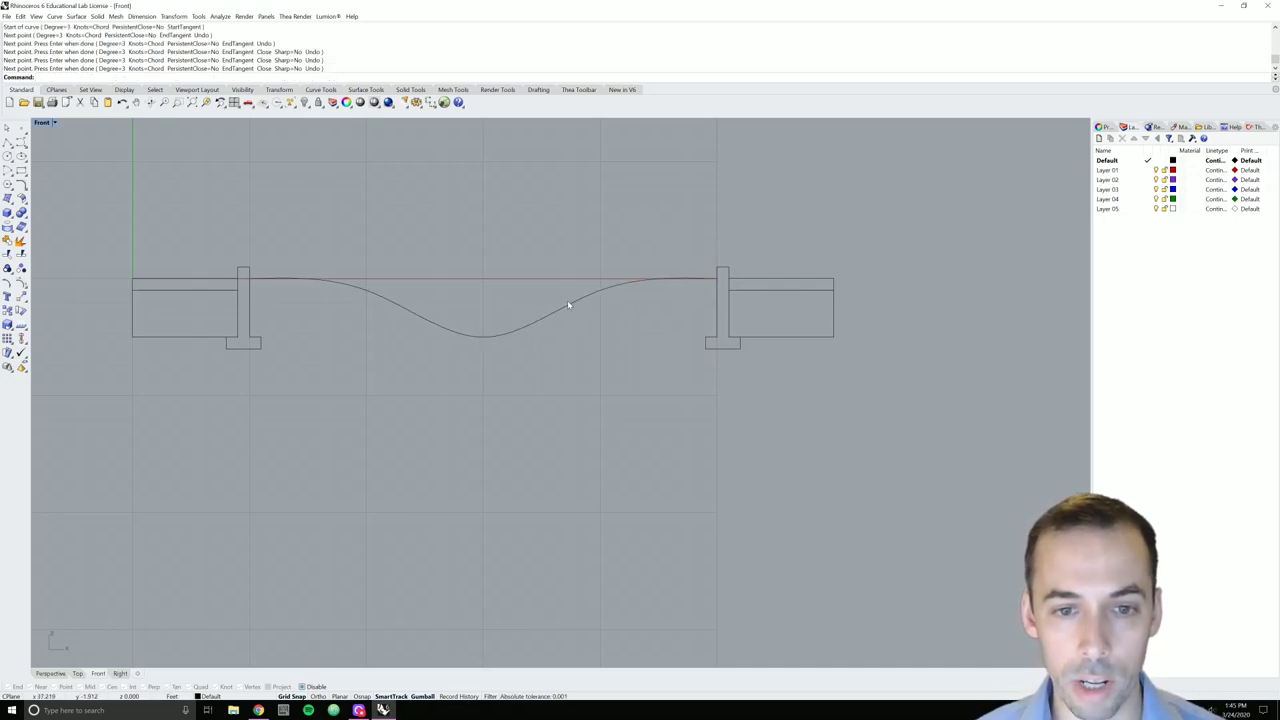
Move the swale curve's second control point from each end inward and down to about 1 ft below the zero line
click(569, 303)
click(680, 280)
drag(677, 253, 668, 292)
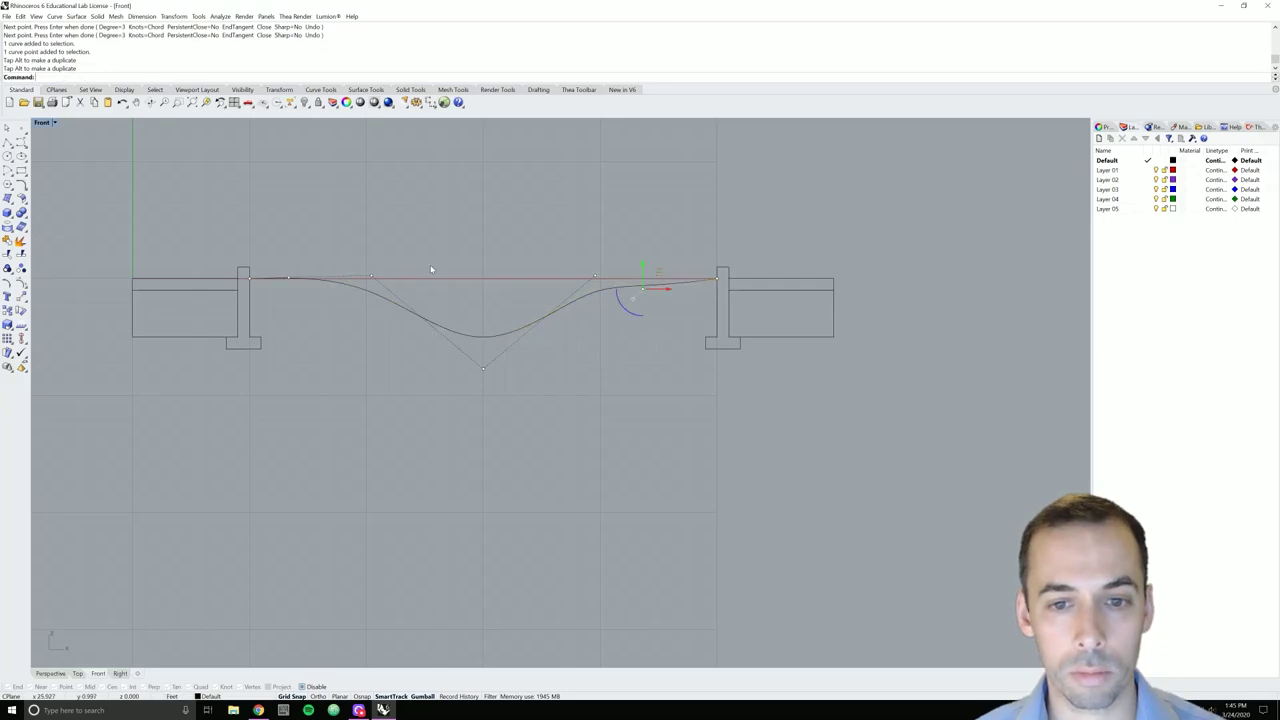
click(289, 279)
mouse_move(306, 278)
mouse_down()
mouse_move(333, 280)
mouse_move(314, 272)
mouse_up()
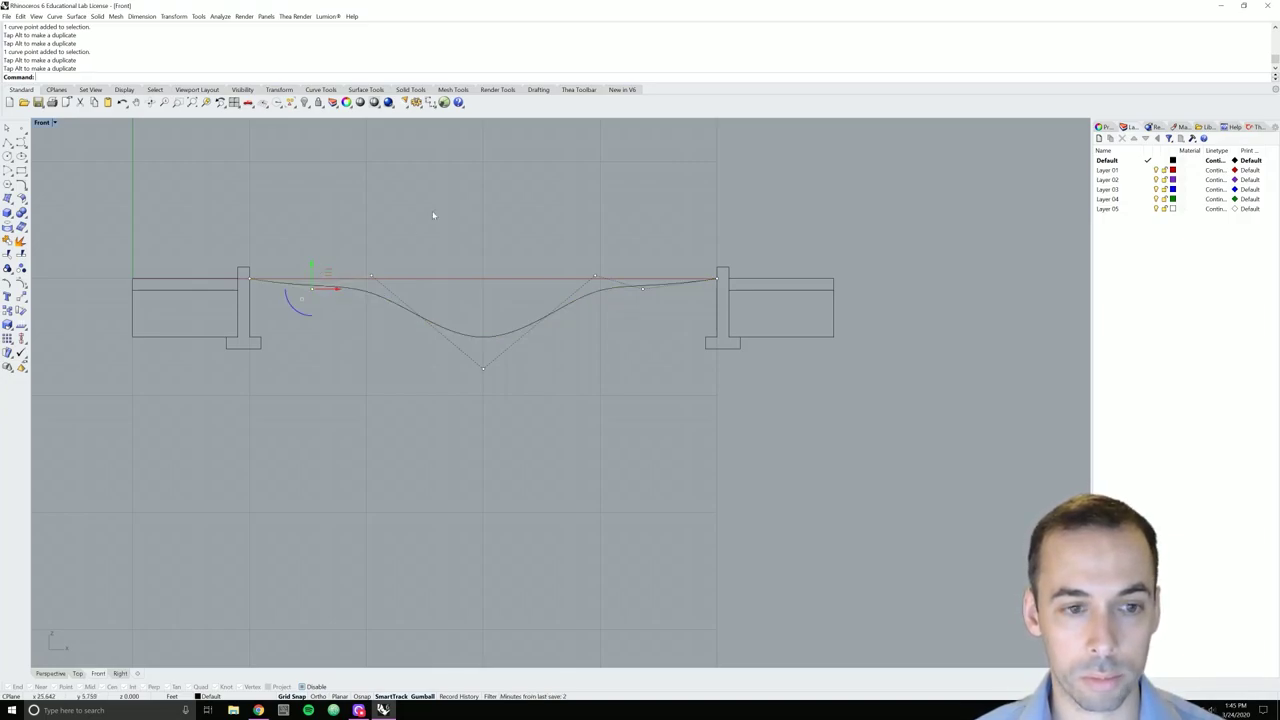
drag(340, 289, 356, 290)
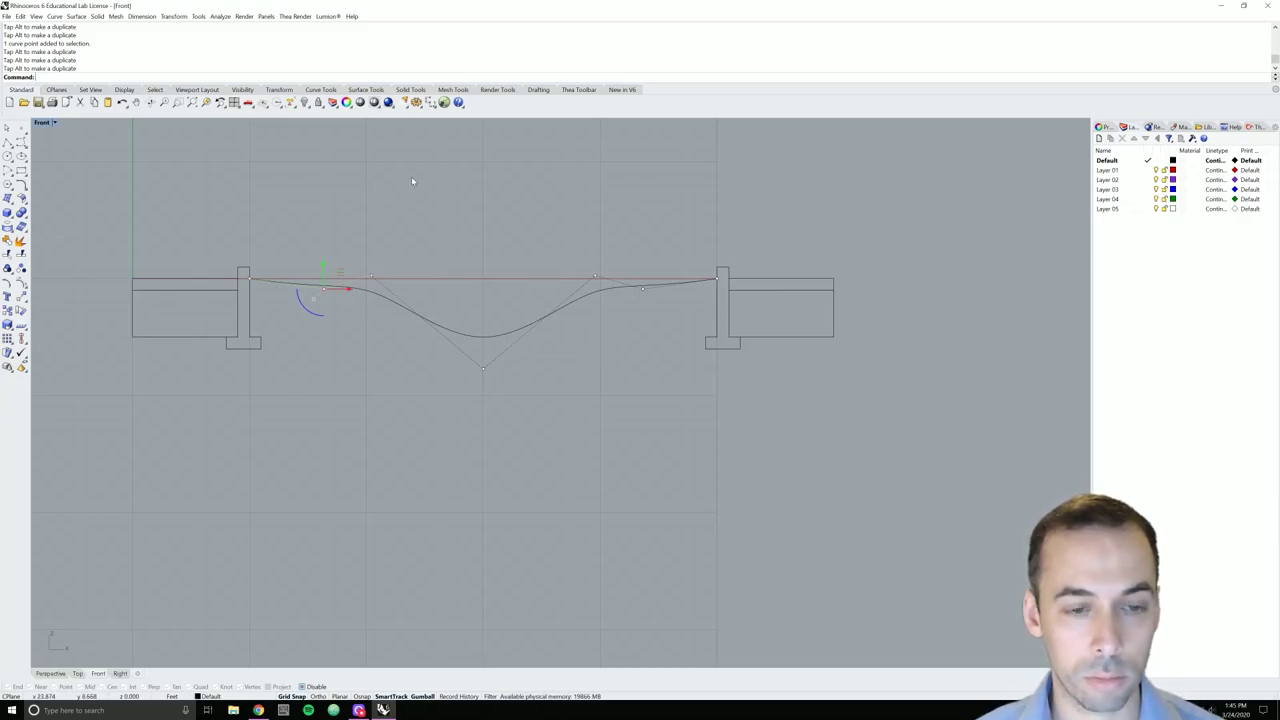
key(Escape)
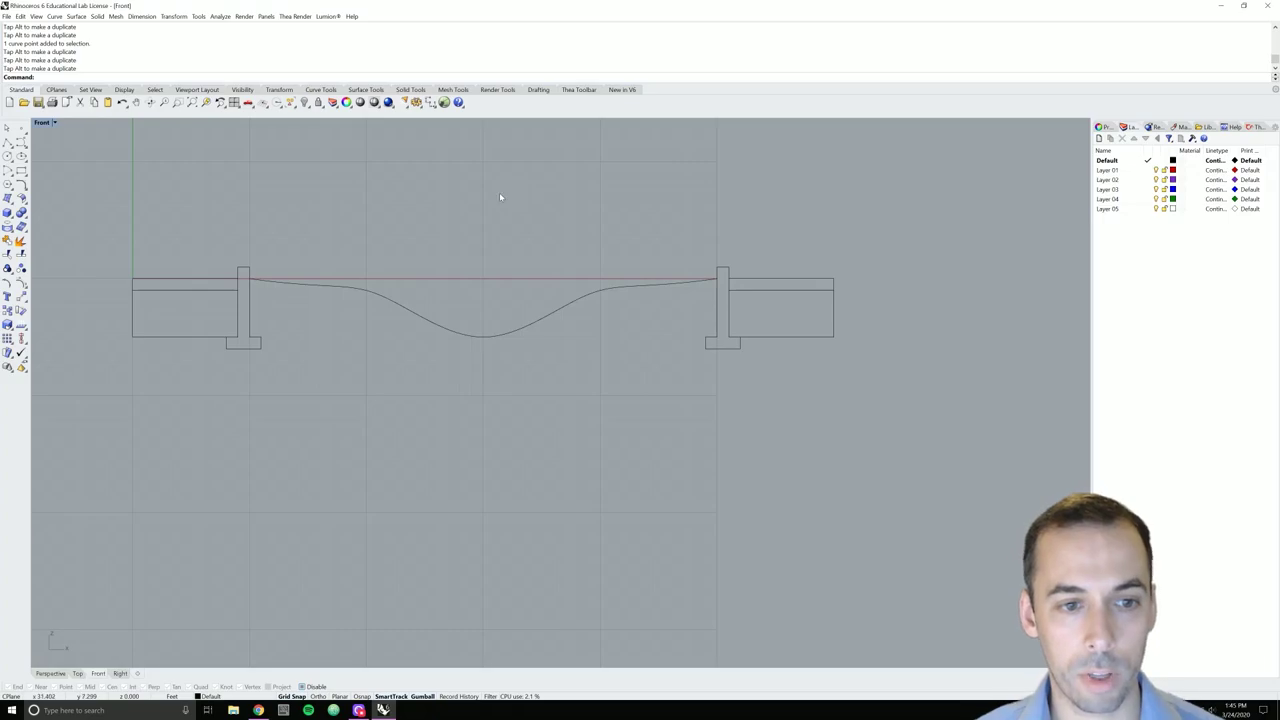
Show all four viewports, set Perspective to Shaded display, and set Top, Front and Right to Ghosted
scroll(498, 197, down, 3)
right_drag(504, 236, 489, 302)
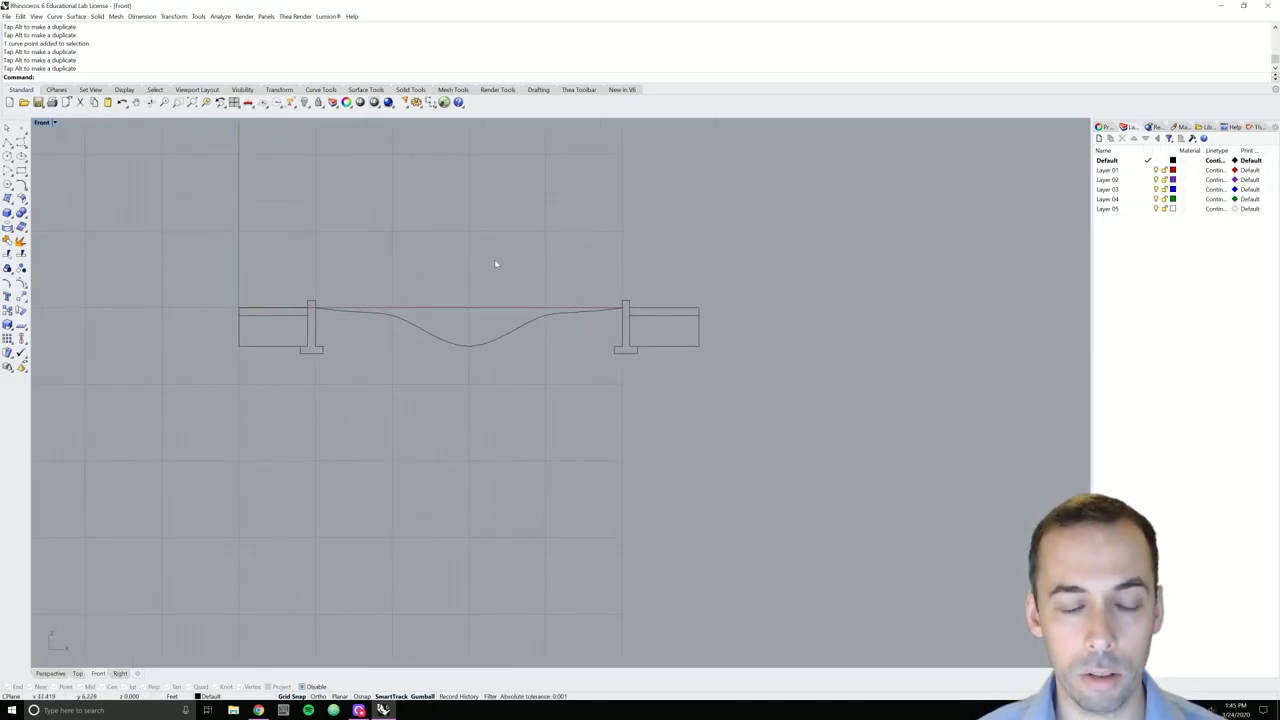
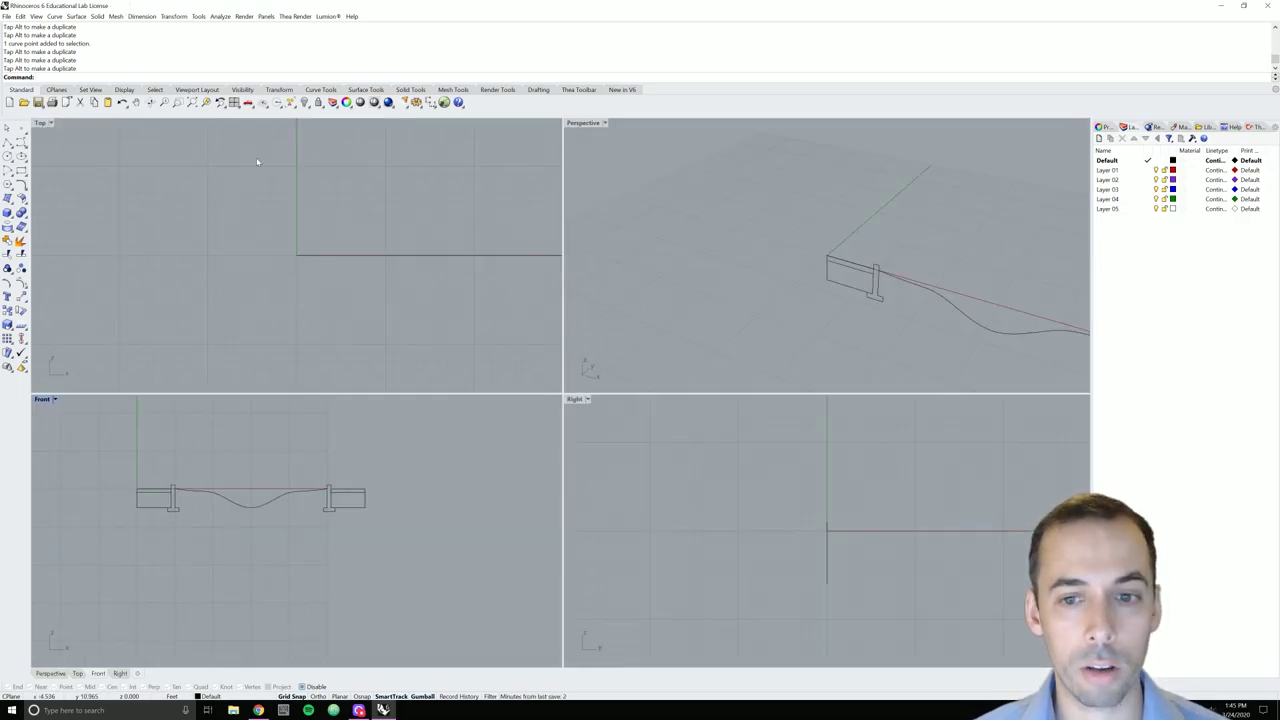
shift+right_drag(752, 257, 595, 192)
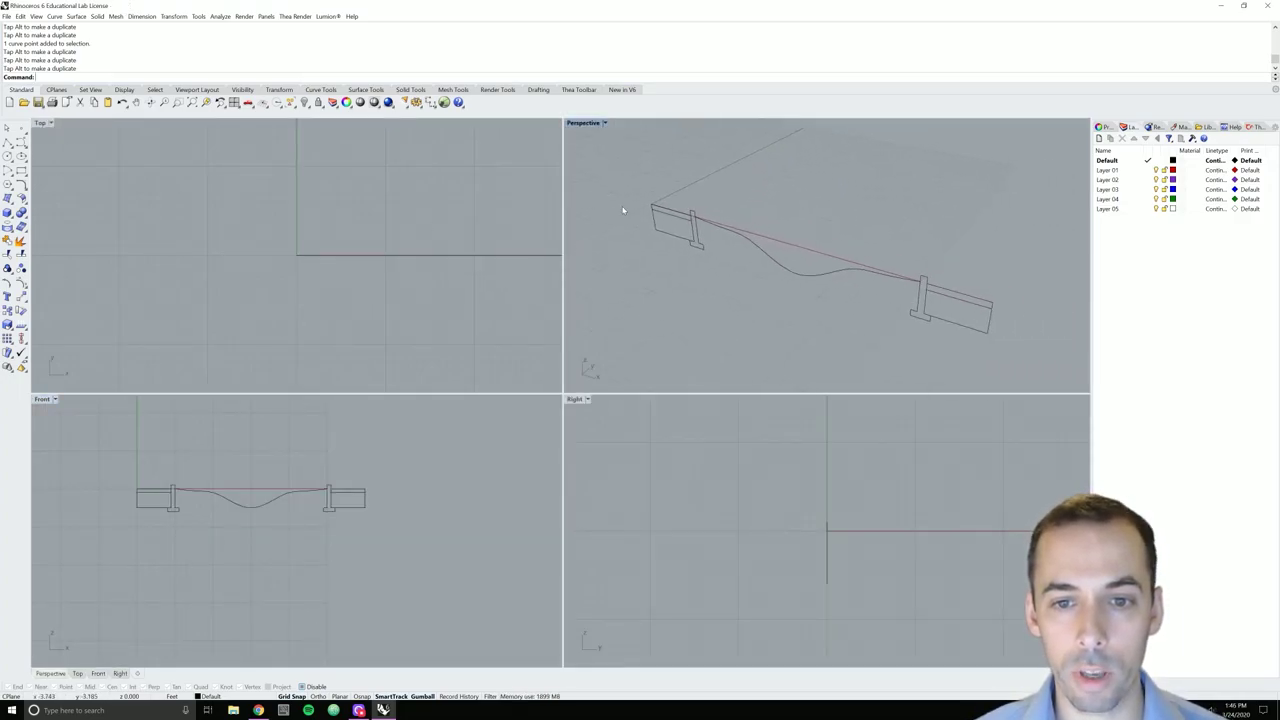
click(605, 122)
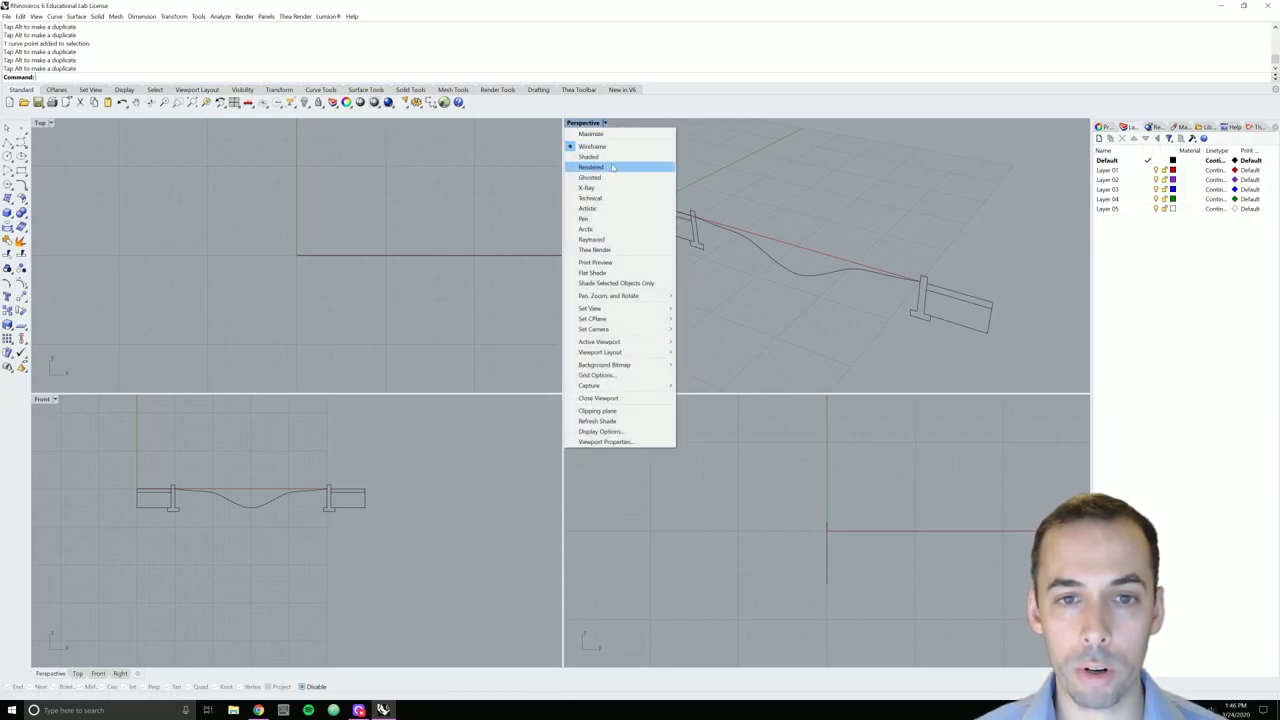
click(617, 158)
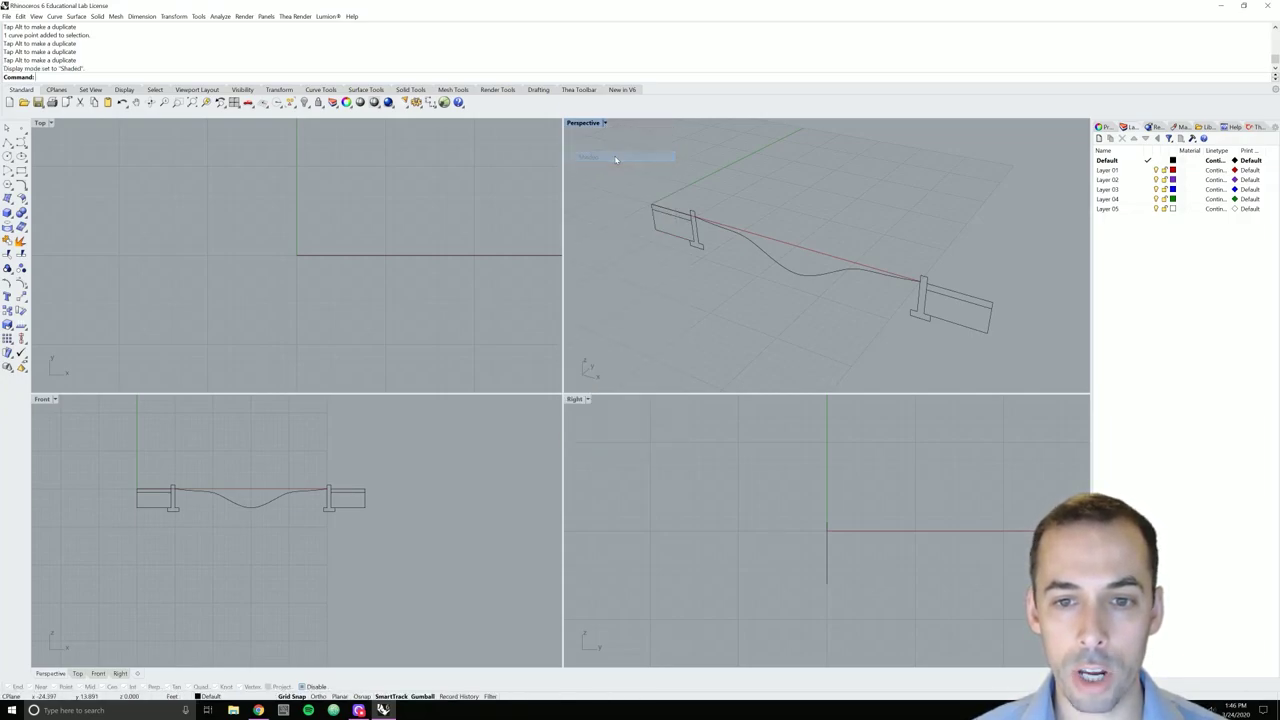
click(49, 122)
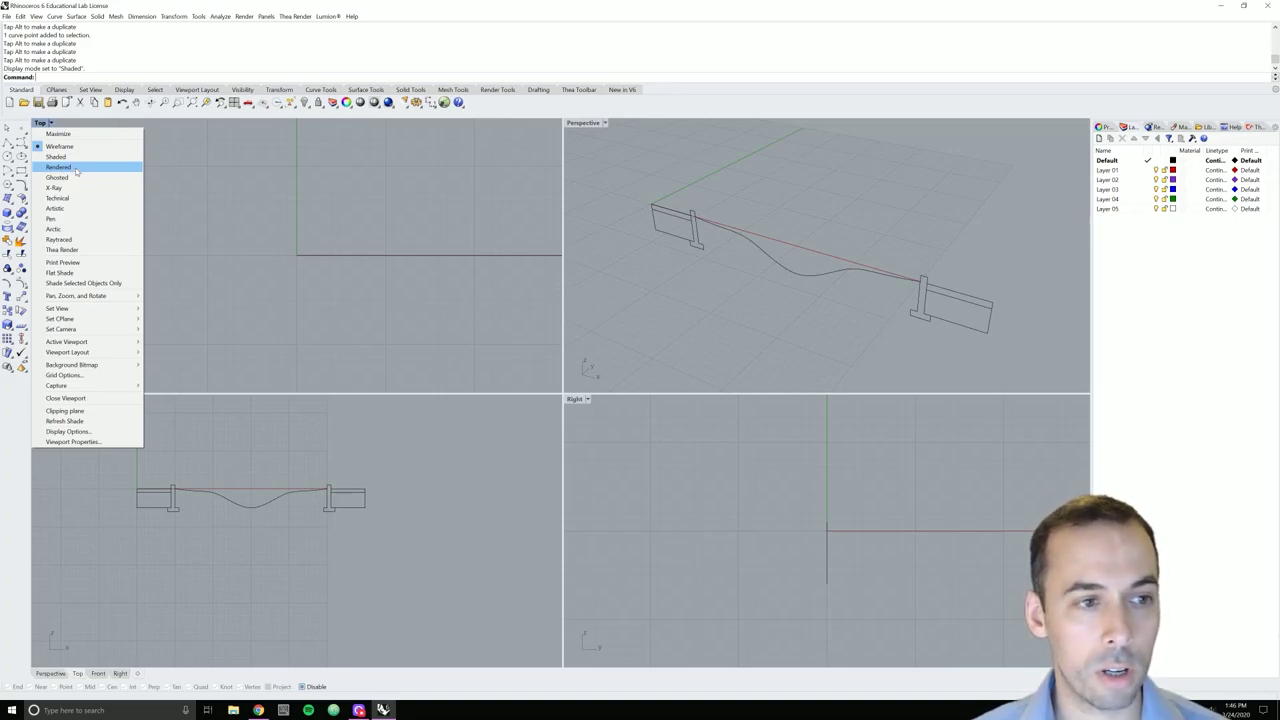
click(70, 177)
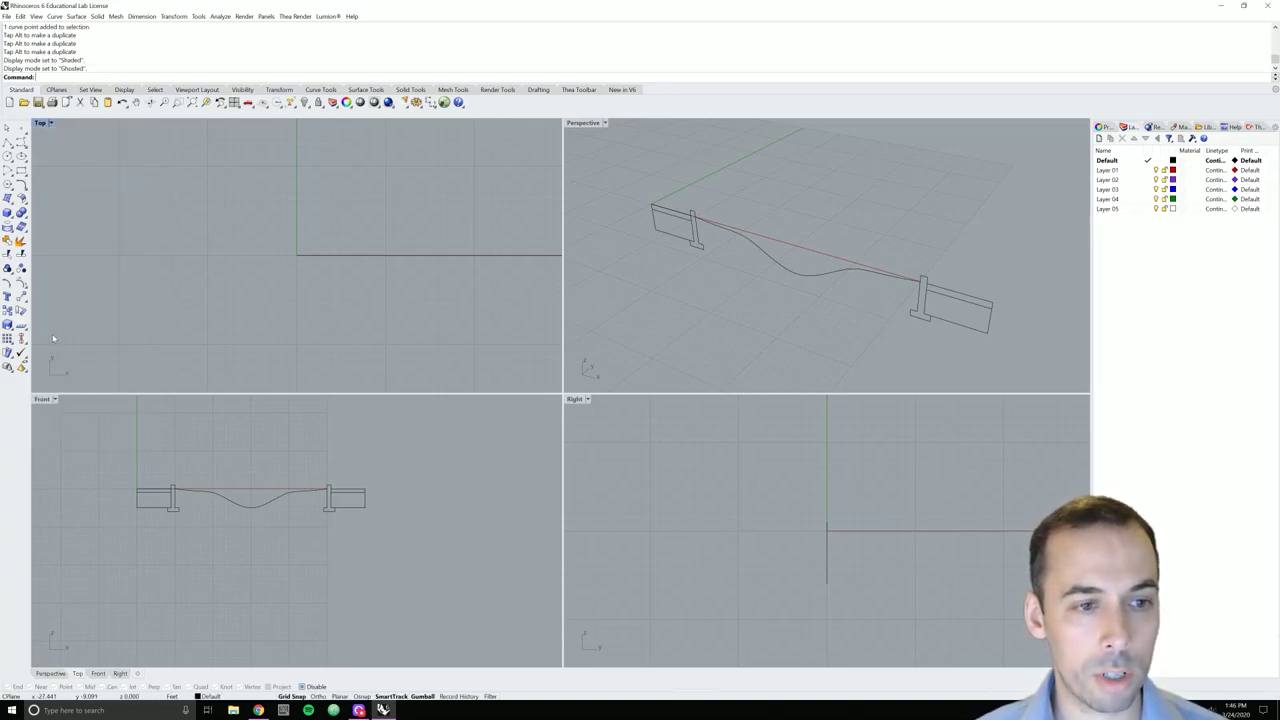
click(55, 399)
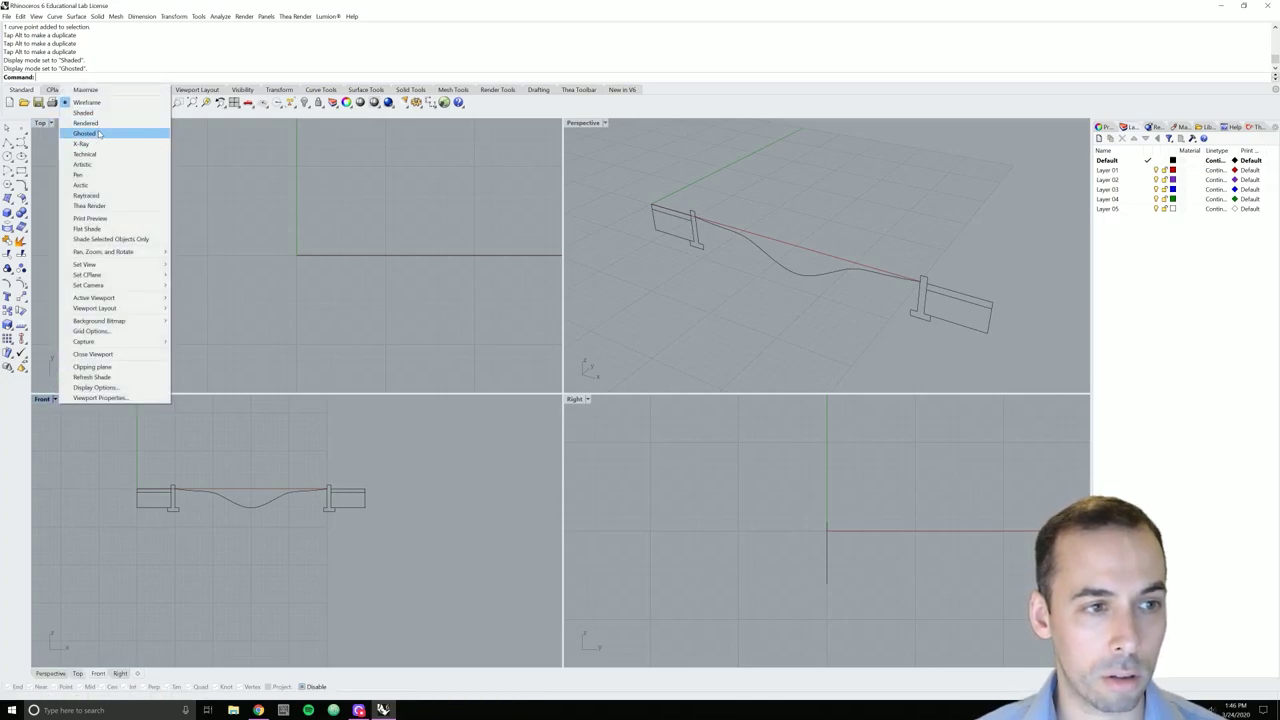
click(95, 133)
click(582, 400)
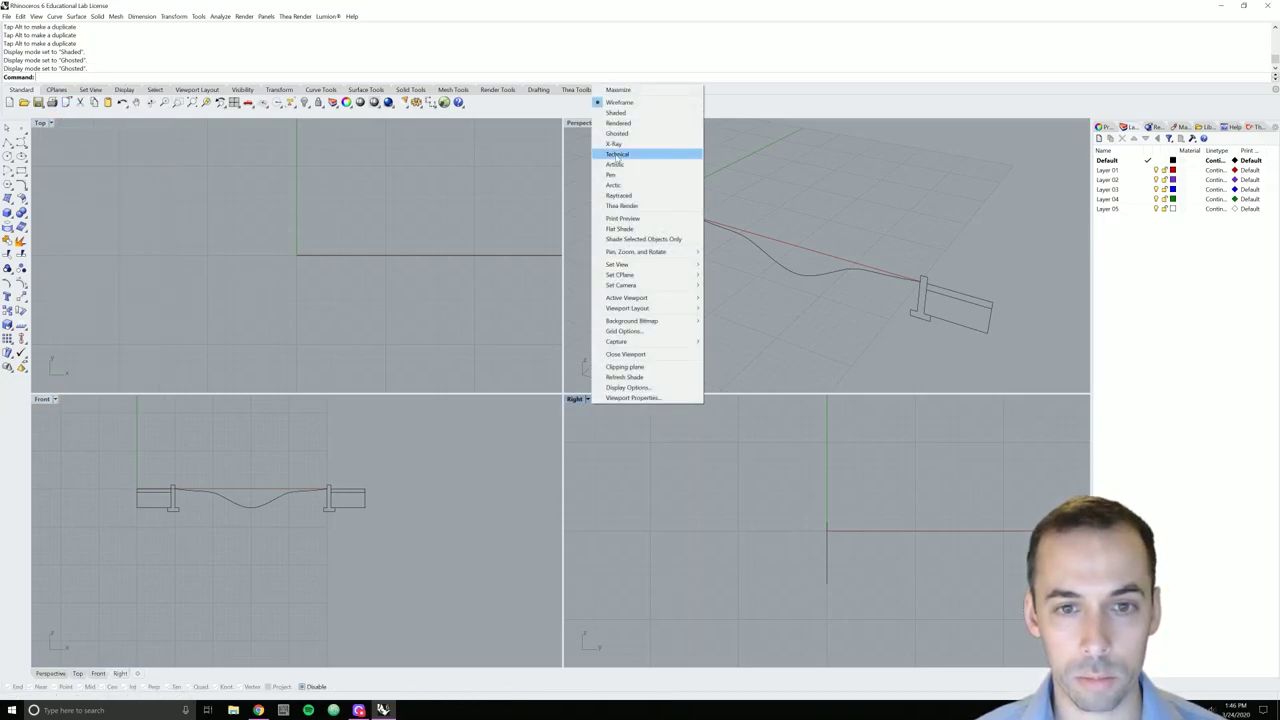
click(640, 133)
Extrude the slab, lower rectangle and footed wall profiles on both sides of the swale 50 ft straight back as solids
right_drag(893, 461, 848, 498)
right_drag(432, 257, 212, 320)
scroll(296, 345, down, 2)
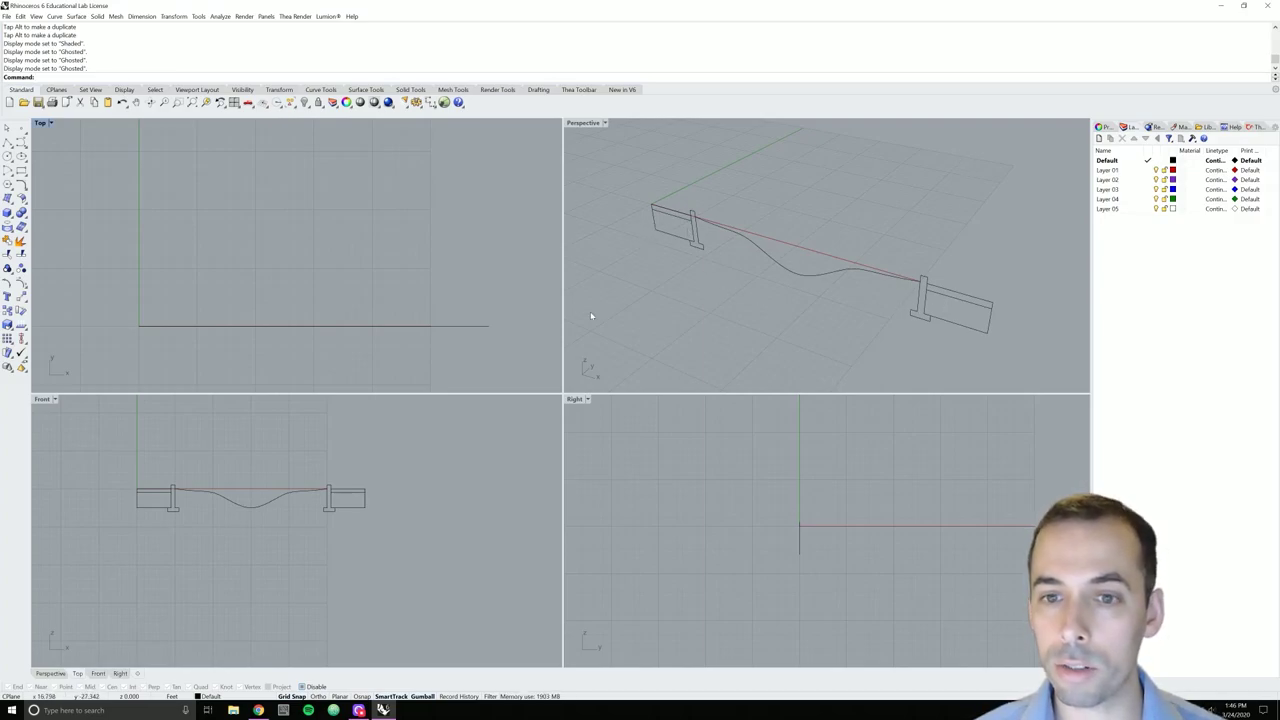
drag(713, 262, 666, 214)
click(663, 214)
drag(1012, 258, 922, 316)
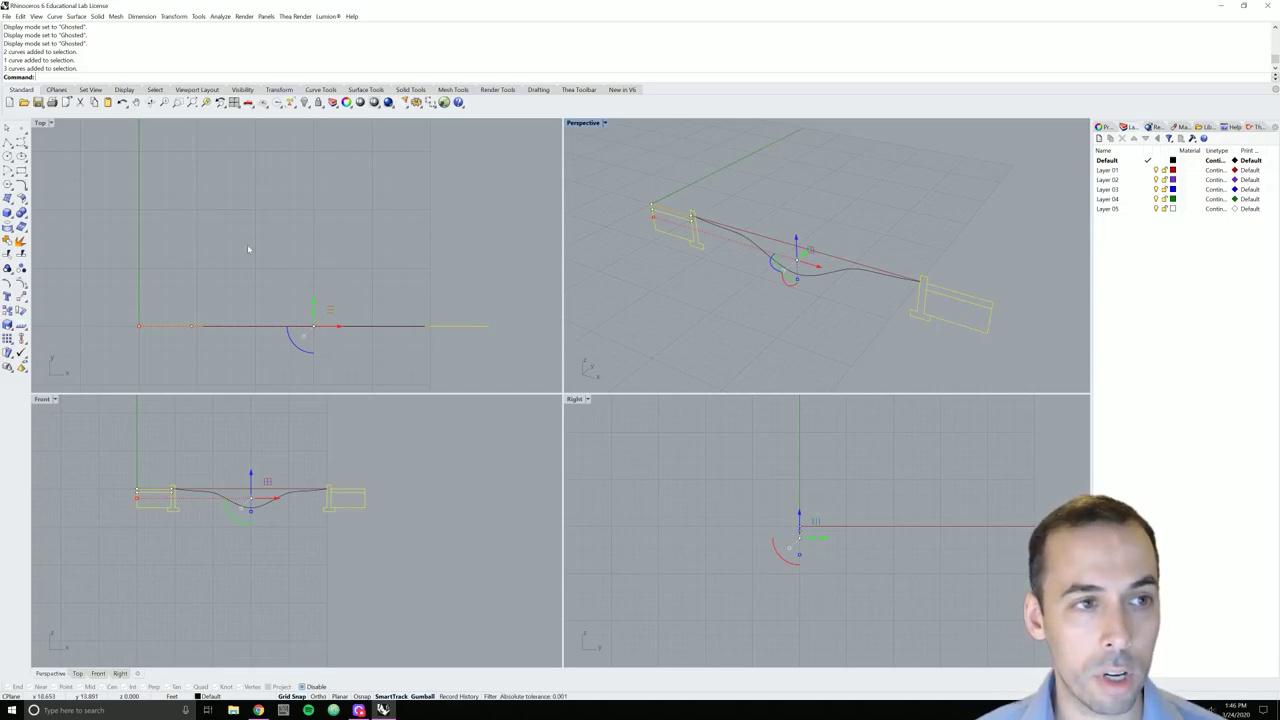
click(98, 17)
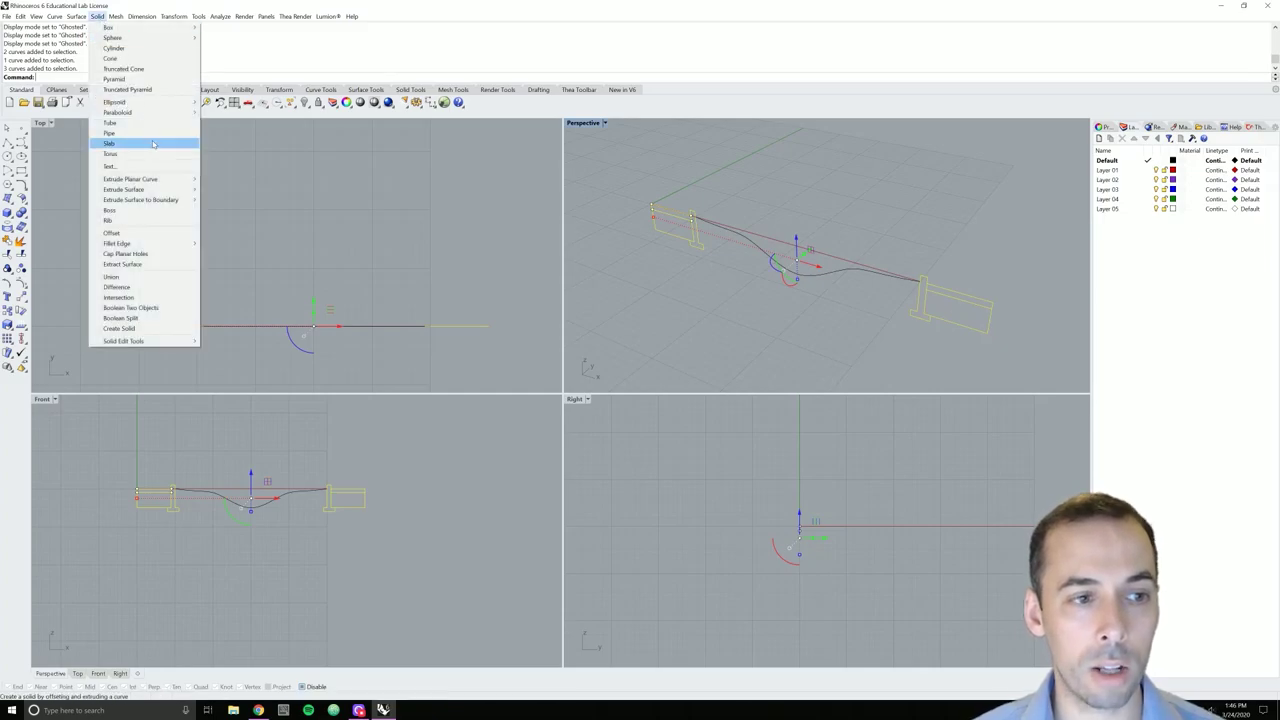
mouse_move(158, 180)
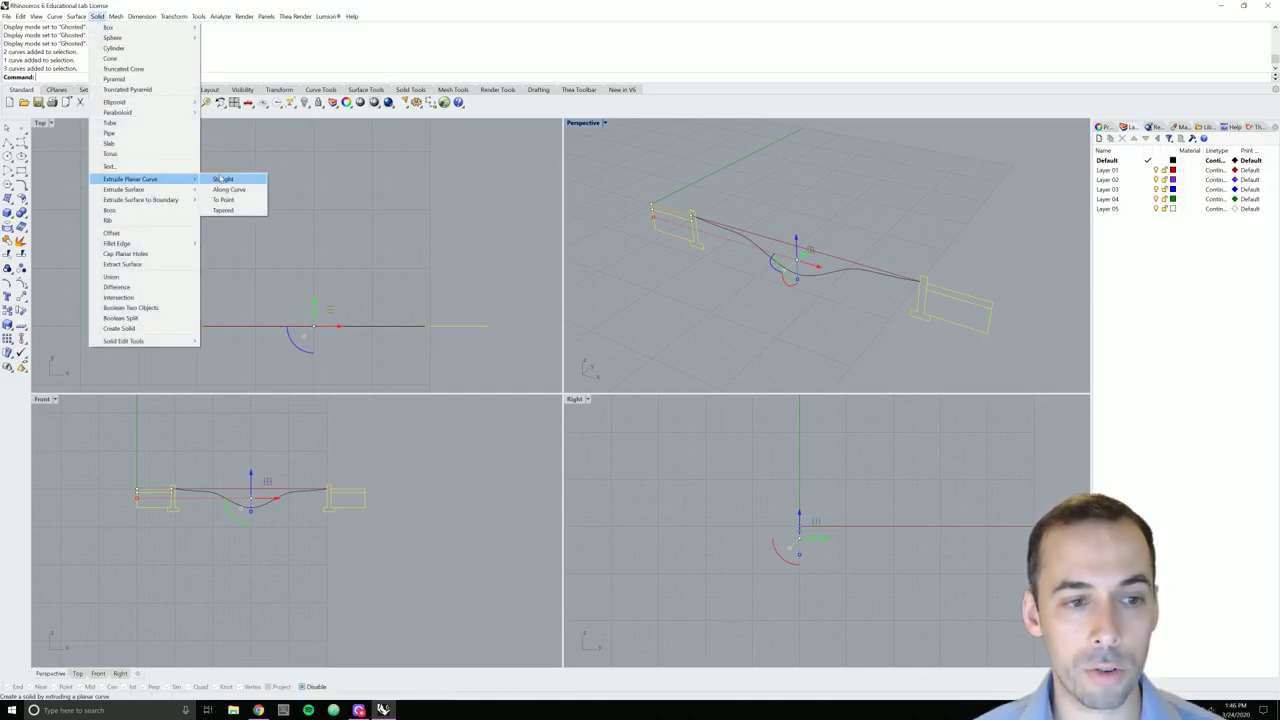
click(221, 179)
scroll(238, 190, down, 3)
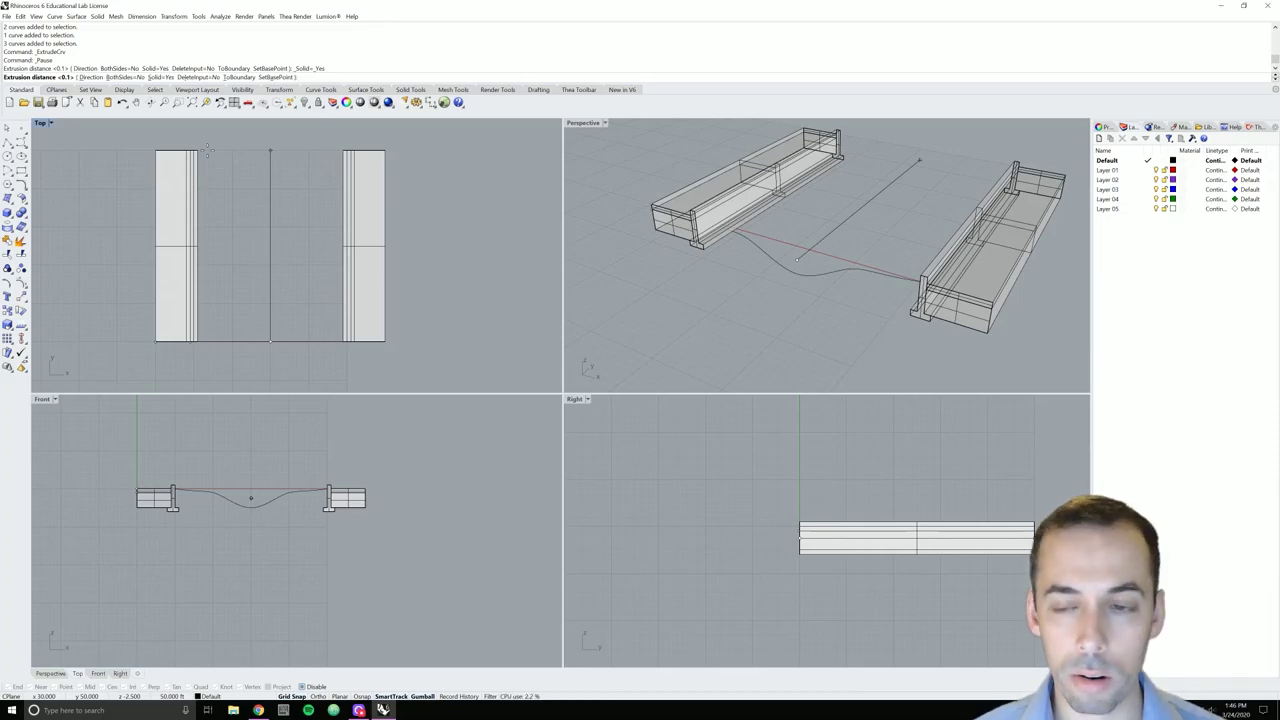
click(208, 150)
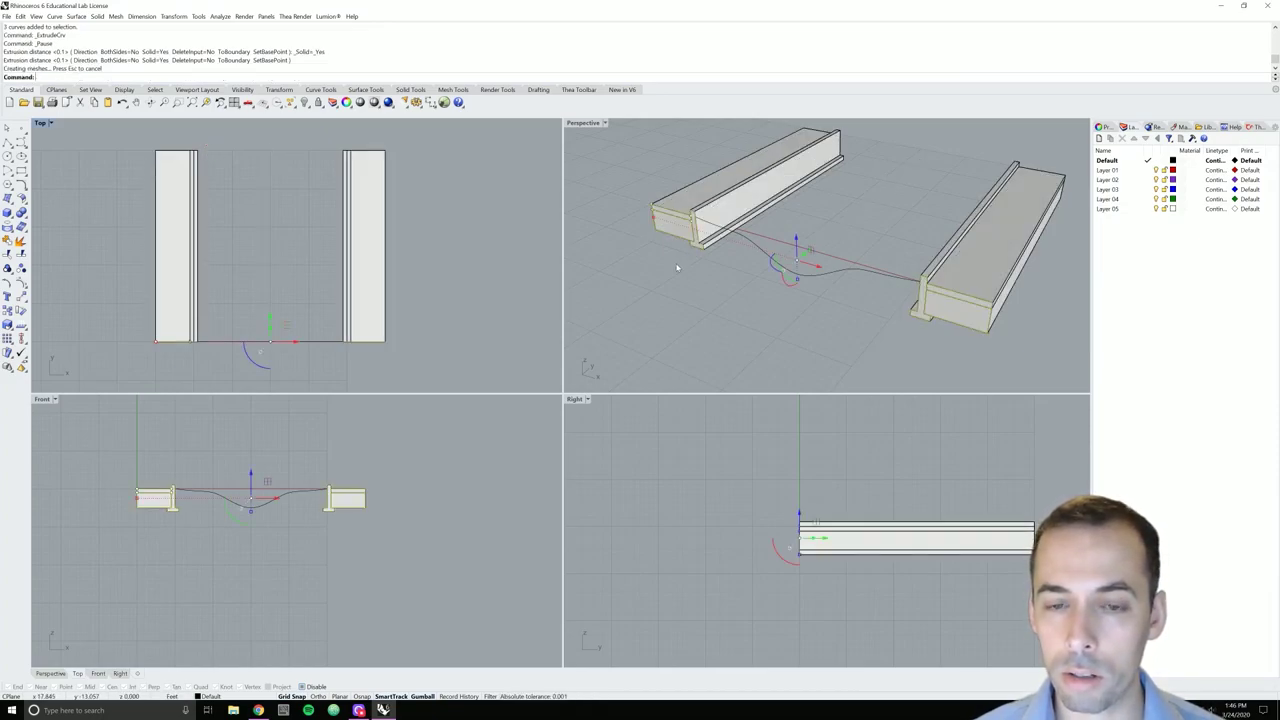
mouse_move(678, 224)
right_down()
mouse_move(760, 200)
mouse_move(677, 201)
mouse_move(720, 215)
mouse_move(679, 213)
right_up()
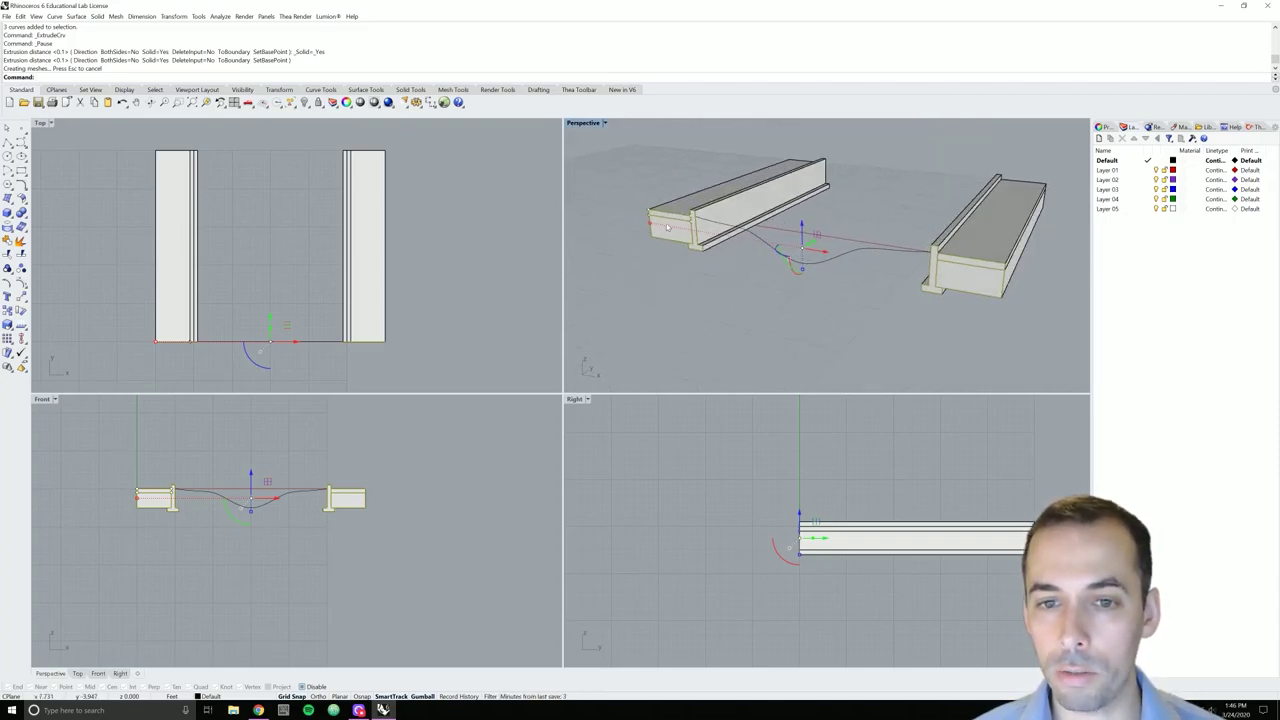
key(Escape)
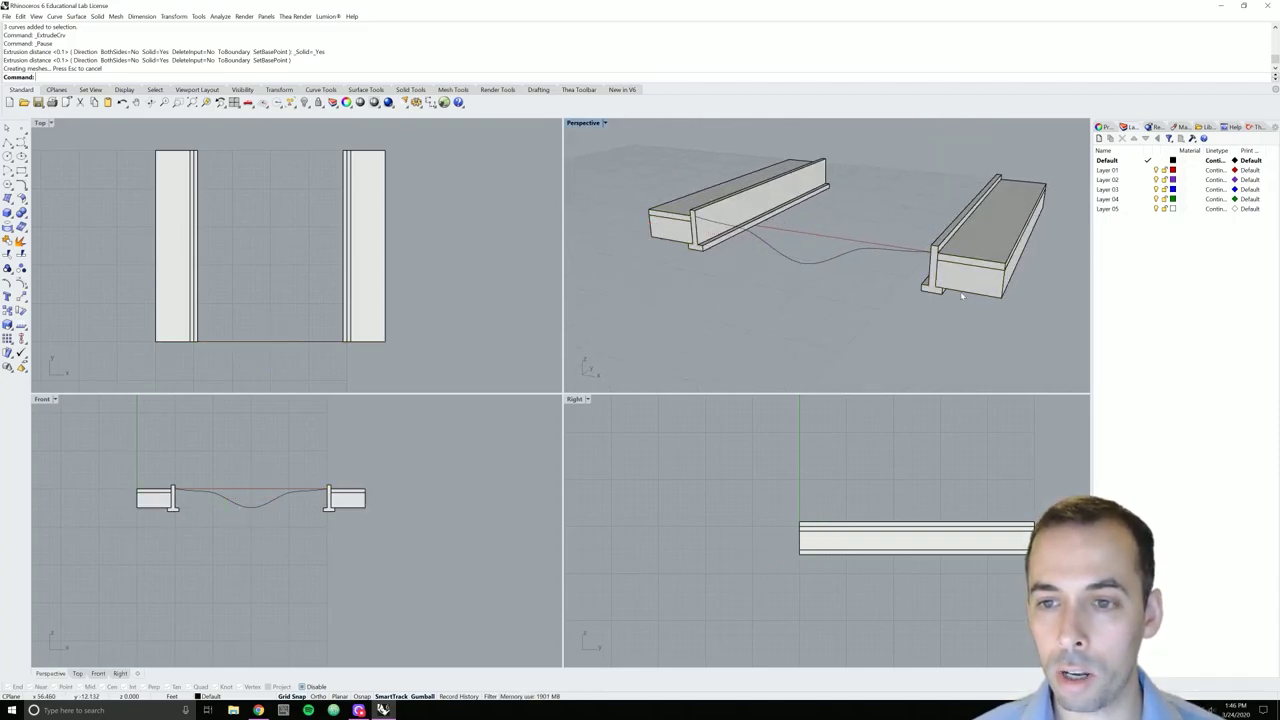
right_drag(715, 193, 721, 294)
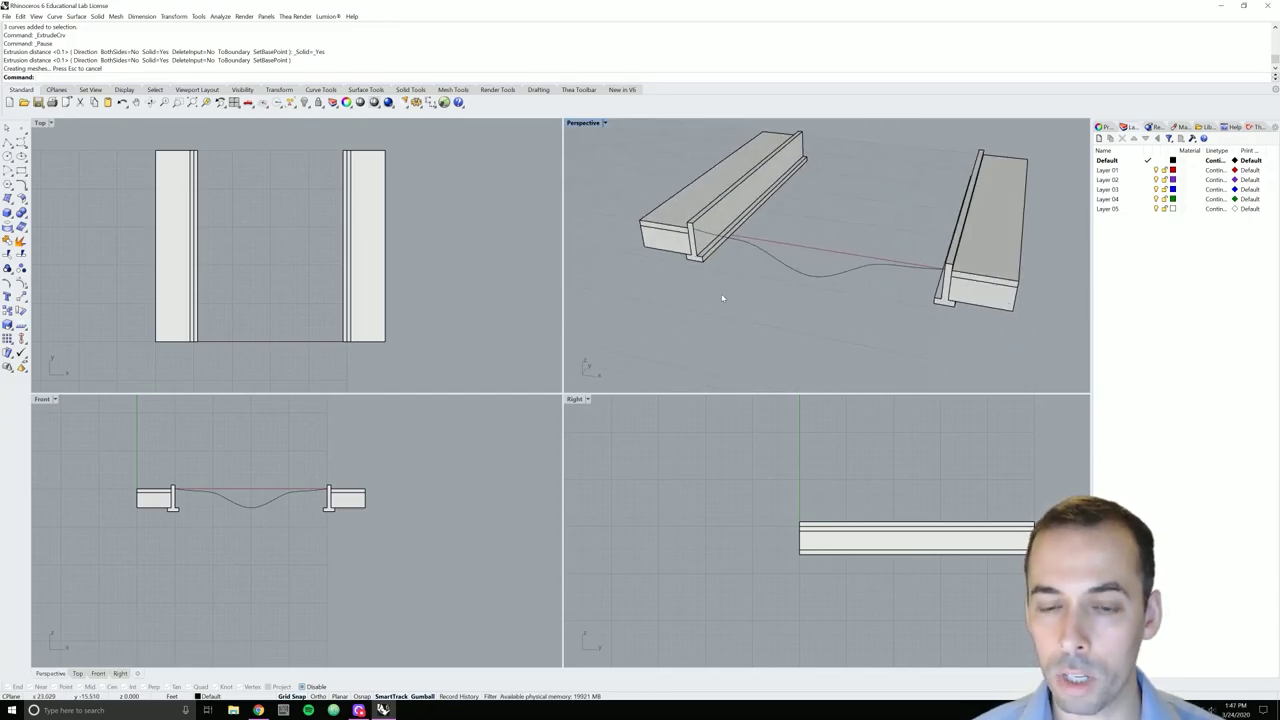
click(764, 256)
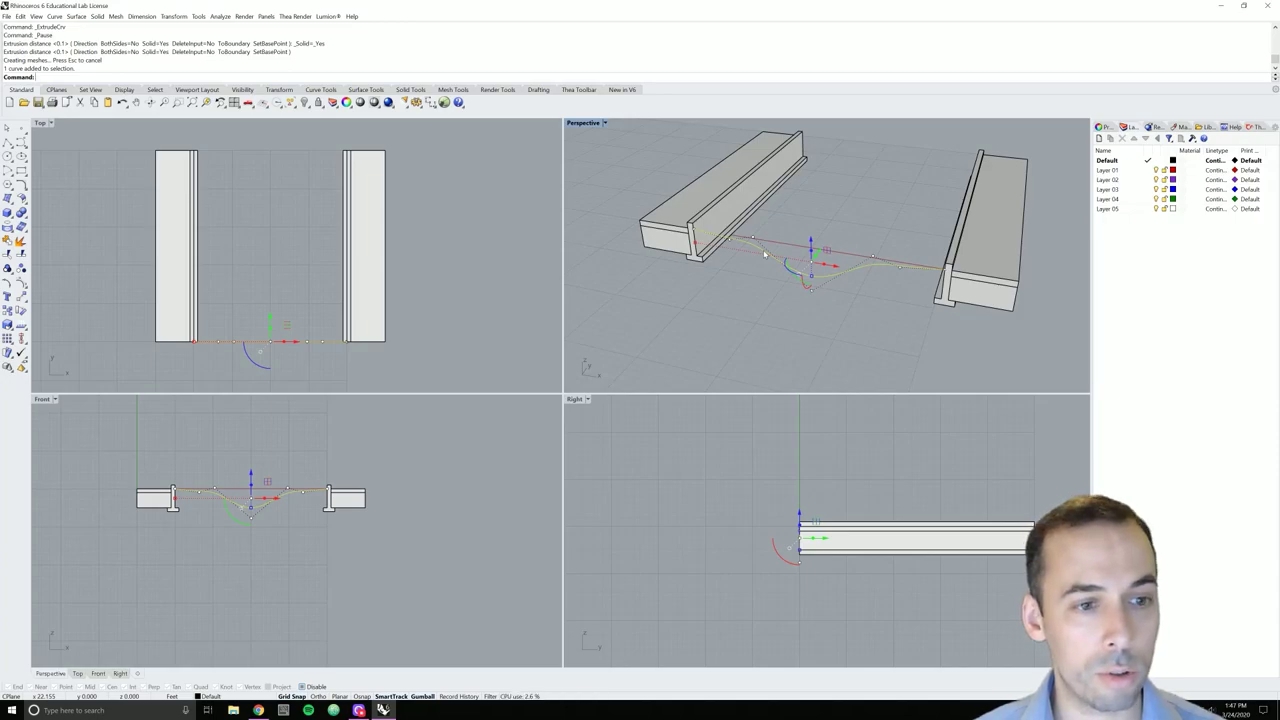
key(Return)
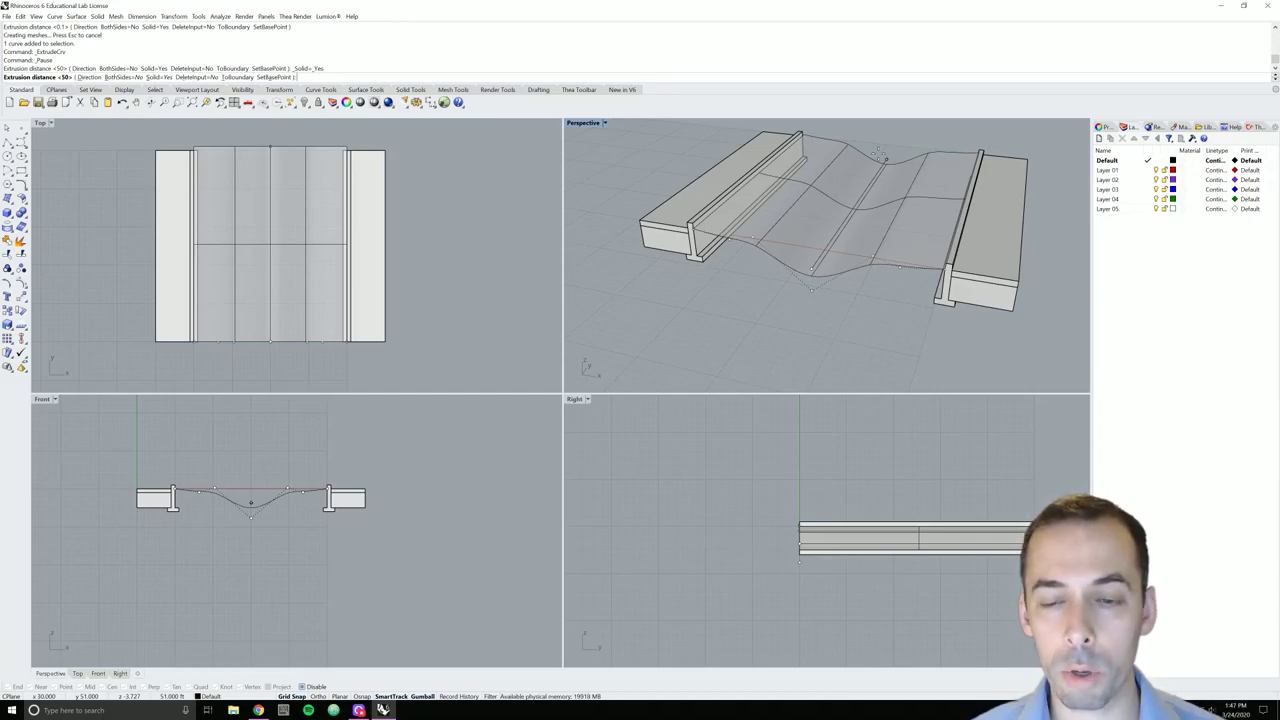
key(Escape)
key(Escape)
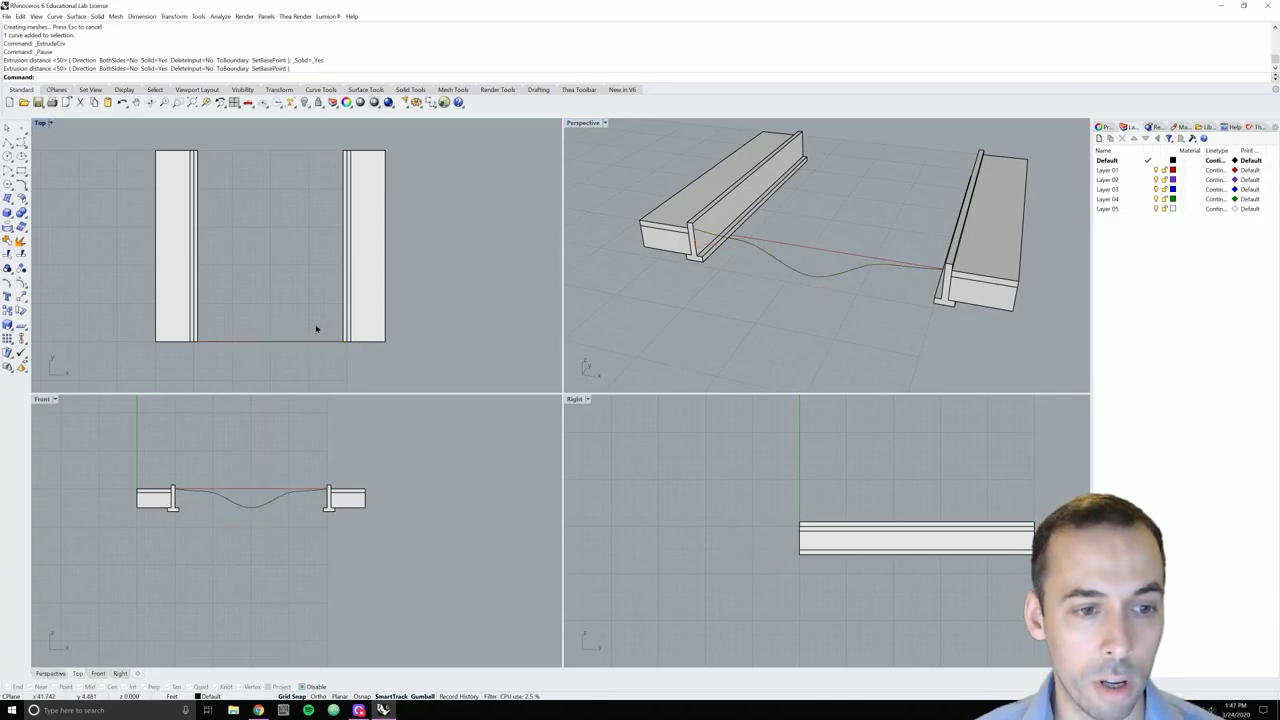
Copy the swale curve five times along the length of the walls, spaced 10 ft apart up to their far end at 50 ft
click(290, 341)
key(ctrl+c)
key(ctrl+v)
drag(270, 318, 269, 165)
key(ctrl+c)
key(ctrl+v)
key(ctrl+c)
key(ctrl+v)
key(ctrl+c)
key(ctrl+c)
key(ctrl+v)
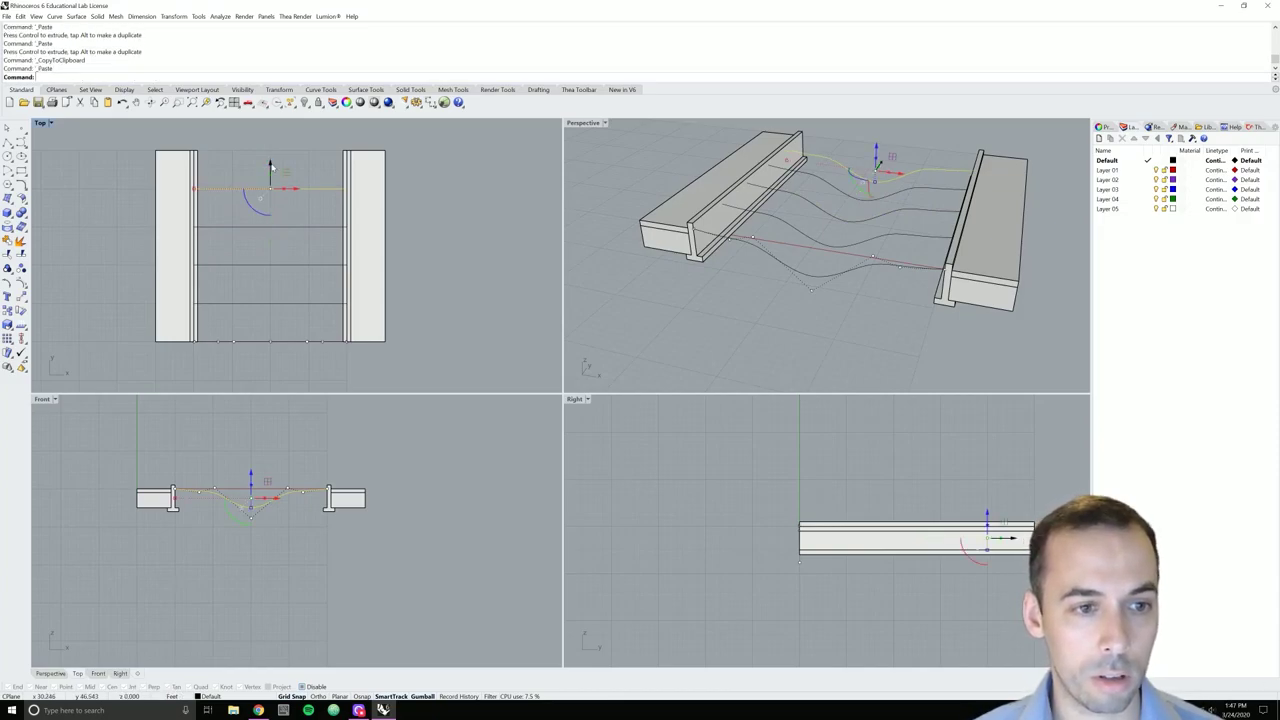
drag(269, 165, 271, 128)
click(741, 315)
right_drag(829, 237, 833, 318)
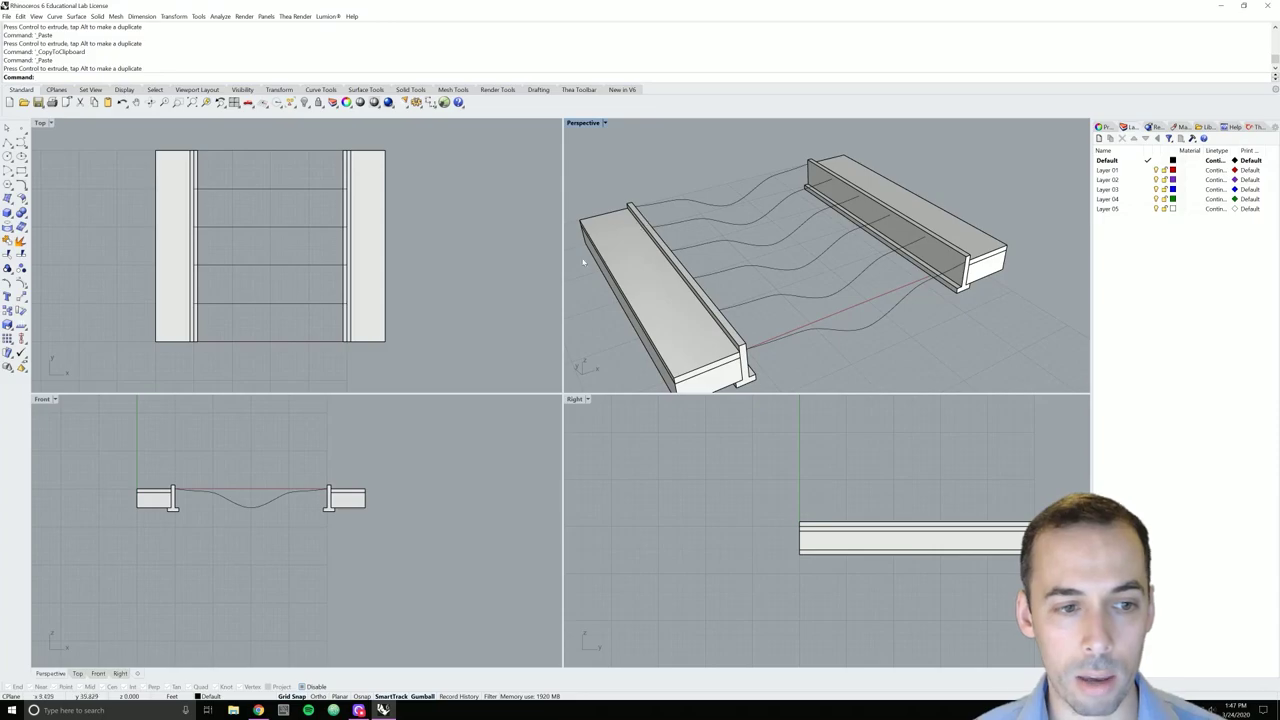
Move the five interior control points of the swale curve 10 ft from the front about 4 ft toward the left wall
click(222, 303)
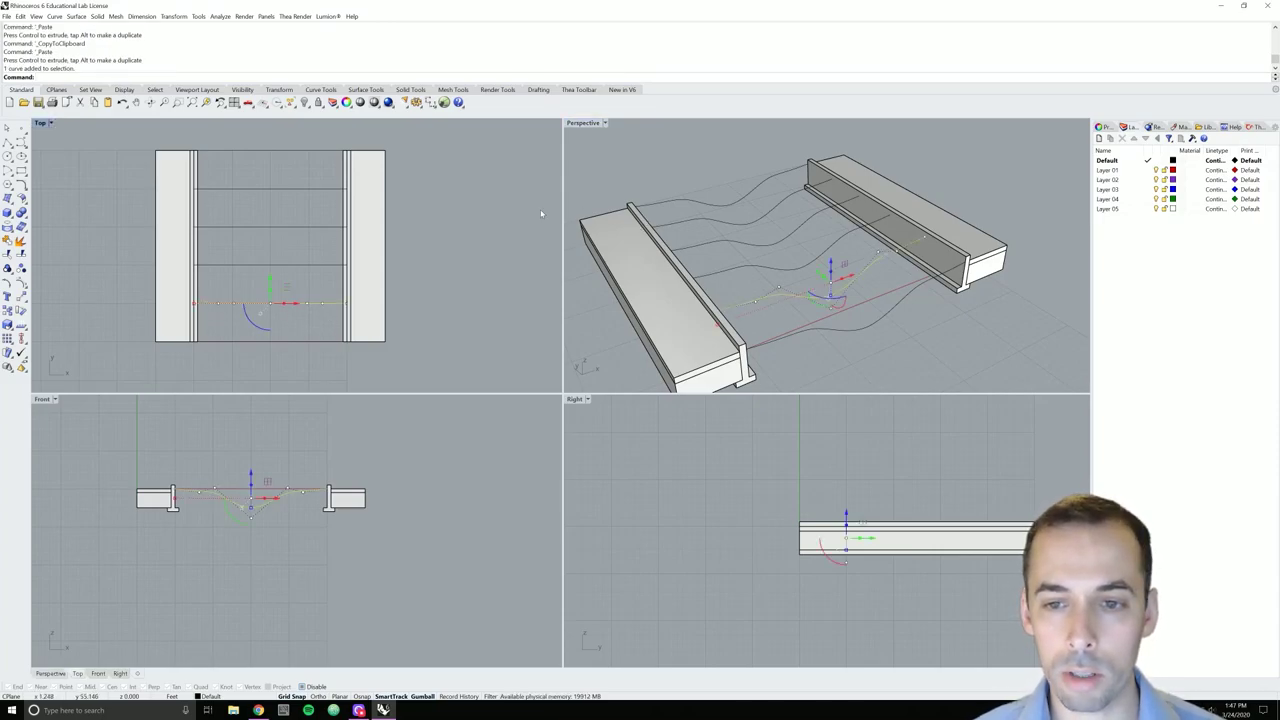
scroll(278, 315, up, 3)
scroll(278, 315, up, 2)
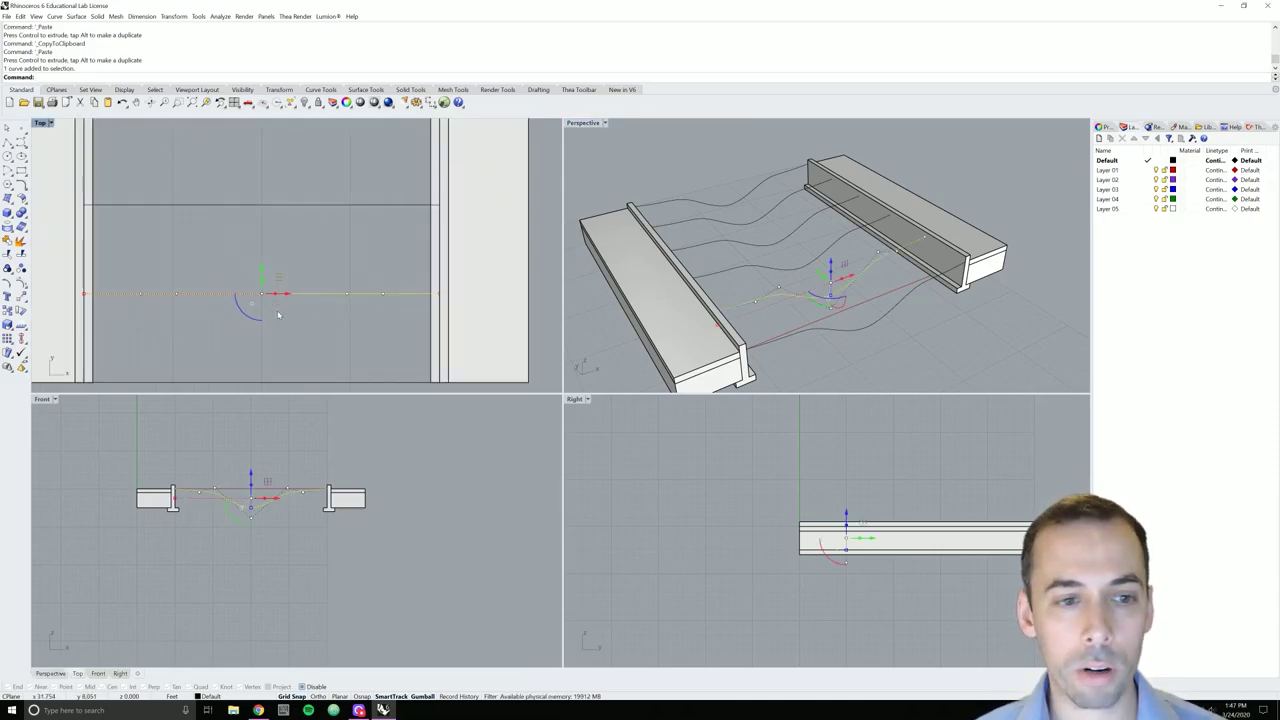
drag(358, 251, 131, 335)
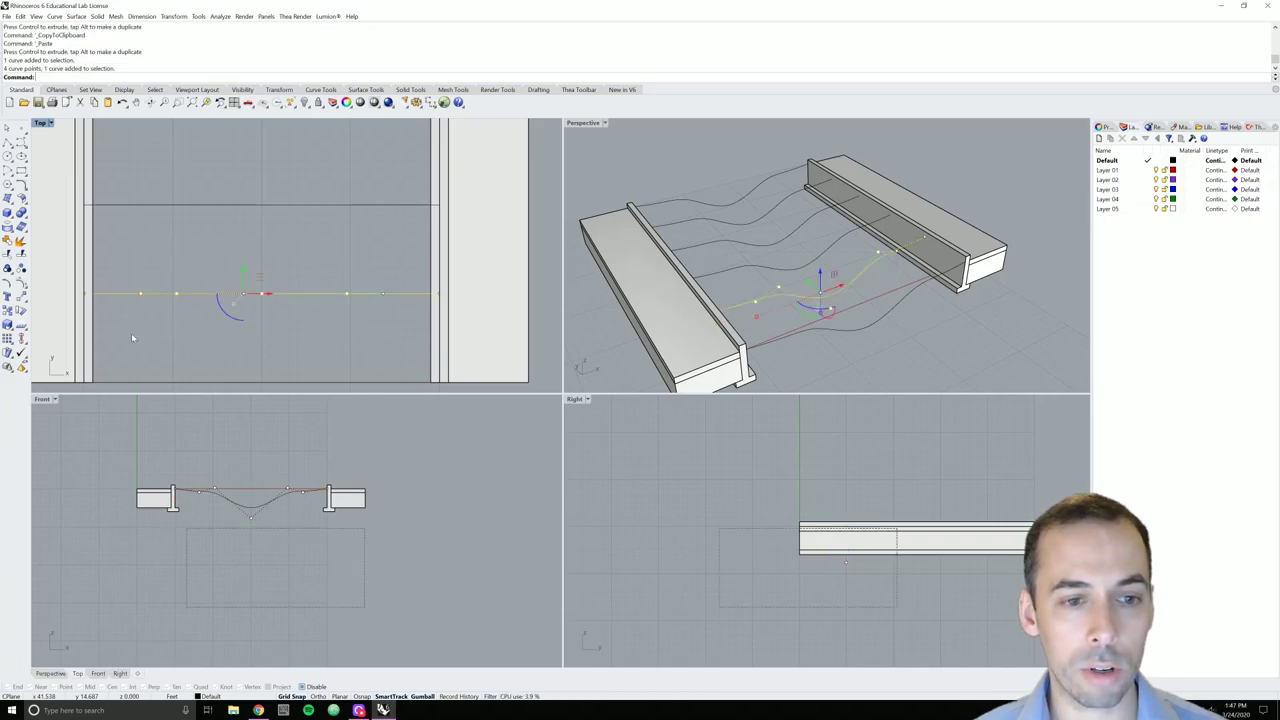
drag(394, 266, 133, 333)
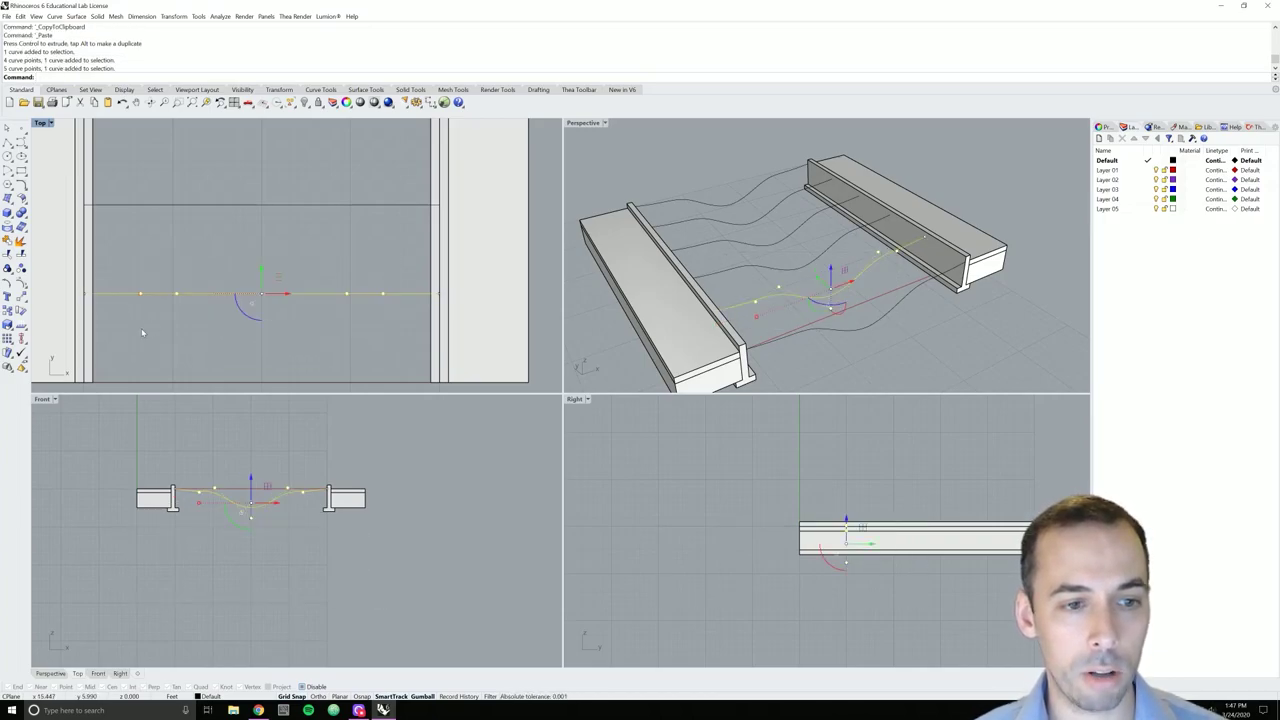
drag(283, 291, 254, 296)
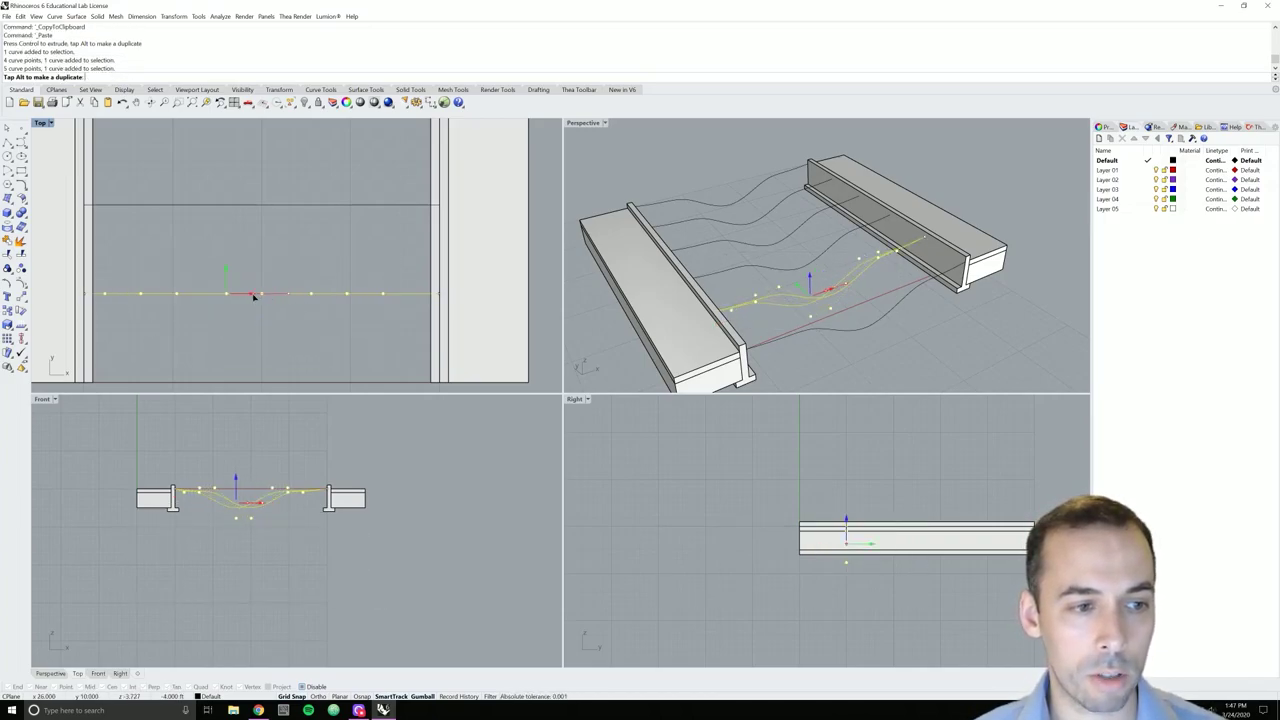
click(298, 250)
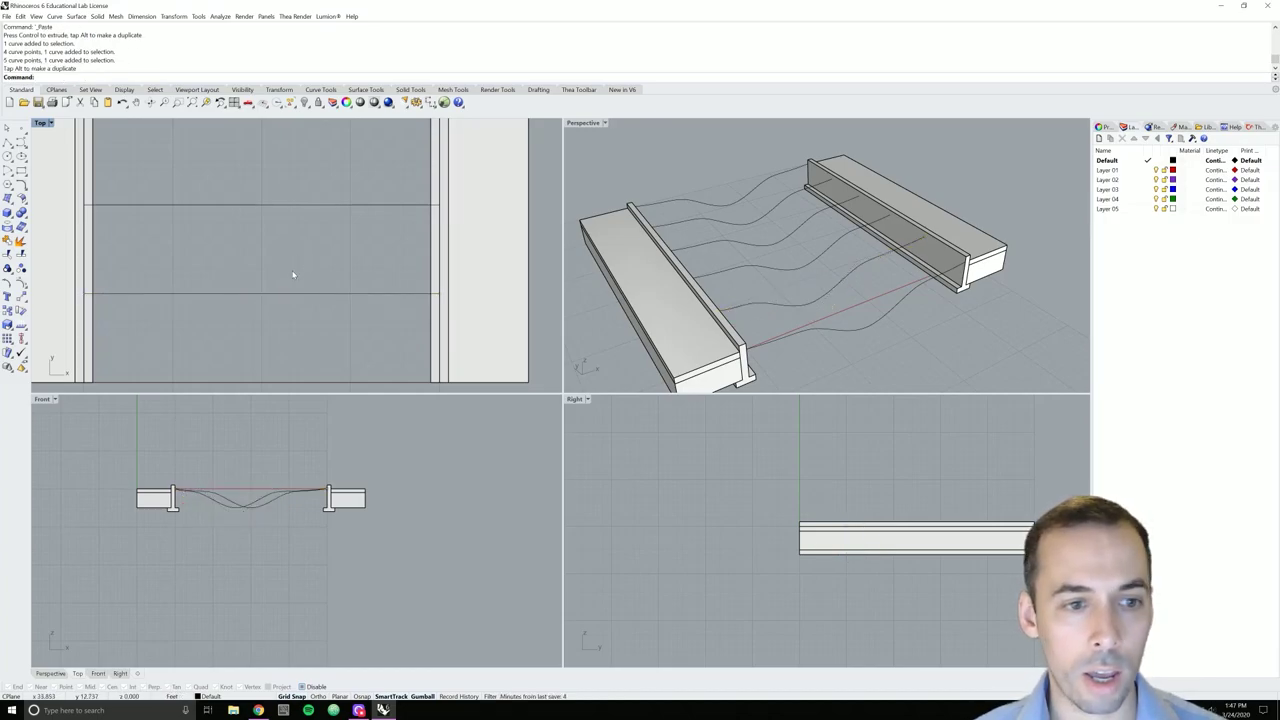
click(287, 296)
drag(318, 252, 221, 321)
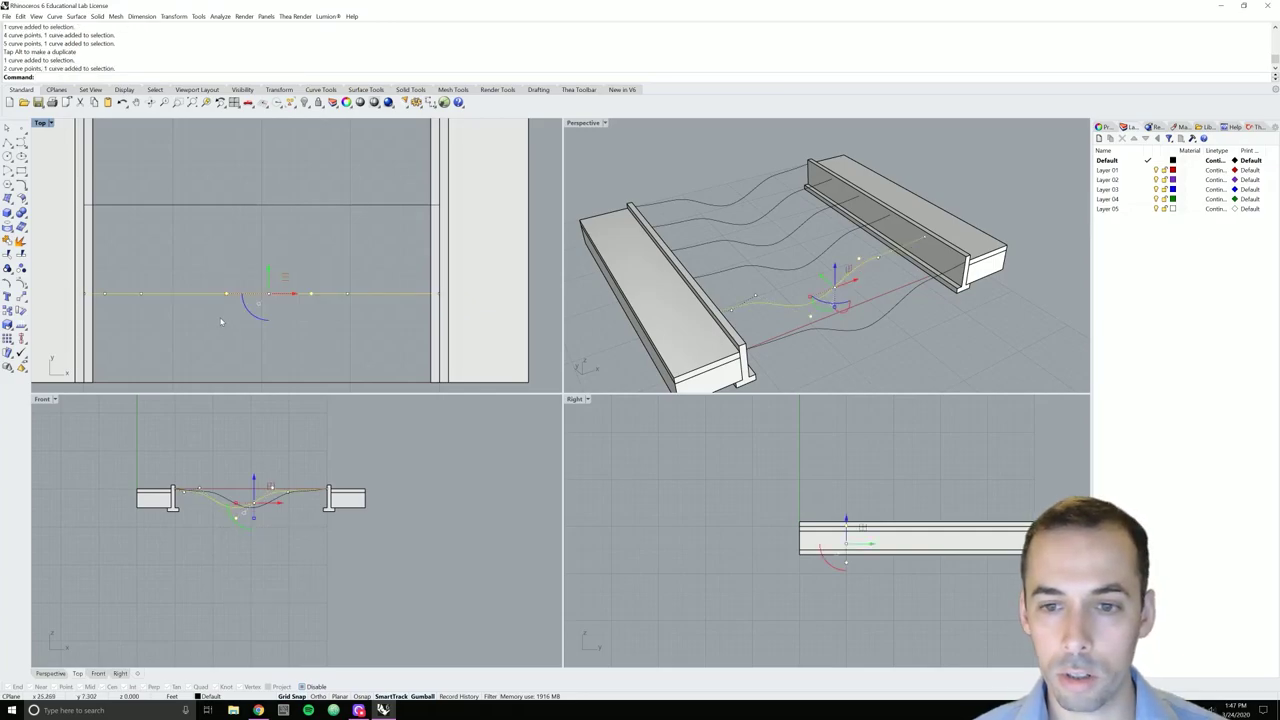
click(274, 256)
click(283, 296)
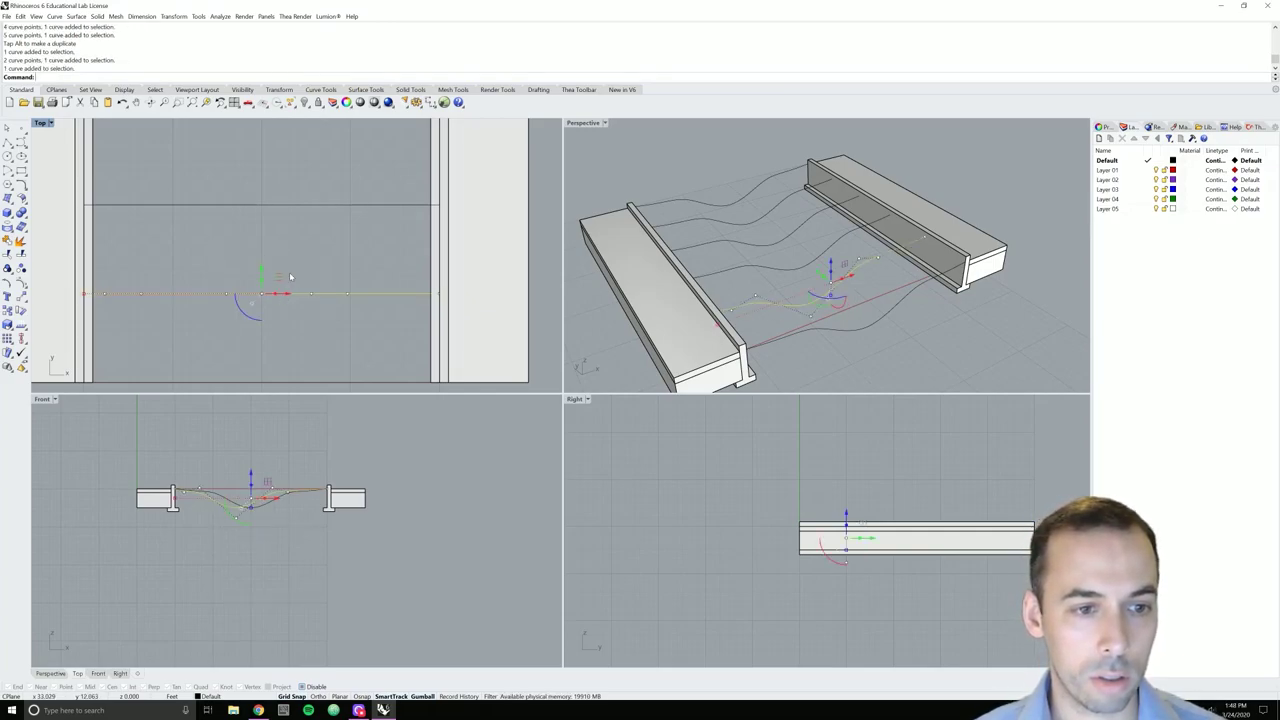
drag(321, 265, 139, 316)
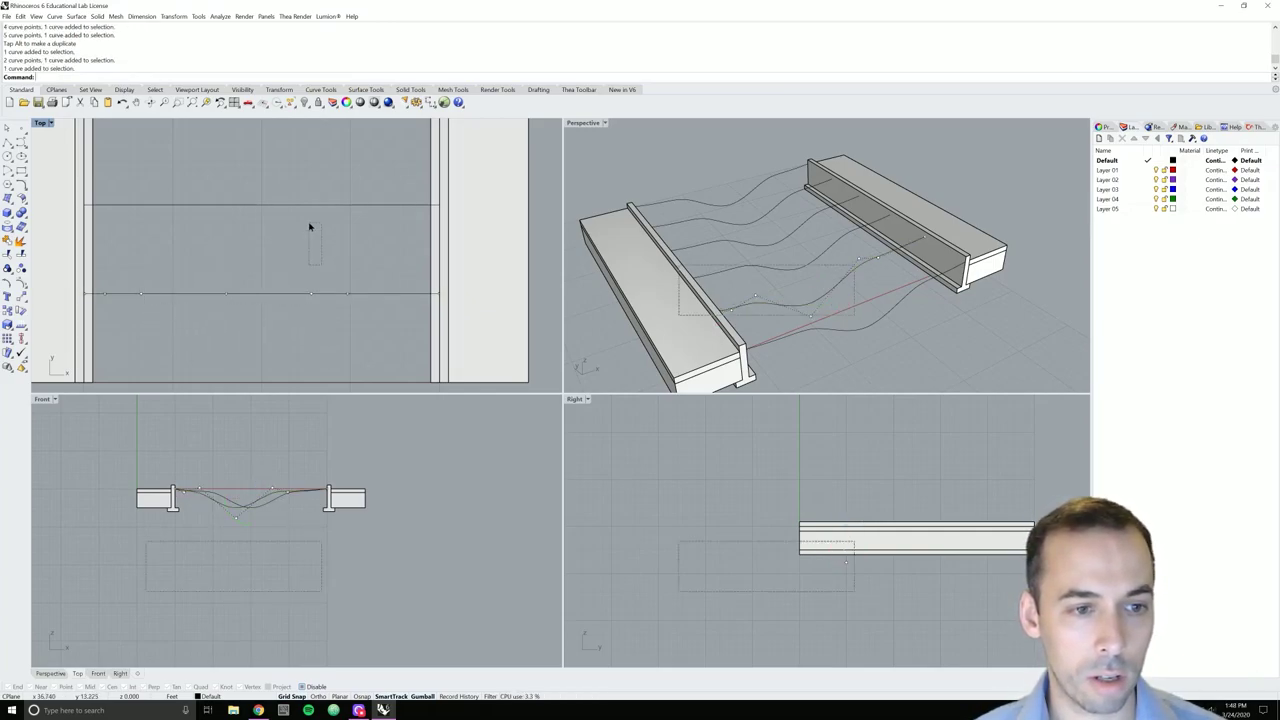
click(262, 293)
drag(268, 282, 220, 294)
key(ctrl+z)
key(Escape)
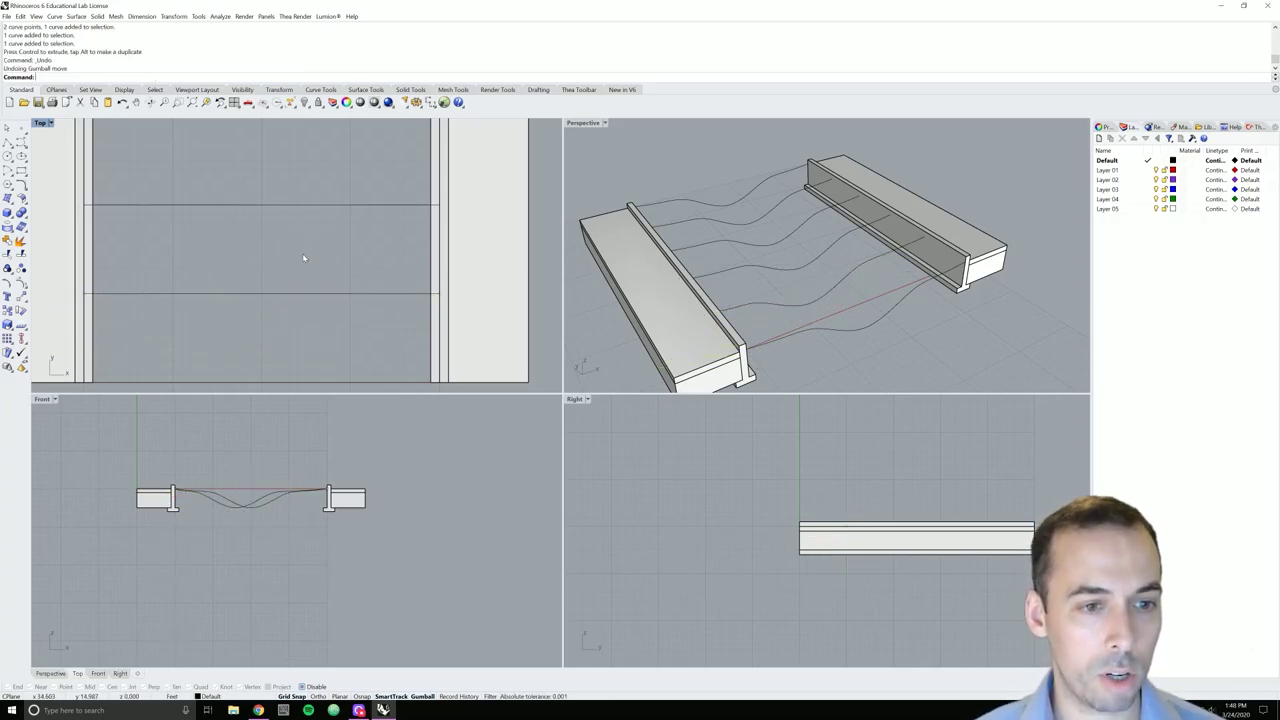
Move the second swale curve's lowest control point and the upper point on each side of it further toward the left wall
click(240, 290)
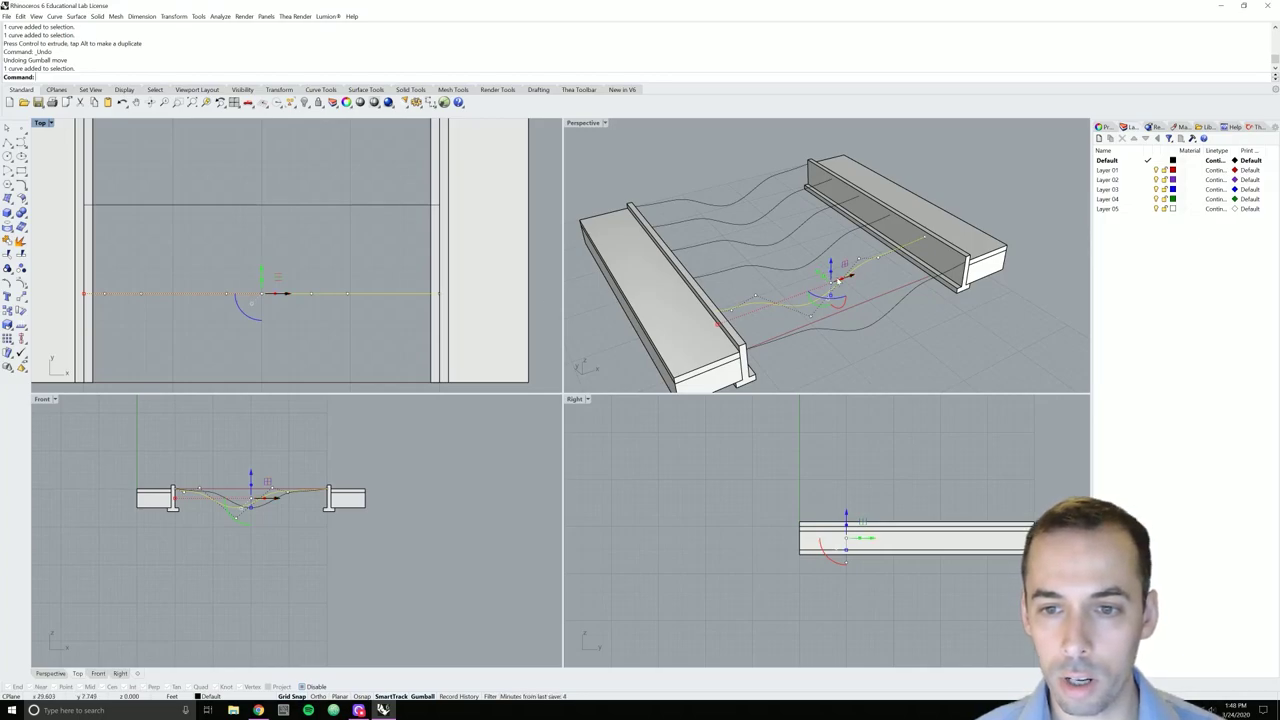
drag(125, 257, 318, 322)
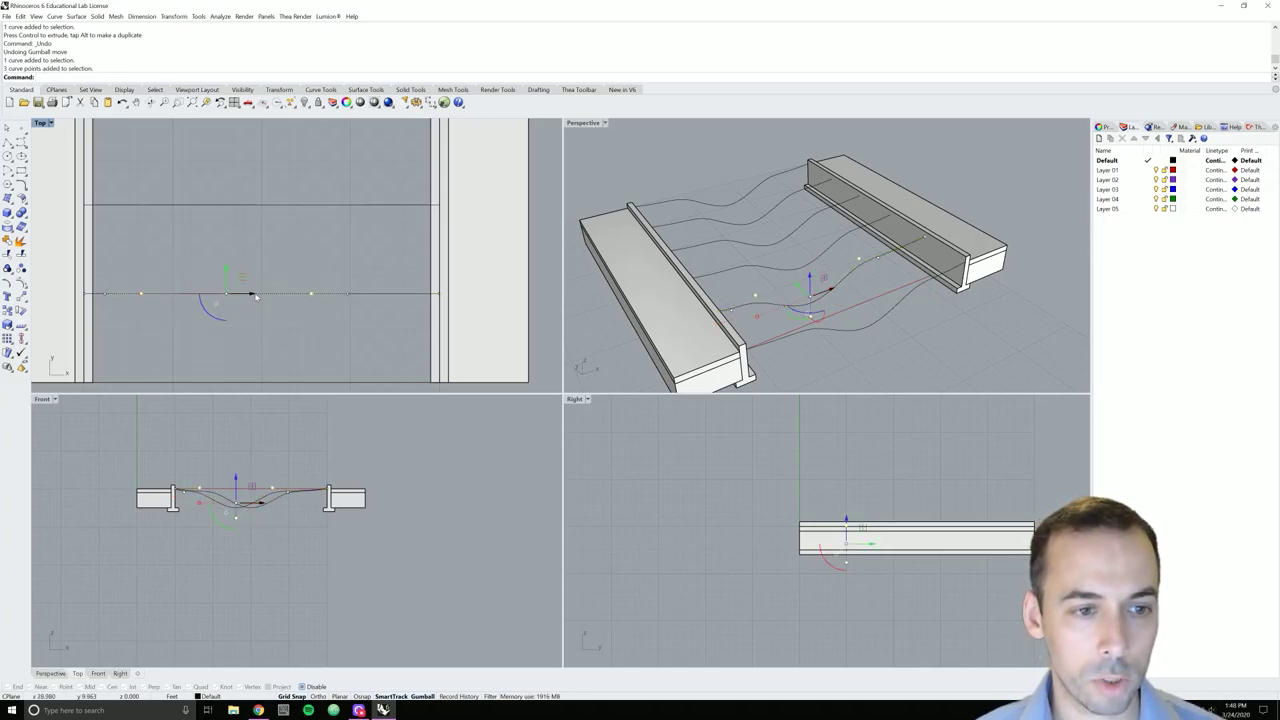
drag(231, 302, 236, 298)
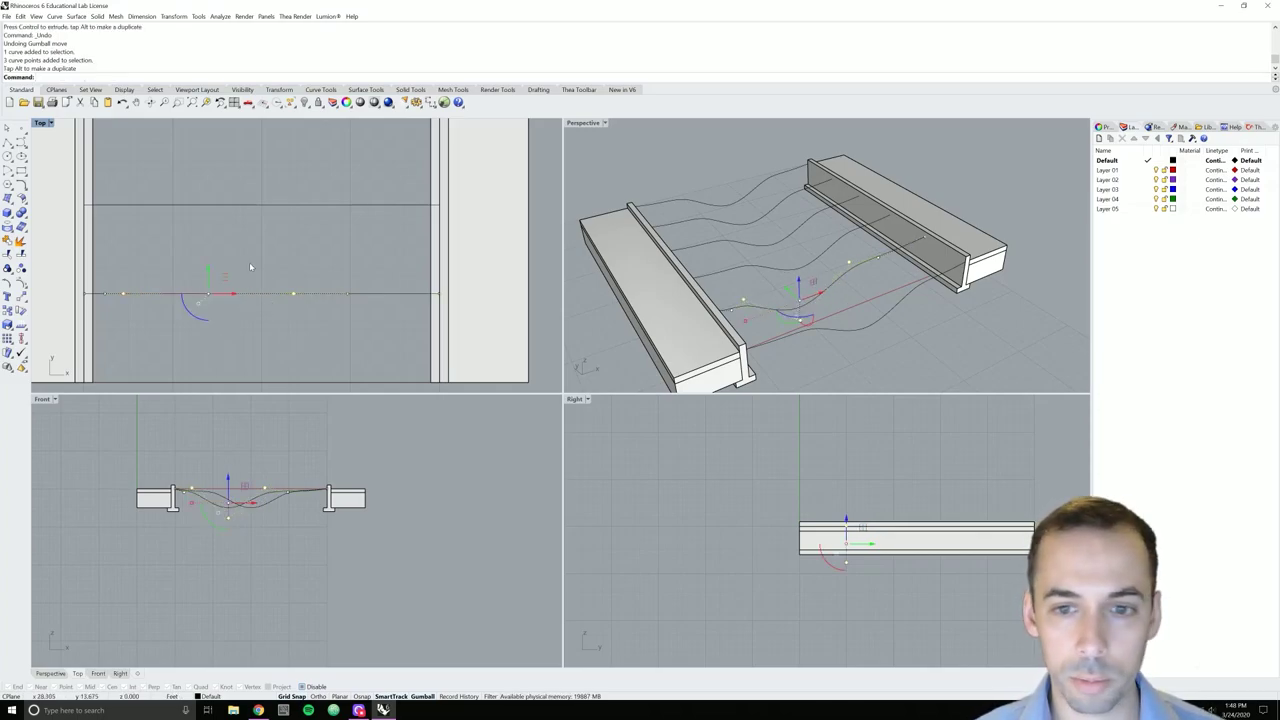
Move the second swale curve's two control points nearest the right wall toward that wall to widen the slope
click(294, 296)
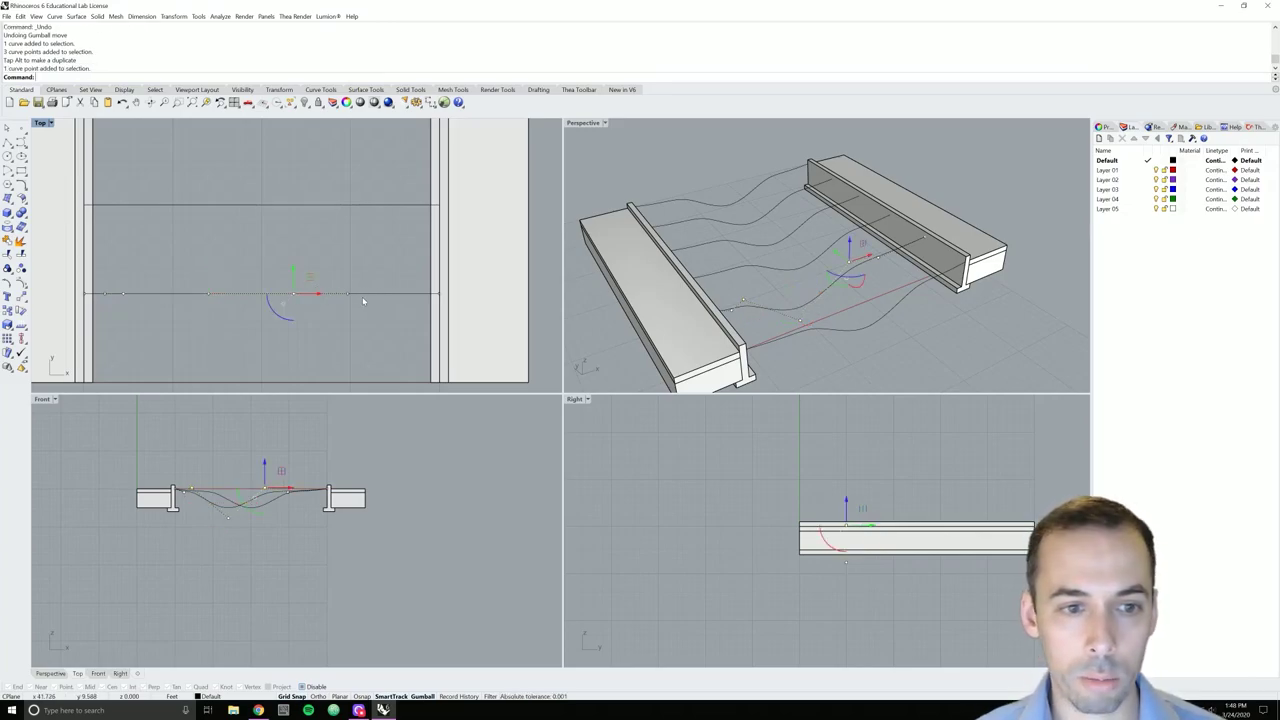
click(348, 298)
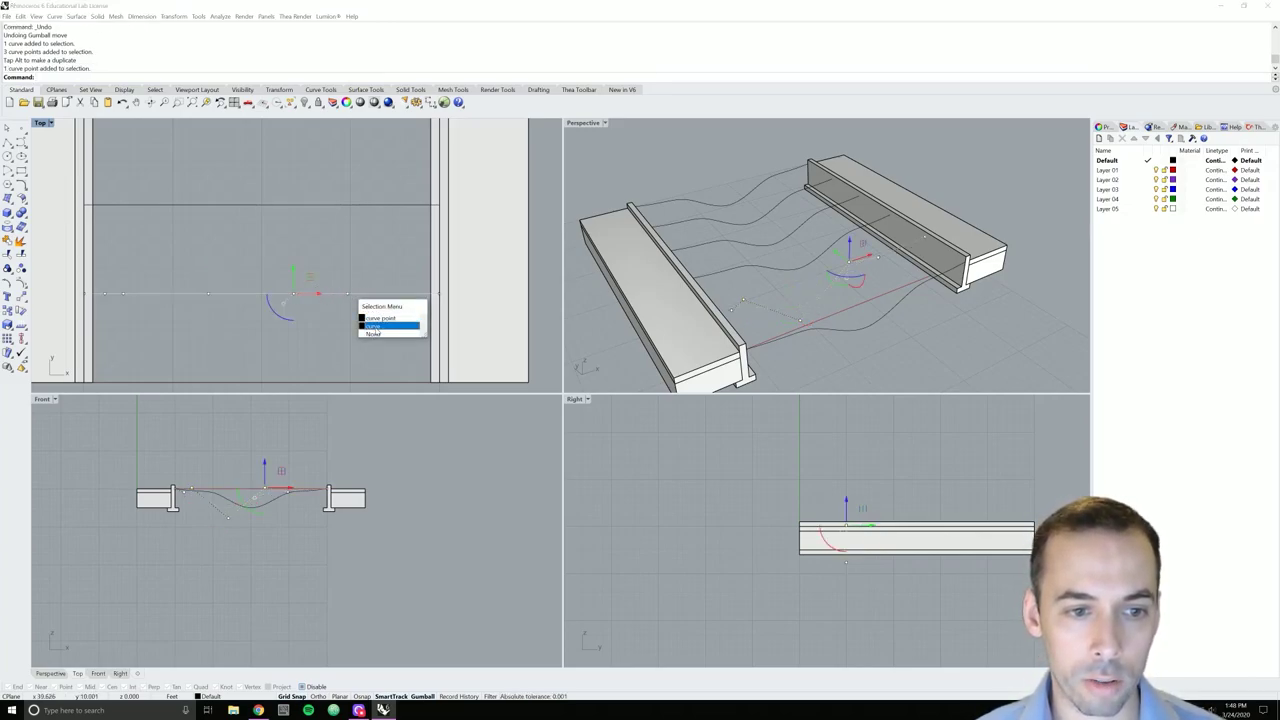
click(380, 318)
drag(346, 293, 372, 294)
click(323, 258)
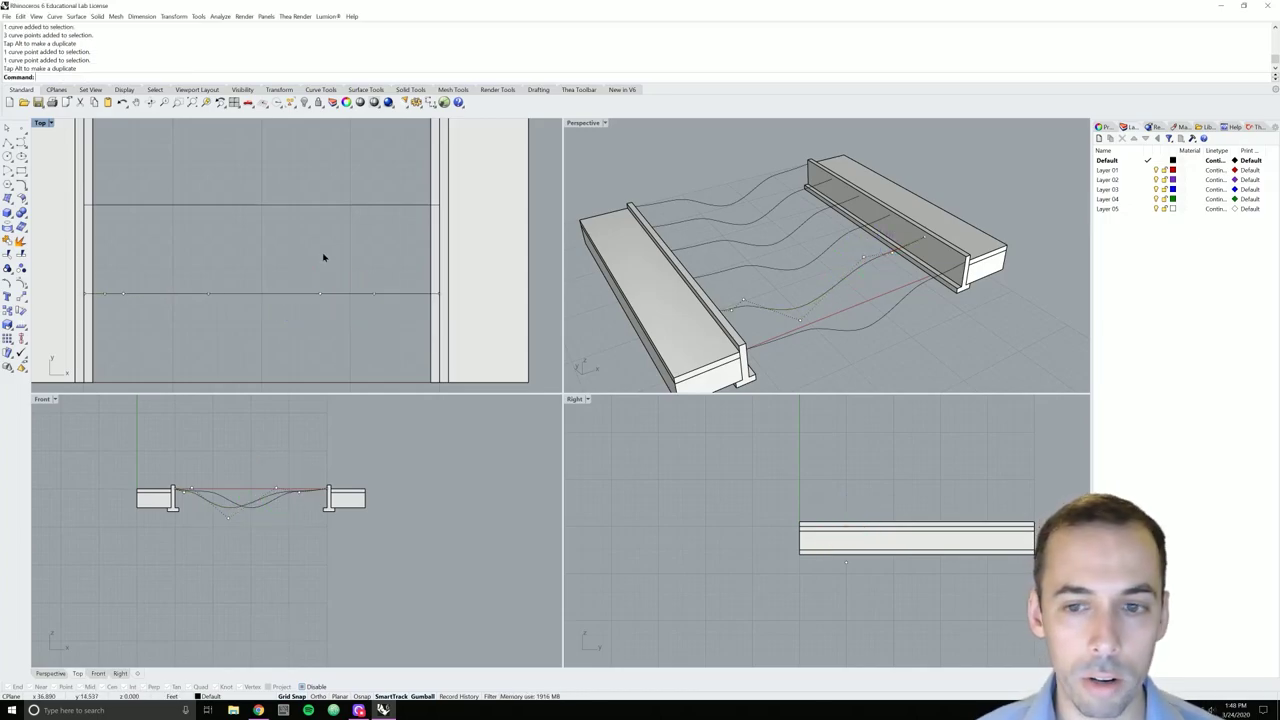
Shift the five interior control points of the swale curve at 20 ft toward the right wall
mouse_move(323, 251)
right_down()
mouse_move(314, 237)
mouse_move(321, 256)
right_up()
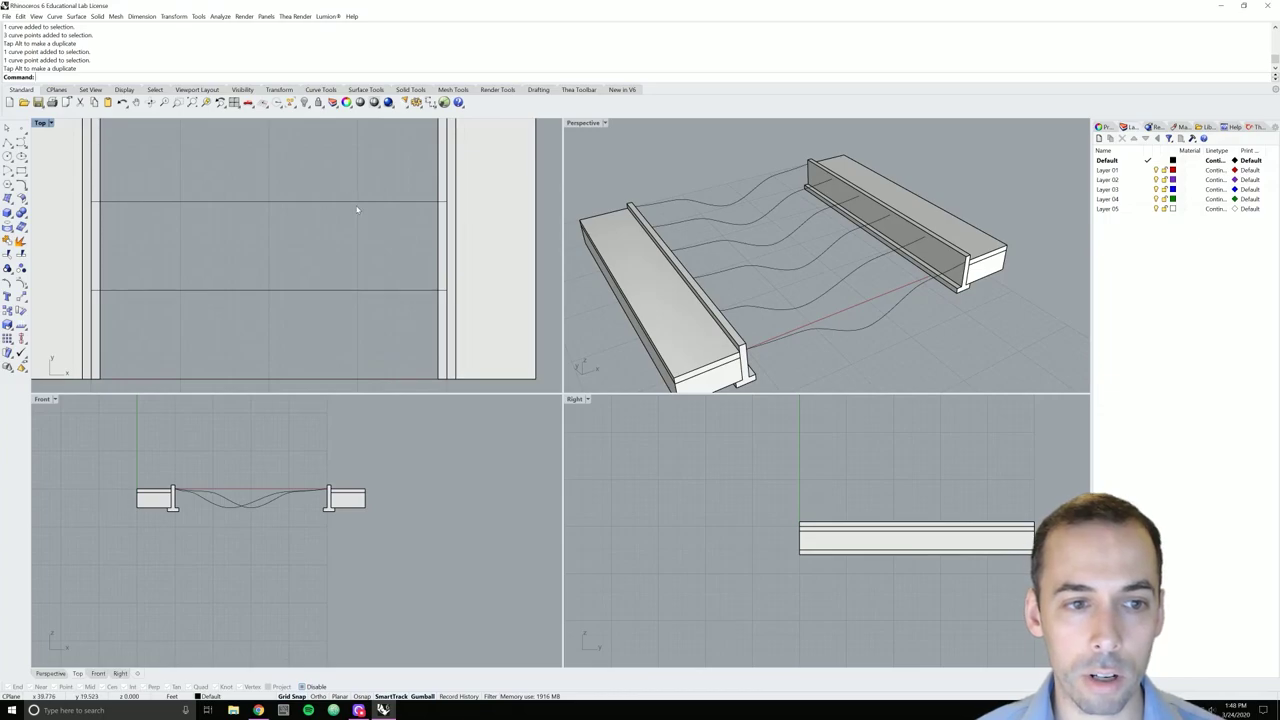
click(350, 206)
drag(138, 167, 396, 250)
drag(297, 210, 336, 204)
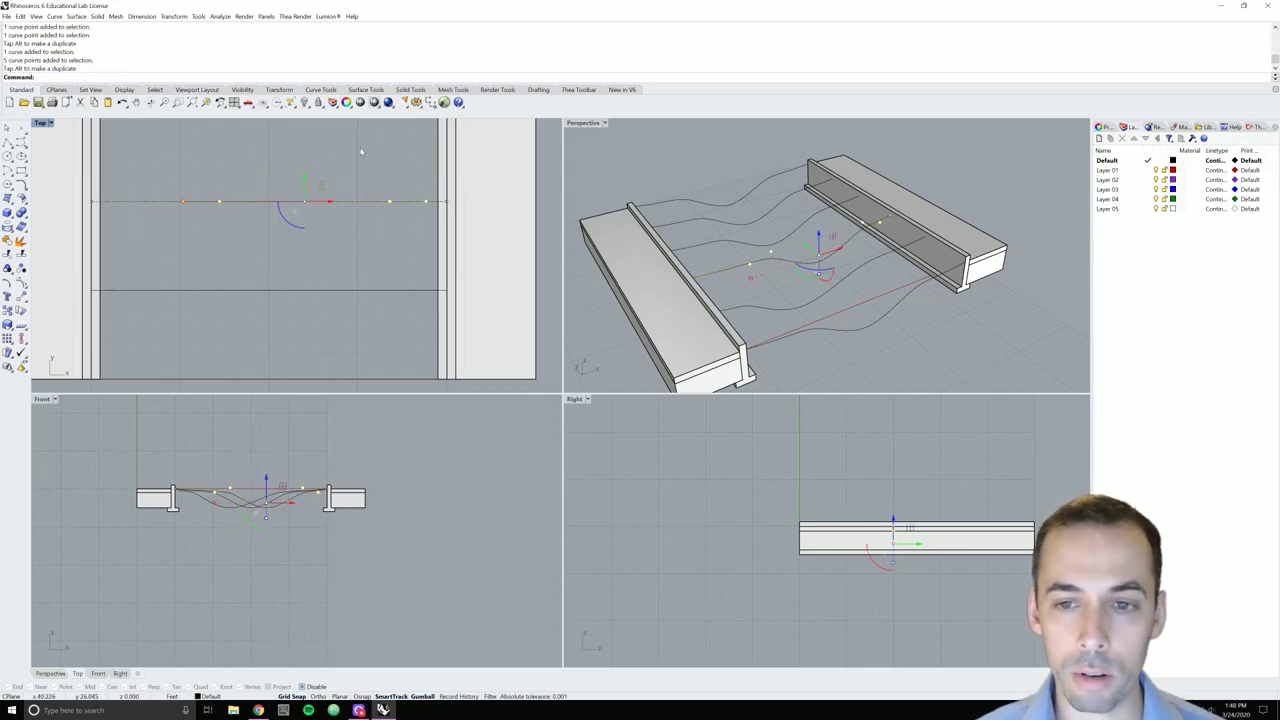
click(385, 148)
Move the third swale curve's lowest control point and its two left-side control points partway back toward the left wall
click(337, 202)
click(213, 237)
drag(217, 237, 285, 196)
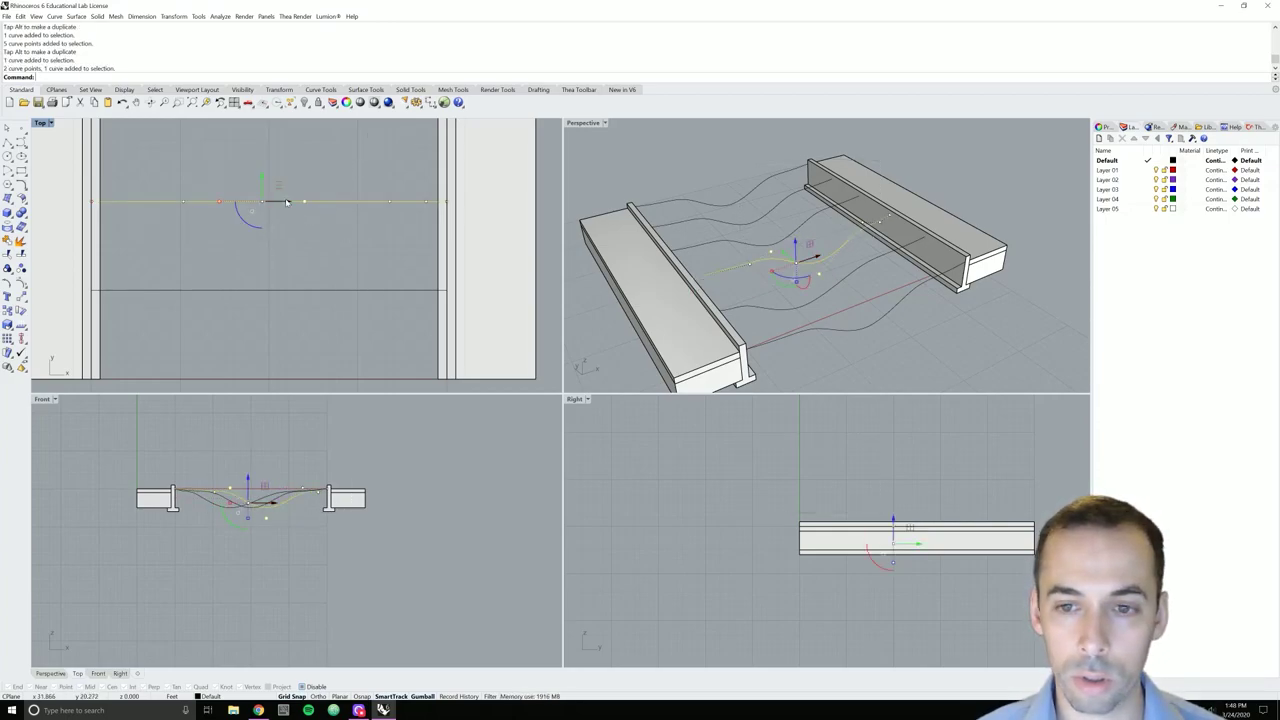
shift+click(184, 203)
mouse_move(278, 204)
mouse_down()
mouse_move(234, 203)
mouse_move(277, 203)
mouse_move(254, 204)
mouse_up()
key(Escape)
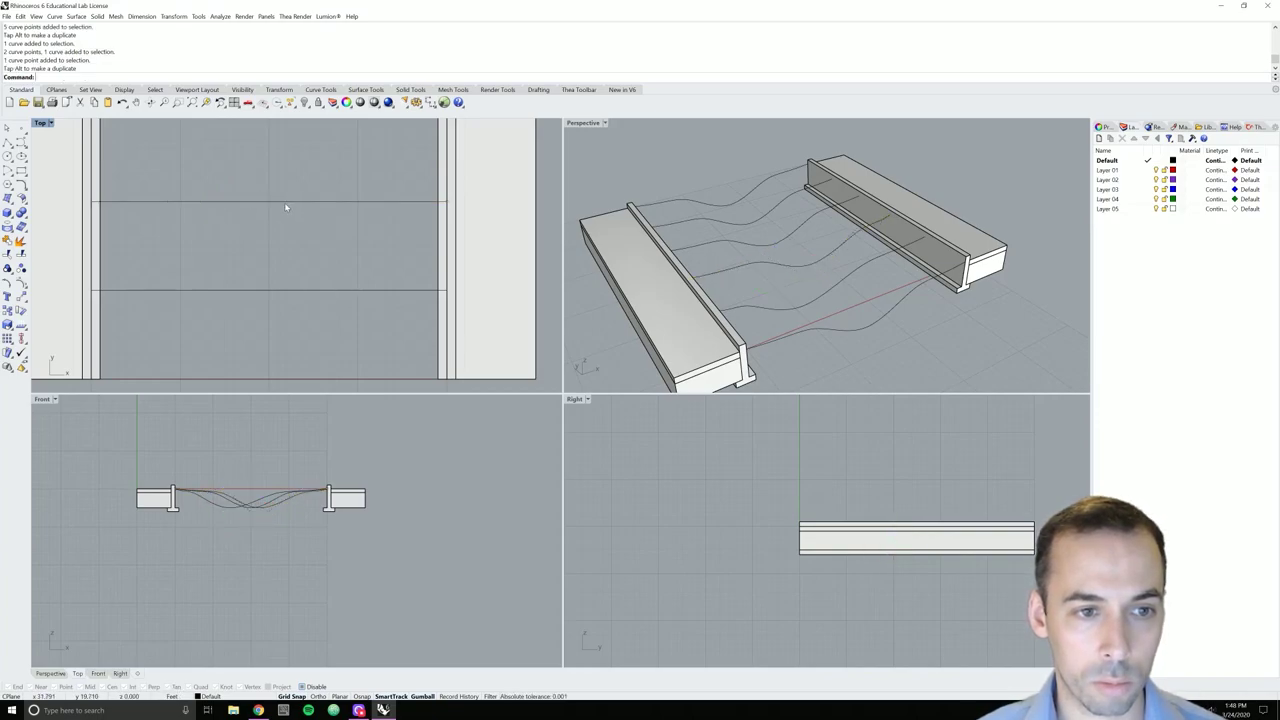
Fine-tune the position of the third swale curve's lowest control point
click(285, 203)
key(Escape)
click(271, 203)
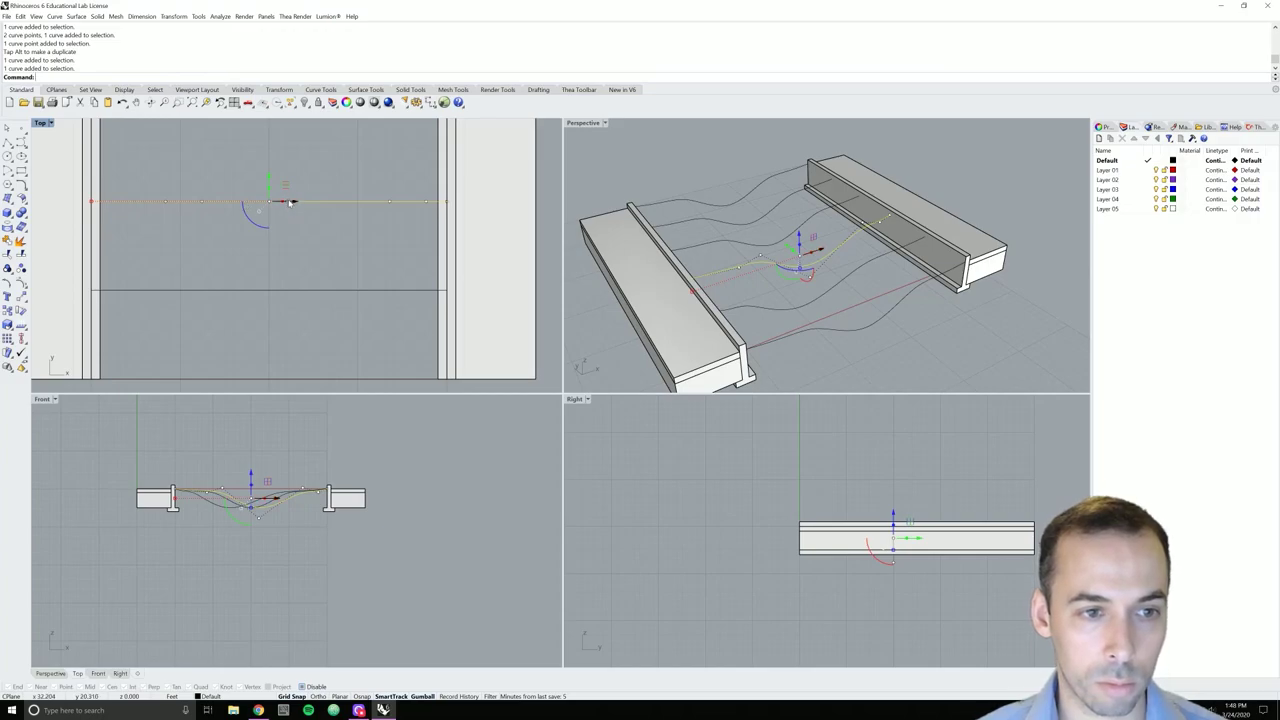
click(287, 205)
scroll(288, 205, up, 4)
key(Escape)
mouse_move(286, 209)
mouse_down()
mouse_move(338, 206)
mouse_move(287, 205)
mouse_up()
click(775, 210)
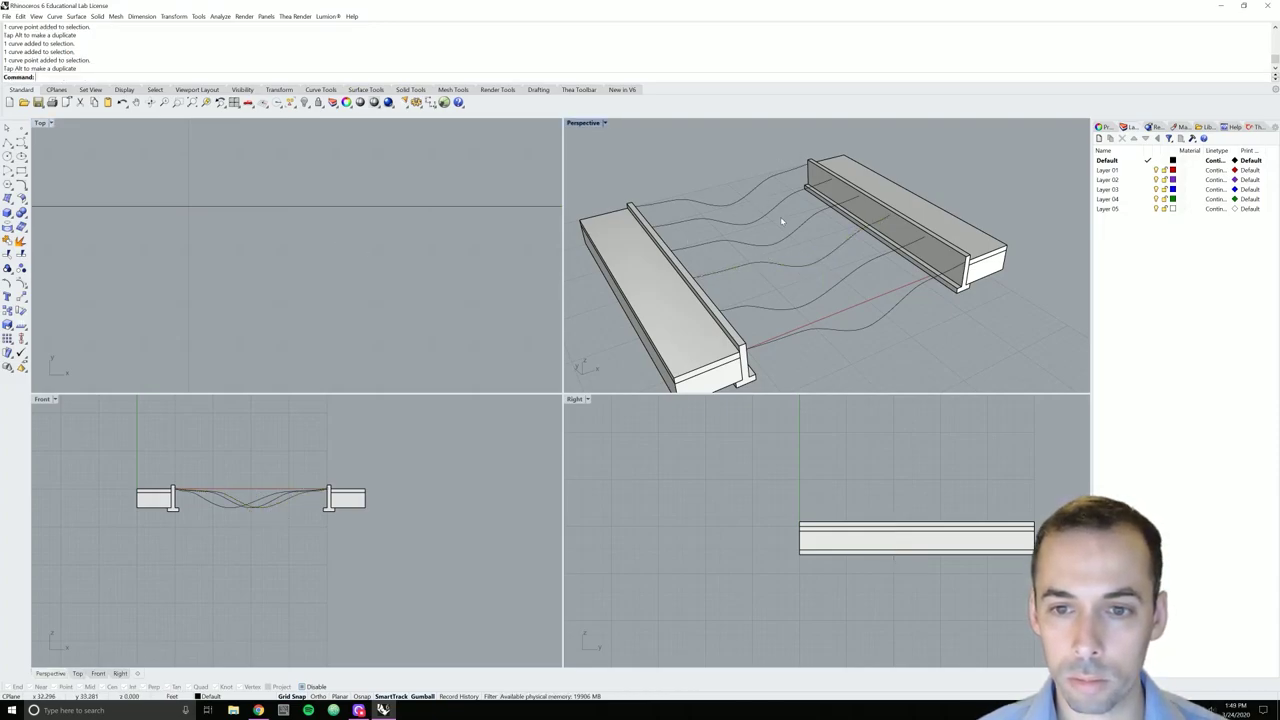
Shift the five interior control points of the swale curve at 30 ft toward the left wall
scroll(784, 228, down, 3)
scroll(430, 295, down, 8)
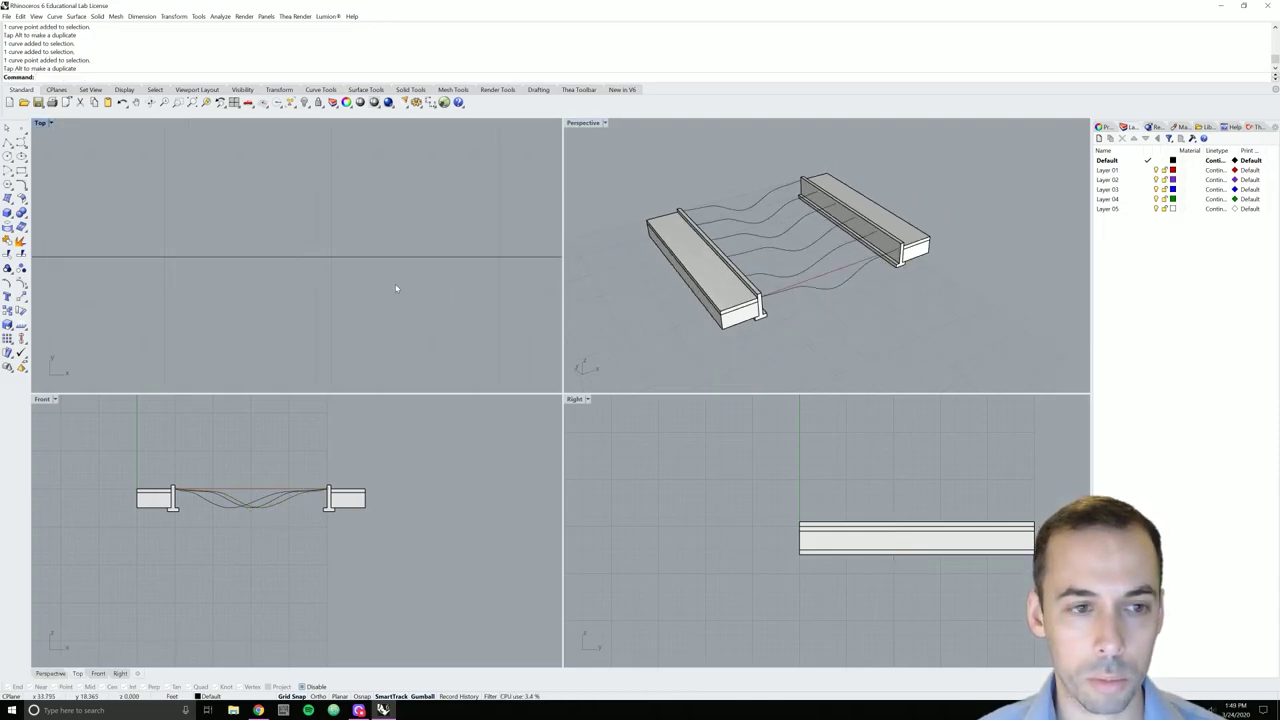
click(377, 255)
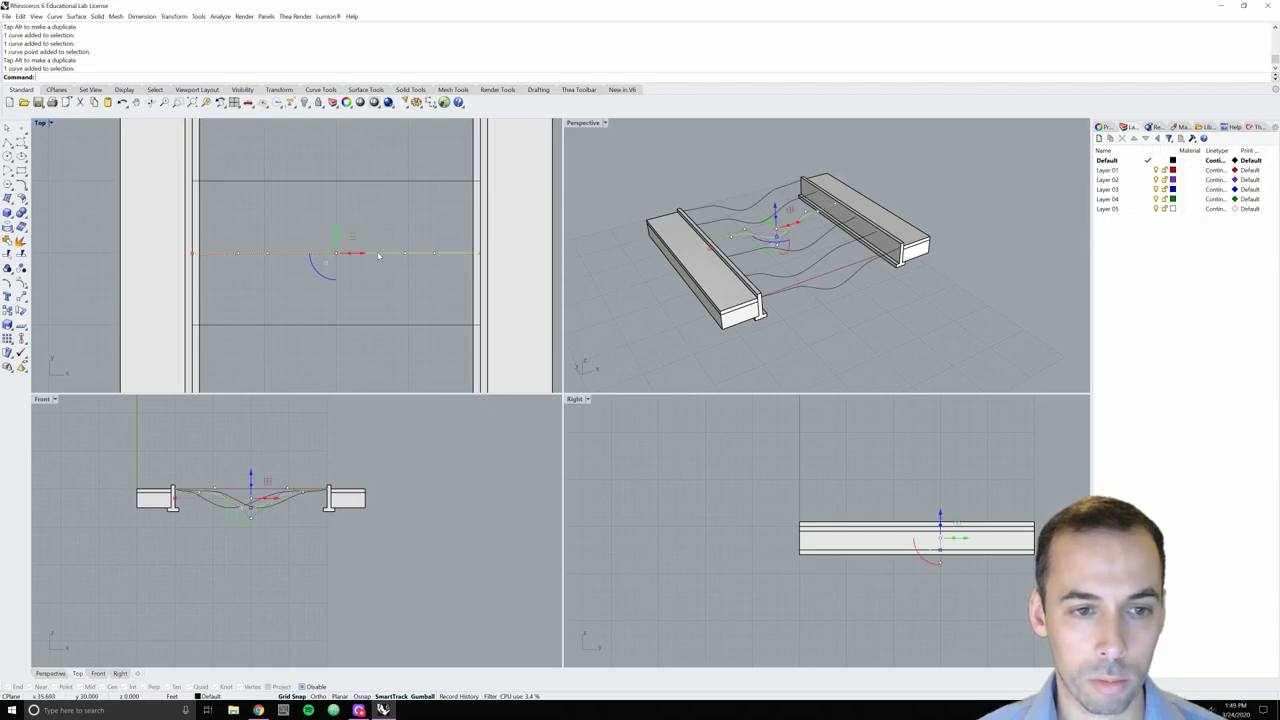
drag(447, 210, 230, 296)
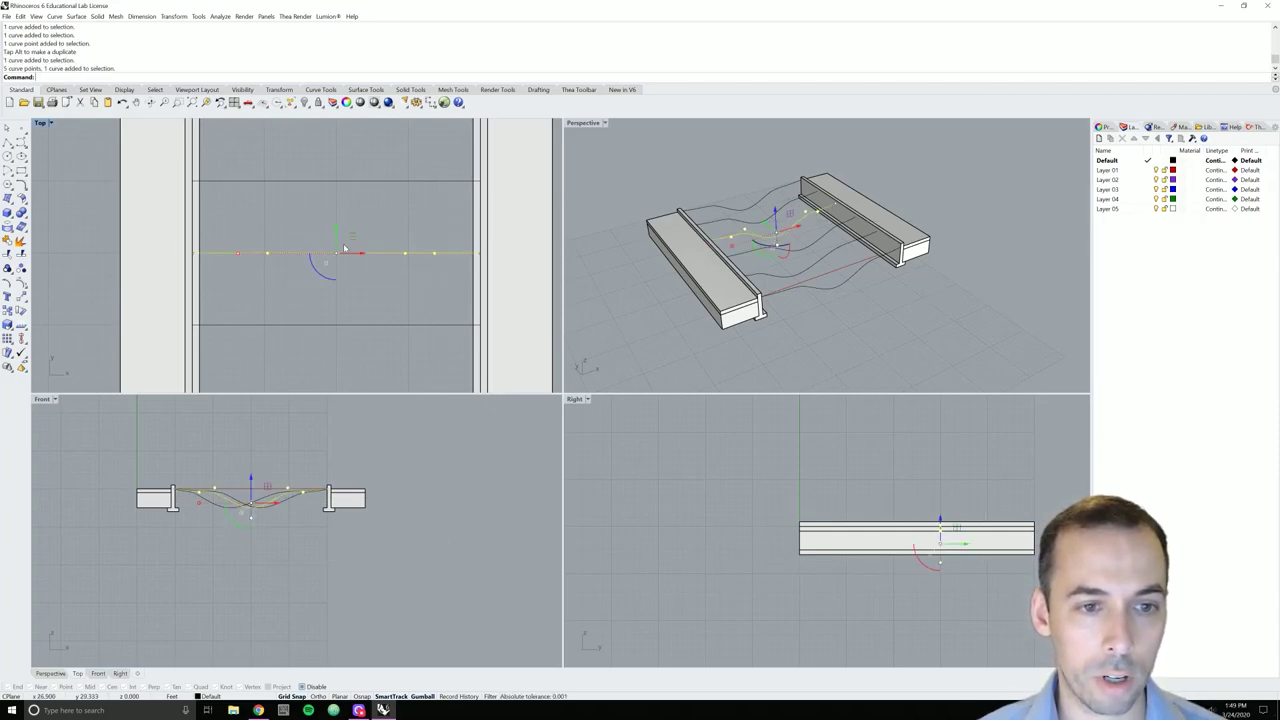
drag(371, 255, 335, 254)
click(329, 226)
Move the fourth swale curve's lowest control point further toward the left wall and its two right-side control points toward the right wall
click(312, 254)
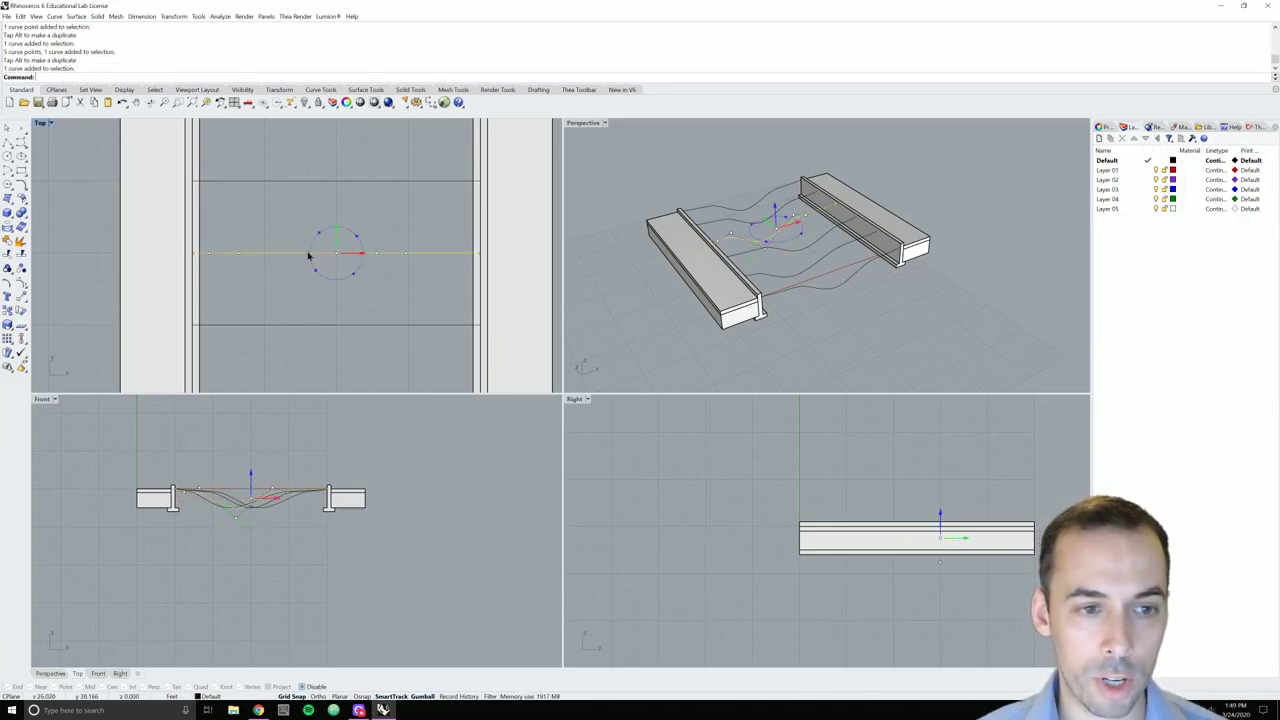
scroll(312, 257, up, 3)
key(Escape)
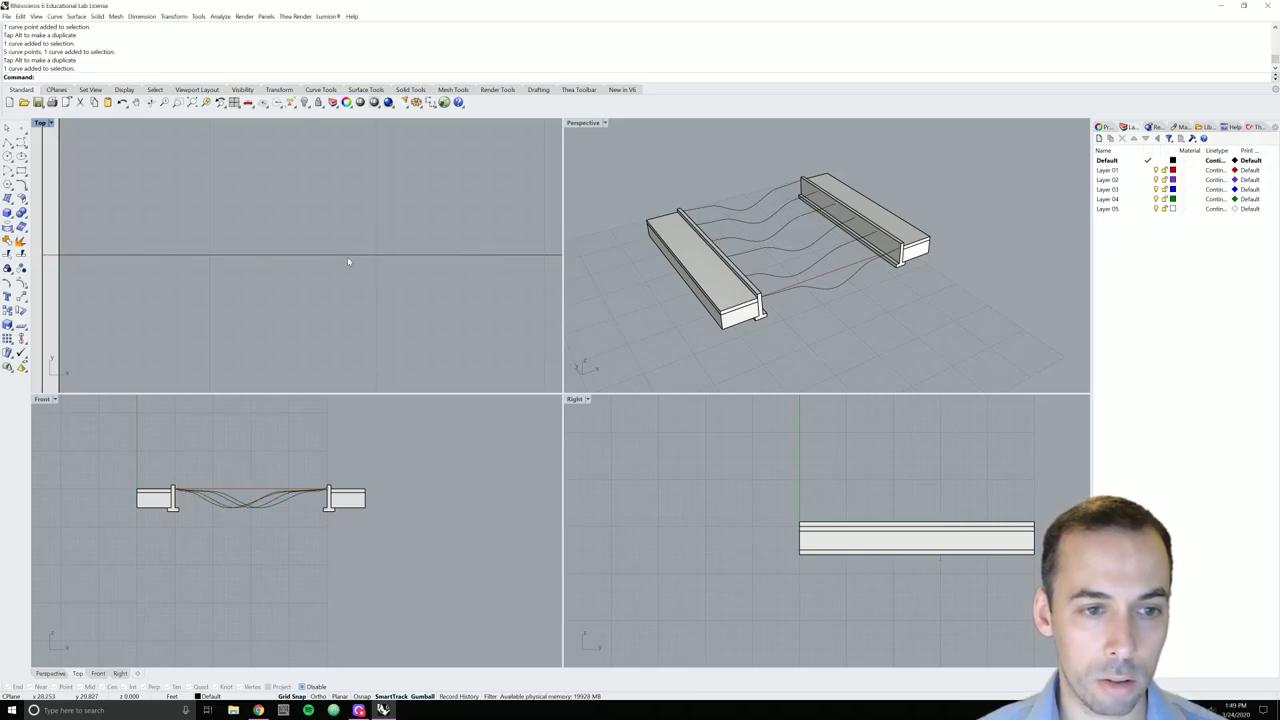
click(350, 256)
click(307, 254)
drag(329, 257, 288, 254)
drag(298, 253, 446, 280)
scroll(450, 298, up, 4)
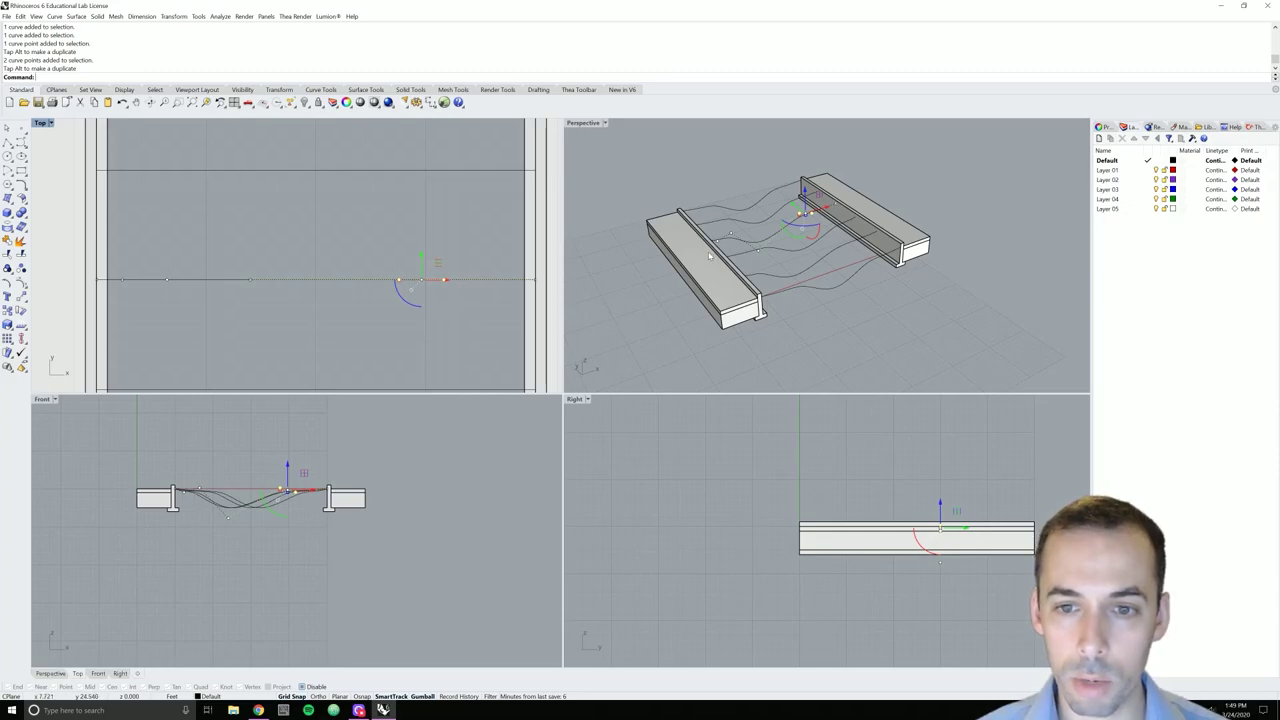
click(391, 229)
Shift the five interior control points of the swale curve at 40 ft toward the right wall
scroll(384, 222, down, 3)
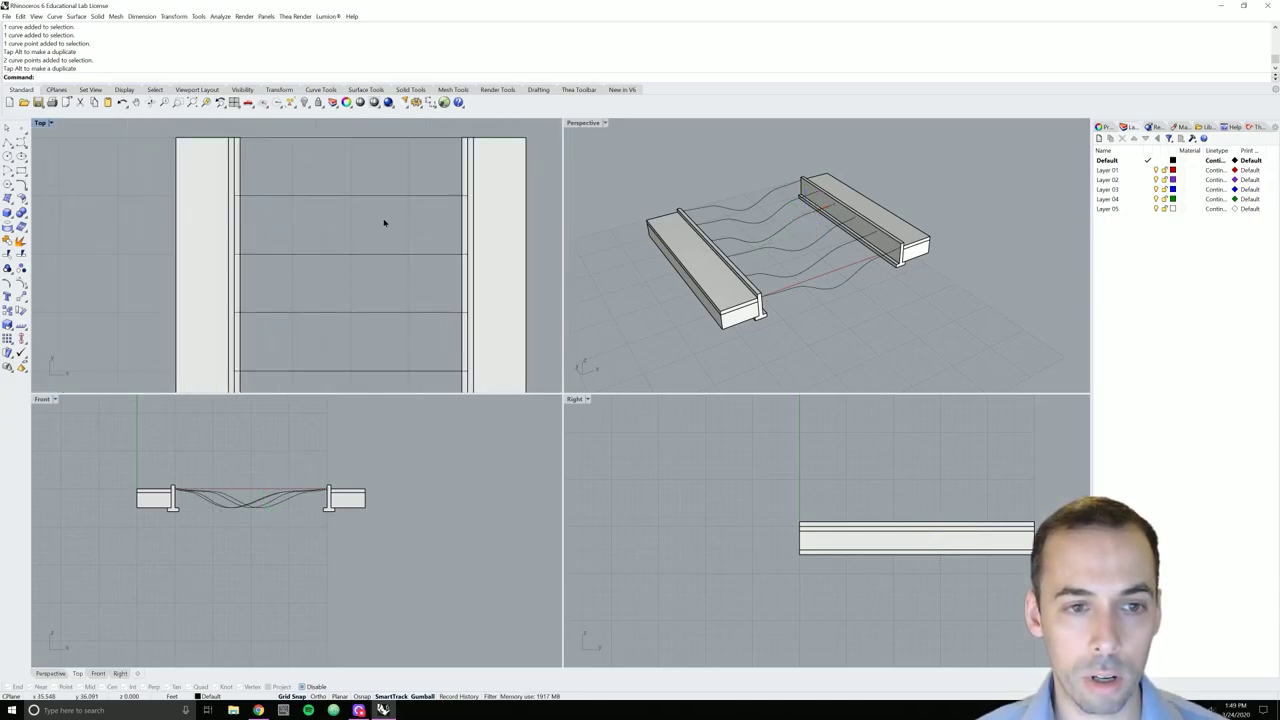
click(335, 284)
scroll(400, 218, up, 3)
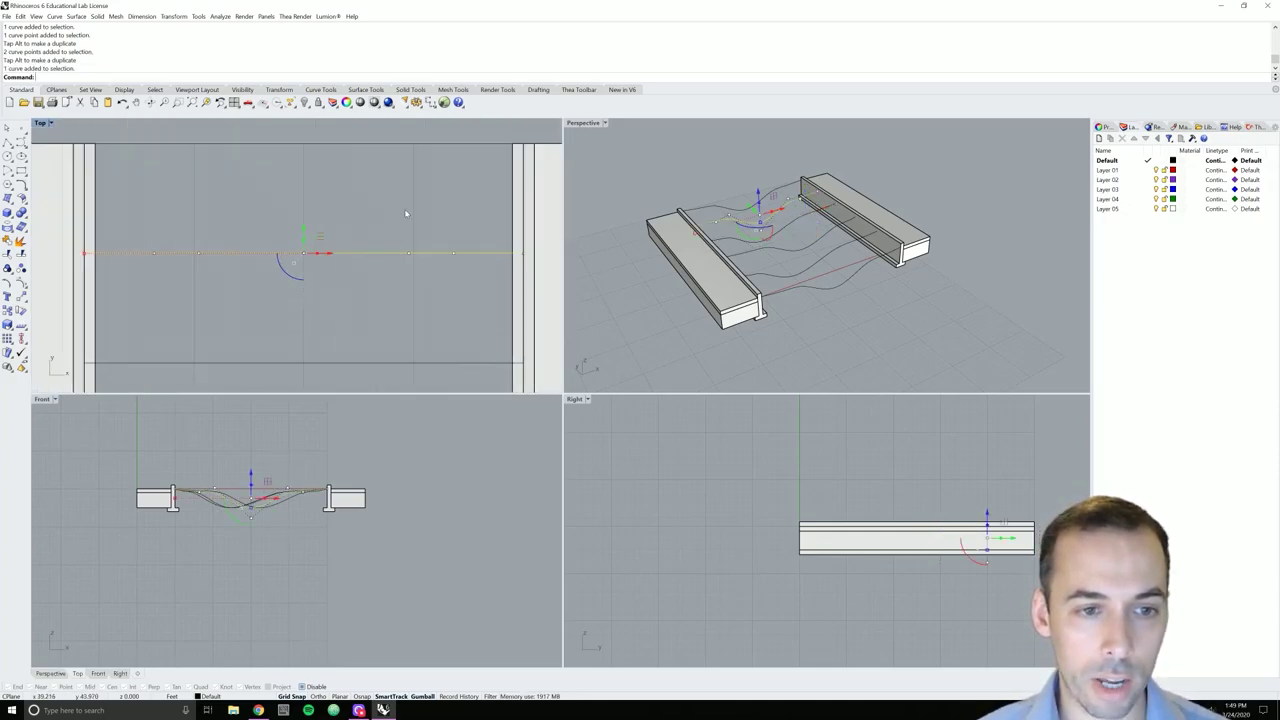
drag(472, 210, 131, 294)
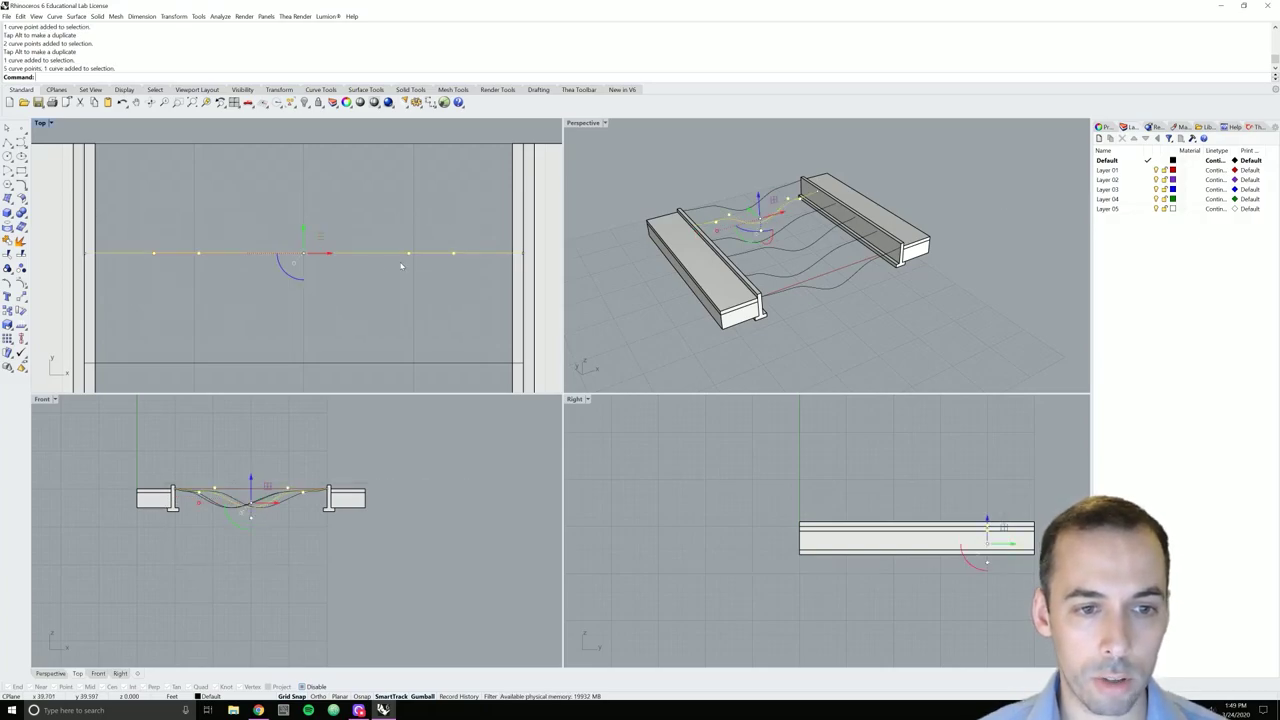
drag(330, 257, 362, 254)
click(396, 280)
Move the fifth swale curve's lowest control point further toward the right wall
click(371, 254)
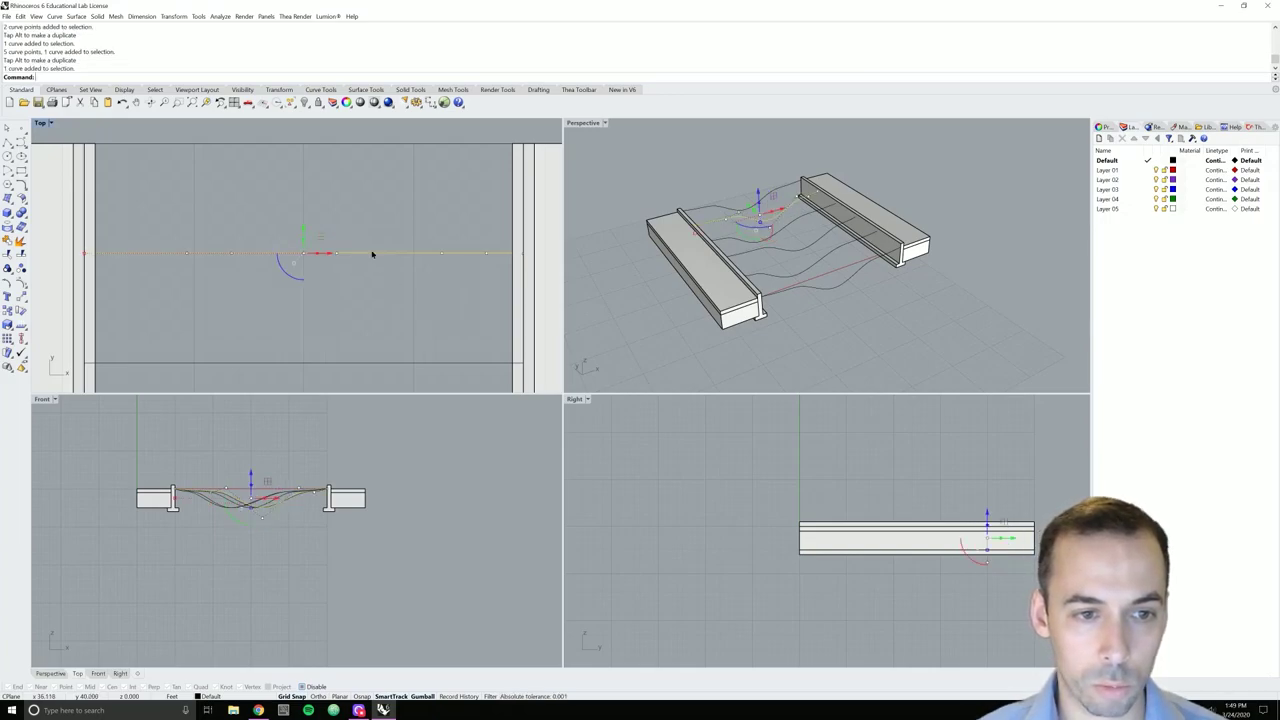
click(444, 257)
click(338, 253)
drag(365, 253, 400, 252)
mouse_move(240, 240)
mouse_down()
mouse_move(185, 272)
mouse_move(222, 256)
mouse_up()
click(933, 160)
Select all six swale section curves and zoom all viewports to the model extents
right_drag(933, 160, 865, 250)
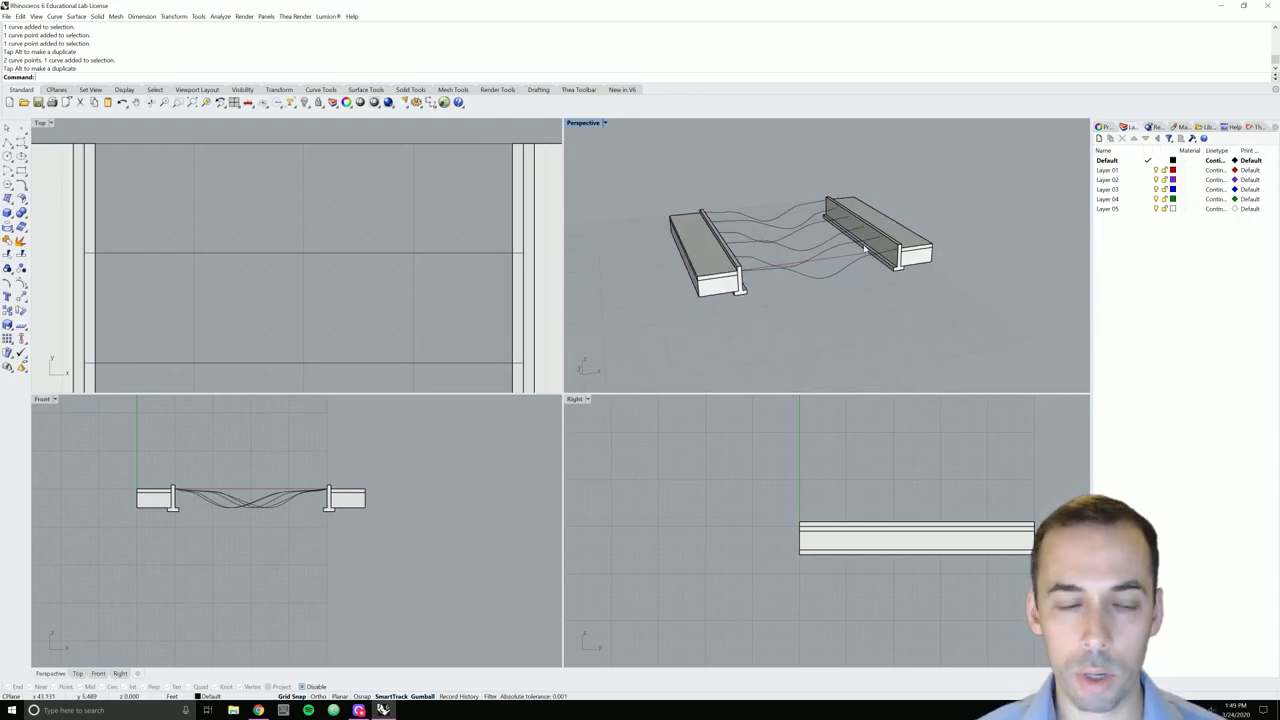
scroll(661, 262, down, 5)
scroll(705, 262, up, 3)
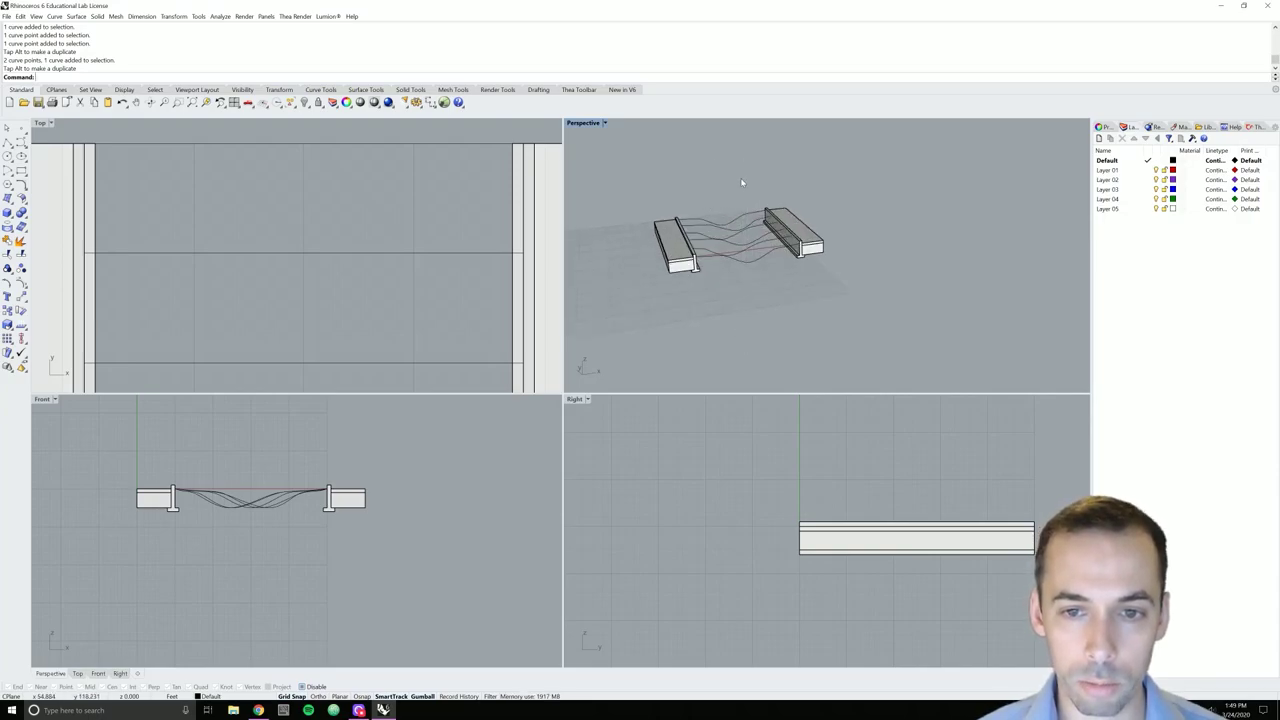
key(ctrl+a)
key(Return)
text(a)
key(Return)
text(e)
key(Return)
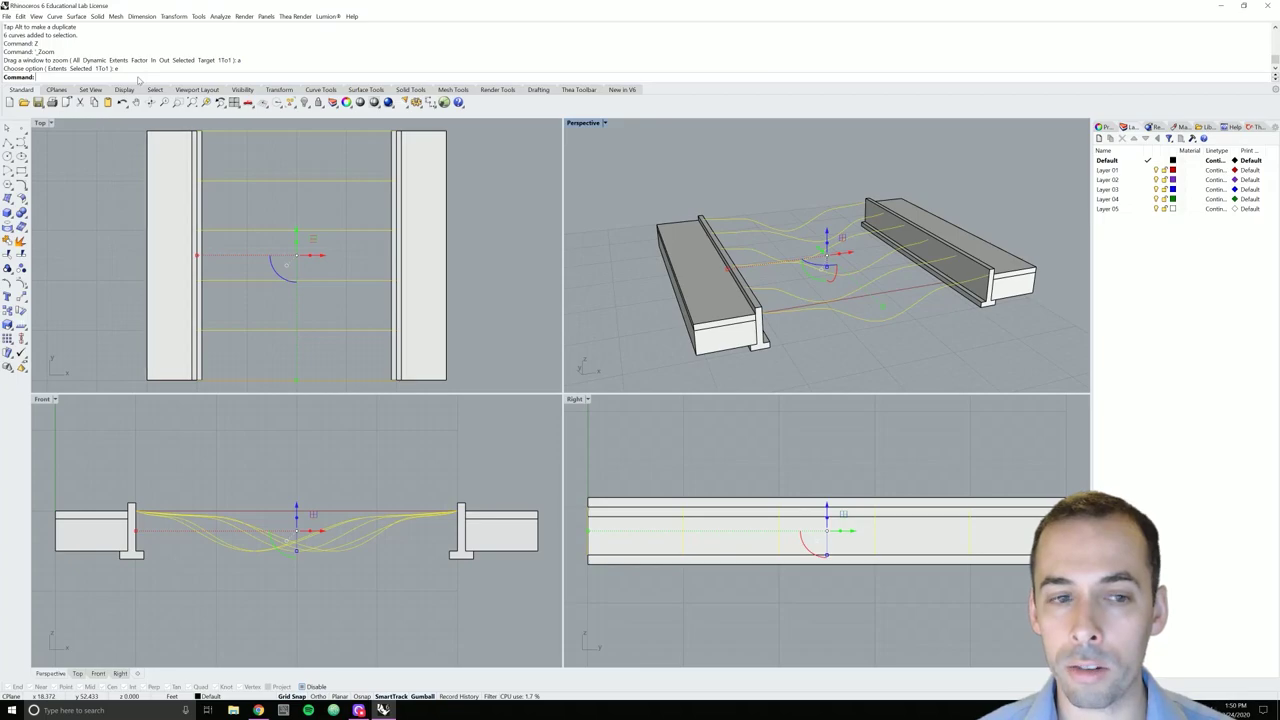
Loft a surface through the six swale curves with the Normal style and the cross-section curves not simplified
right_drag(720, 285, 733, 289)
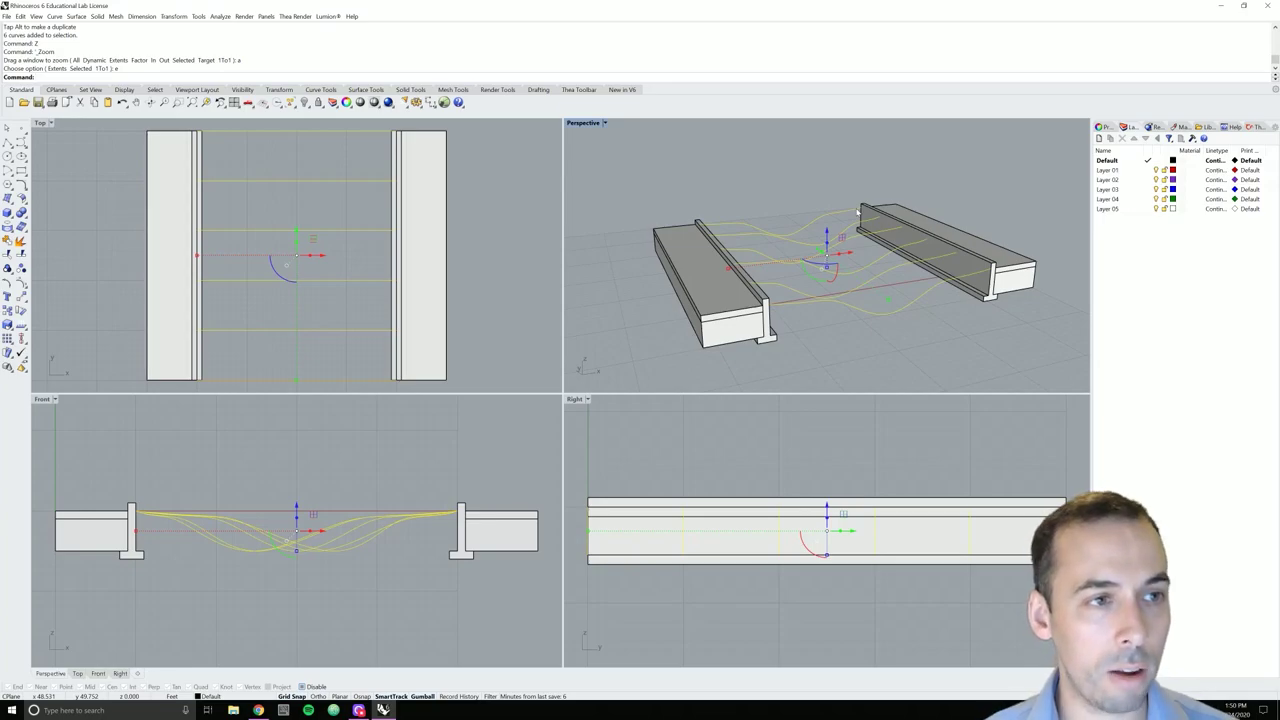
click(76, 16)
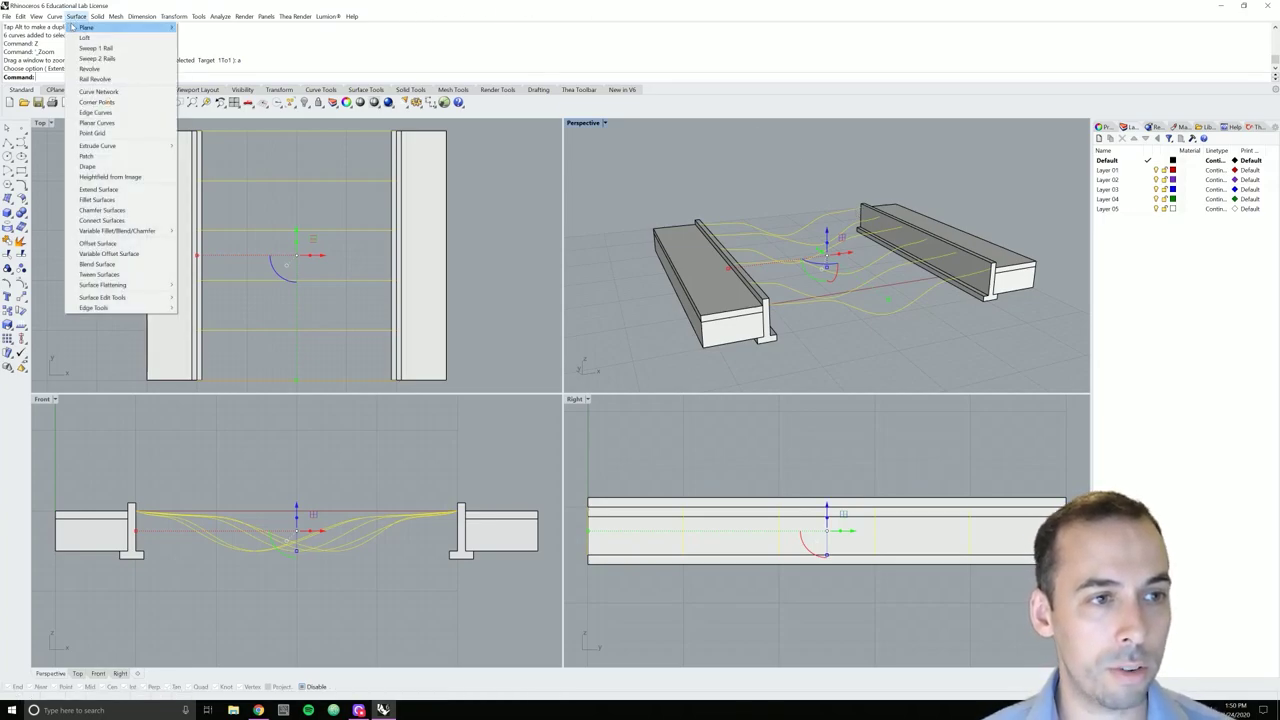
click(88, 37)
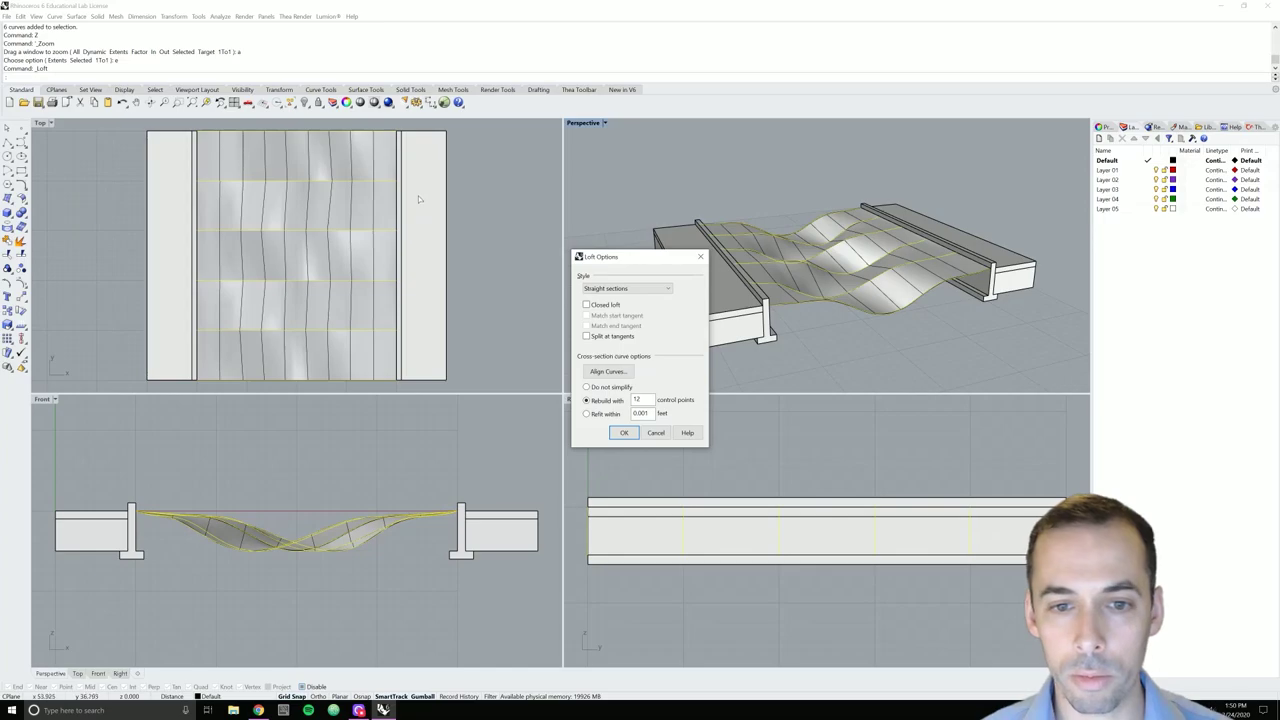
click(632, 289)
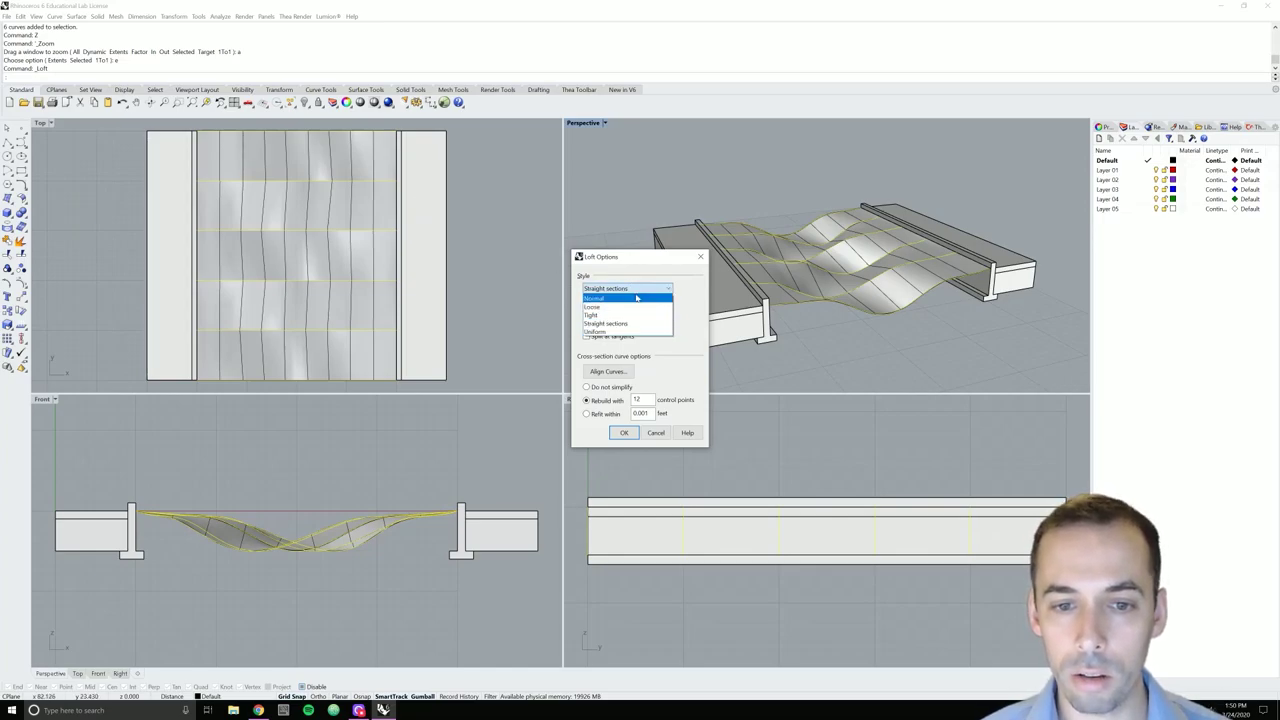
click(636, 297)
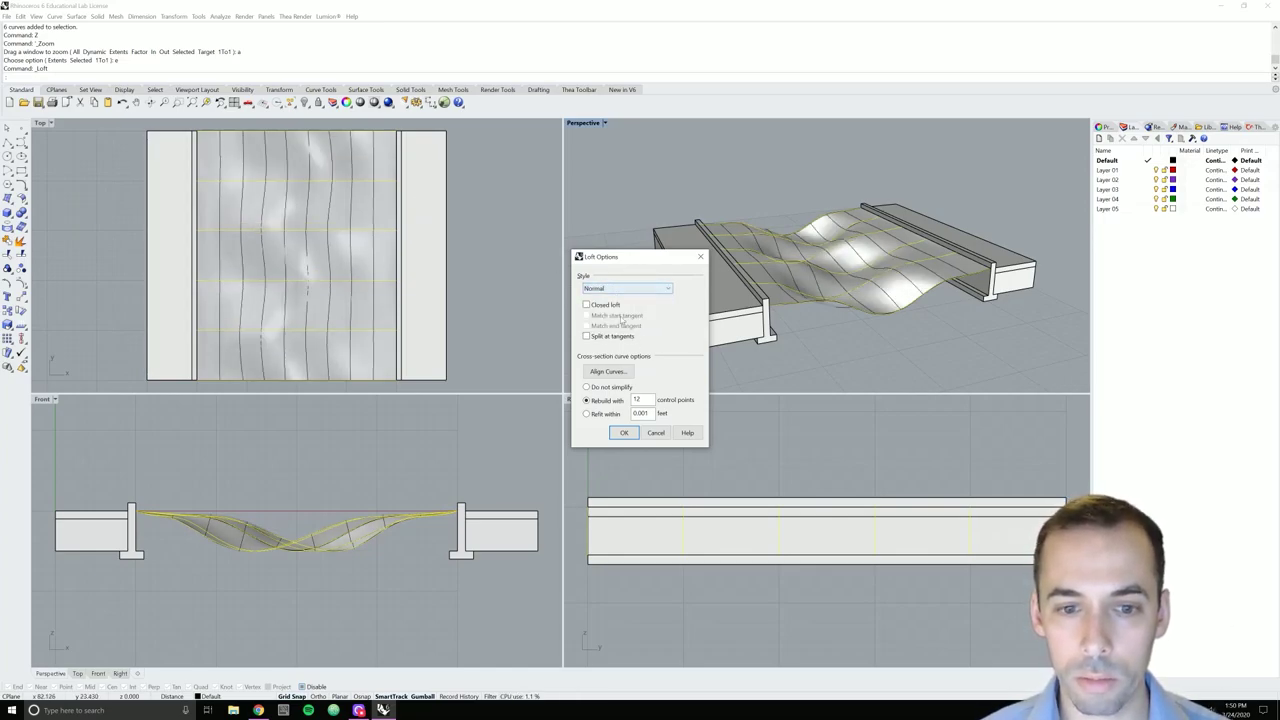
click(604, 387)
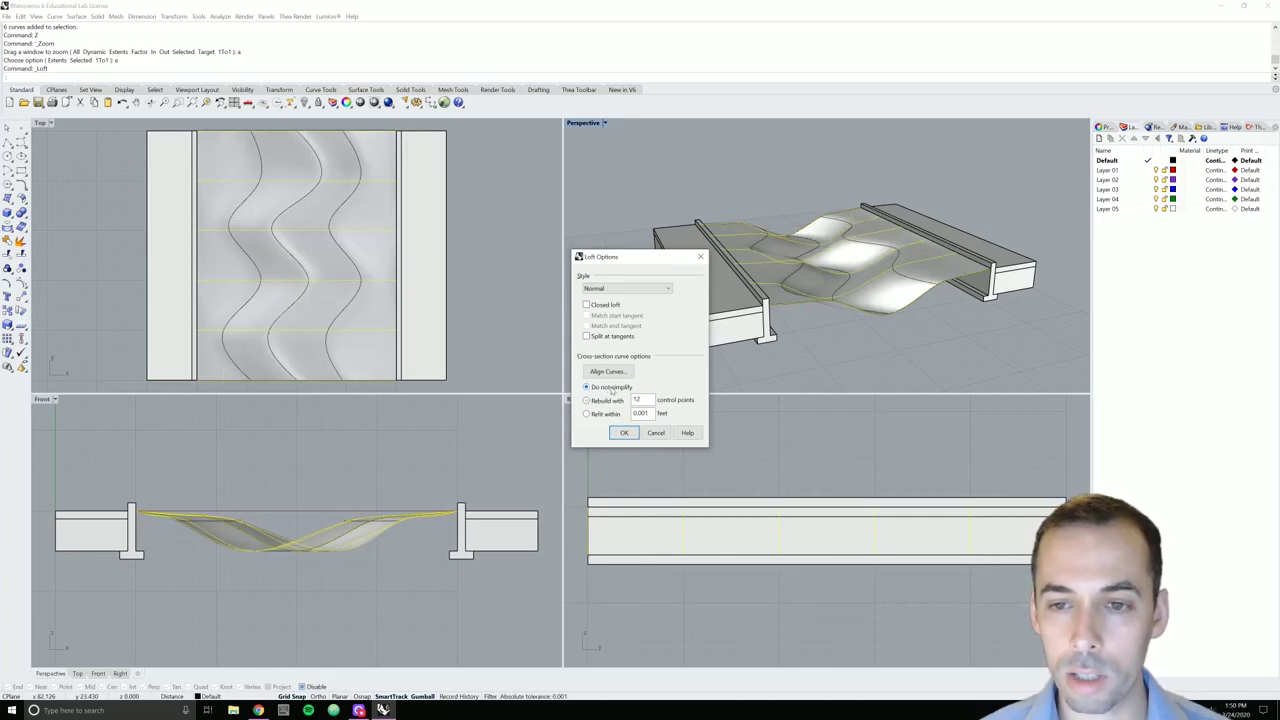
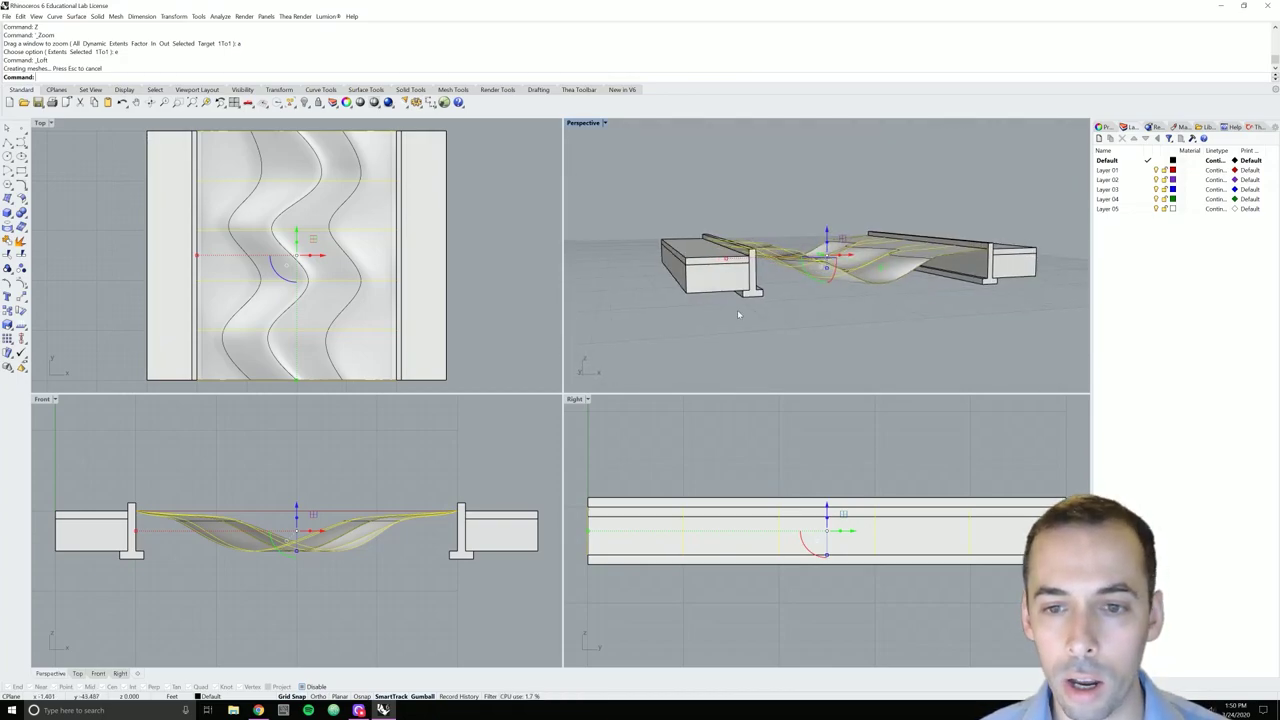
mouse_move(737, 309)
right_down()
mouse_move(776, 335)
mouse_move(765, 284)
mouse_move(786, 335)
mouse_move(762, 335)
mouse_move(775, 336)
mouse_move(785, 285)
mouse_move(799, 304)
mouse_move(791, 325)
right_up()
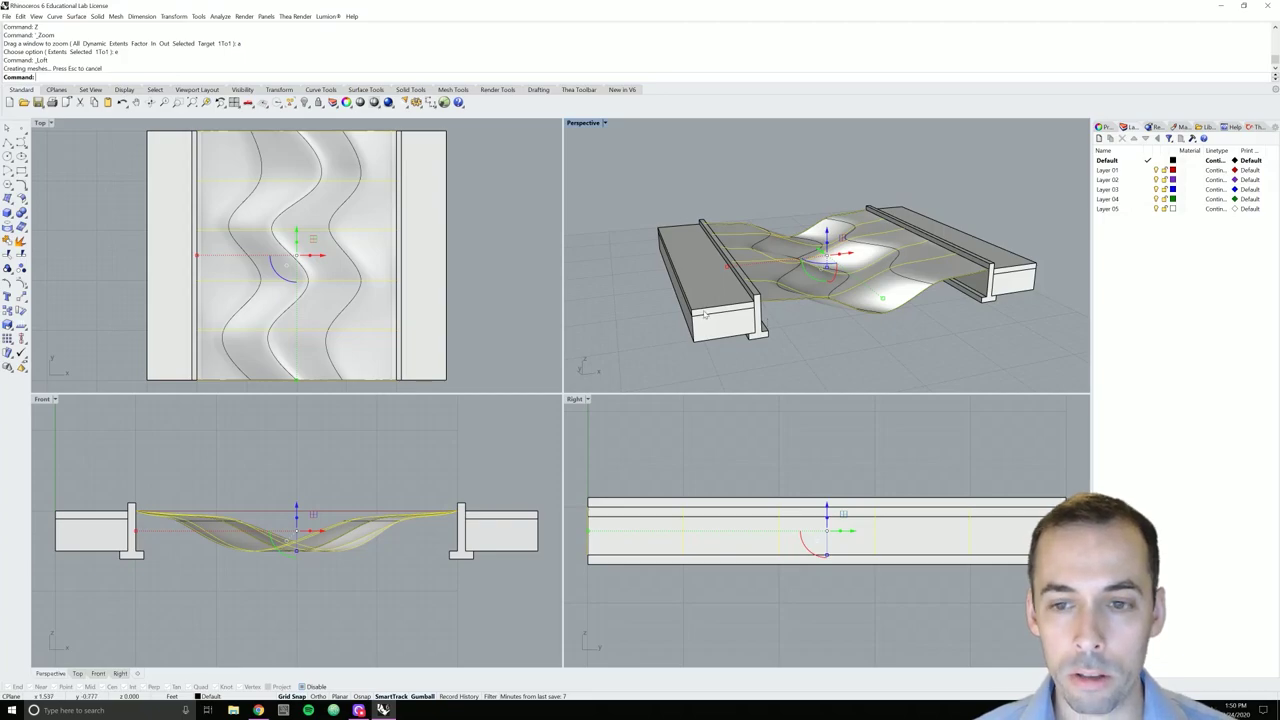
right_drag(528, 360, 516, 355)
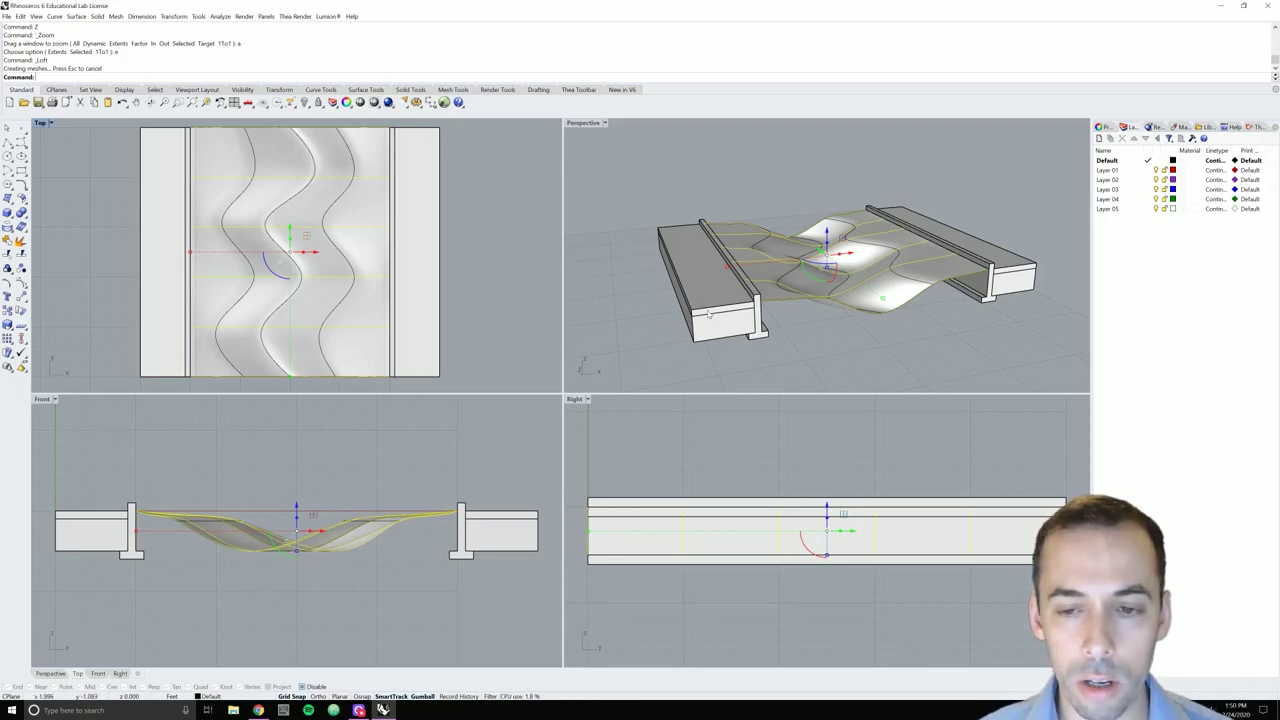
mouse_move(708, 314)
right_down()
mouse_move(701, 290)
mouse_move(712, 299)
right_up()
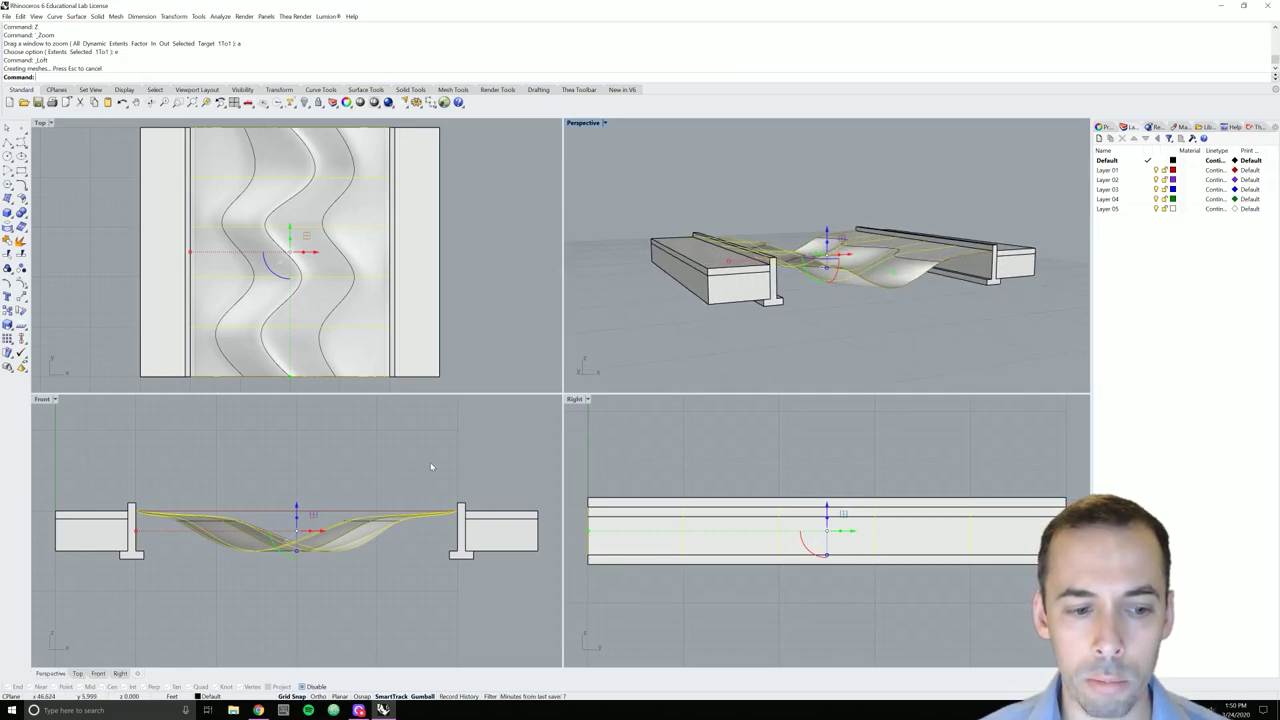
Create a base box under the whole model, 60 ft wide, from the slabs' underside down to -10 ft, over the full slab length
right_drag(430, 462, 433, 449)
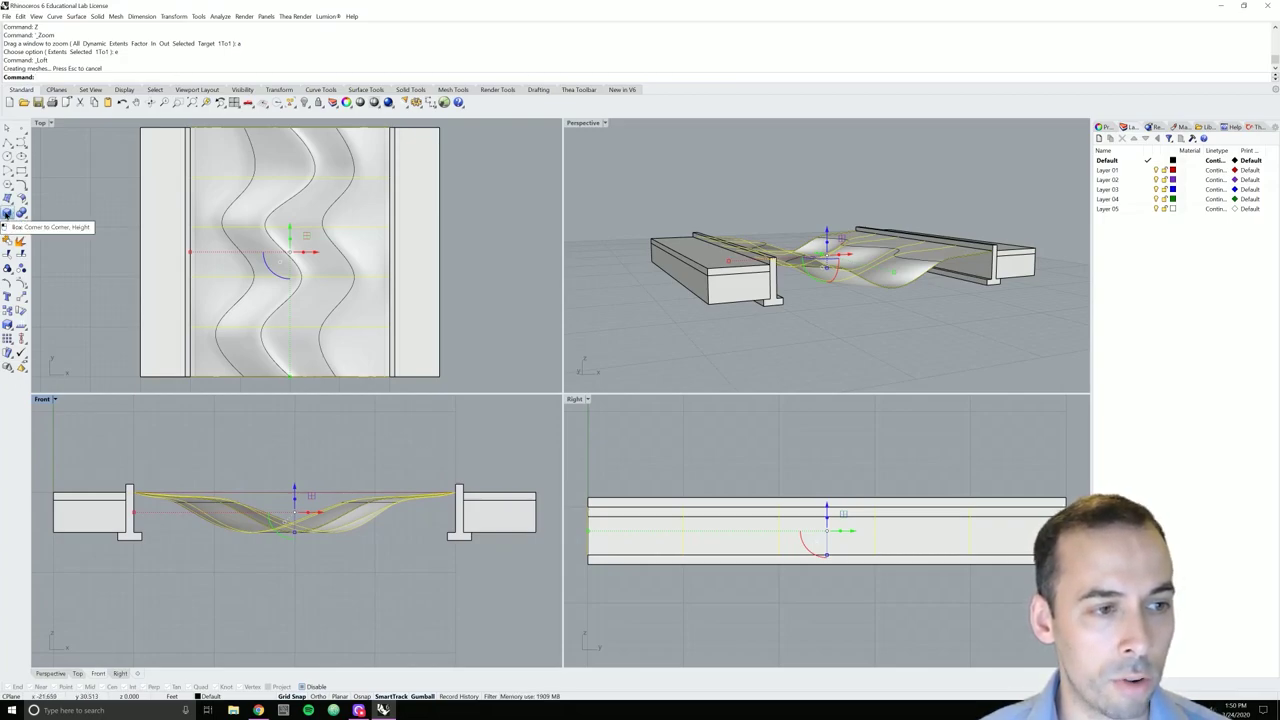
click(7, 213)
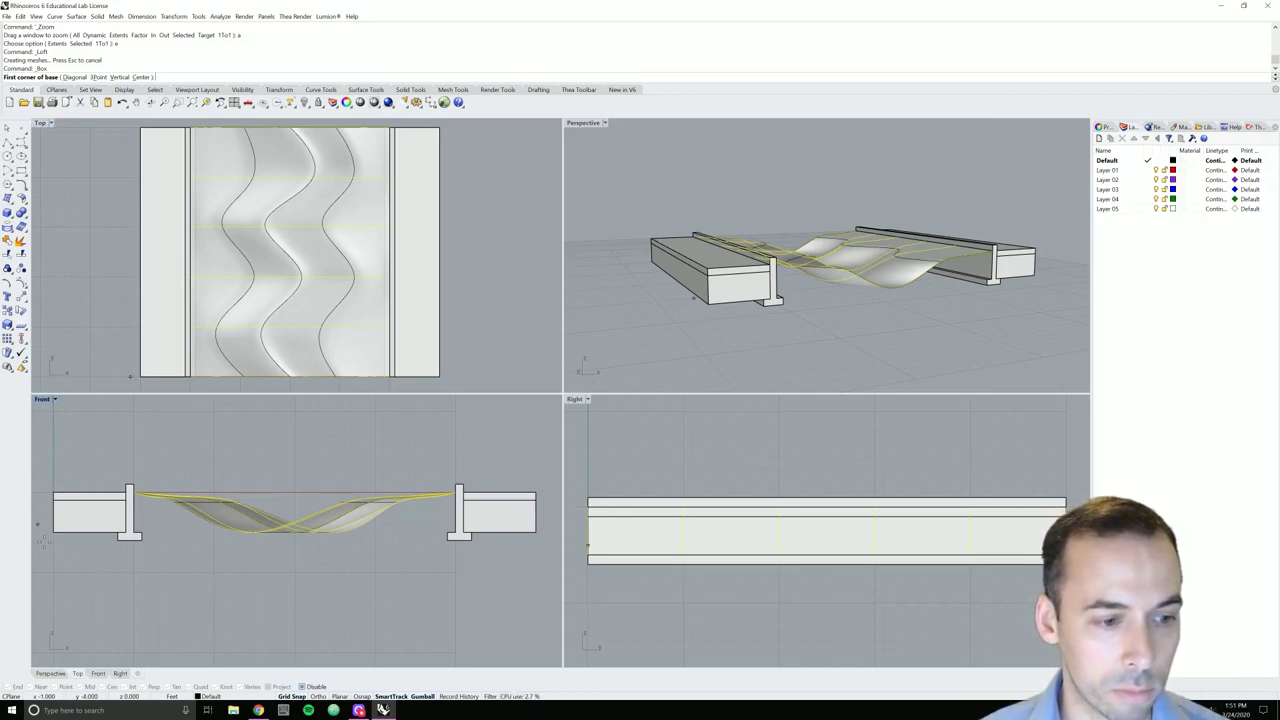
click(54, 532)
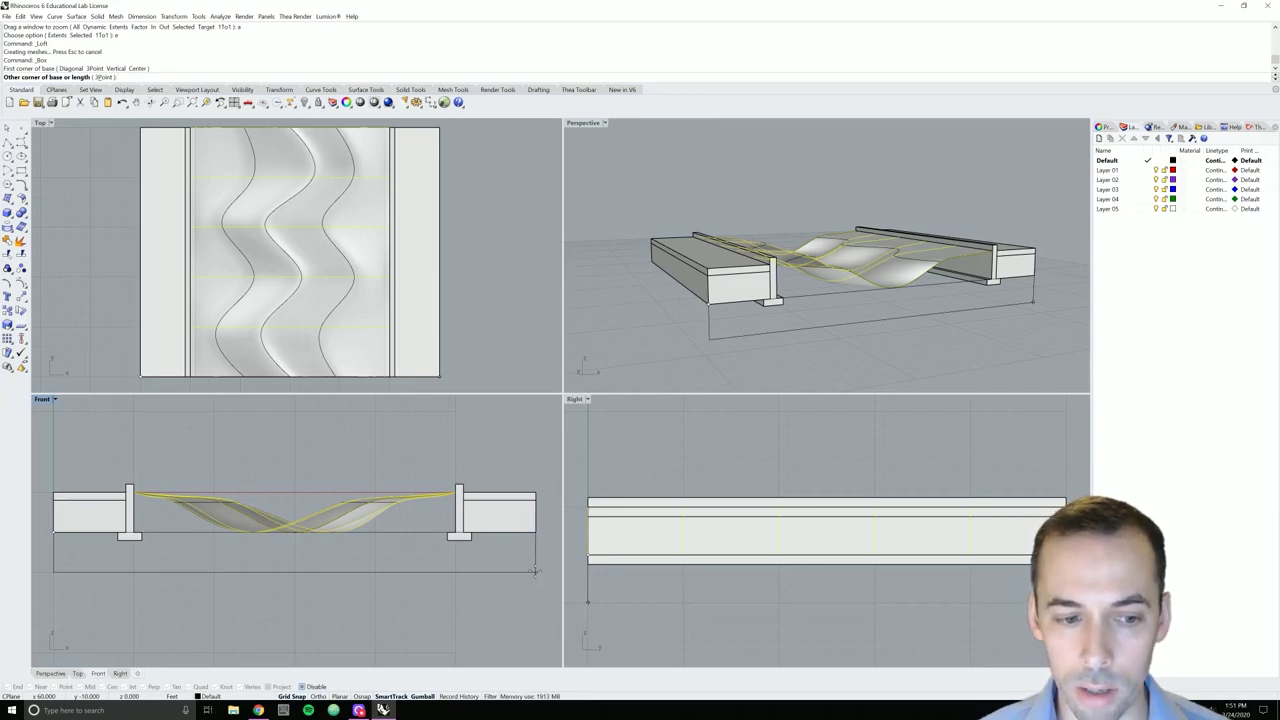
click(535, 571)
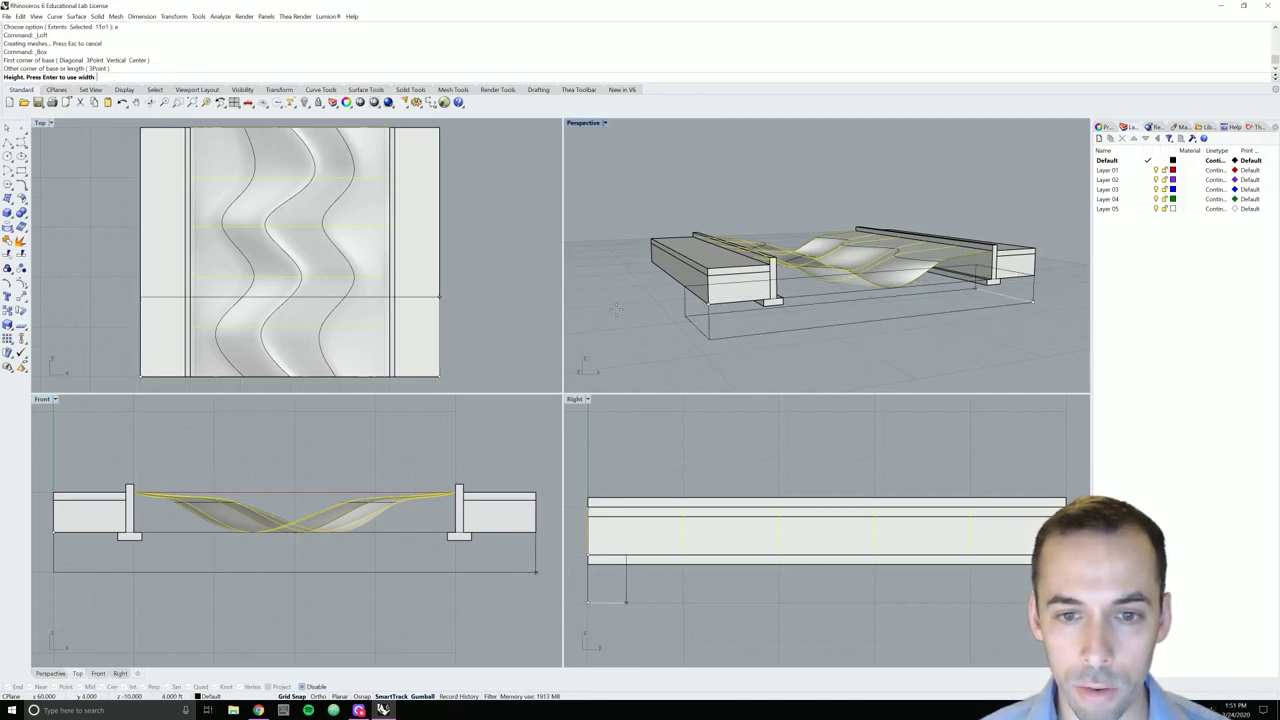
click(438, 126)
right_drag(724, 283, 846, 303)
scroll(846, 303, up, 5)
scroll(846, 303, down, 3)
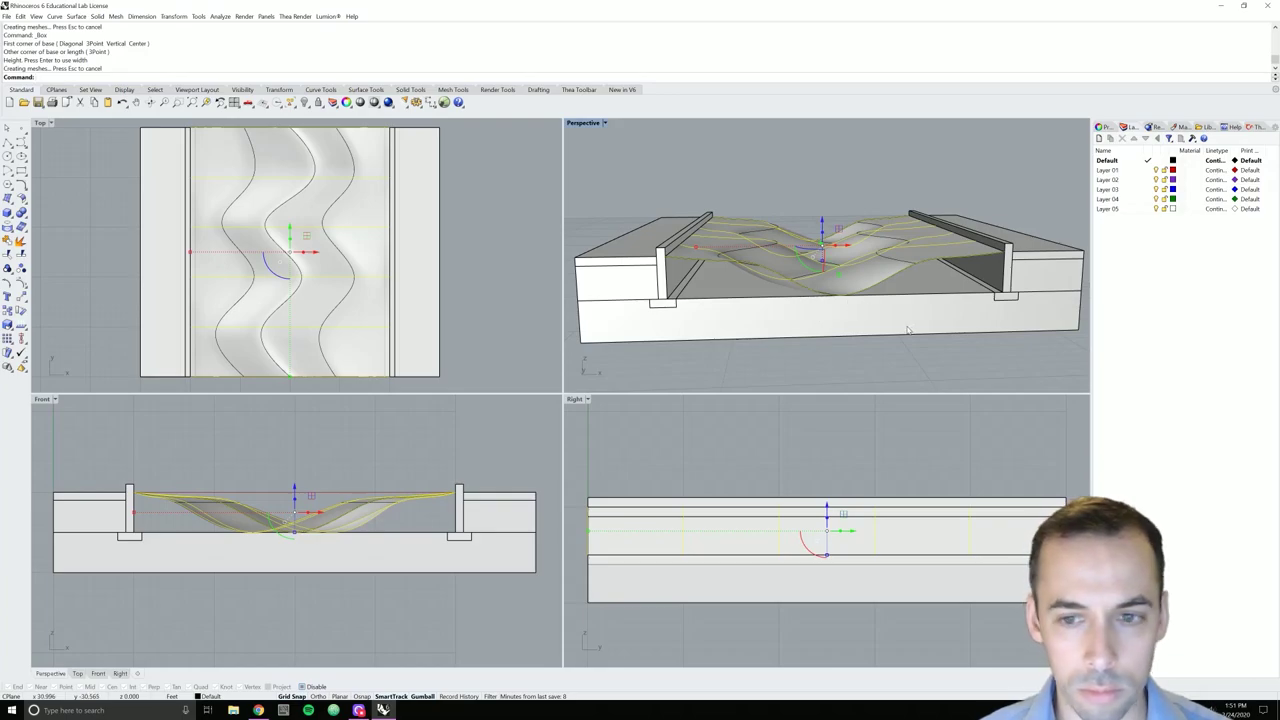
Extrude the lofted swale surface straight to a boundary as a solid, using the base box as the boundary
click(922, 352)
click(864, 272)
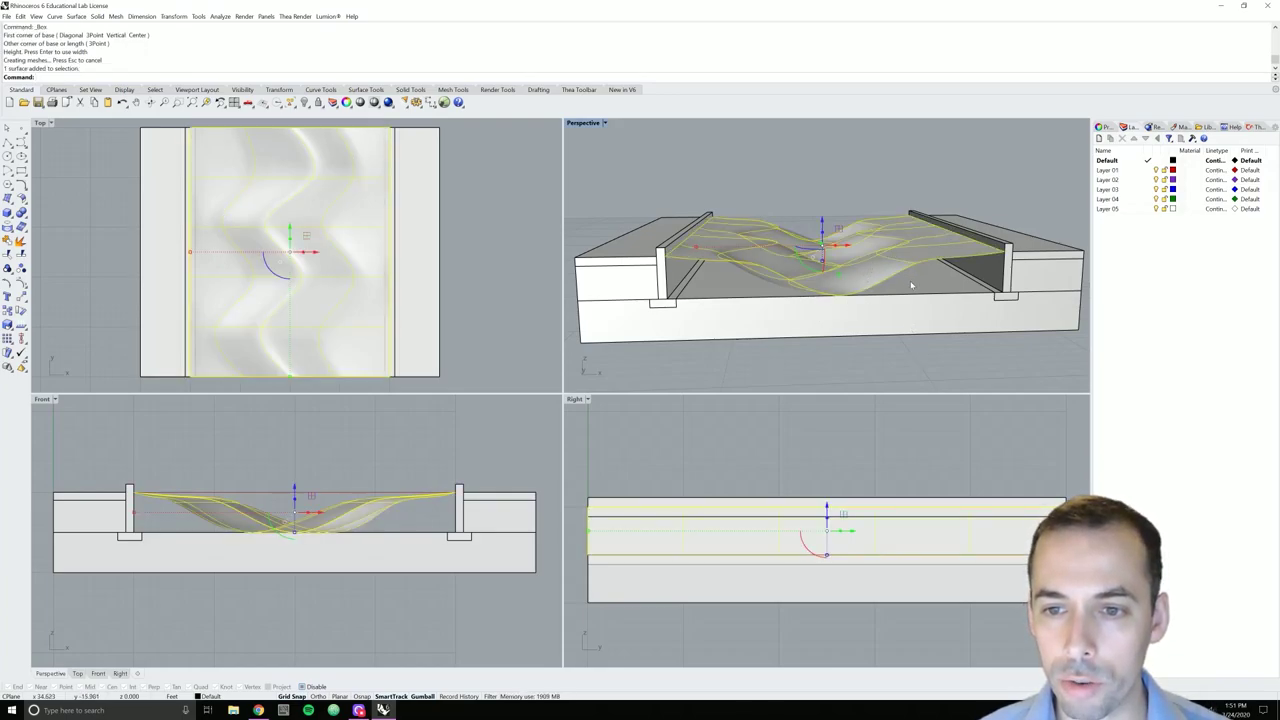
click(97, 17)
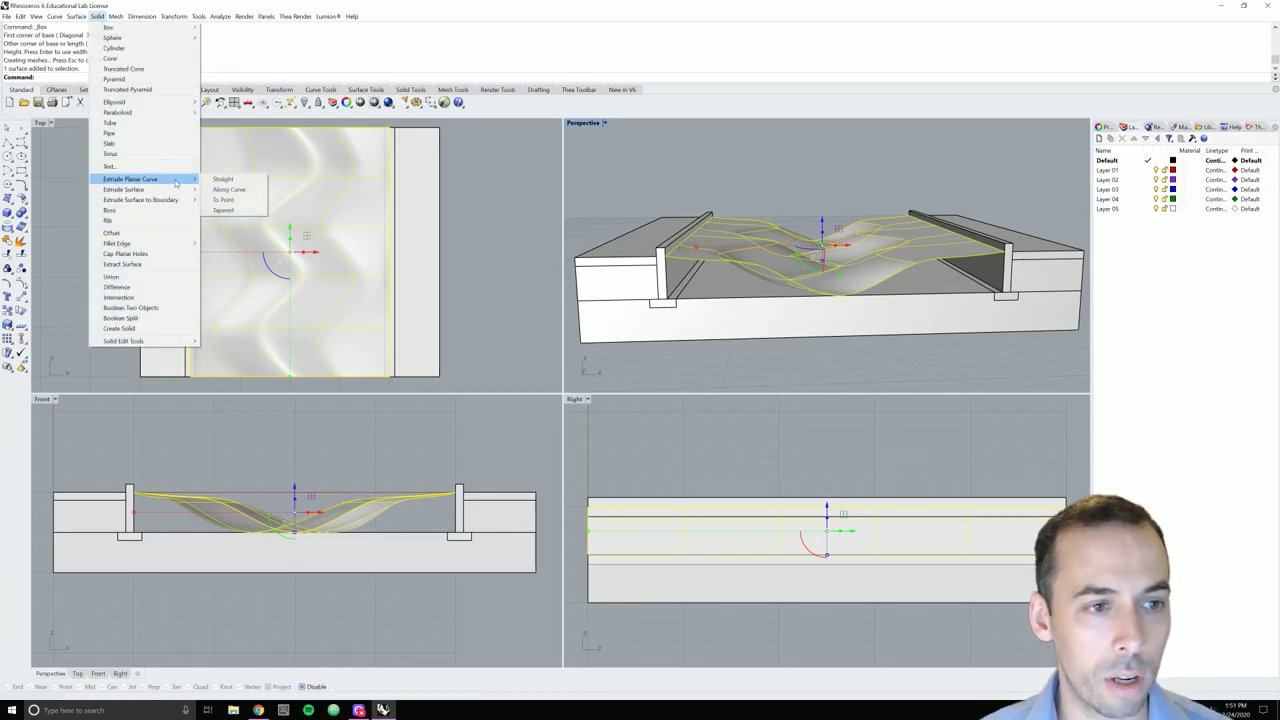
mouse_move(181, 200)
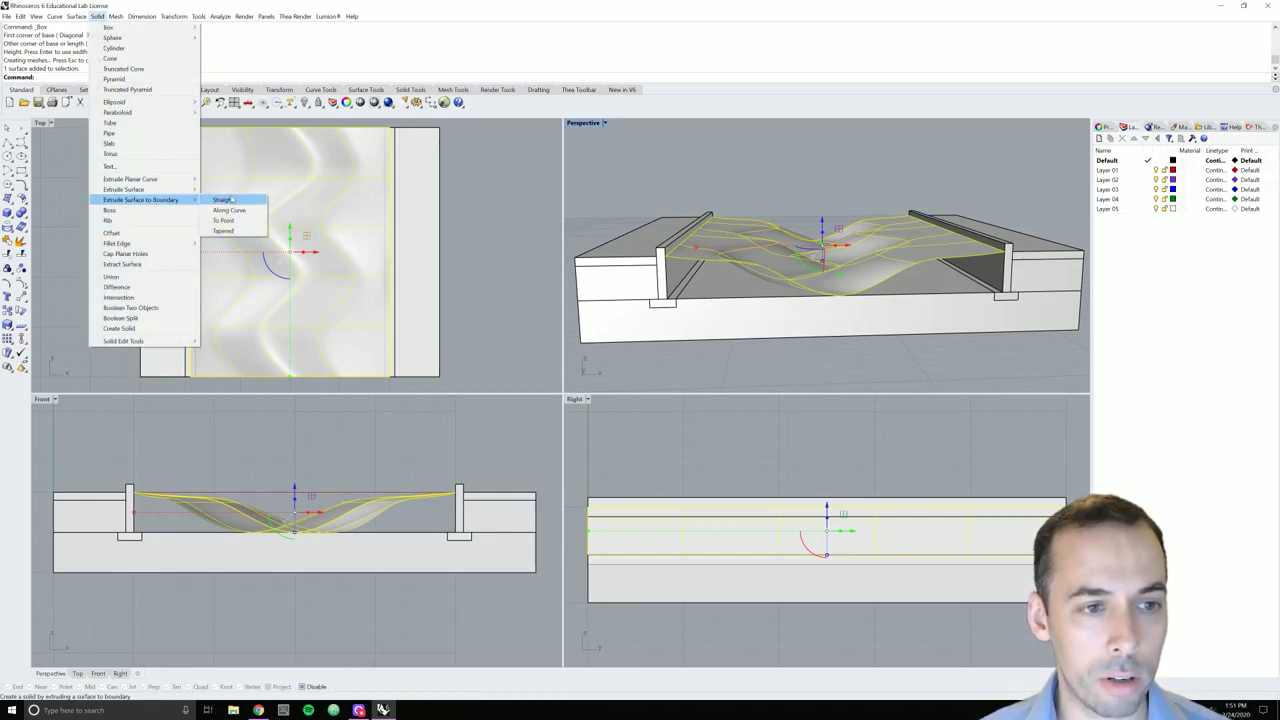
click(228, 199)
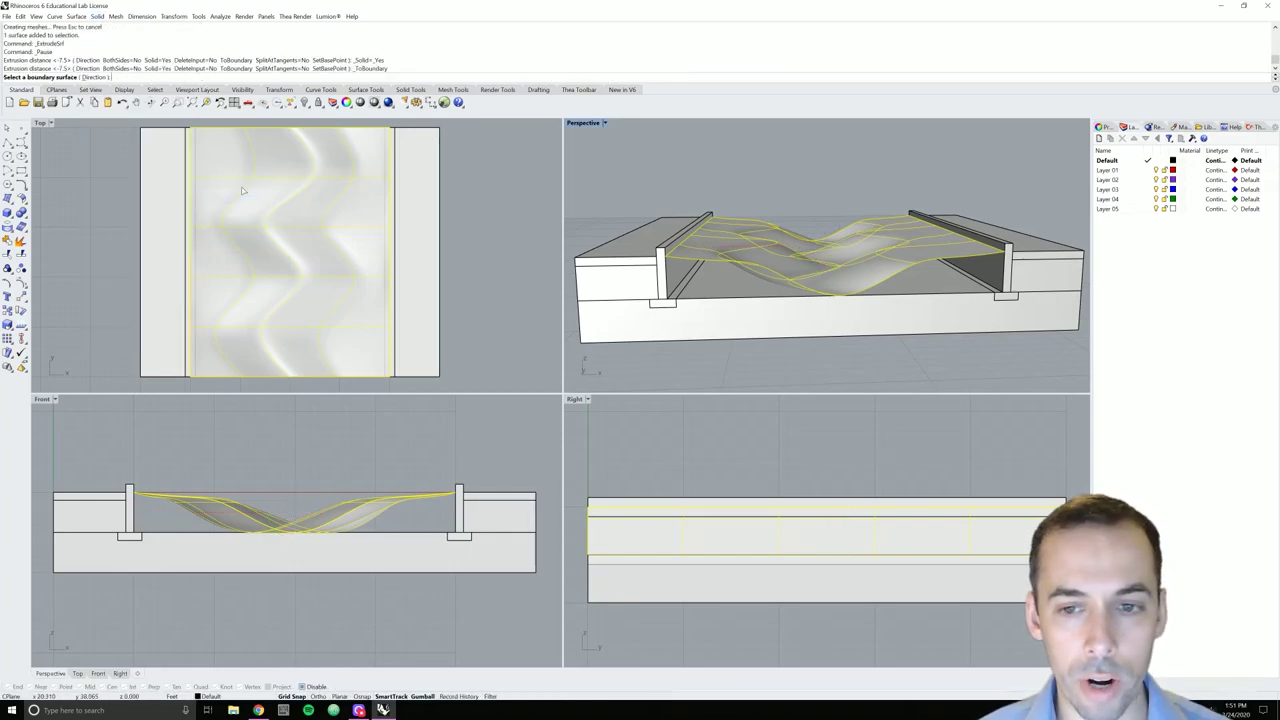
click(724, 290)
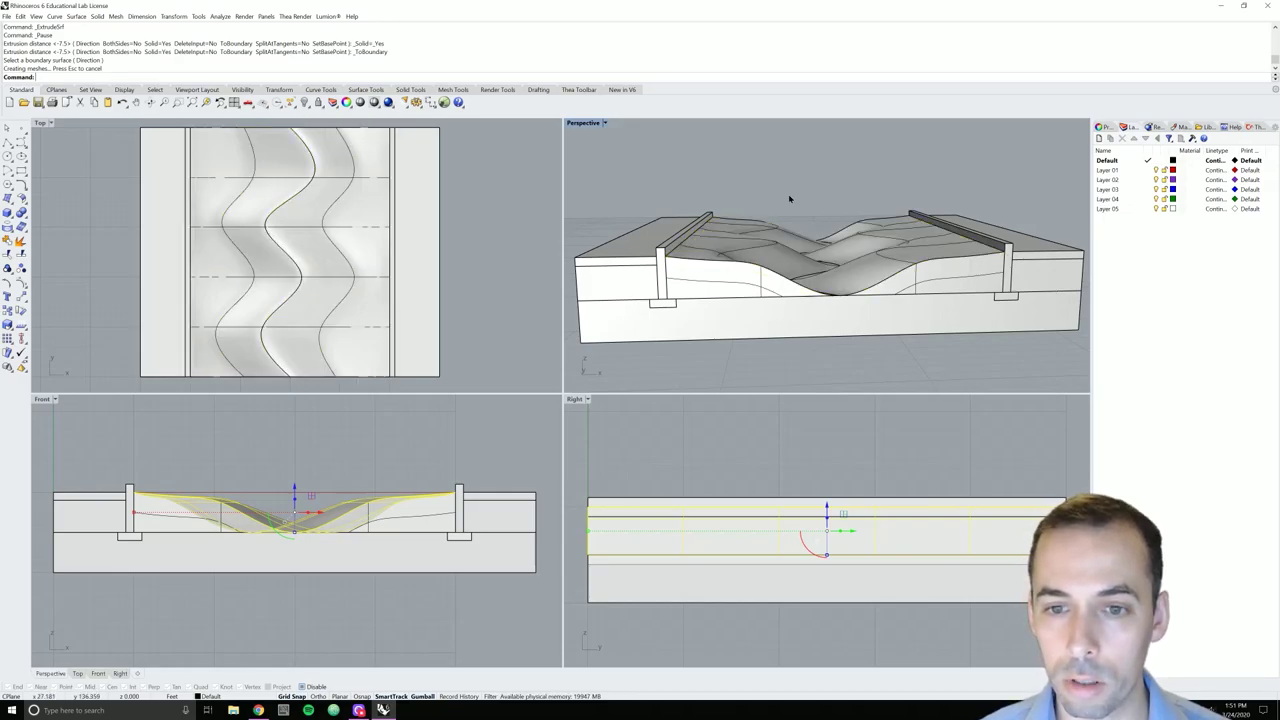
Examine the swale ground solid, the left footed wall and the base box to check where they overlap
mouse_move(803, 238)
right_down()
mouse_move(800, 286)
mouse_move(814, 300)
mouse_move(805, 245)
right_up()
scroll(804, 246, up, 5)
scroll(821, 237, down, 8)
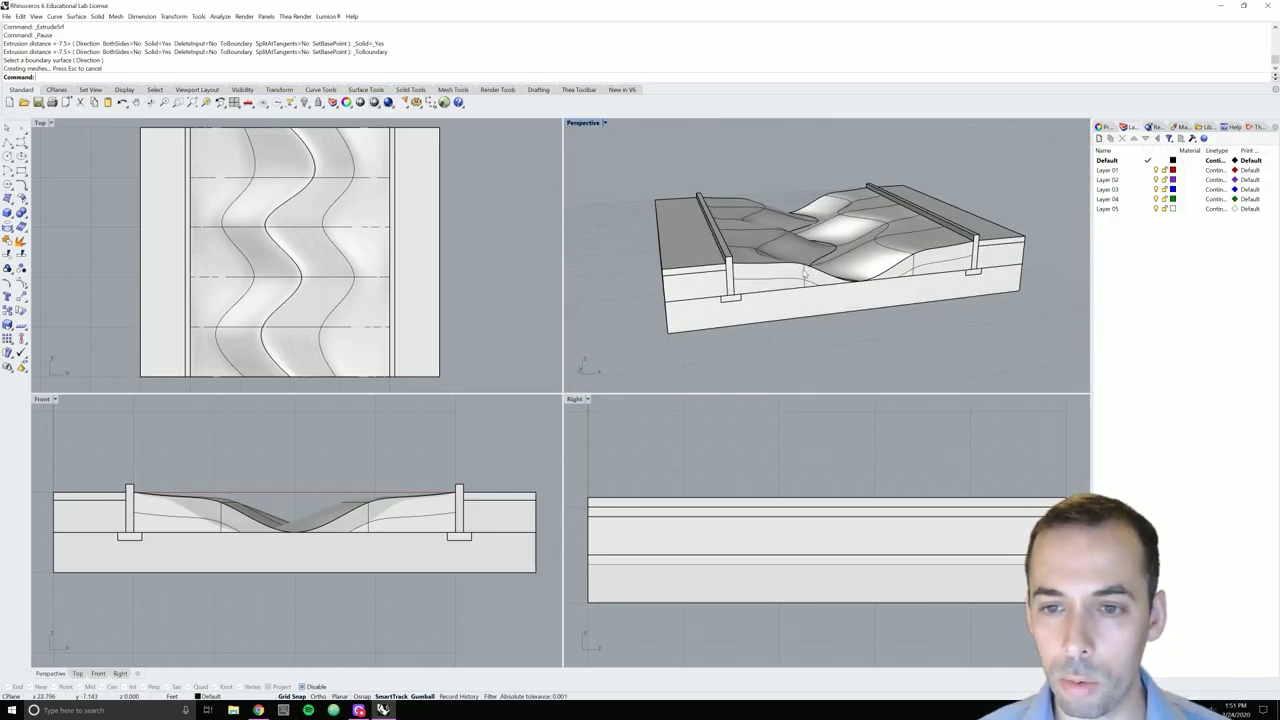
scroll(874, 275, up, 5)
scroll(874, 275, down, 8)
right_drag(853, 308, 760, 320)
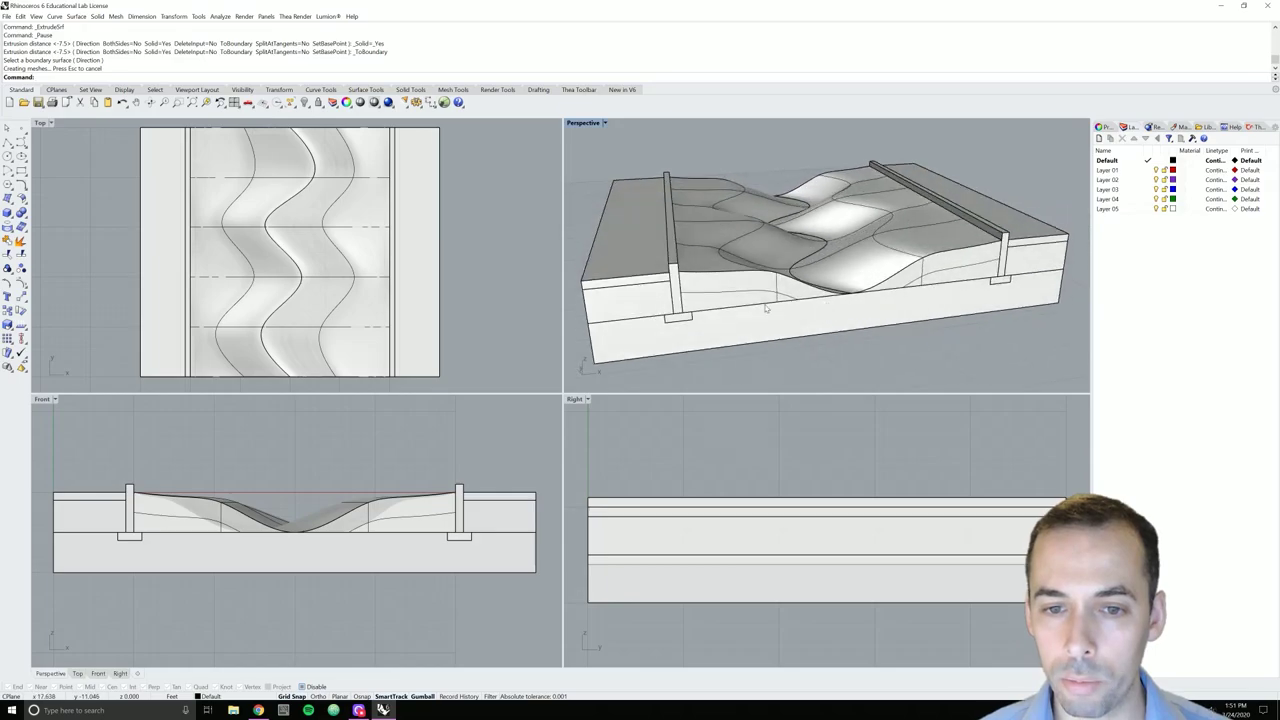
click(709, 325)
click(758, 387)
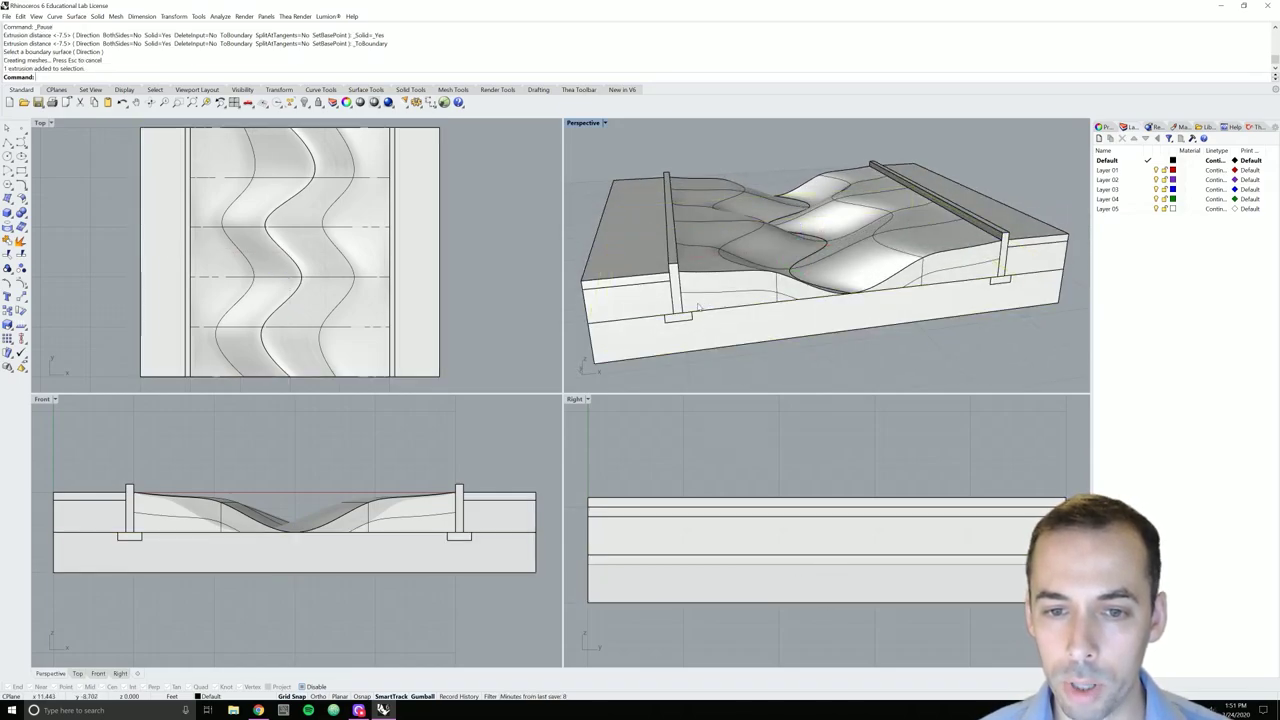
click(685, 316)
click(714, 340)
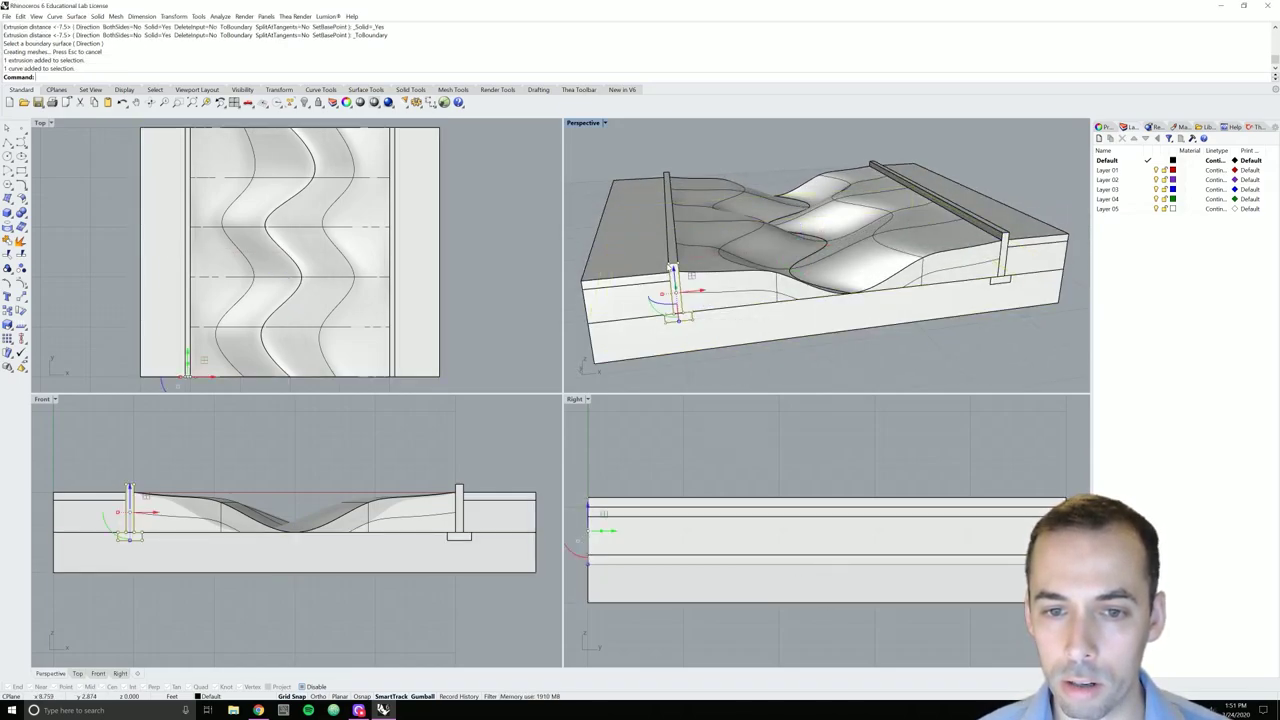
click(671, 244)
right_drag(671, 244, 807, 330)
click(818, 333)
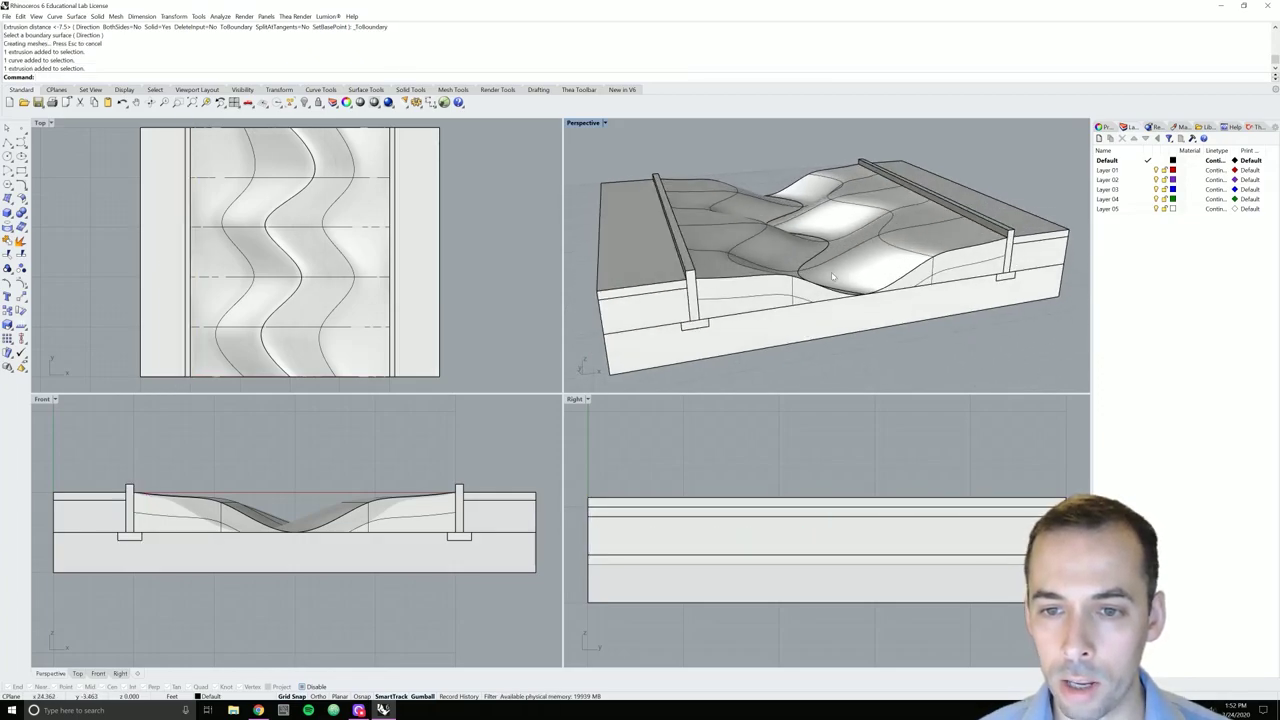
click(770, 302)
click(845, 335)
click(920, 365)
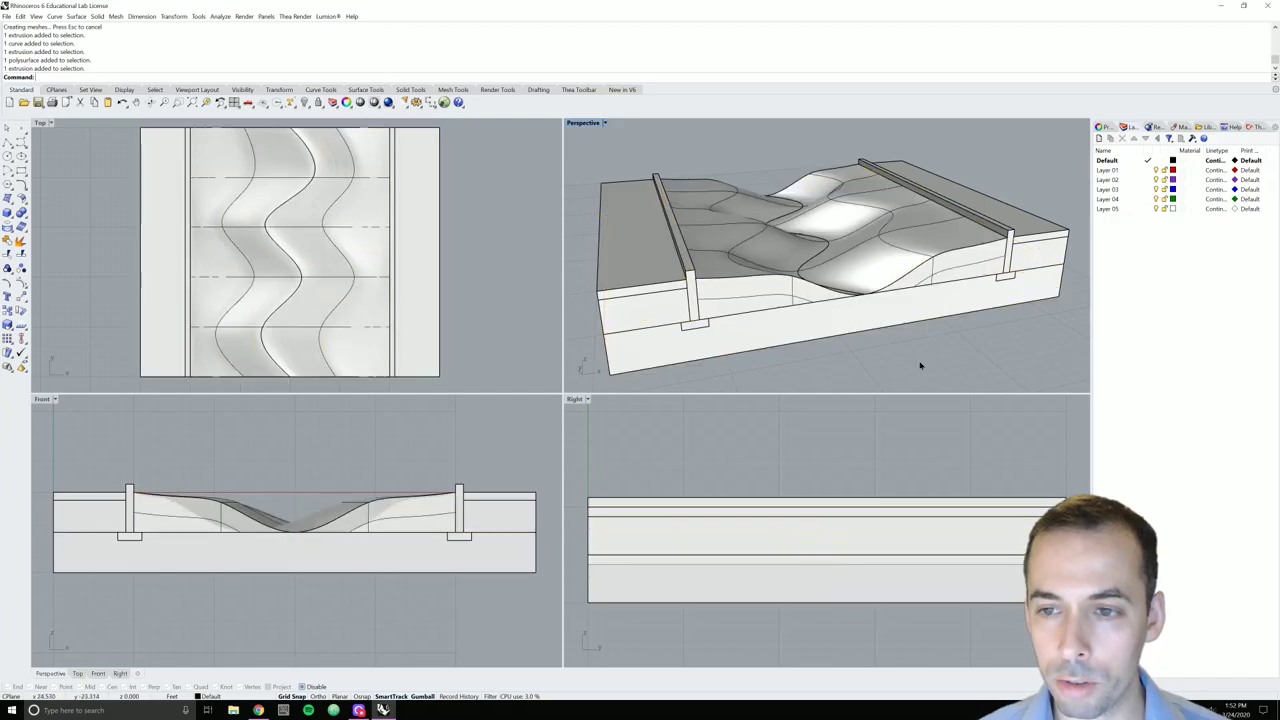
click(698, 328)
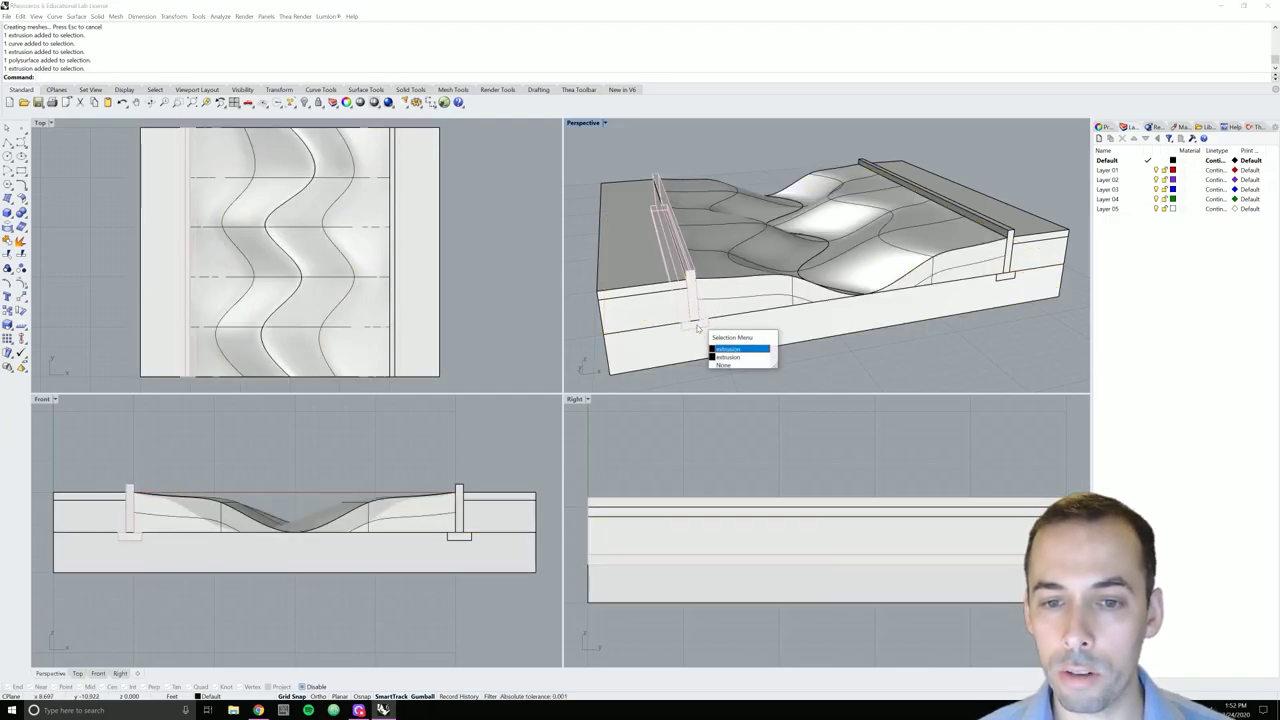
click(740, 352)
click(863, 383)
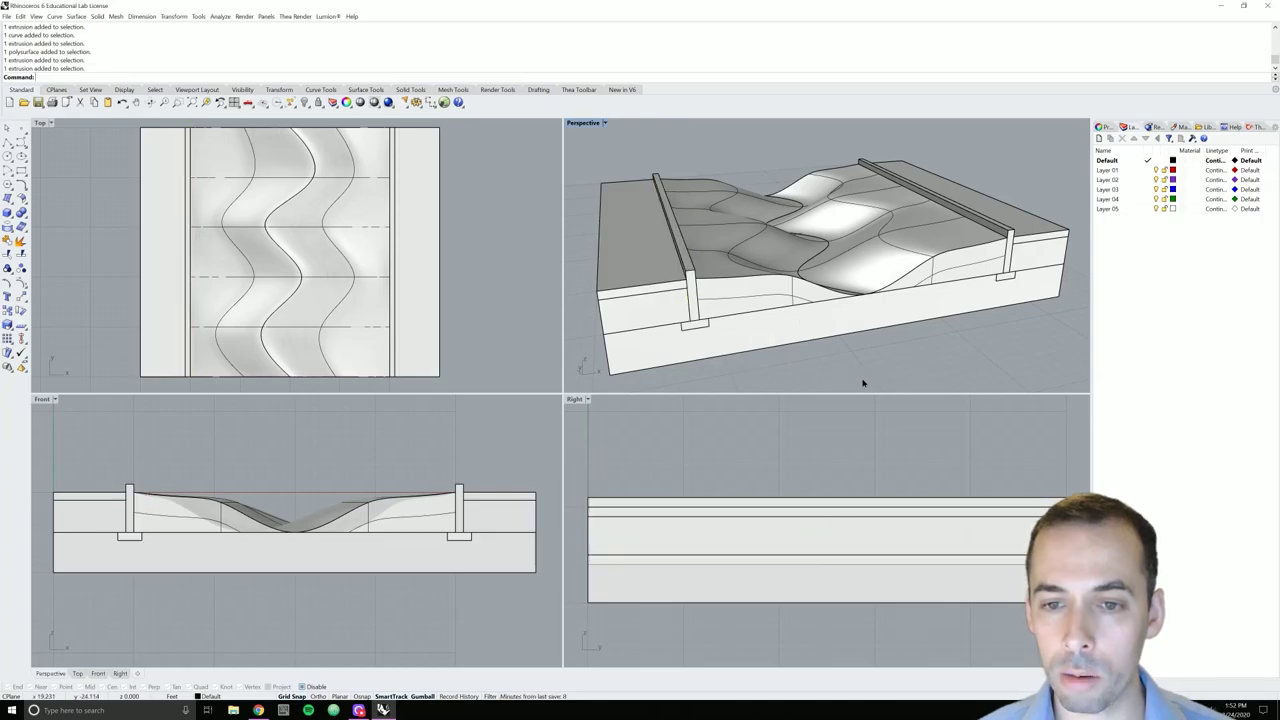
Subtract both footed walls from the base box with BooleanDifference, with DeleteInput set to No so the walls are kept
click(818, 322)
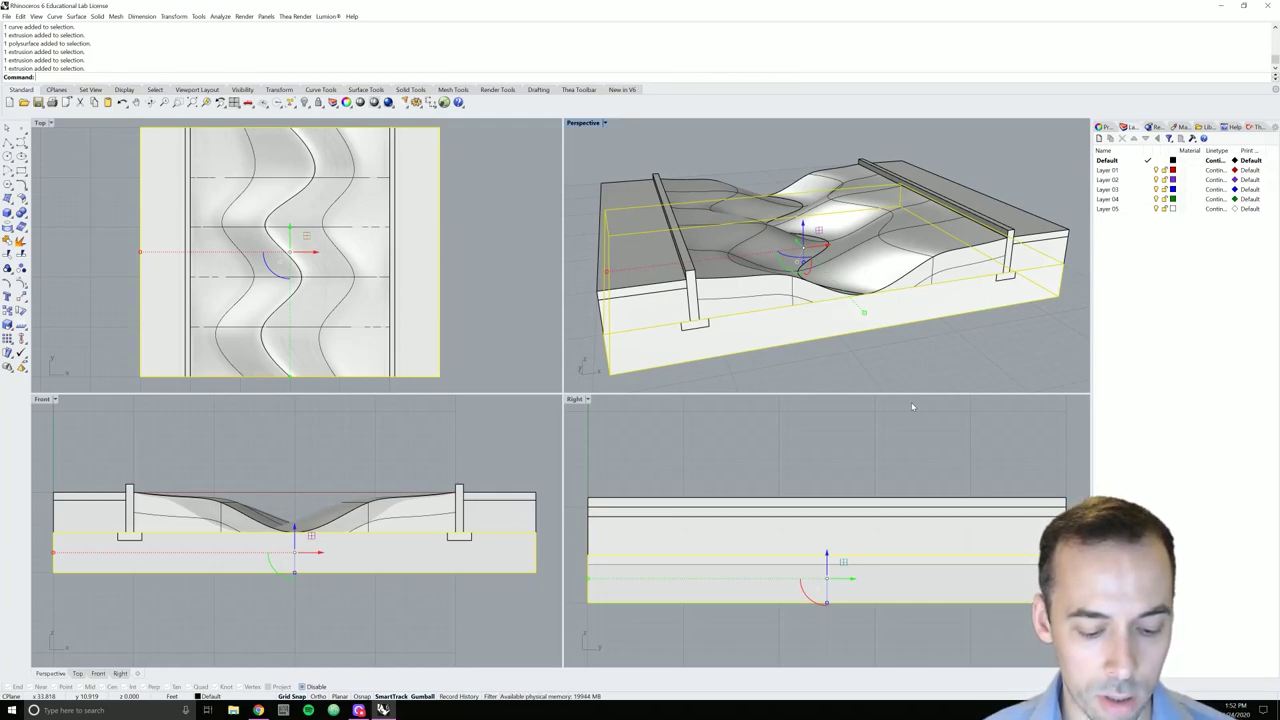
text(bo)
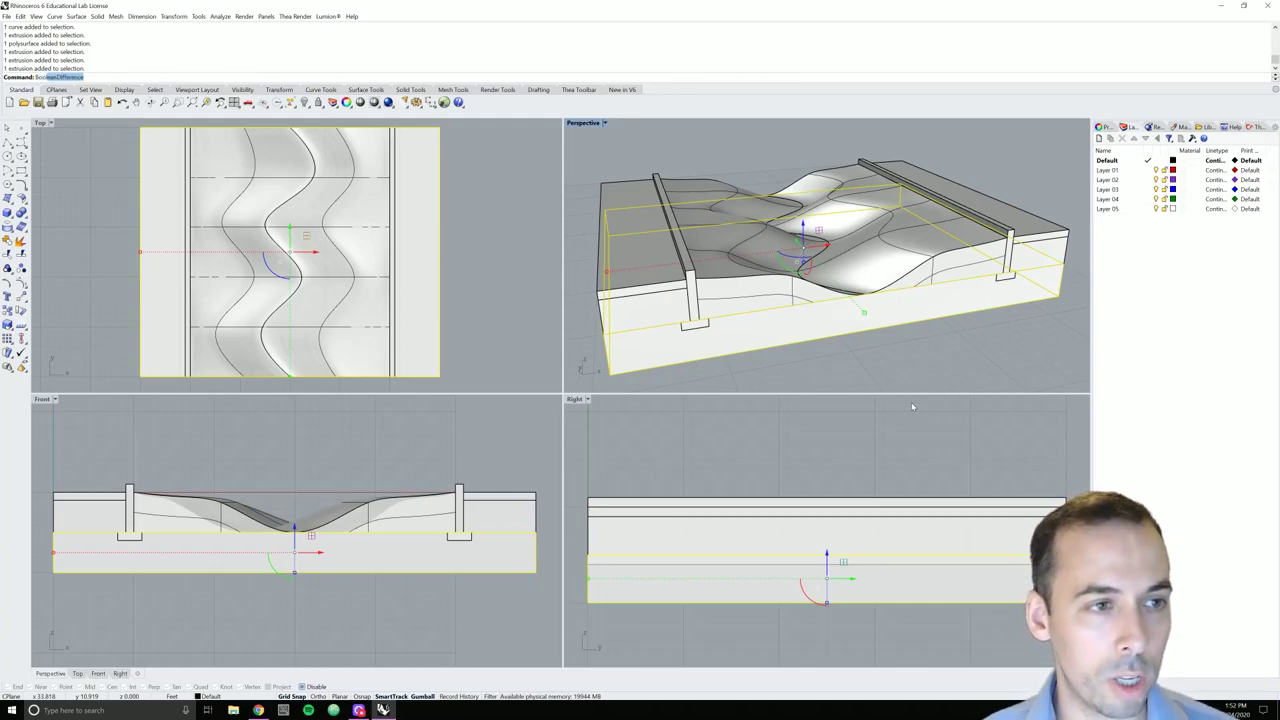
key(Return)
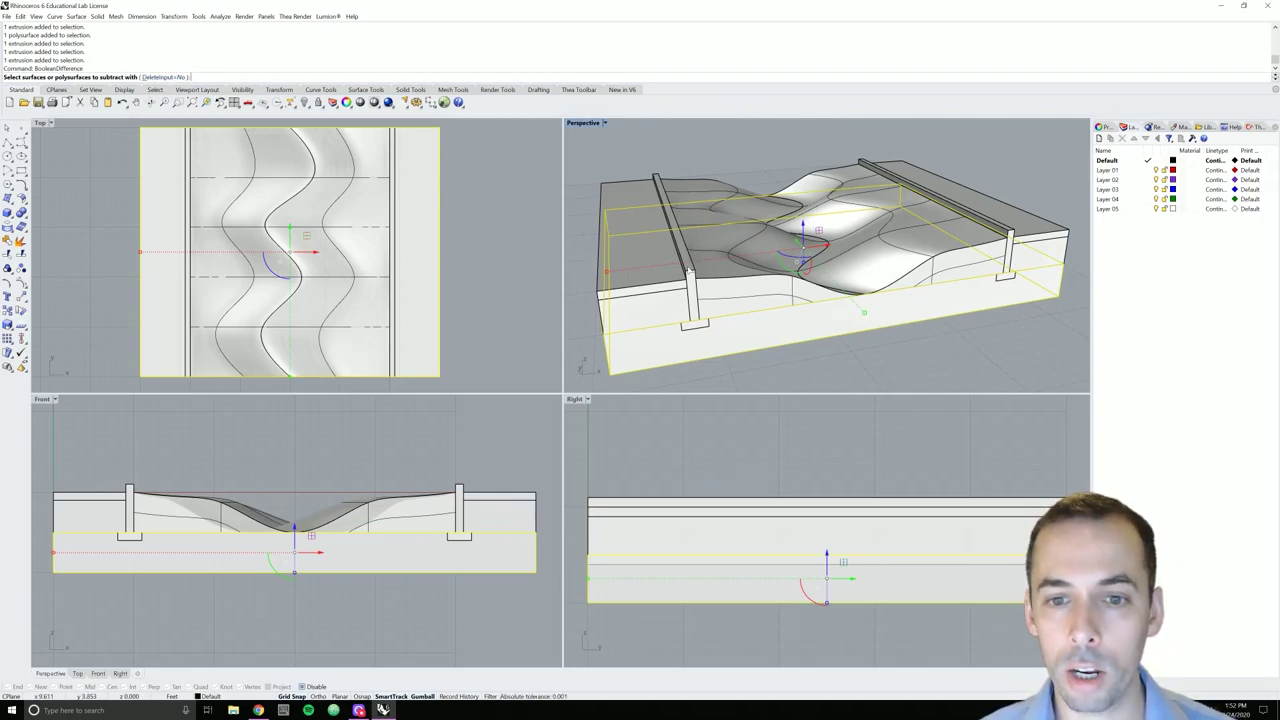
click(692, 278)
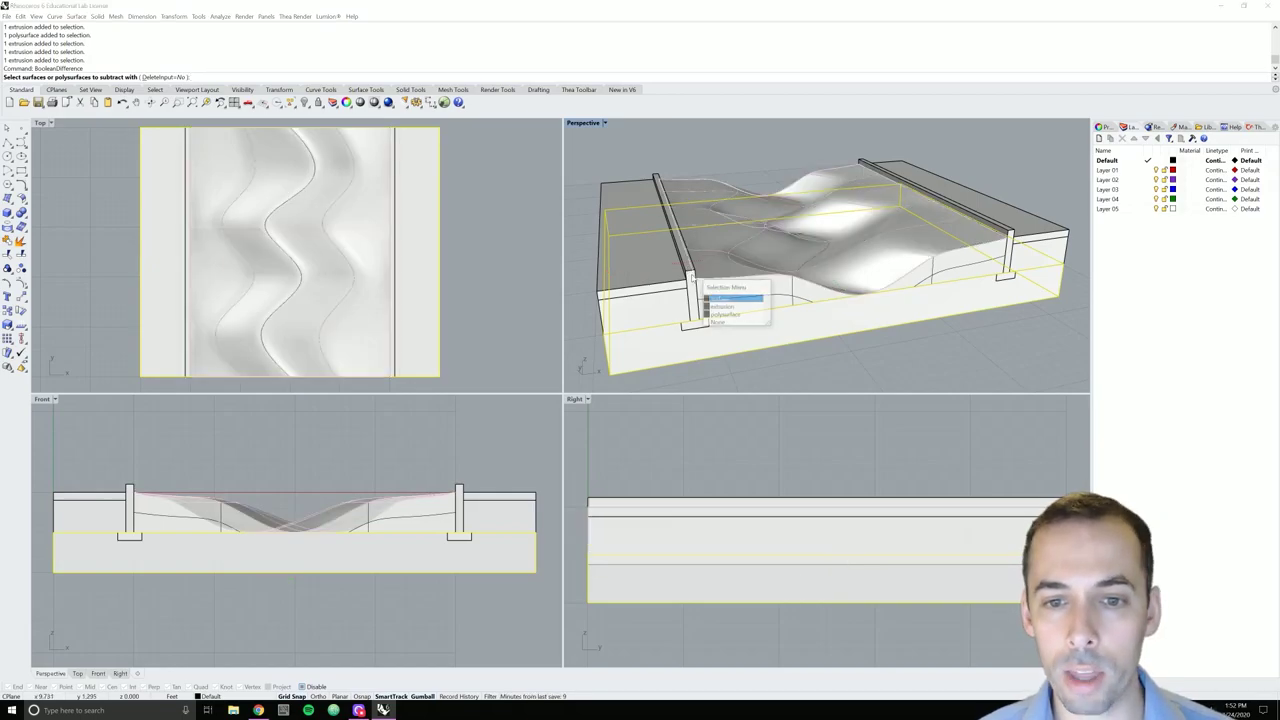
click(727, 307)
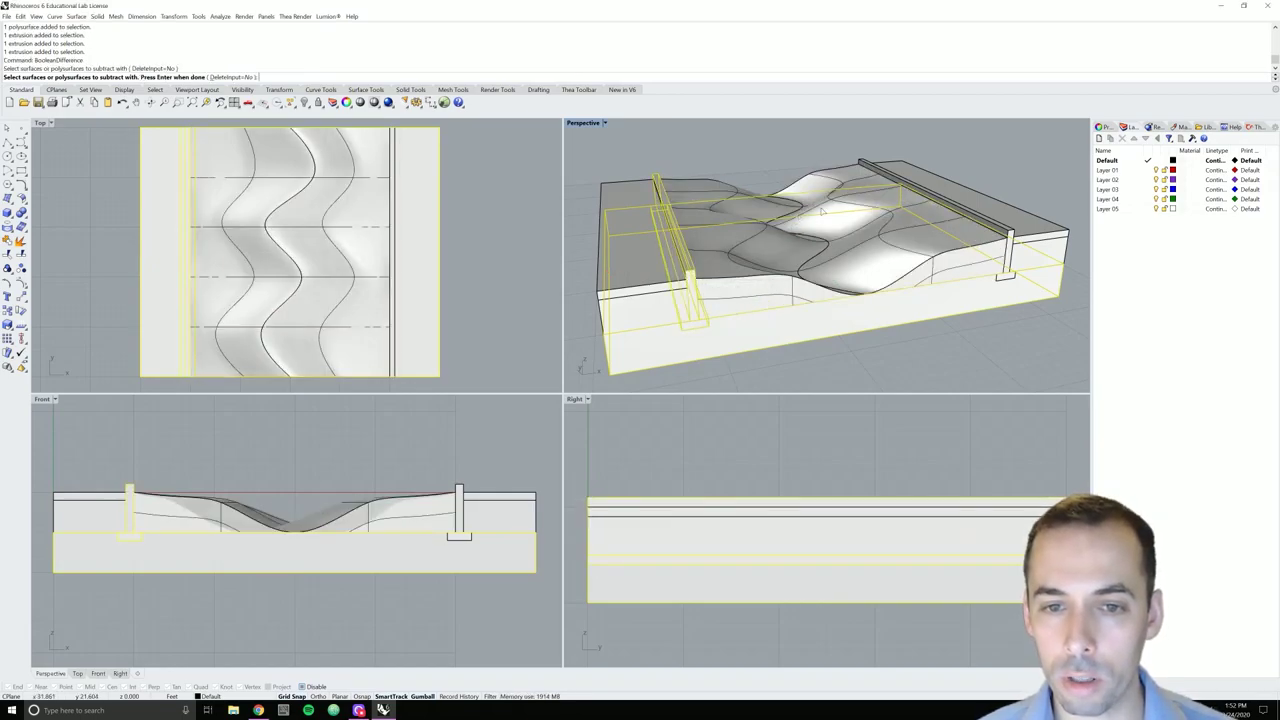
click(1010, 236)
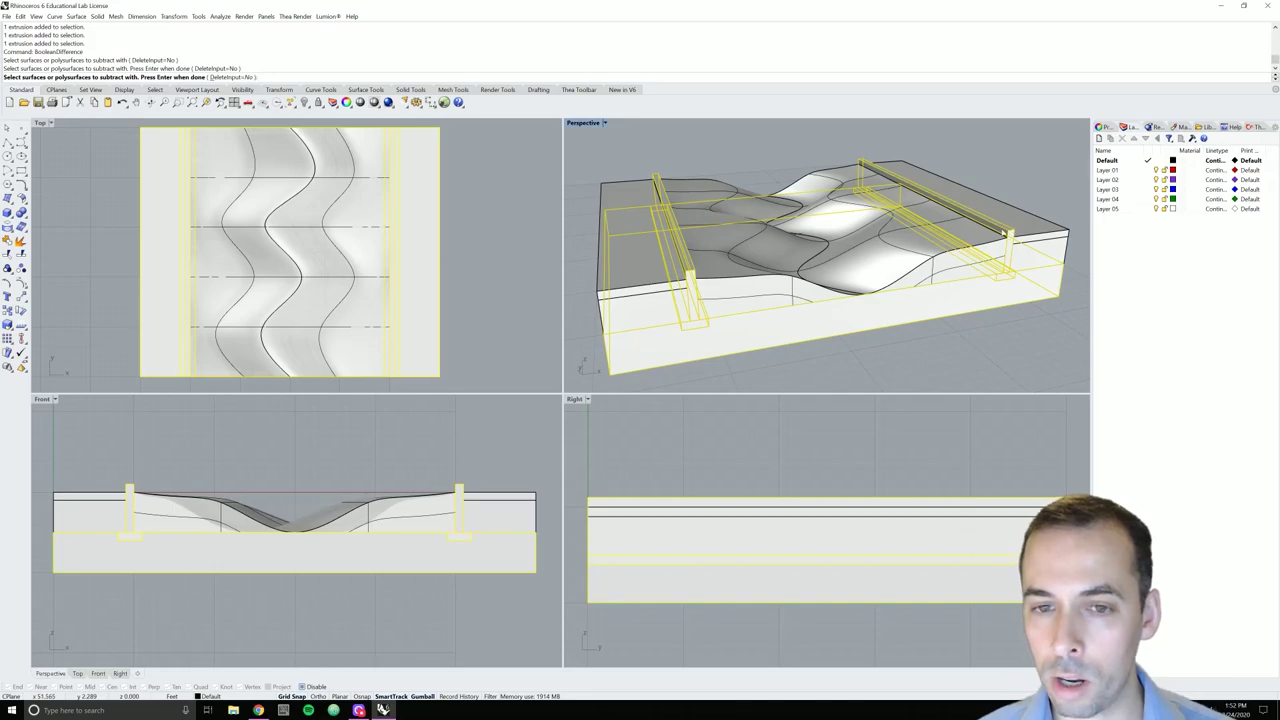
right_drag(980, 223, 966, 257)
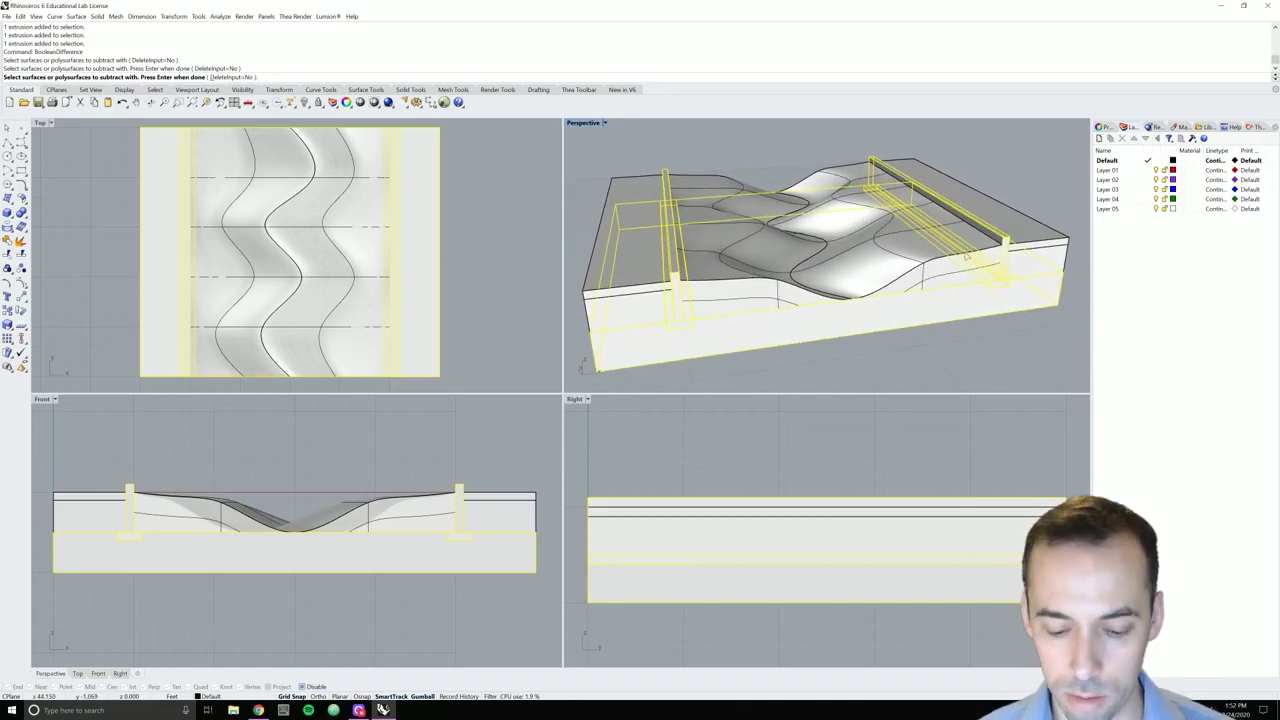
key(Return)
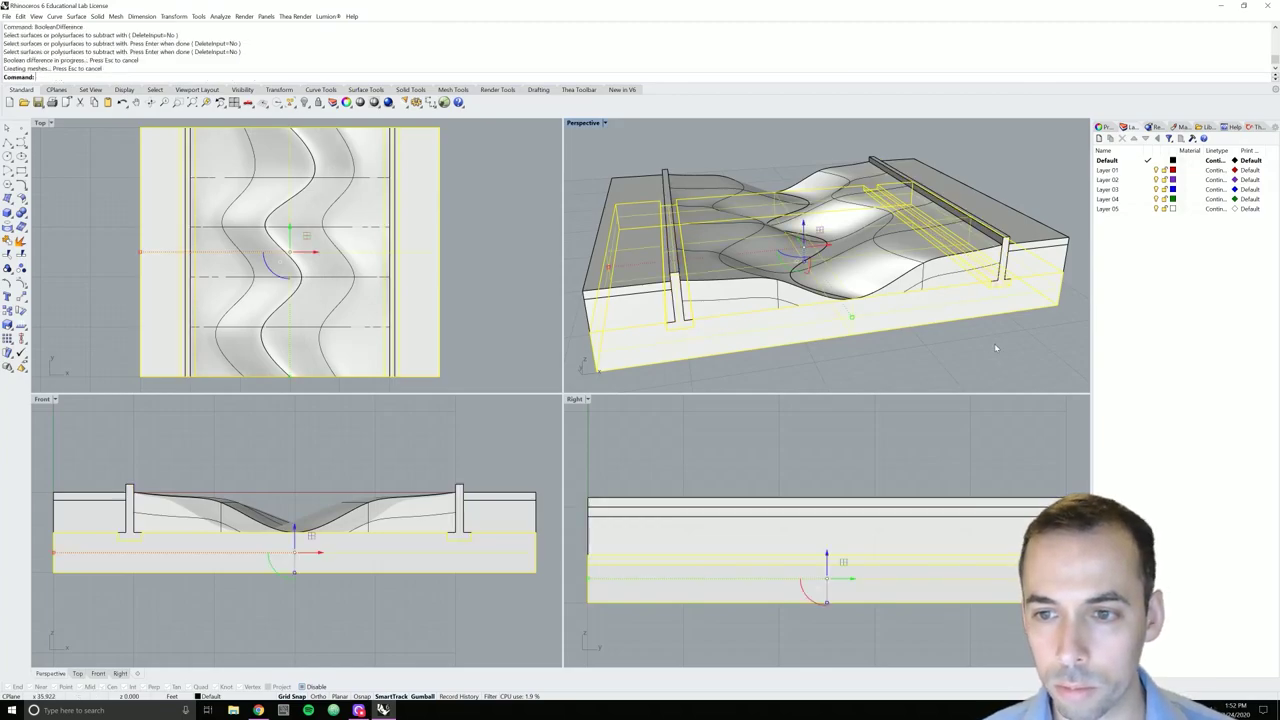
click(994, 347)
Join the notched base and the swale ground solid into one solid with a Boolean union
click(972, 309)
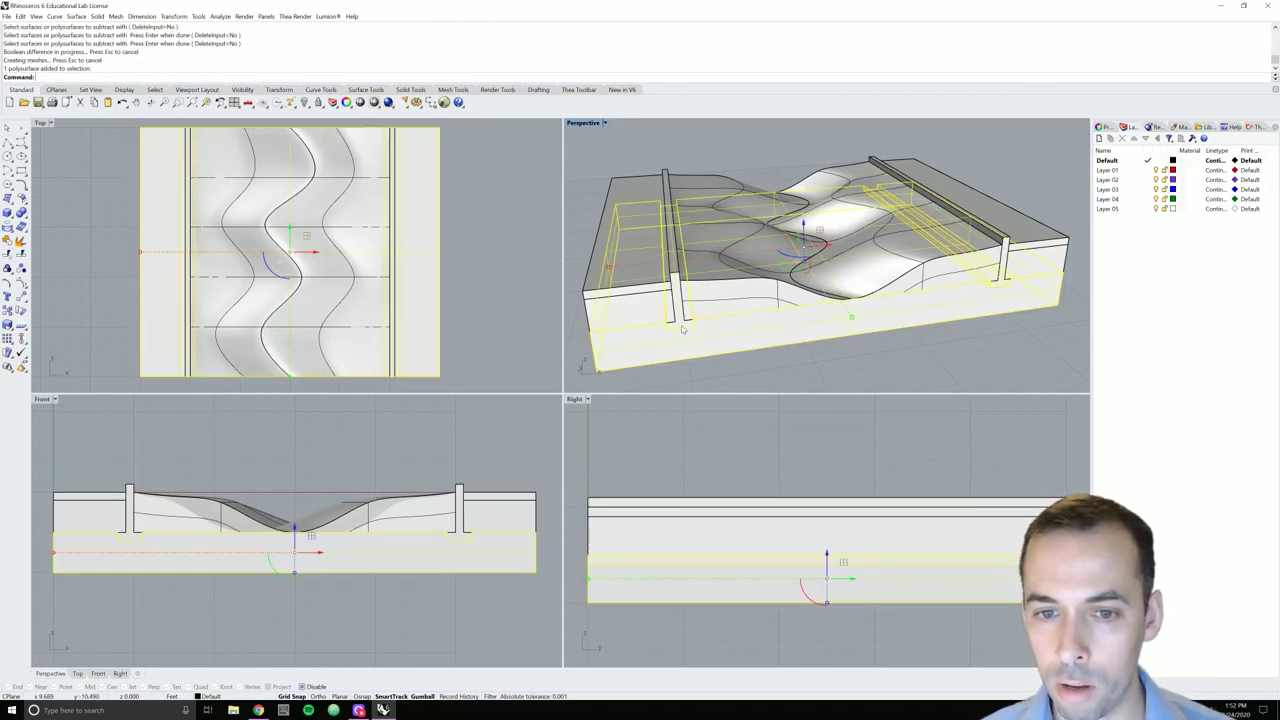
right_drag(994, 331, 922, 364)
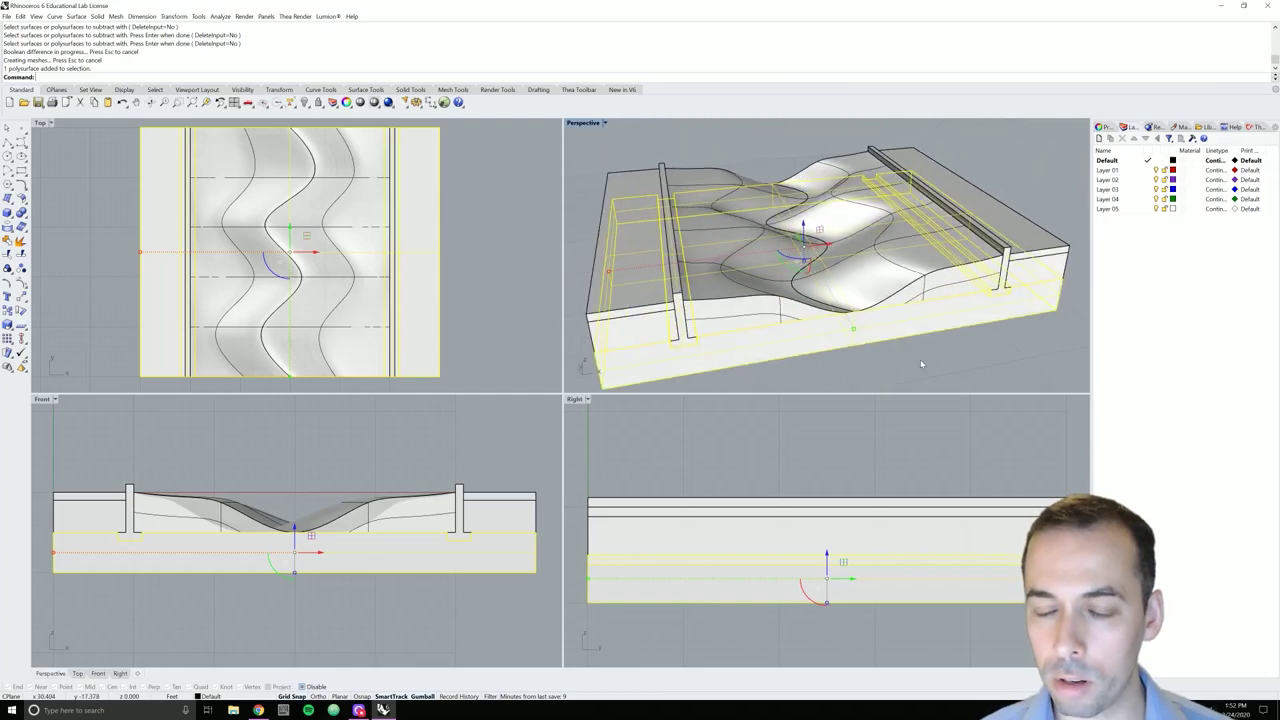
click(933, 286)
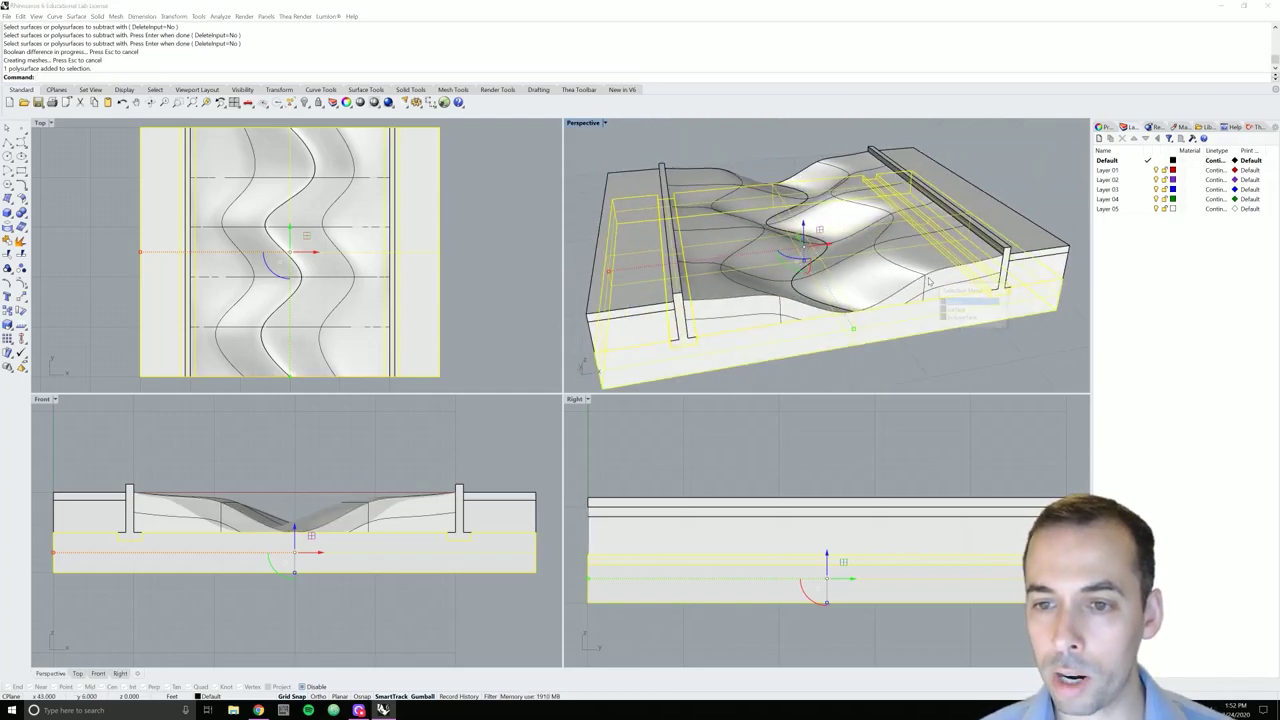
click(962, 318)
mouse_move(926, 363)
right_down()
mouse_move(871, 349)
mouse_move(896, 350)
mouse_move(873, 371)
mouse_move(908, 345)
mouse_move(922, 357)
right_up()
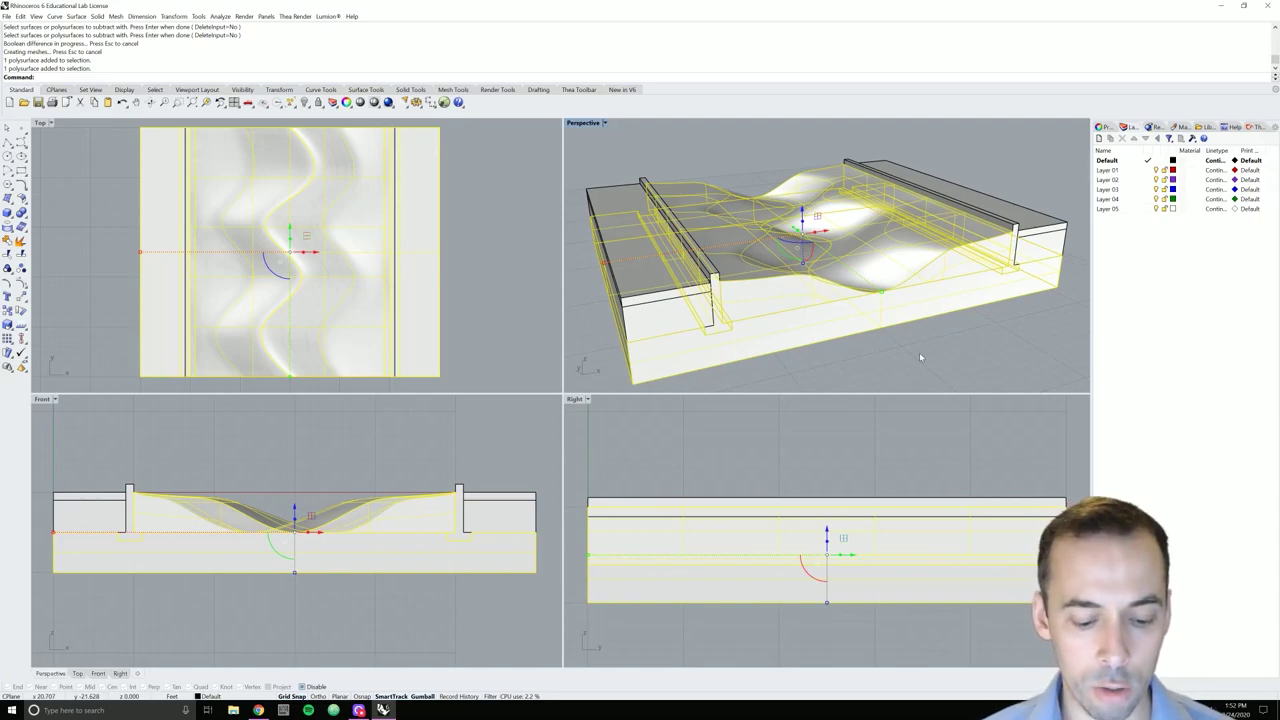
click(97, 17)
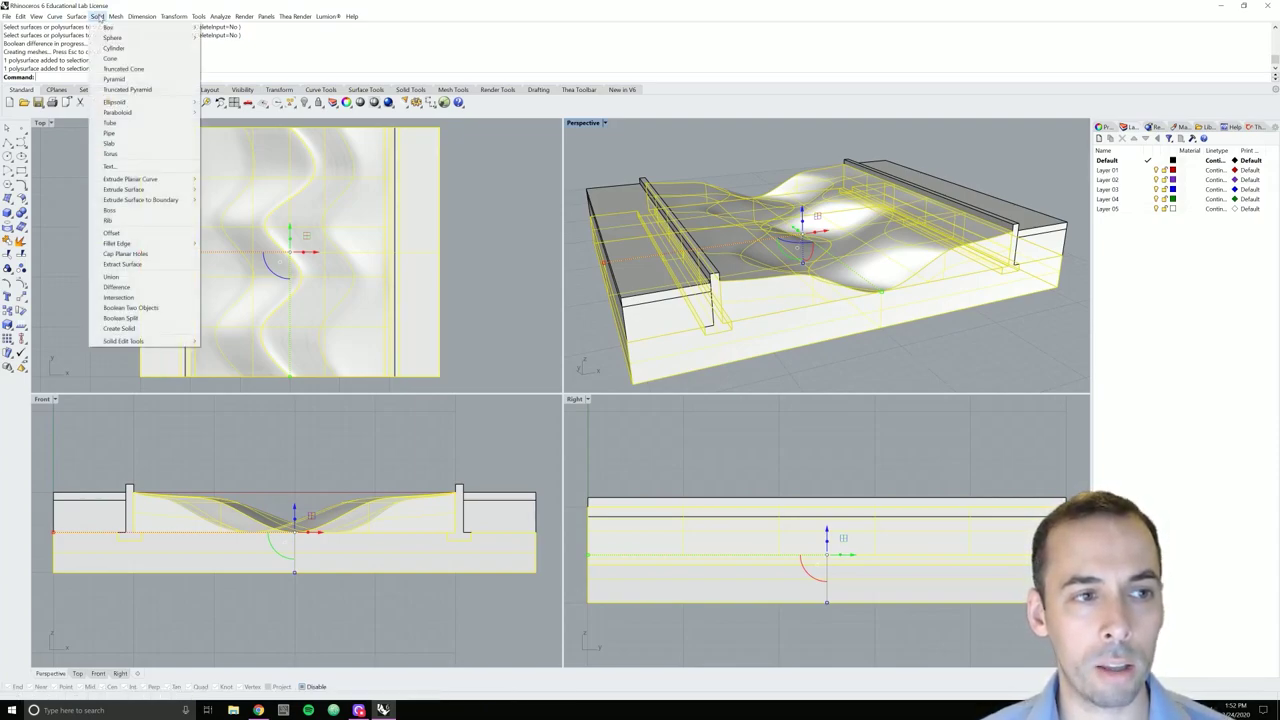
click(158, 277)
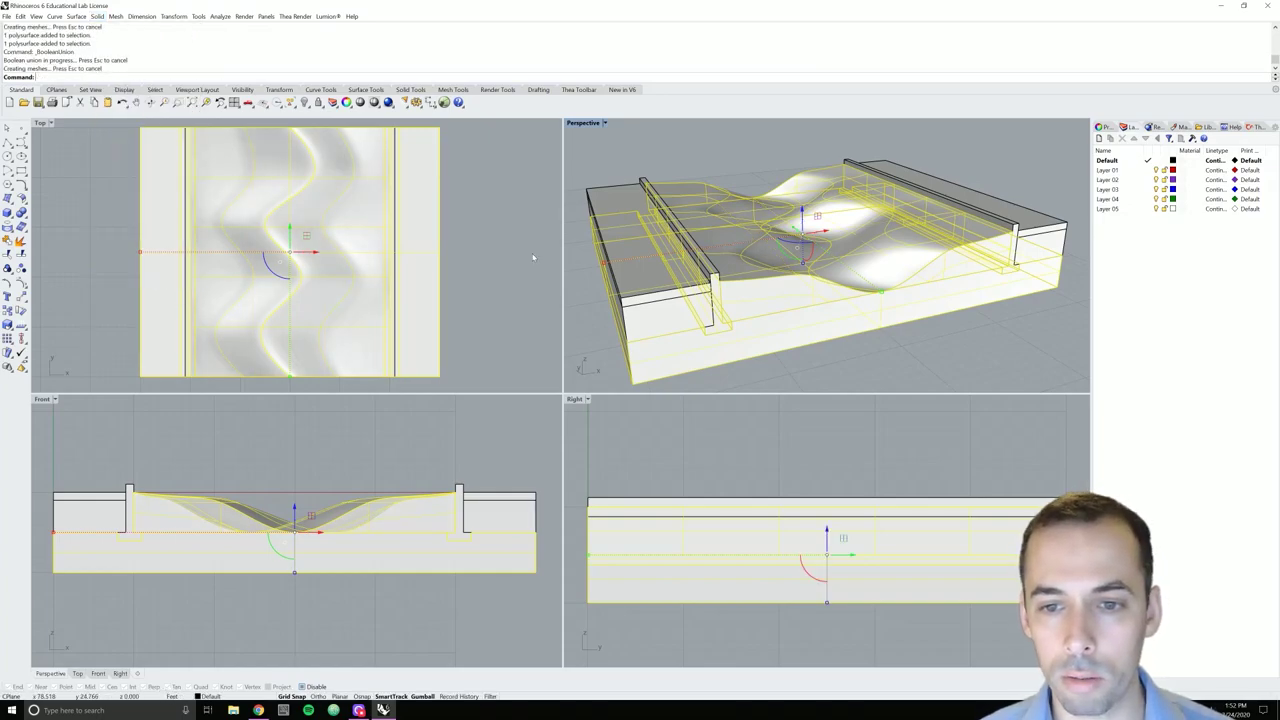
click(902, 292)
click(920, 314)
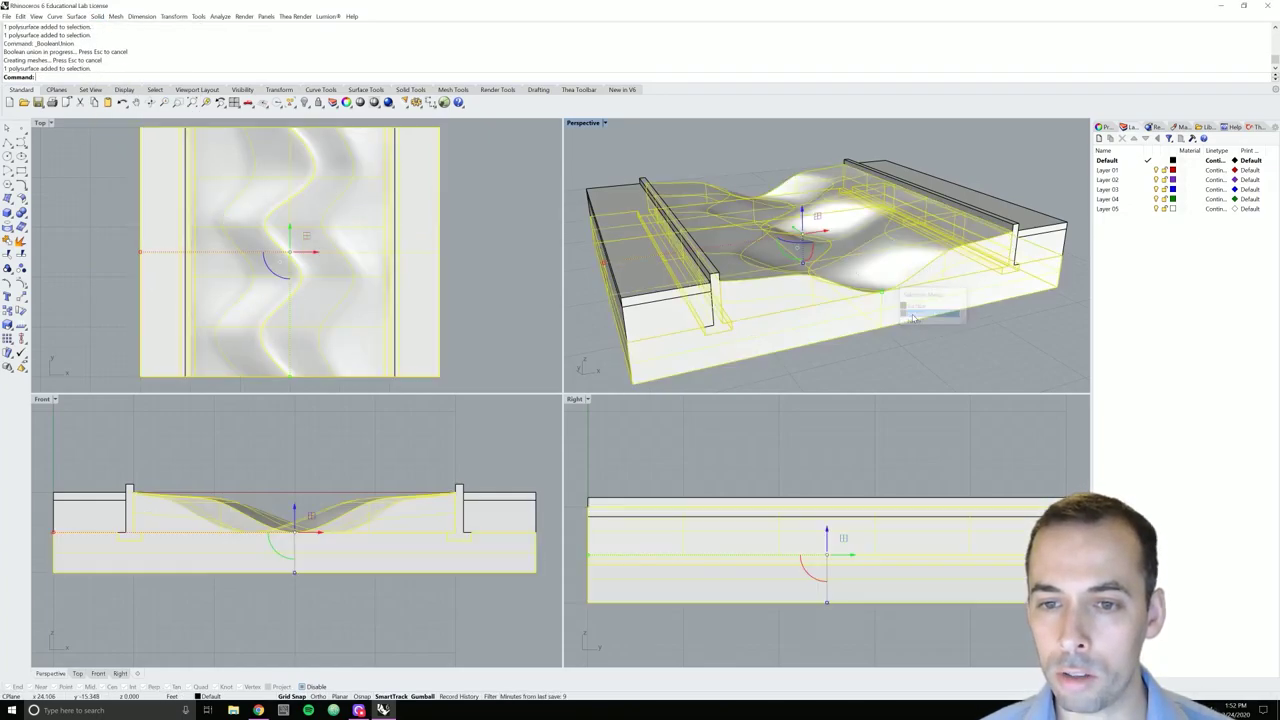
right_drag(920, 314, 936, 336)
click(916, 333)
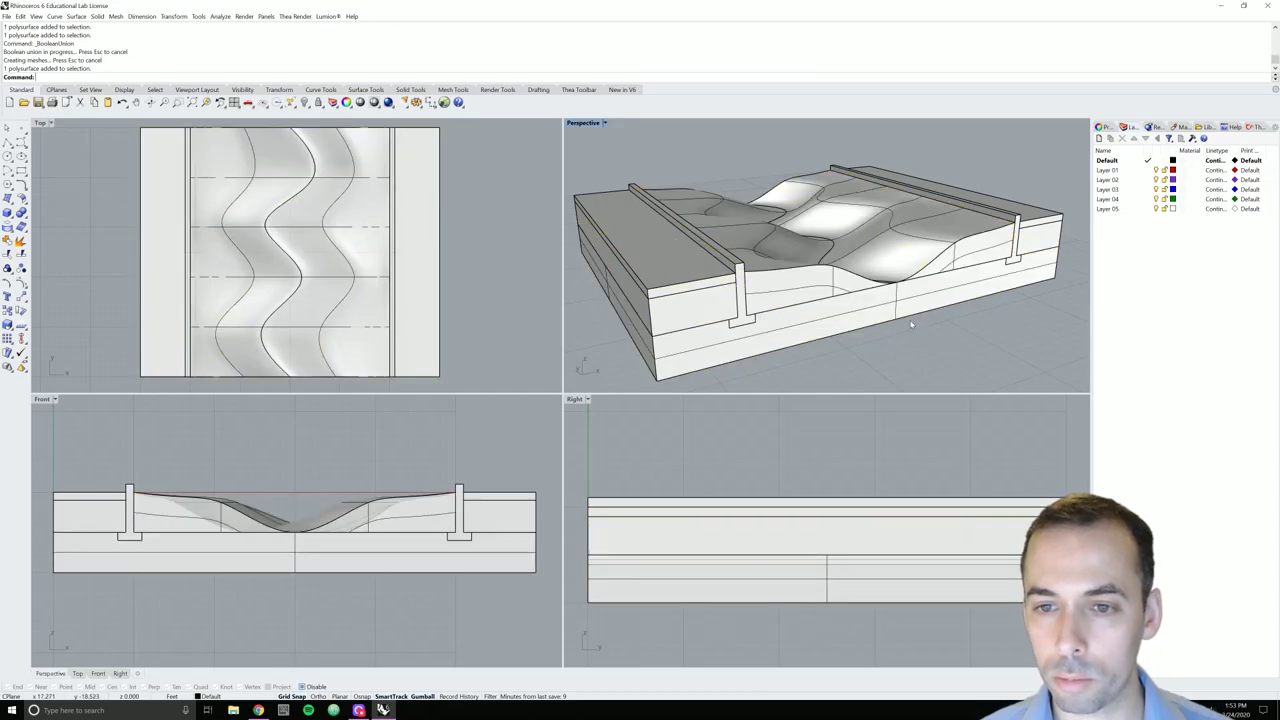
Delete the original lofted surface that duplicates the top of the swale ground solid
ctrl+shift+click(896, 281)
click(915, 299)
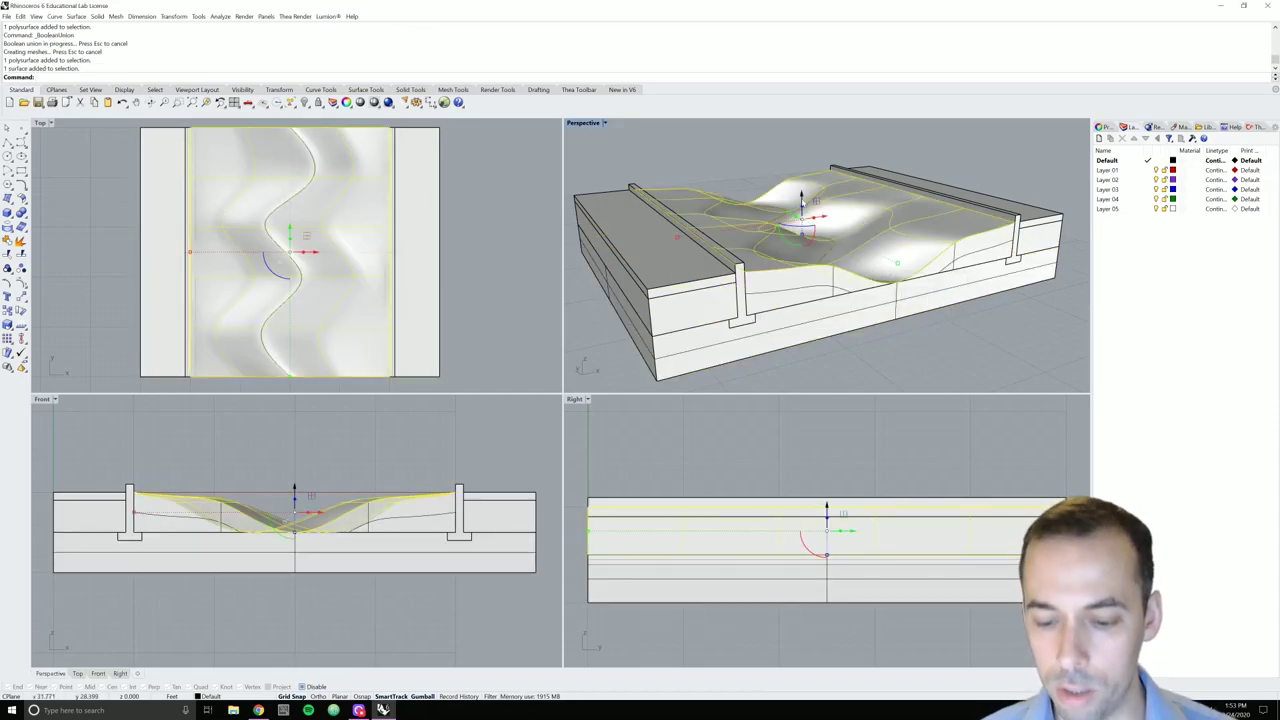
key(Delete)
mouse_move(801, 200)
right_down()
mouse_move(826, 229)
mouse_move(846, 206)
mouse_move(810, 193)
mouse_move(824, 217)
mouse_move(828, 205)
right_up()
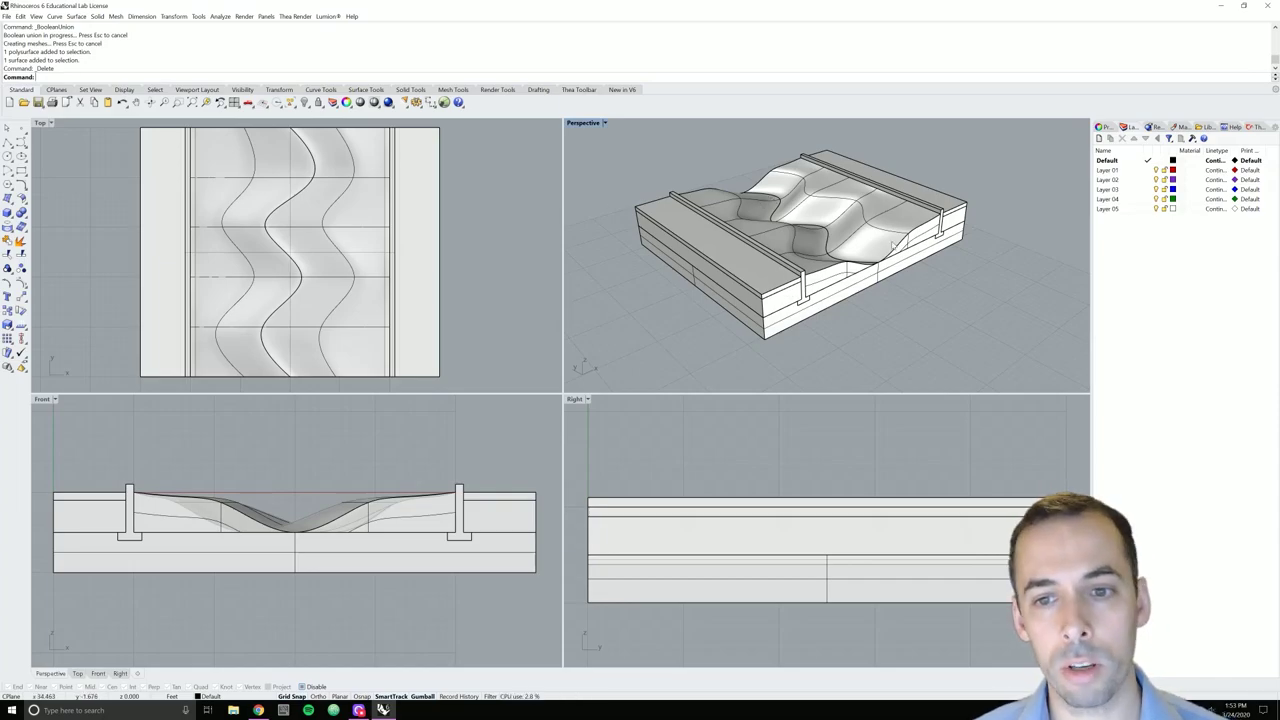
Draw a closed polyline notch profile in the Right view, 4 ft wide and 2 ft high with 1 ft chamfered lower corners, from y 8 to 12 ft
right_drag(892, 246, 781, 228)
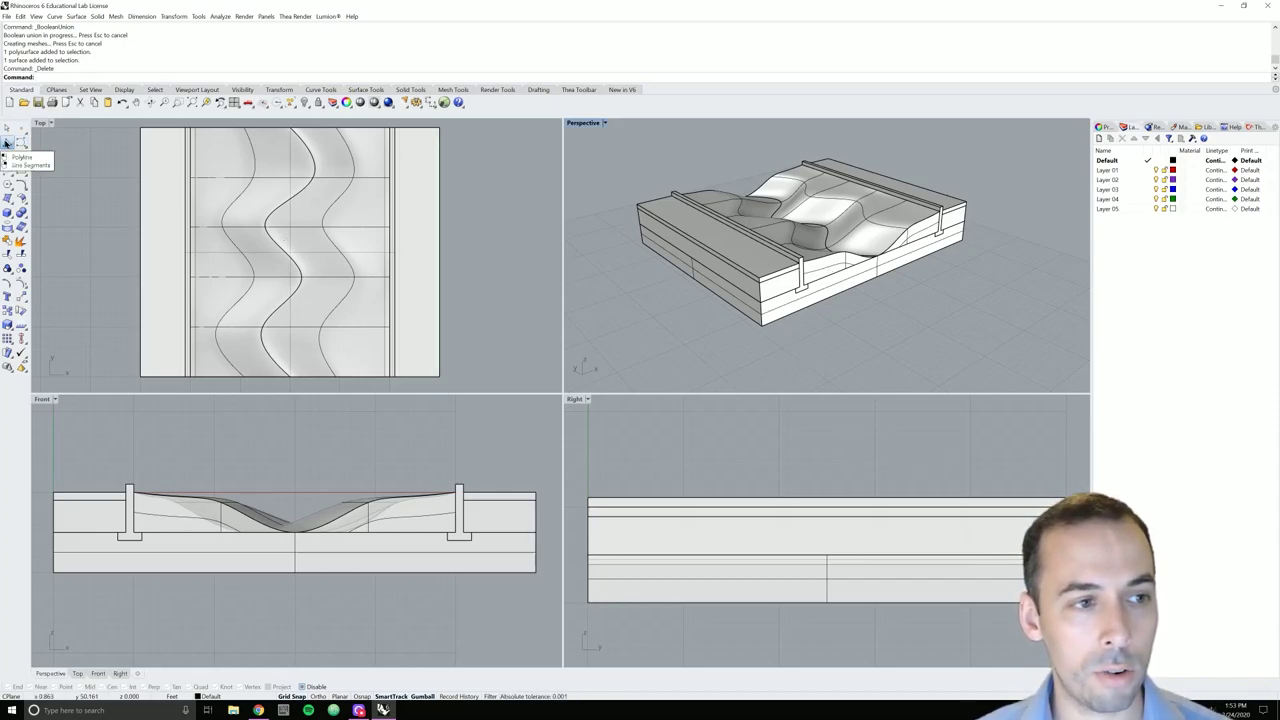
click(11, 146)
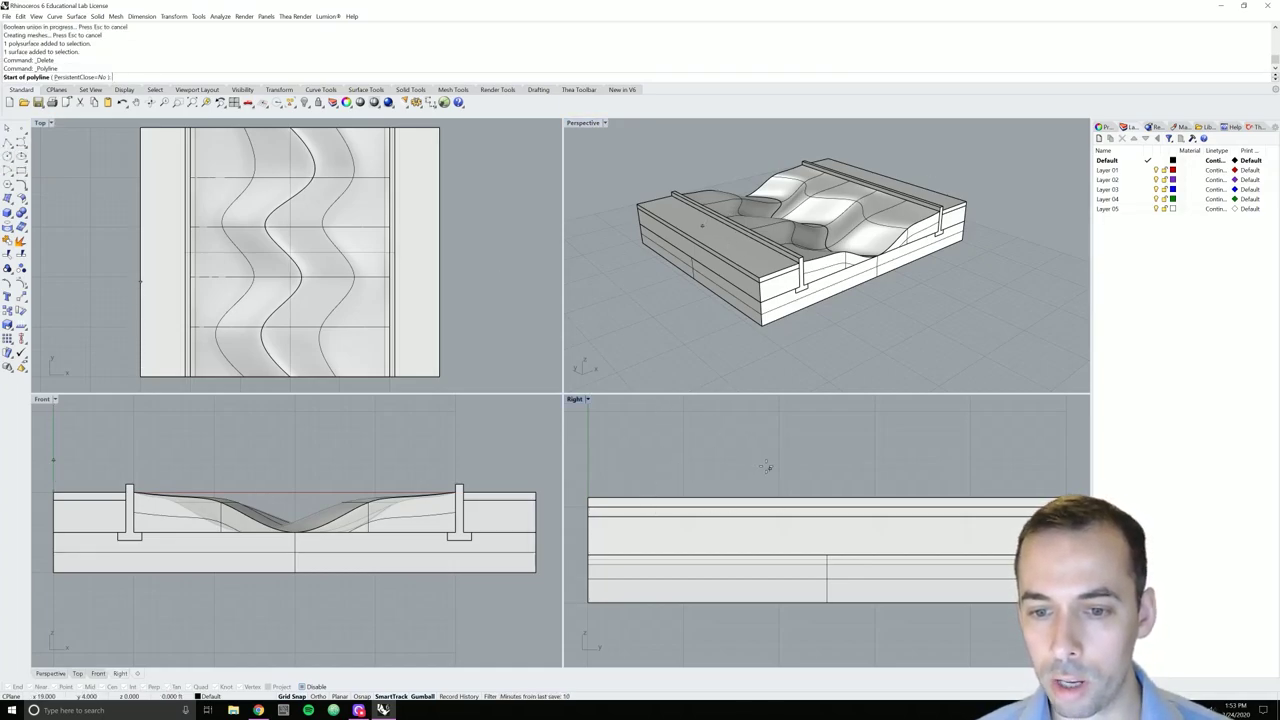
scroll(692, 513, up, 2)
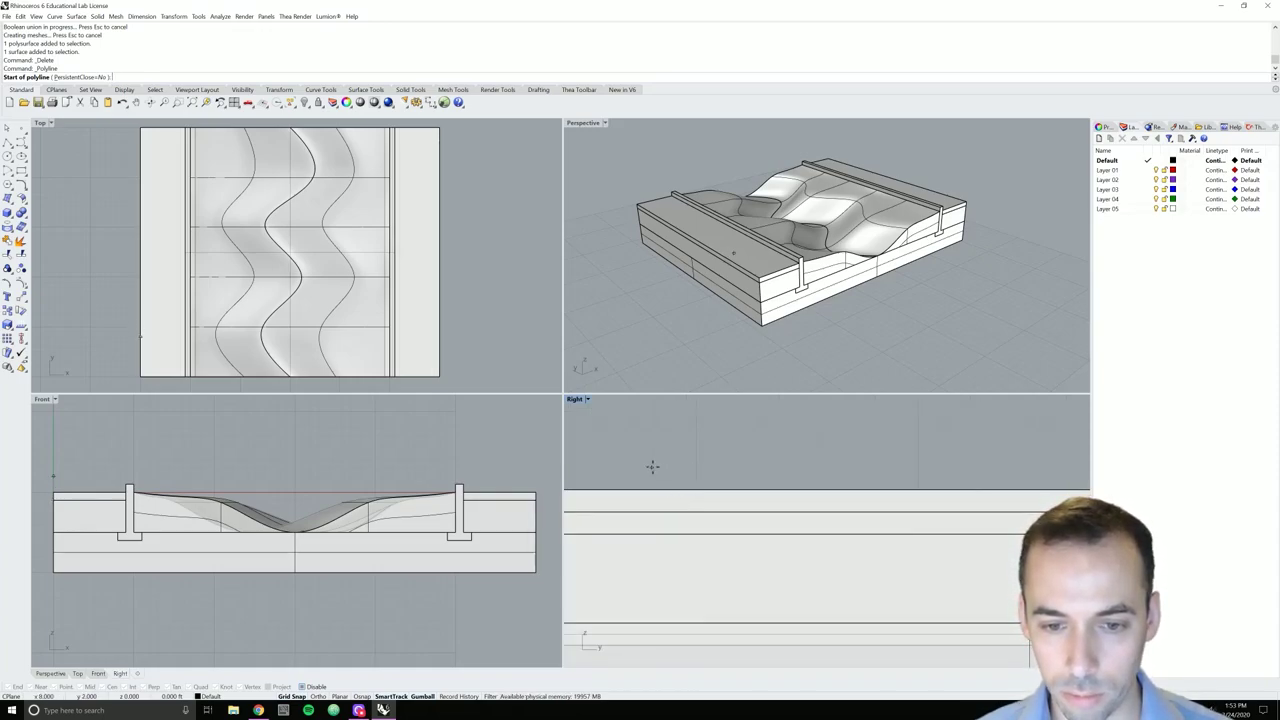
click(652, 466)
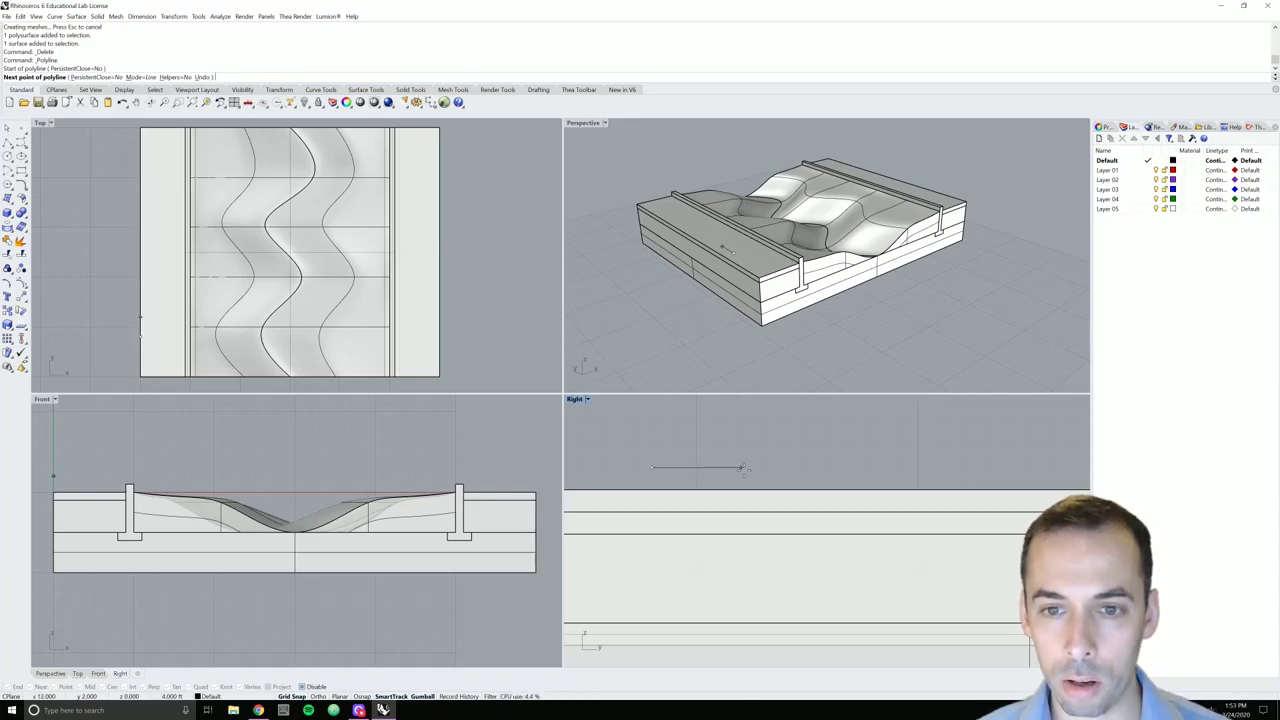
click(741, 467)
click(741, 488)
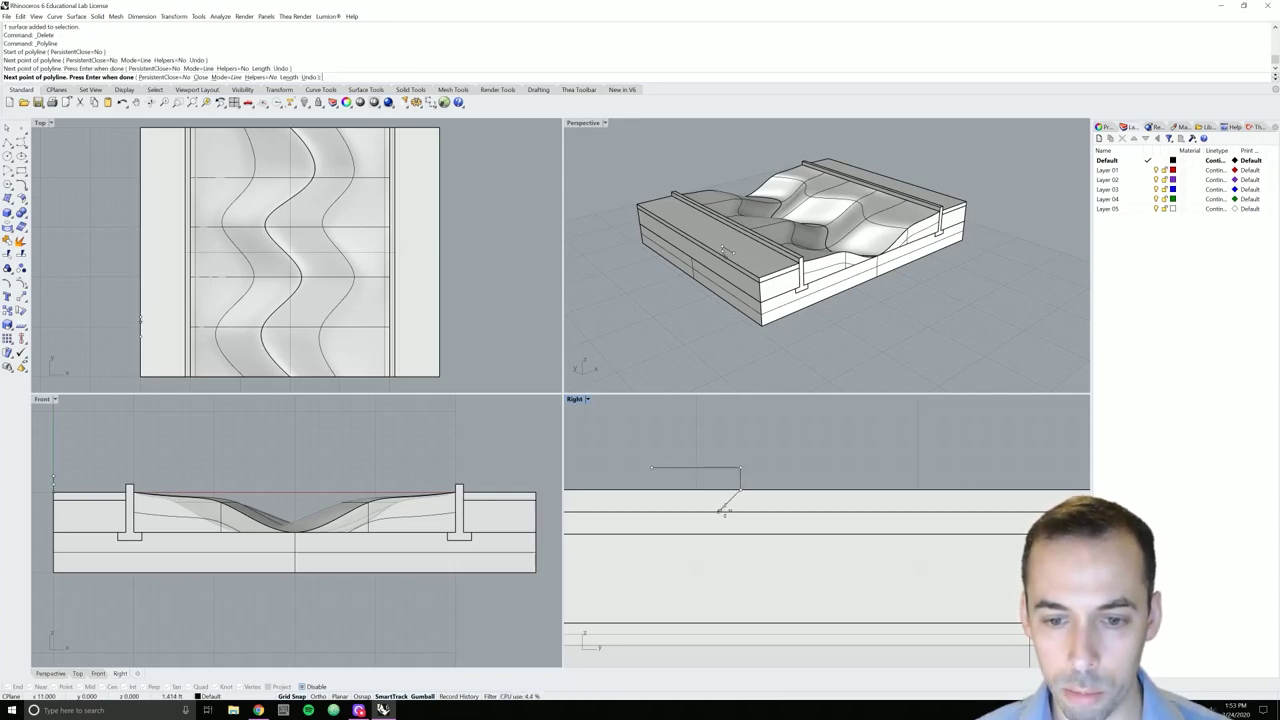
click(720, 511)
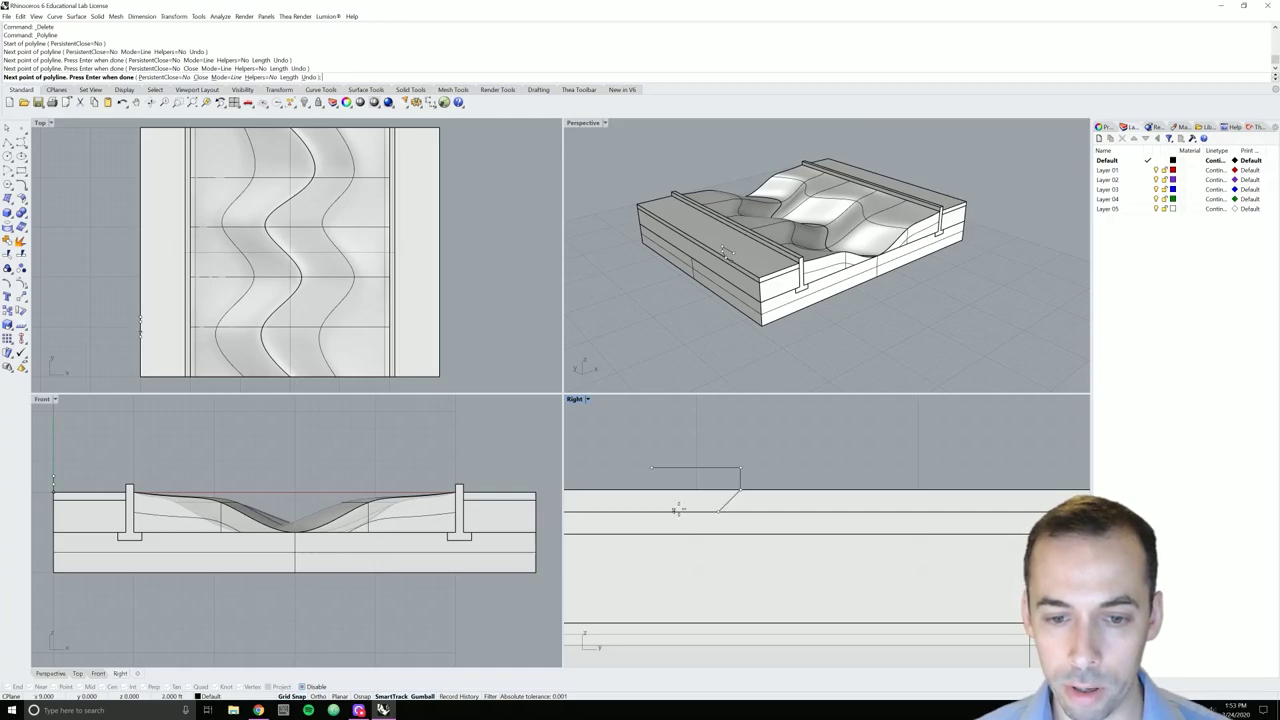
click(675, 511)
click(651, 490)
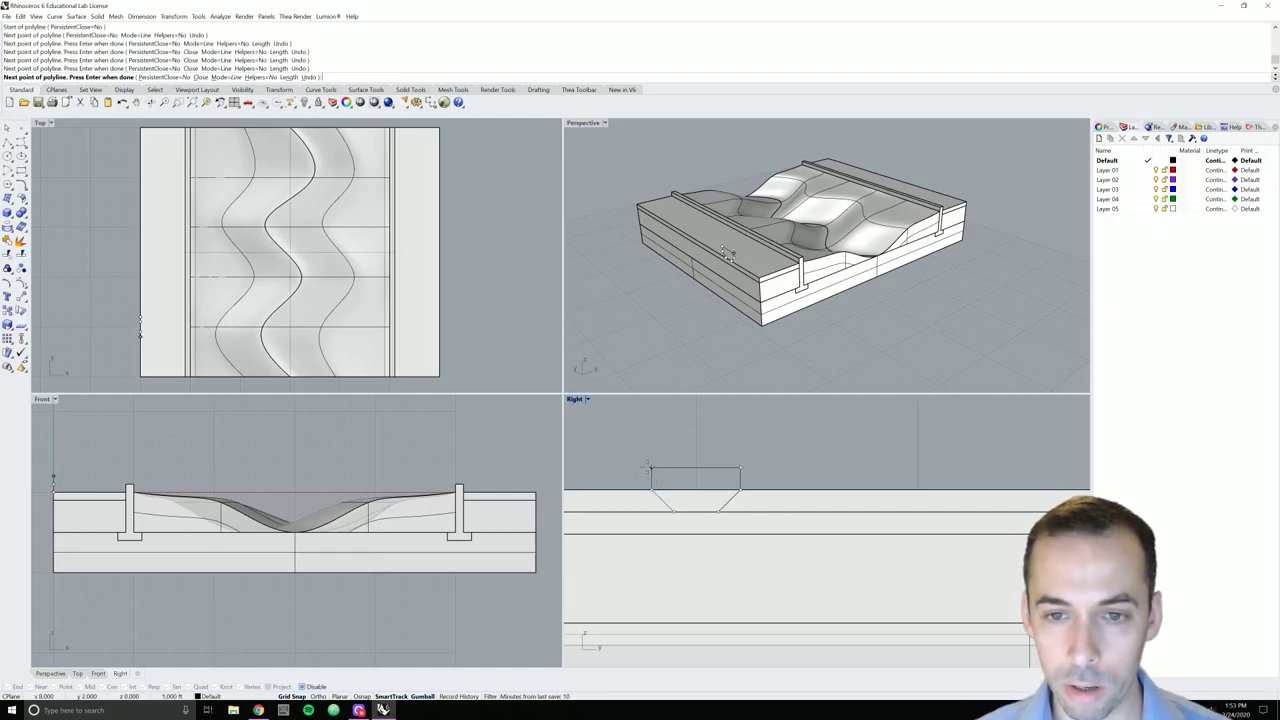
click(651, 466)
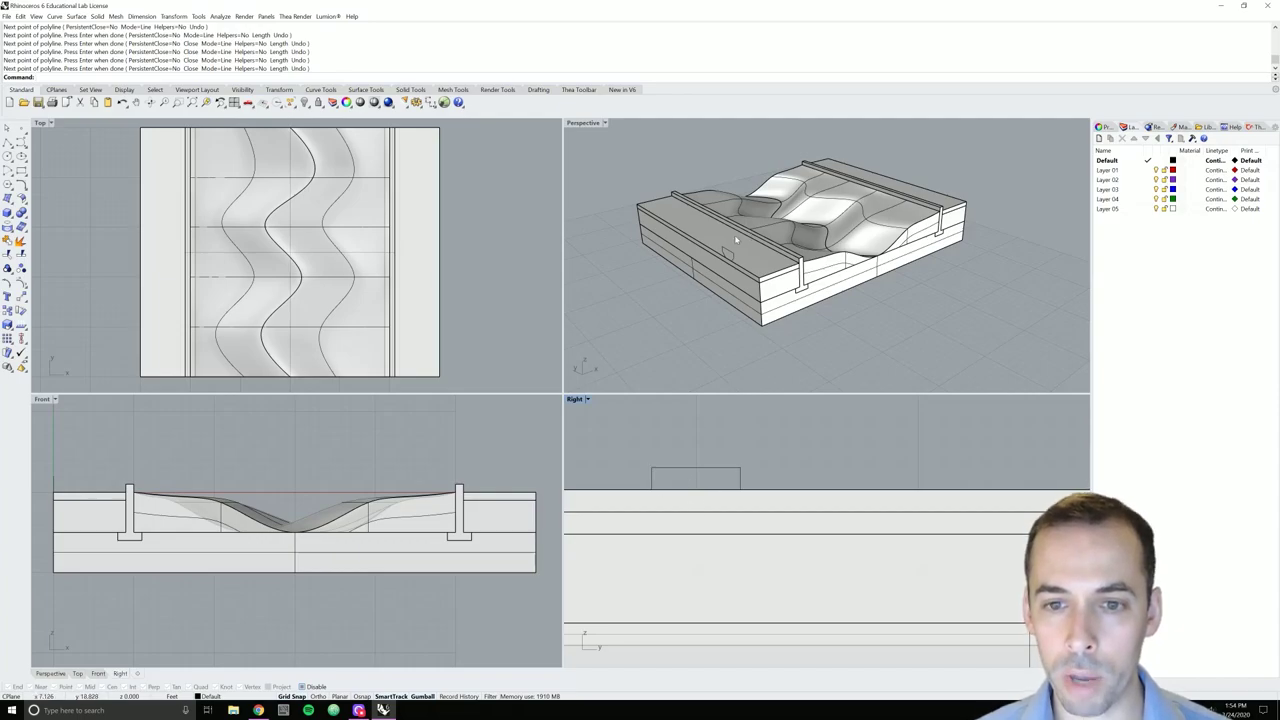
Cut the notch profile all the way through the left wall with MakeHole, normal to the curve, keeping the profile curve
scroll(735, 239, up, 3)
click(724, 488)
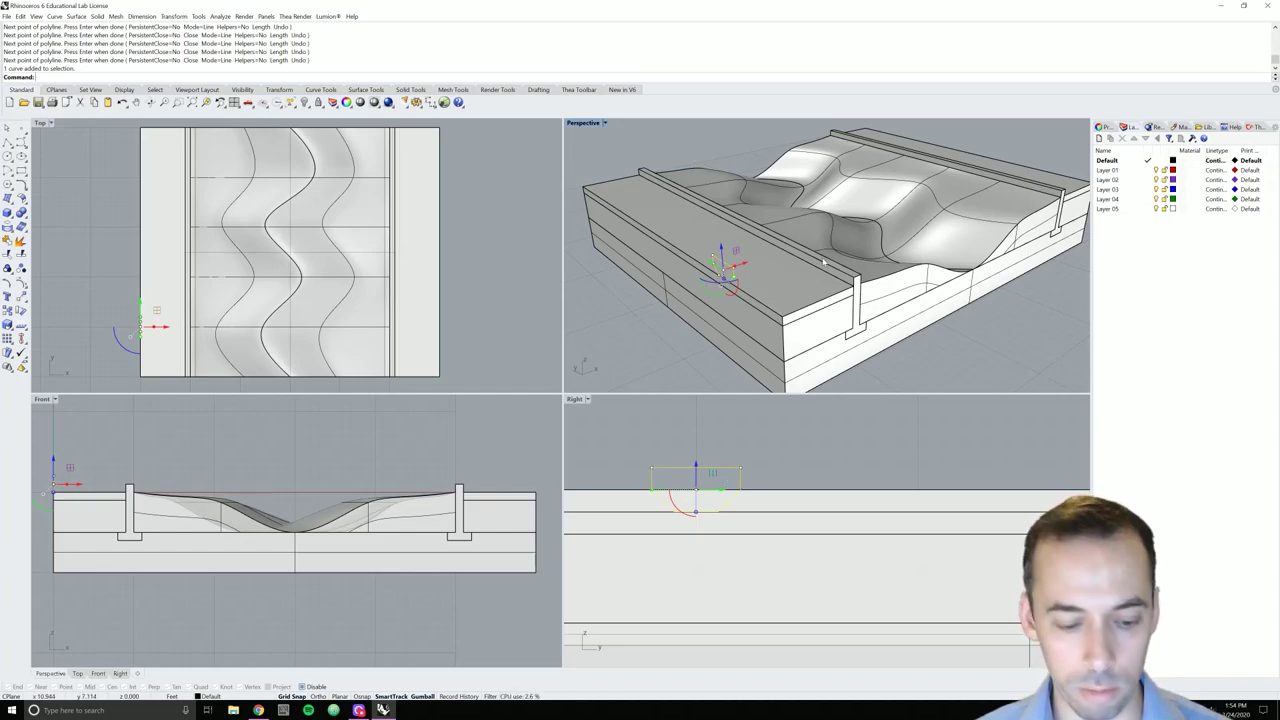
text(Make)
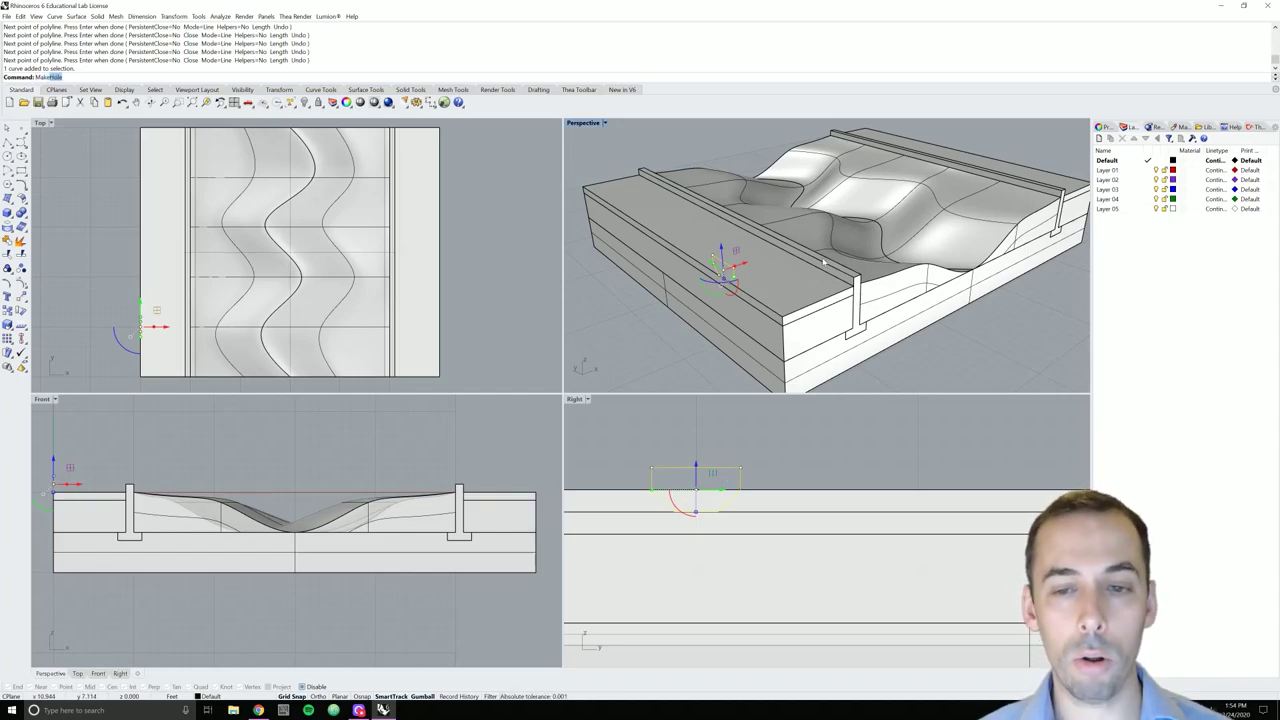
key(Return)
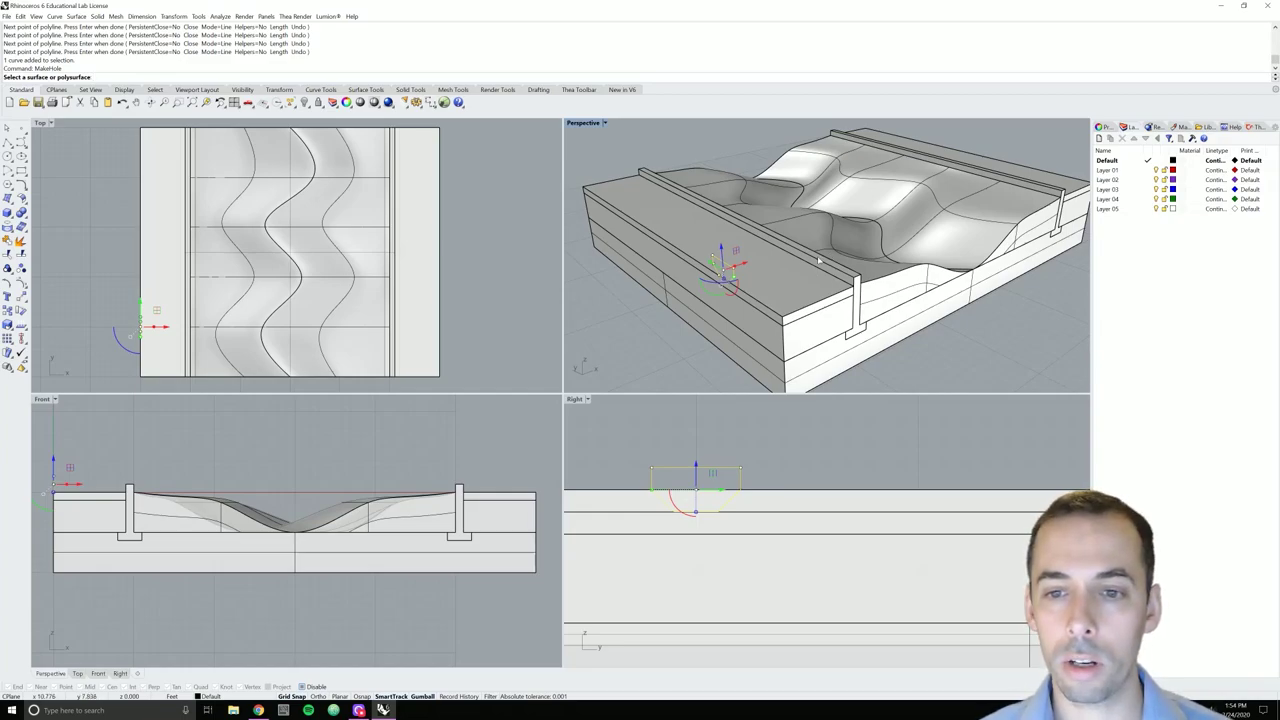
click(818, 260)
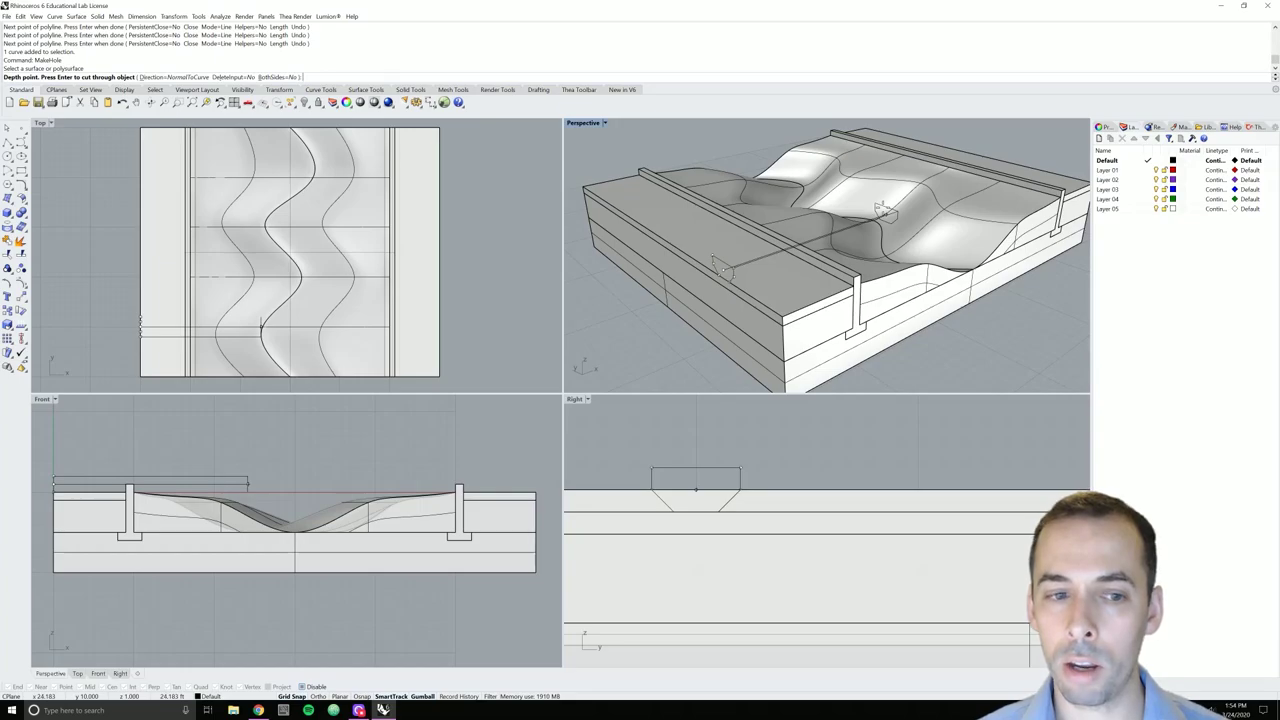
key(Return)
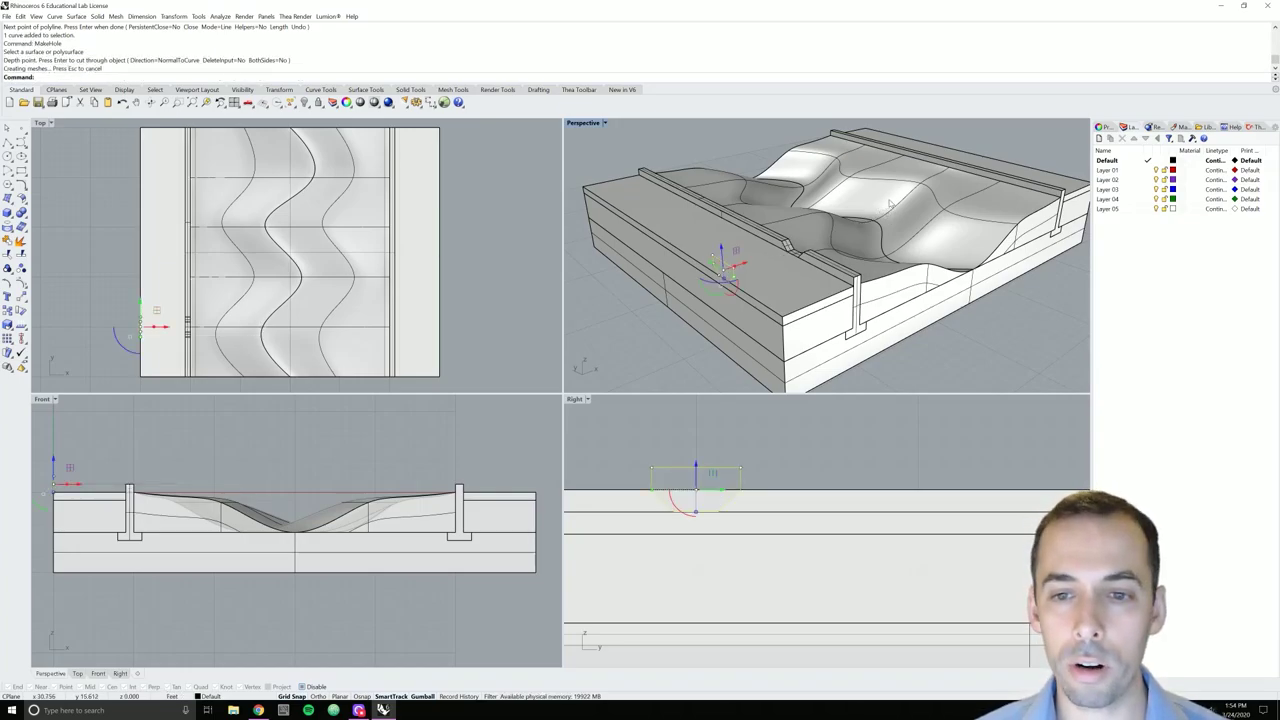
Cut the same notch profile all the way through the right wall with MakeHole, normal to the curve
key(Return)
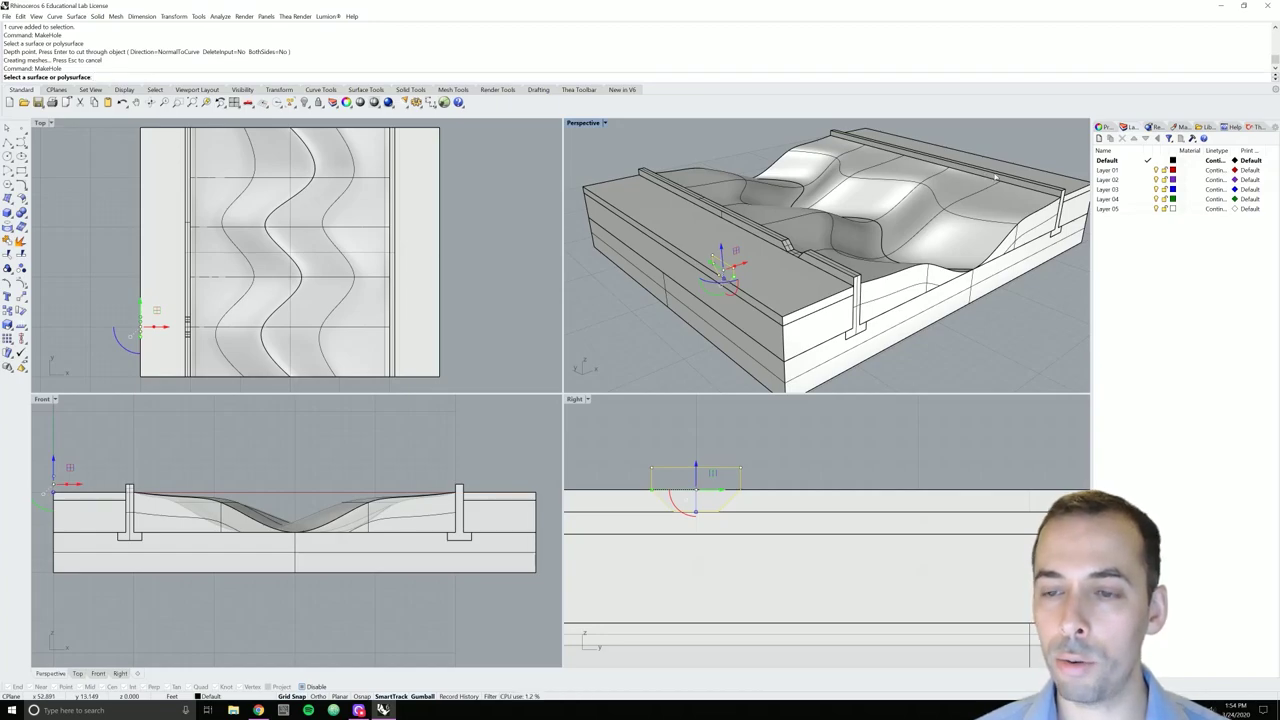
click(995, 176)
key(Return)
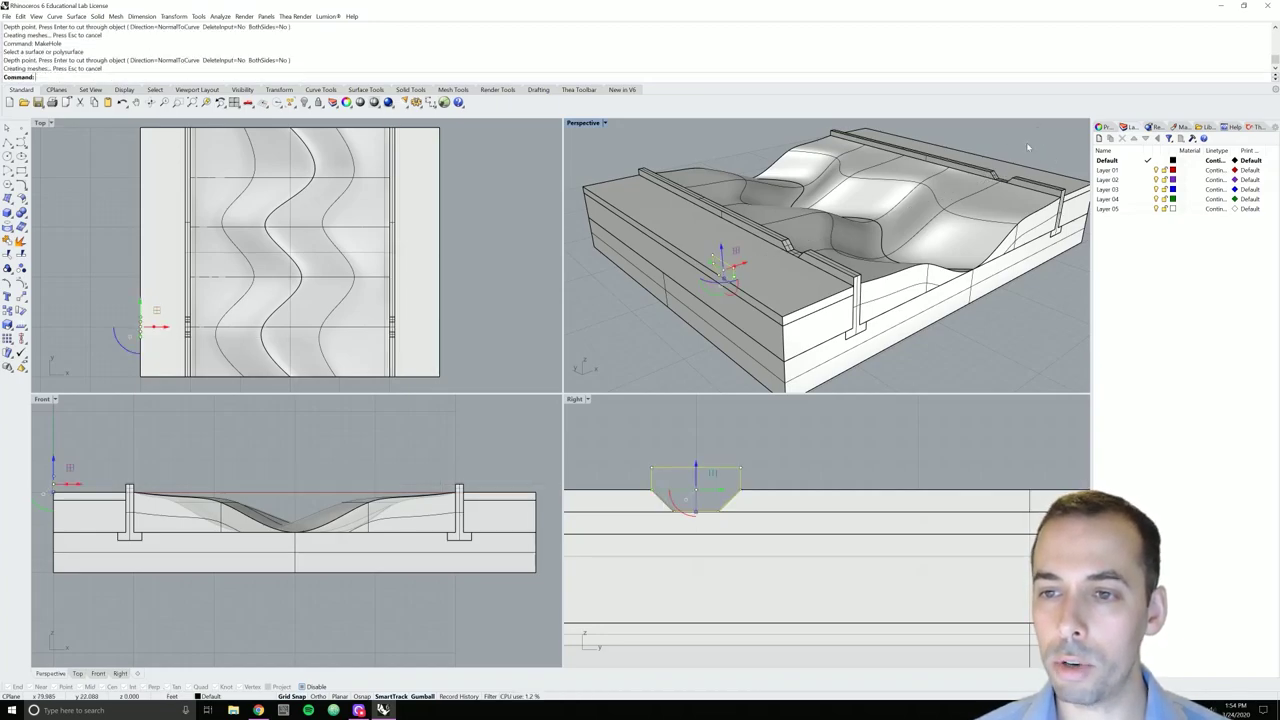
right_drag(1026, 142, 728, 212)
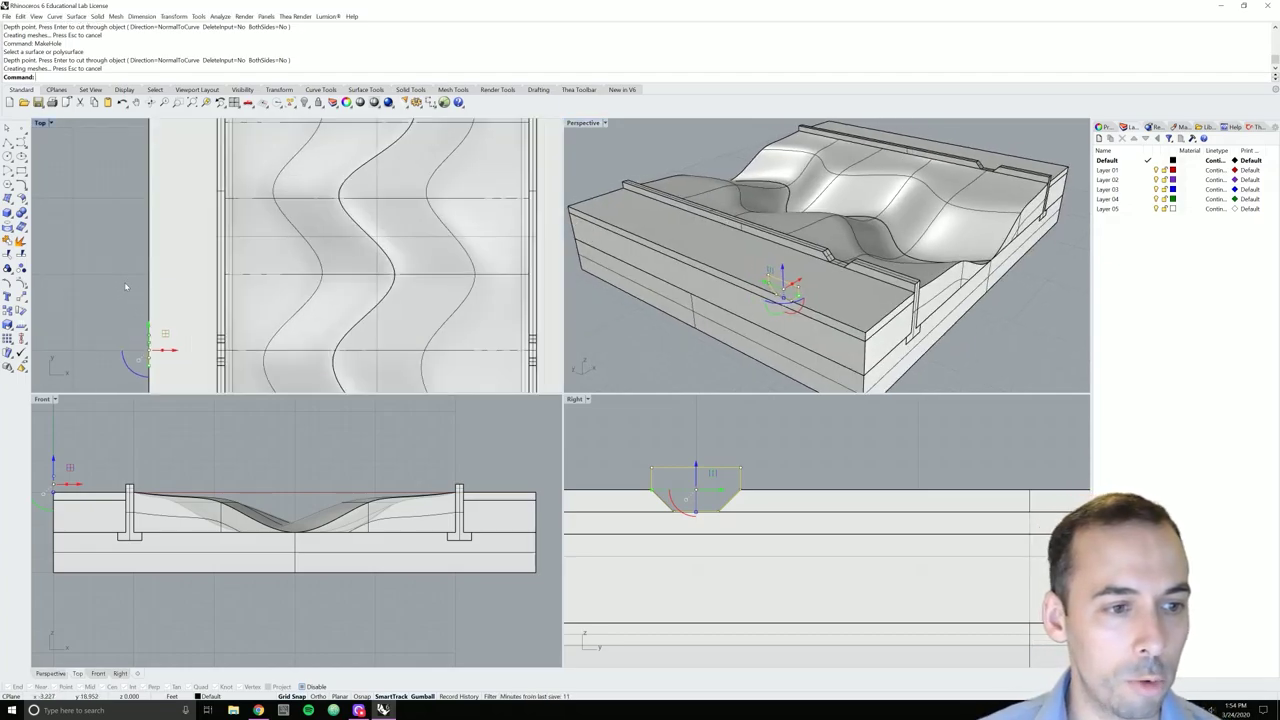
scroll(148, 325, up, 2)
scroll(148, 325, up, 2)
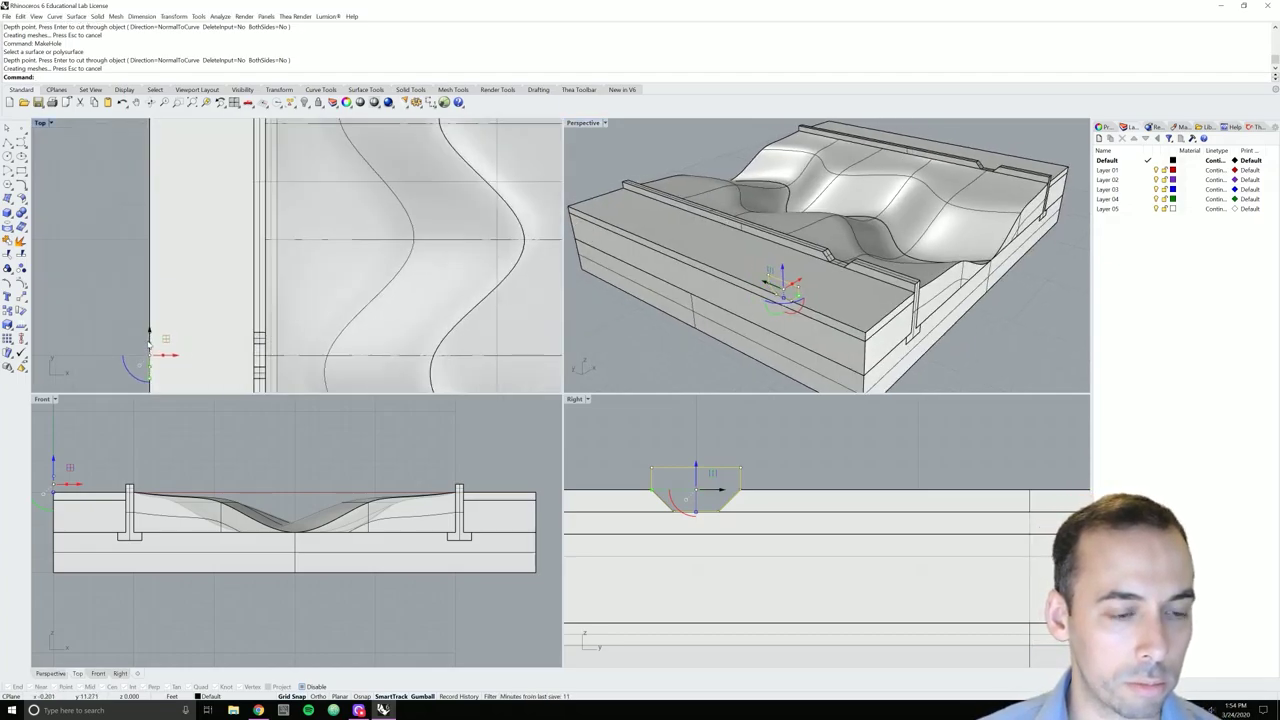
Move the notch profile 10 ft along the walls to y 20 and cut it through both walls with MakeHole
scroll(148, 325, down, 2)
drag(150, 325, 150, 249)
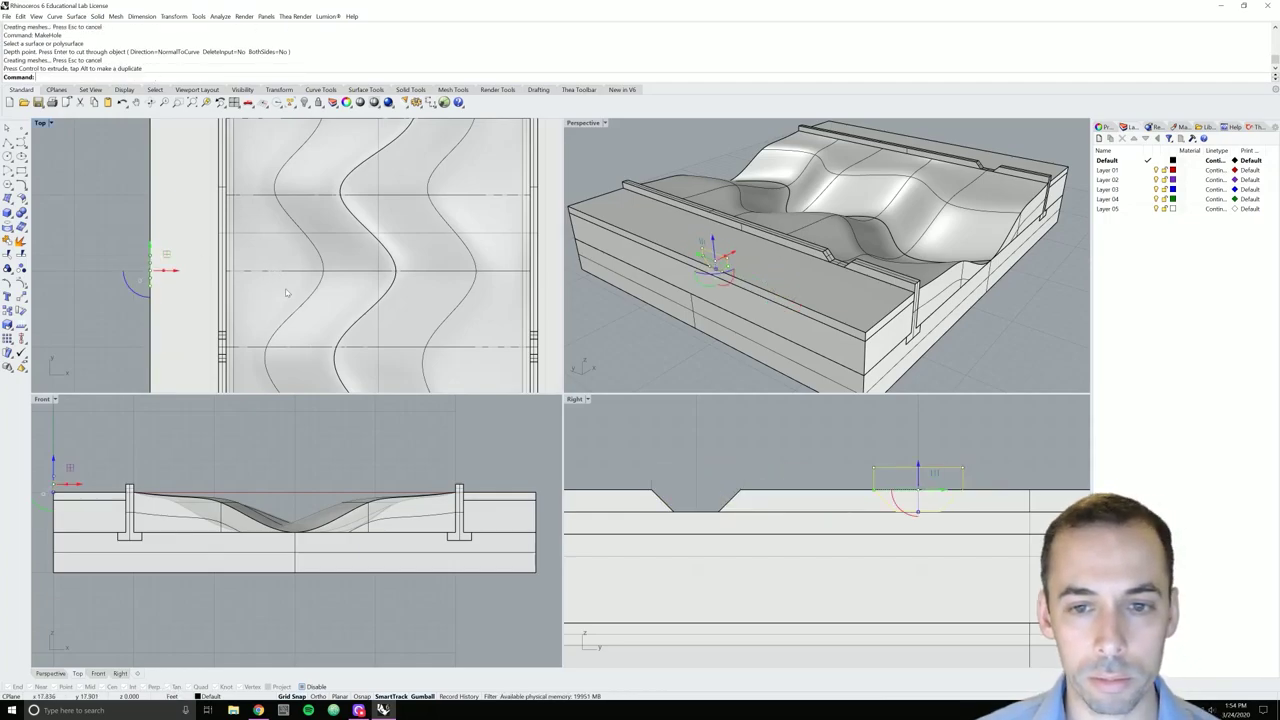
mouse_move(285, 292)
right_down()
mouse_move(314, 274)
mouse_move(257, 303)
mouse_move(255, 325)
right_up()
scroll(257, 303, down, 3)
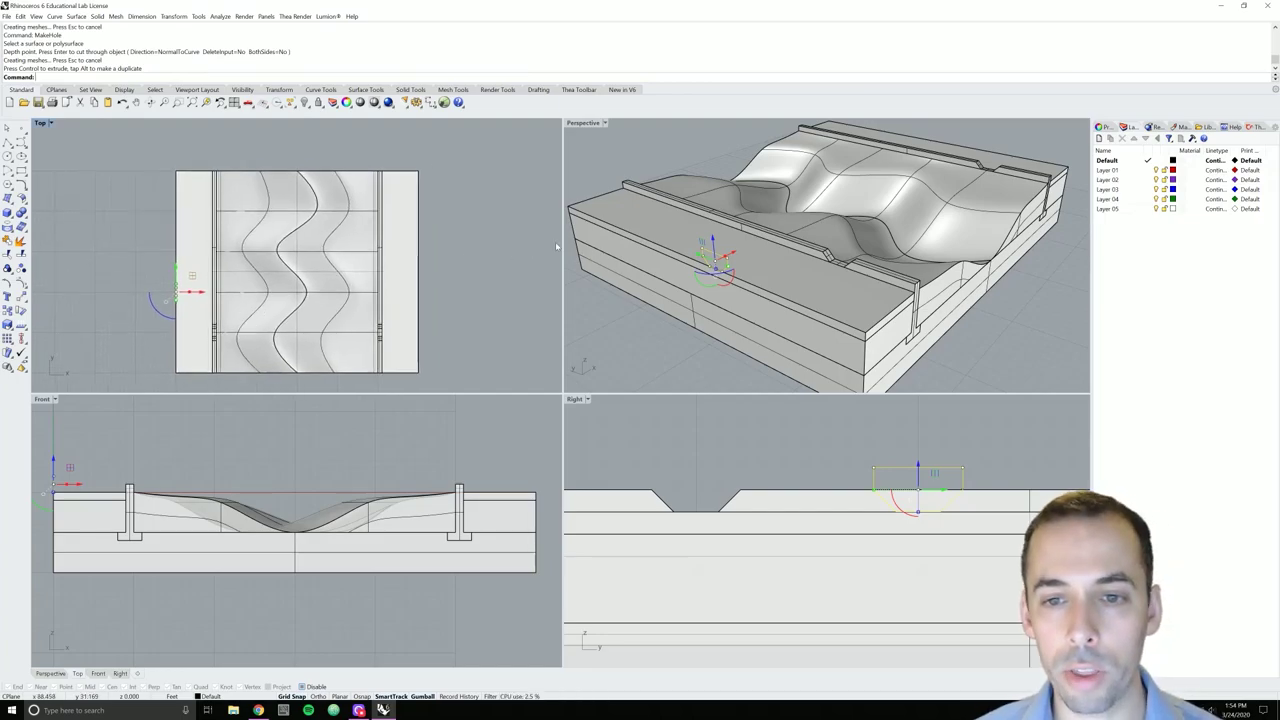
click(812, 234)
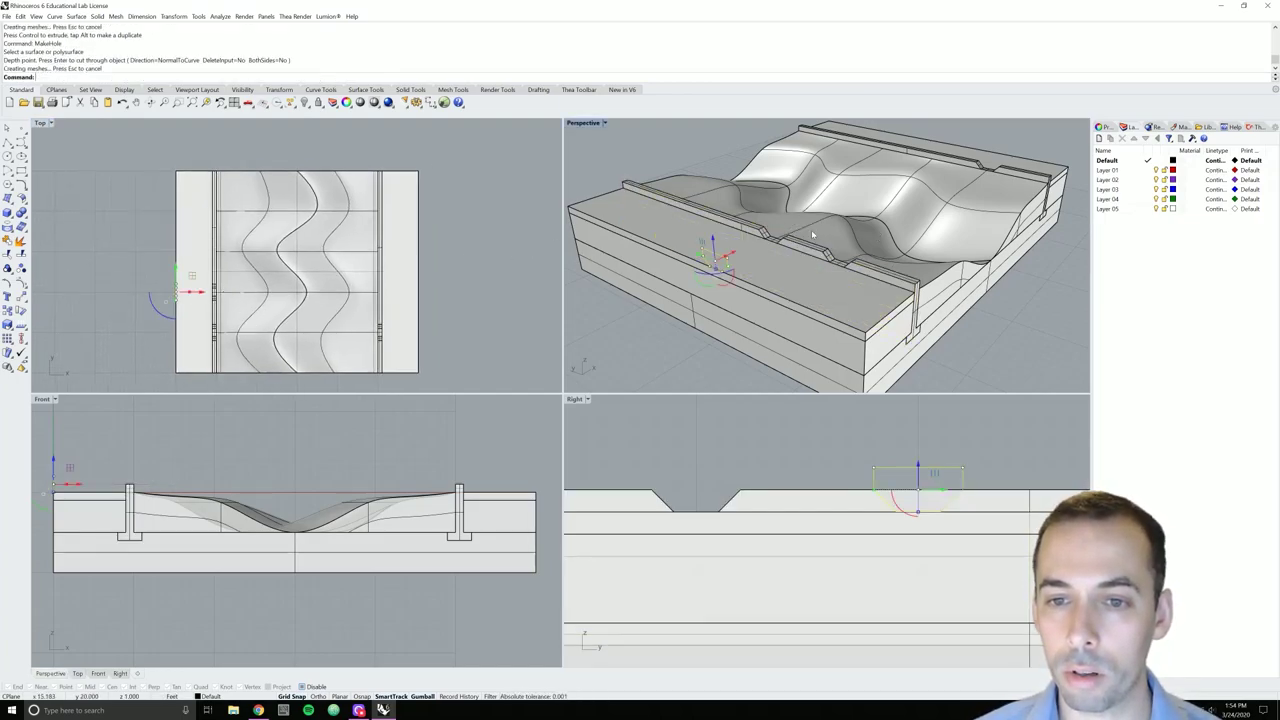
key(Return)
click(908, 158)
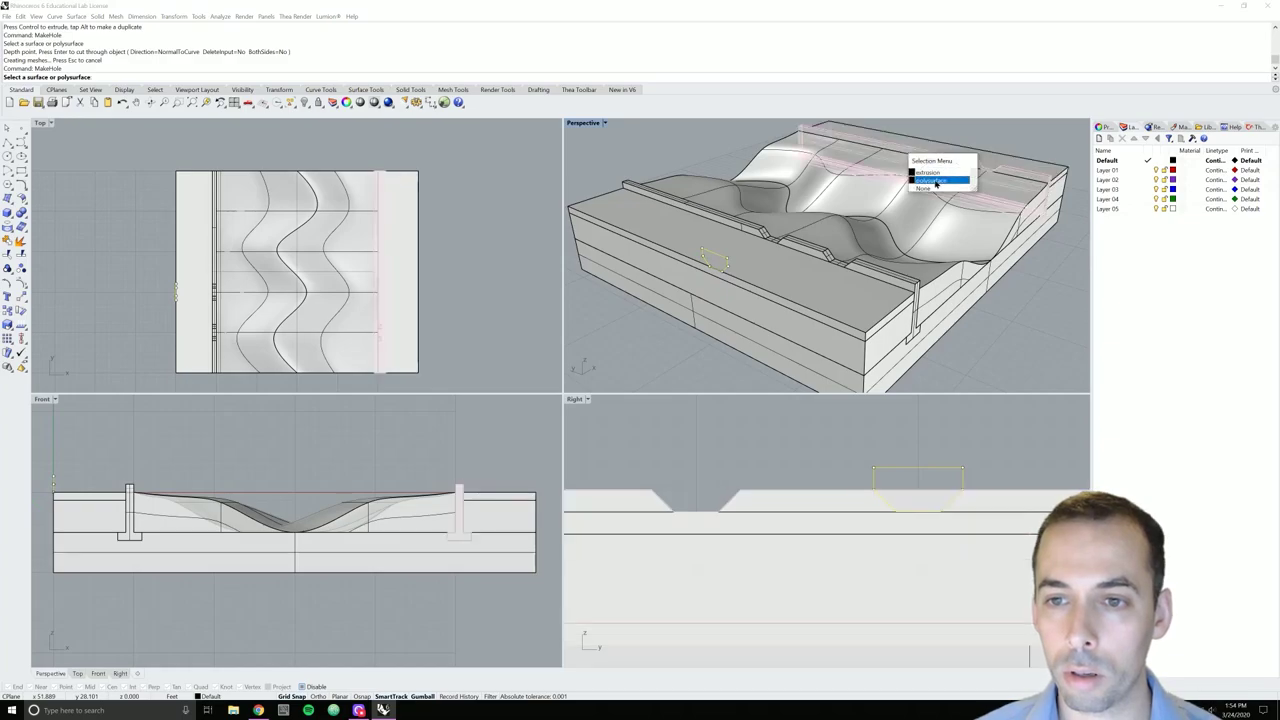
click(933, 180)
key(Return)
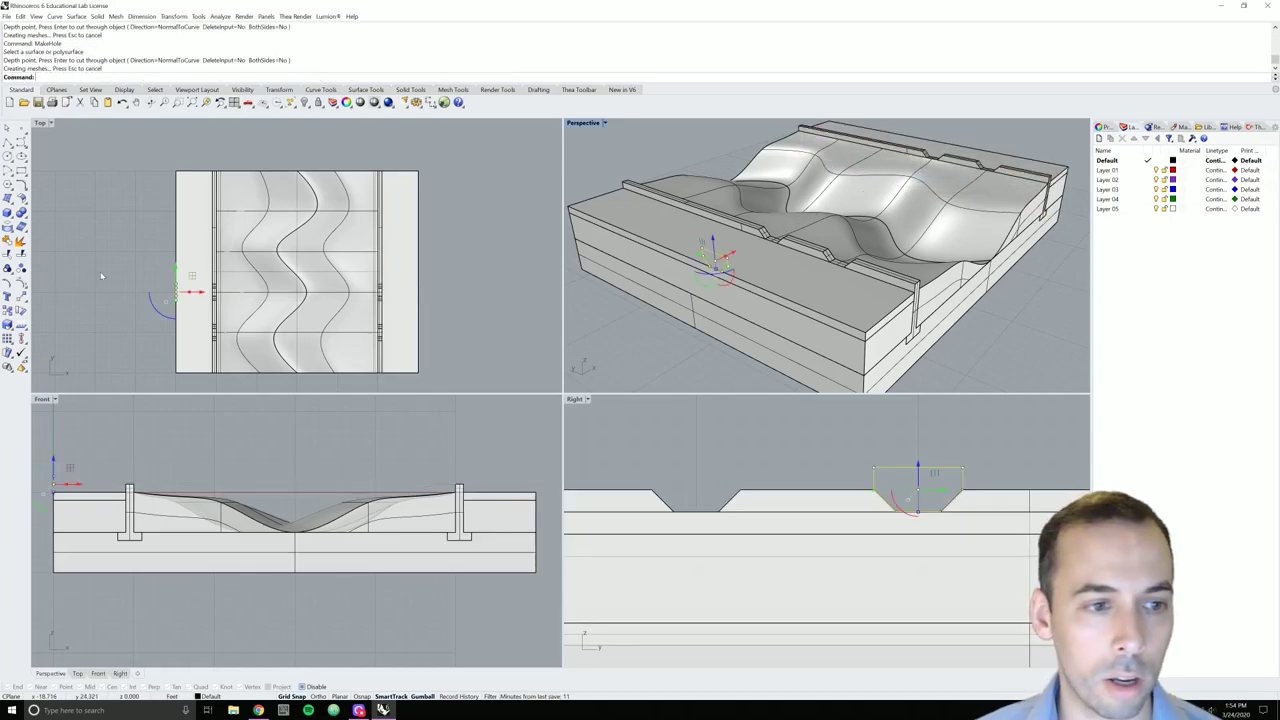
Move the notch profile another 10 ft to y 30 and cut it through both walls with MakeHole
scroll(100, 271, up, 3)
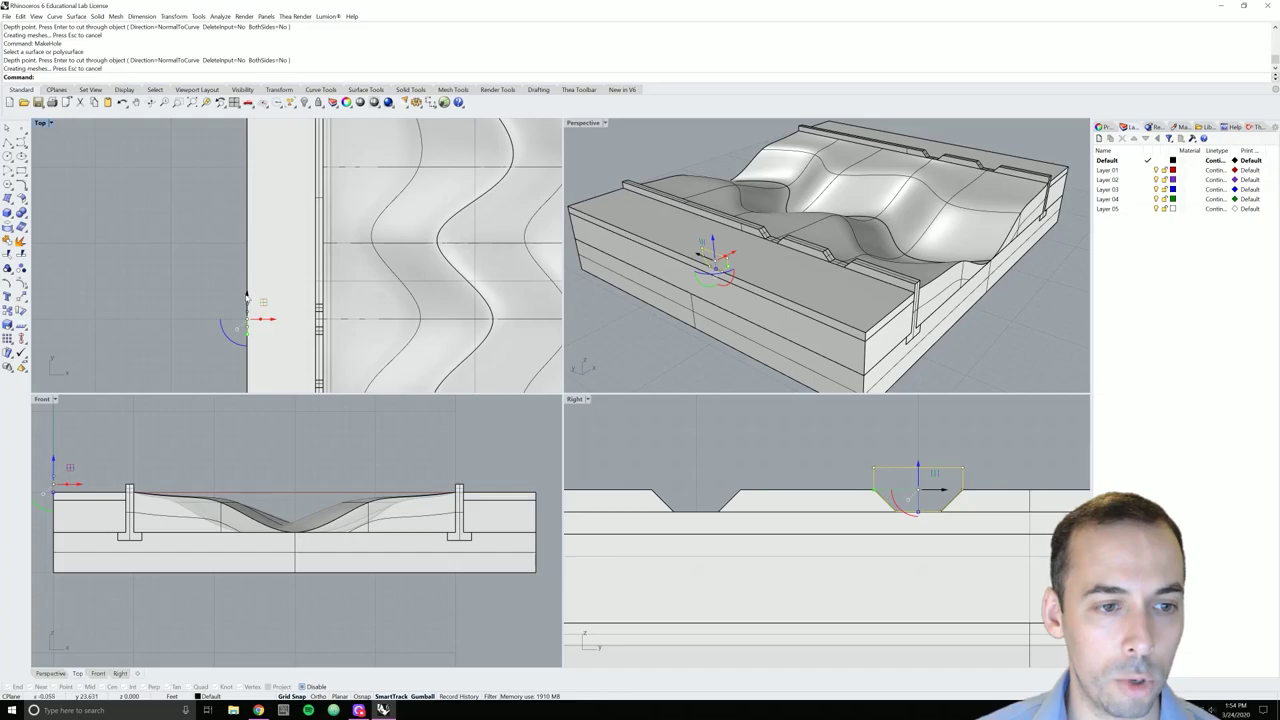
drag(247, 296, 250, 225)
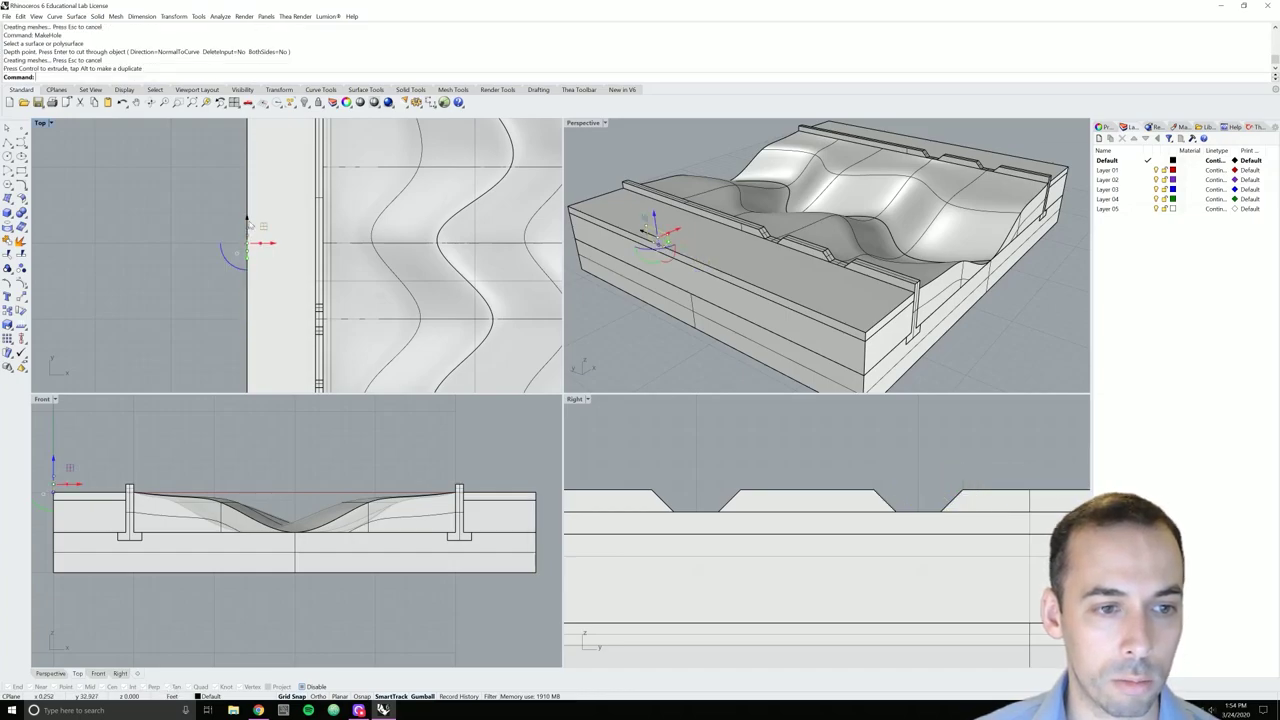
scroll(255, 232, down, 3)
right_click(768, 203)
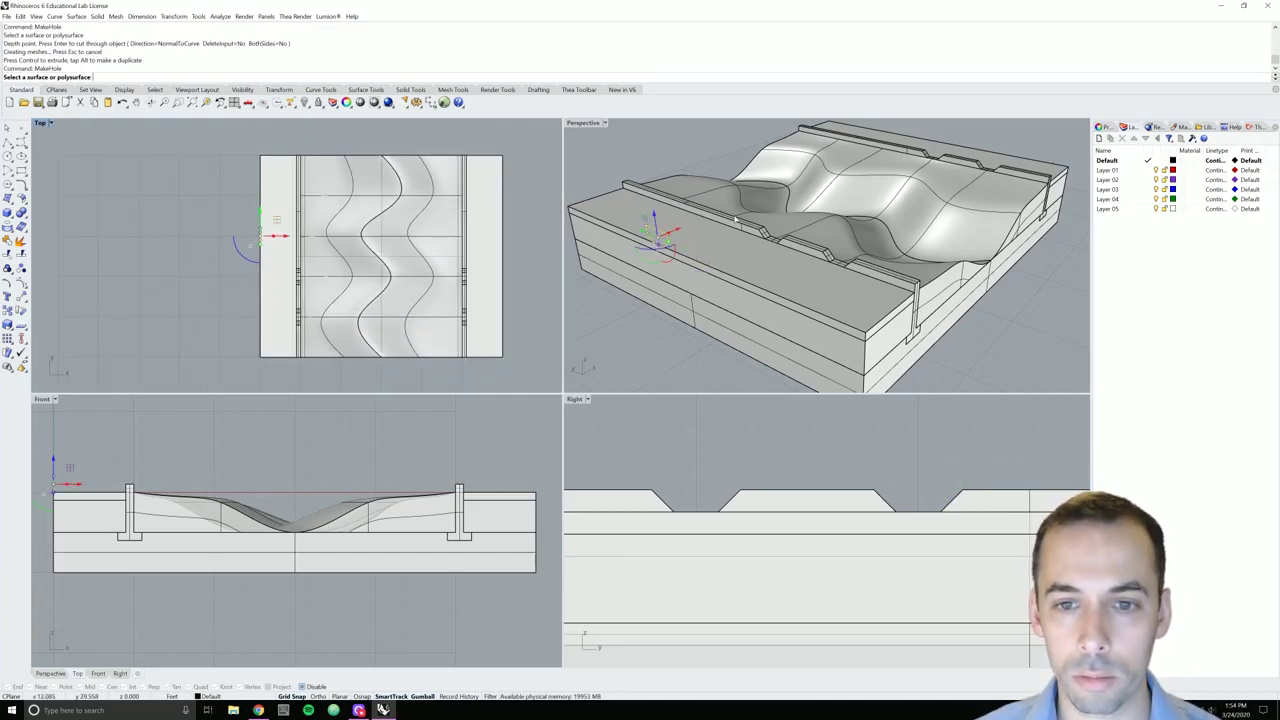
click(736, 220)
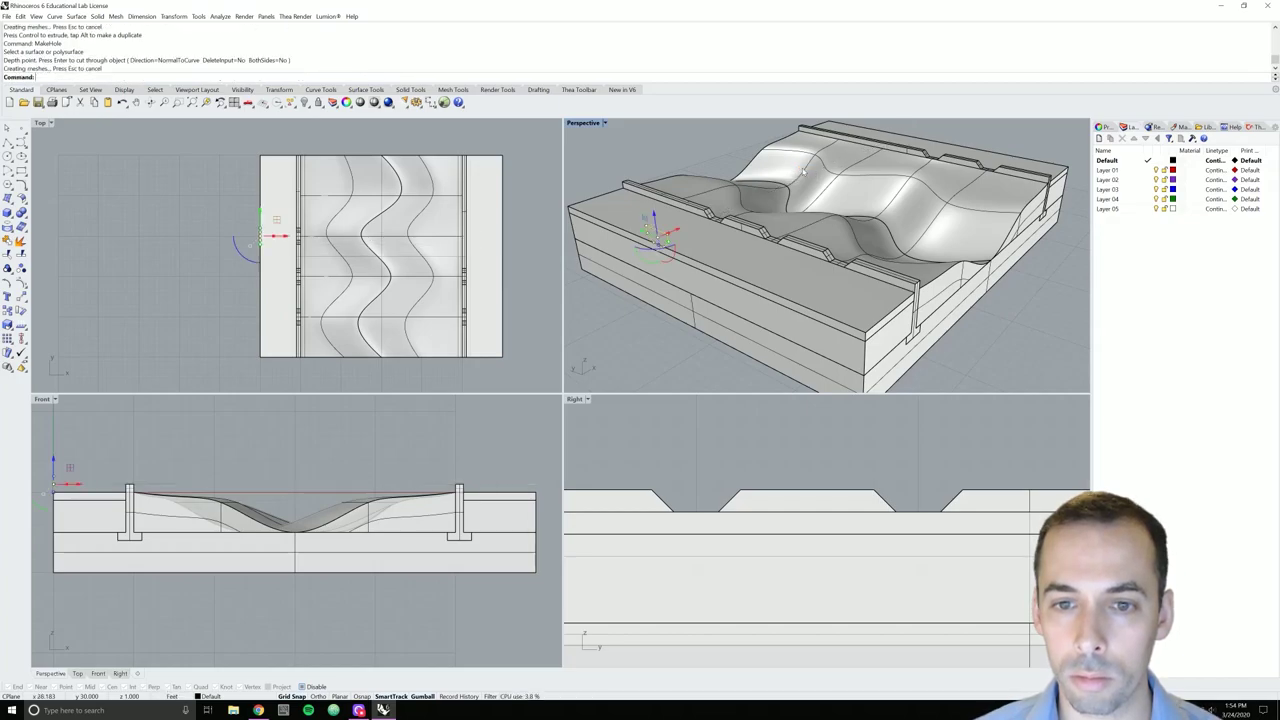
key(Return)
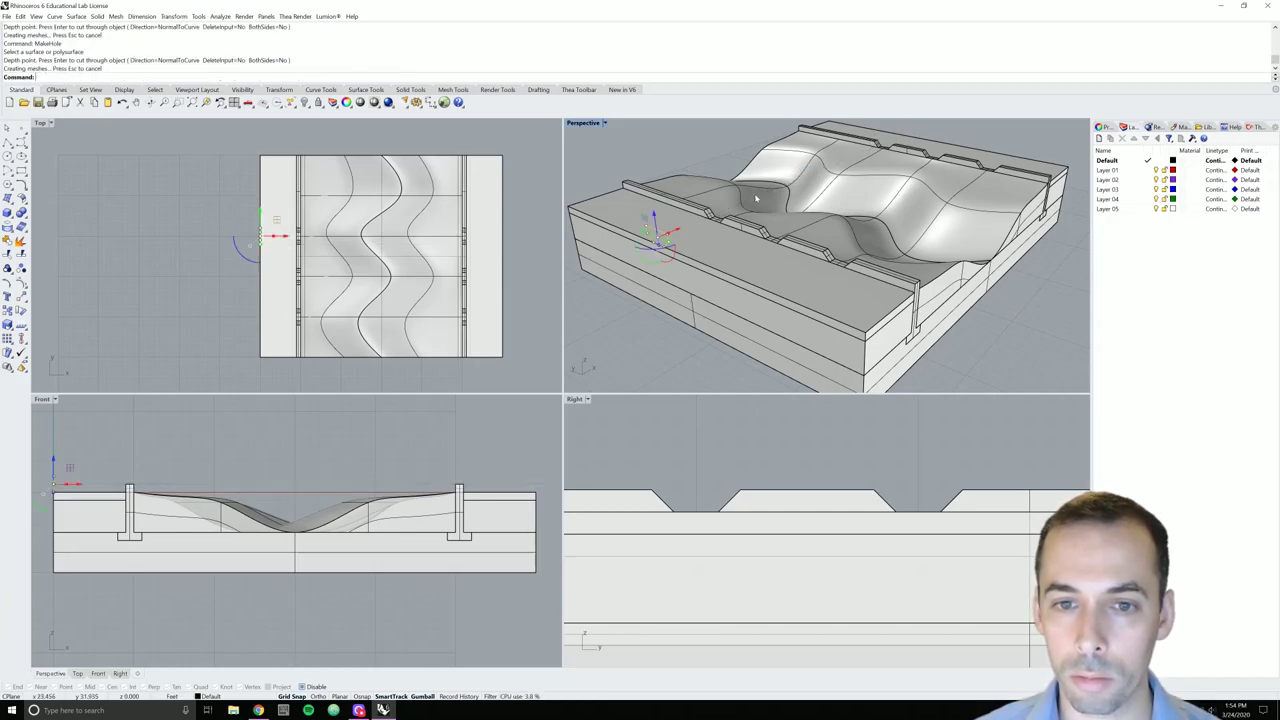
Move the notch profile another 10 ft to y 40 and cut the fourth notch through both walls with MakeHole
scroll(258, 237, up, 3)
drag(258, 237, 262, 158)
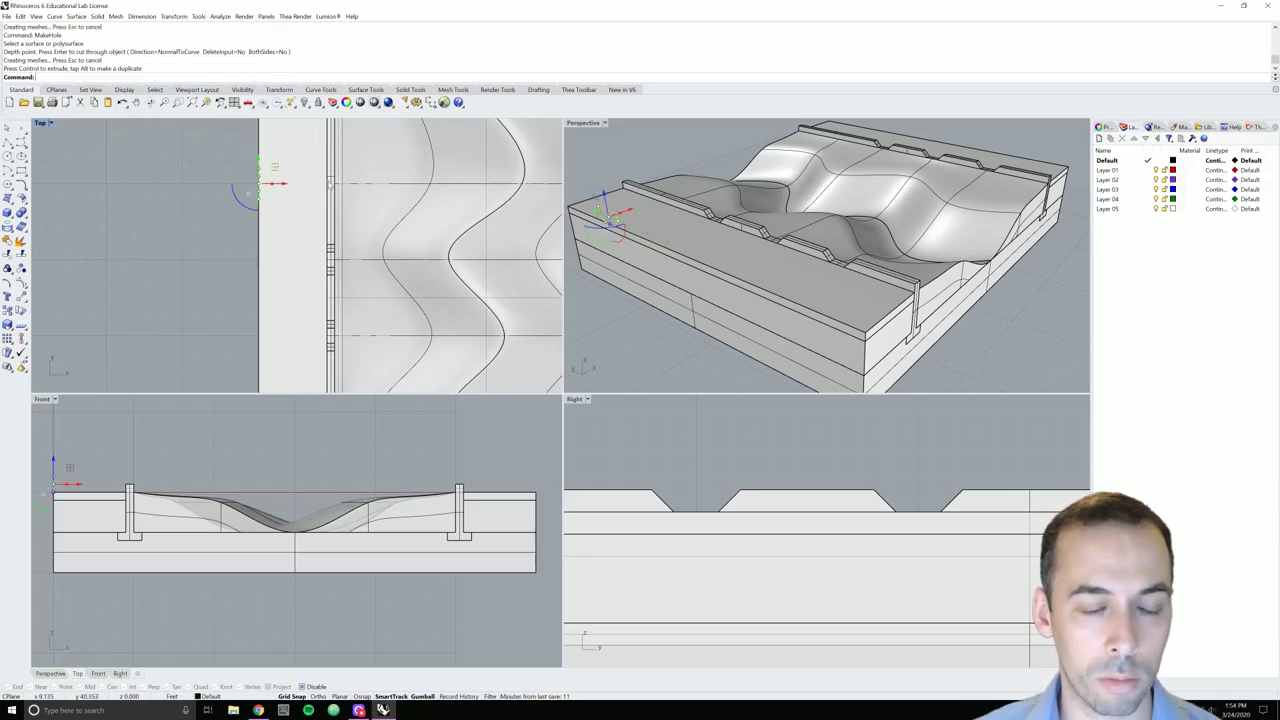
scroll(290, 175, down, 2)
key(Return)
click(705, 205)
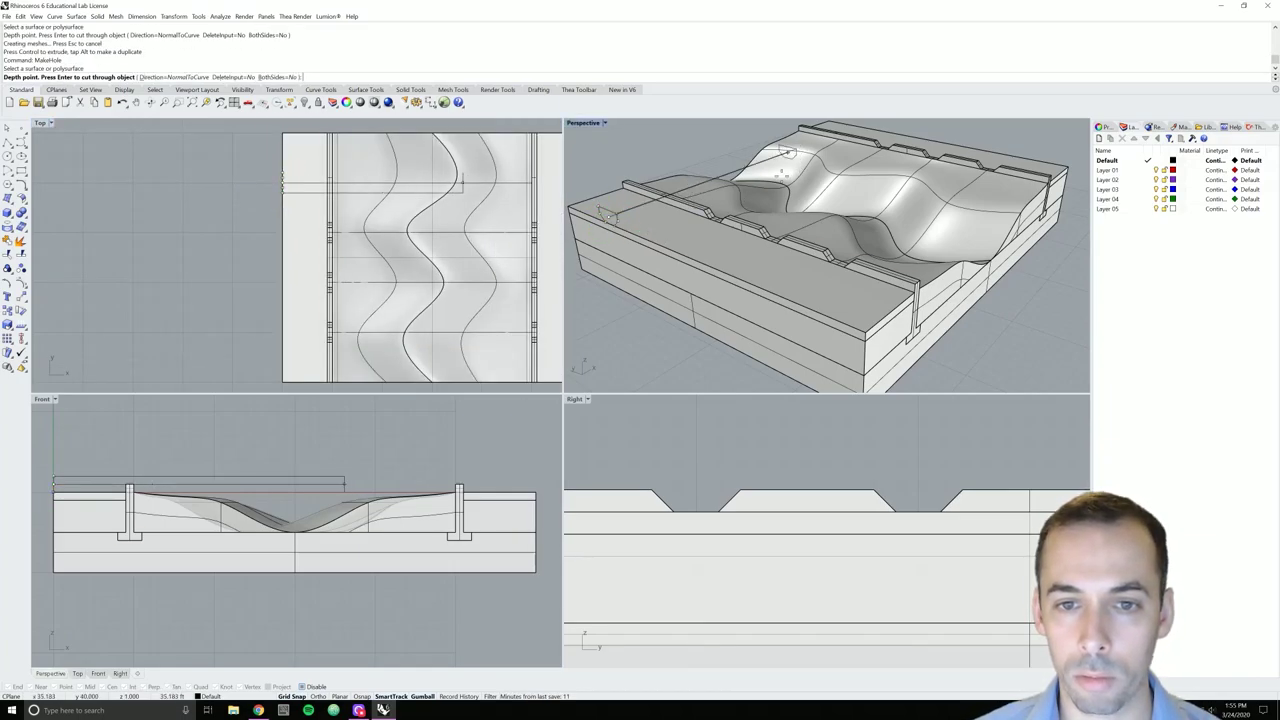
click(607, 214)
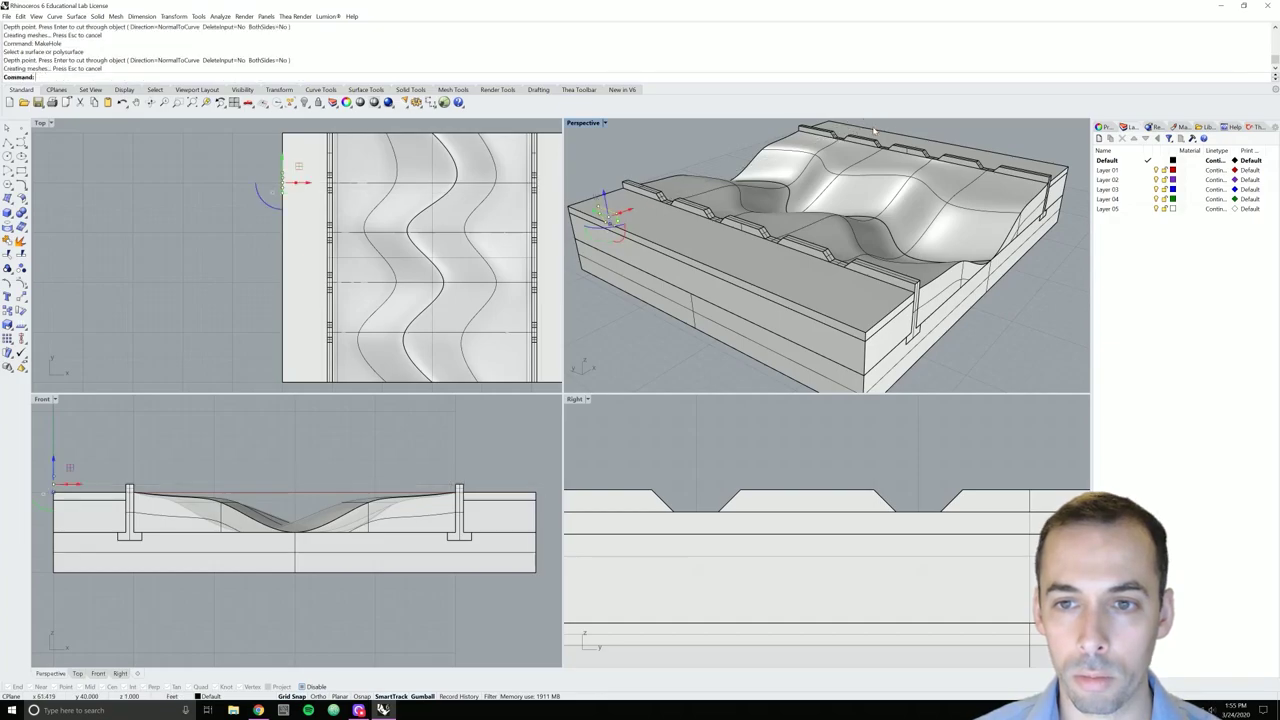
Delete the notch profile curve left at the outer edge of the slab
scroll(747, 200, down, 2)
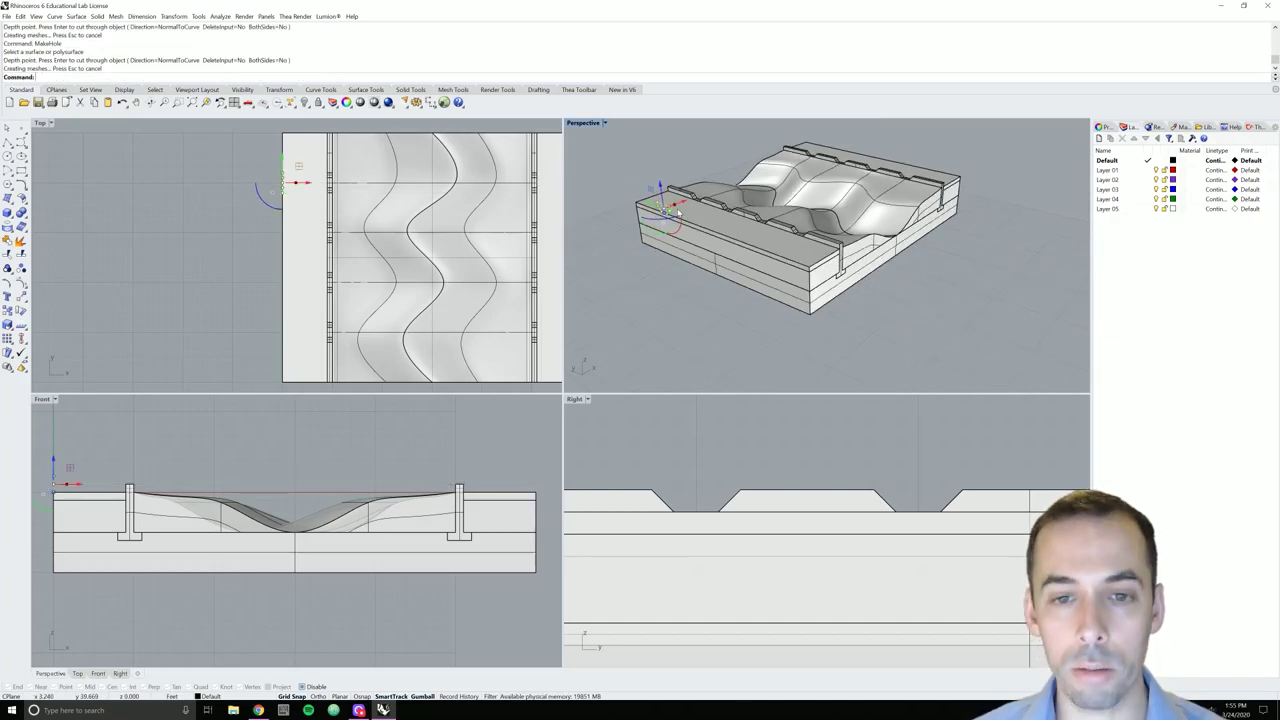
key(Delete)
right_drag(678, 212, 1028, 251)
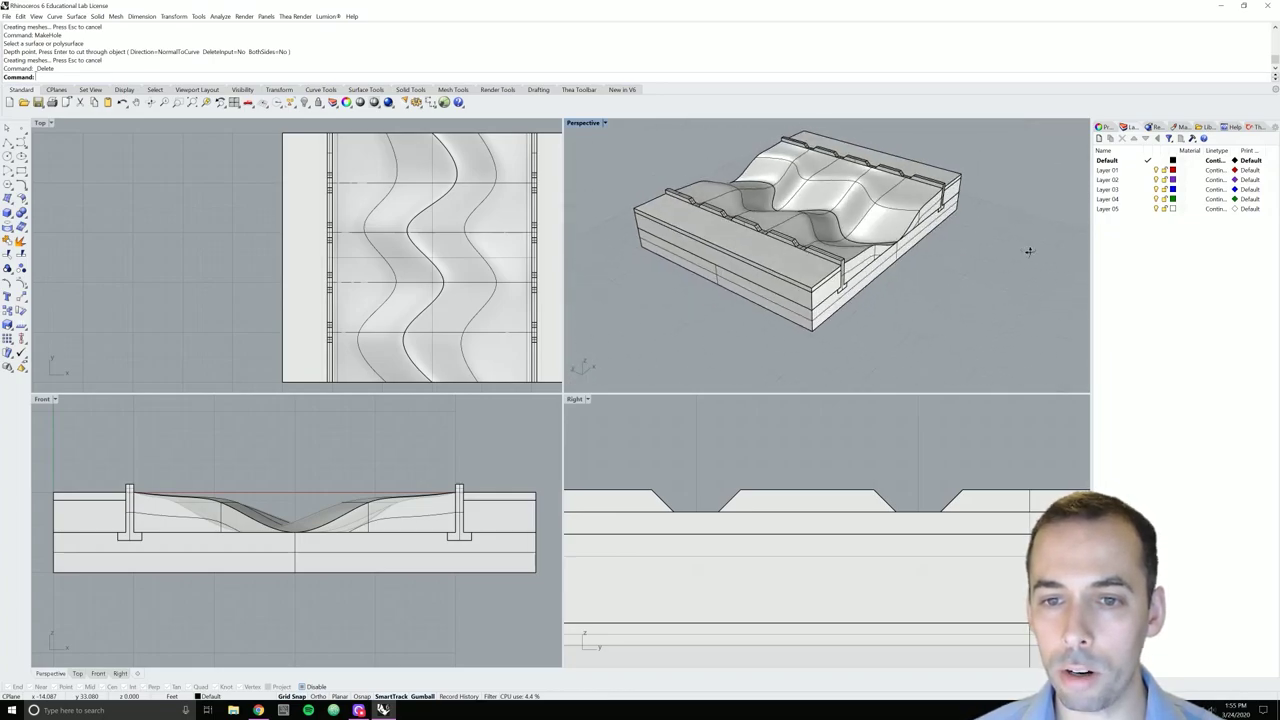
scroll(1028, 251, up, 6)
scroll(836, 255, down, 2)
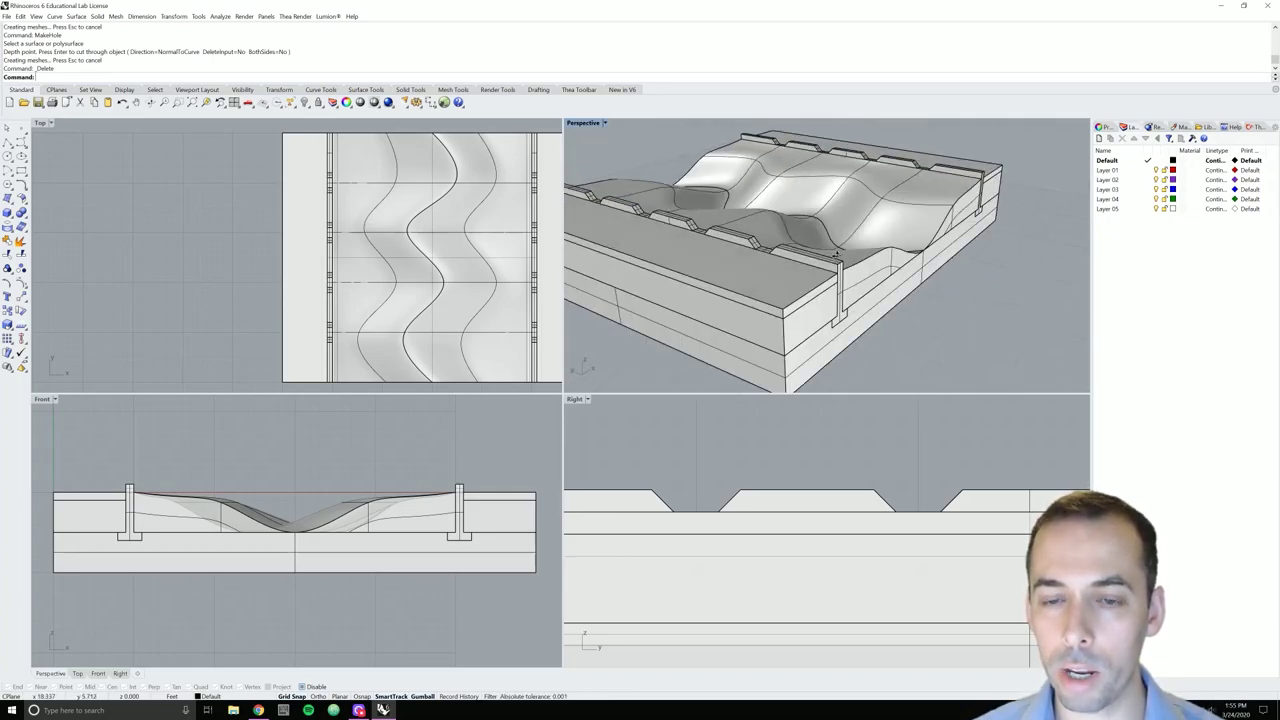
right_drag(830, 196, 854, 204)
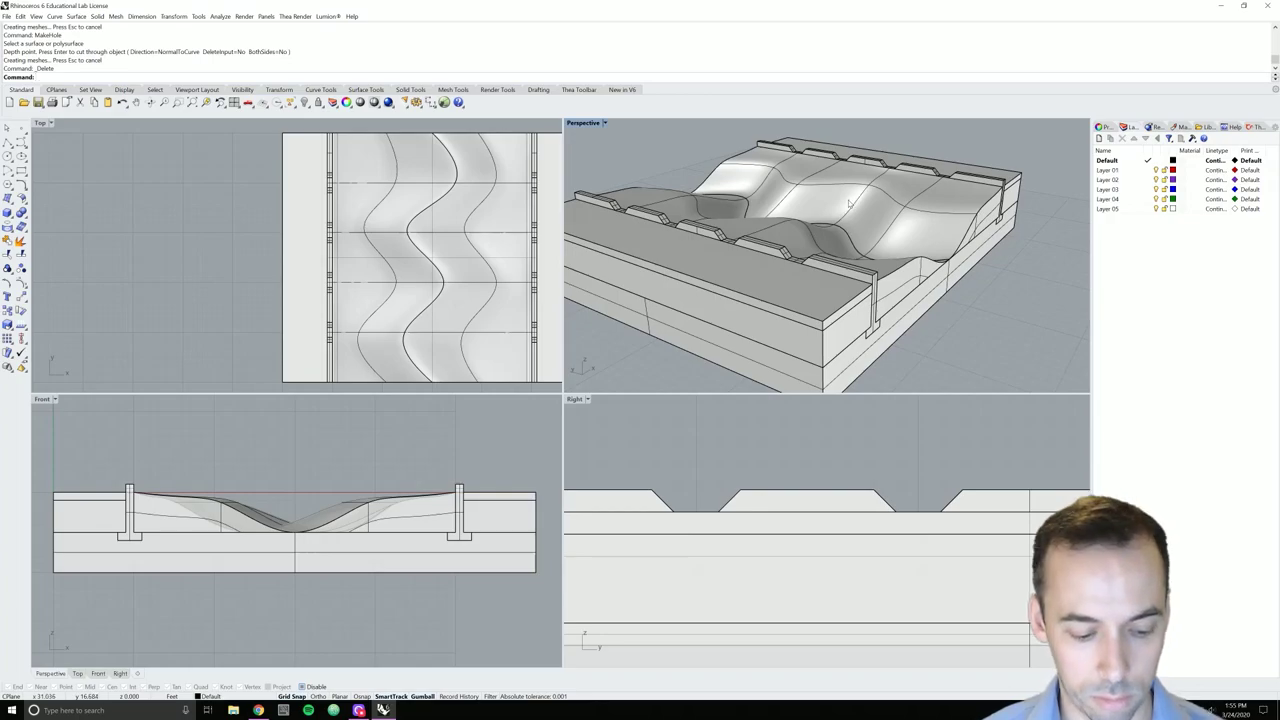
Zoom all viewports to the model extents and examine the notched walls and the middle of the swale
text(z)
key(Return)
text(a)
key(Return)
text(e)
key(Return)
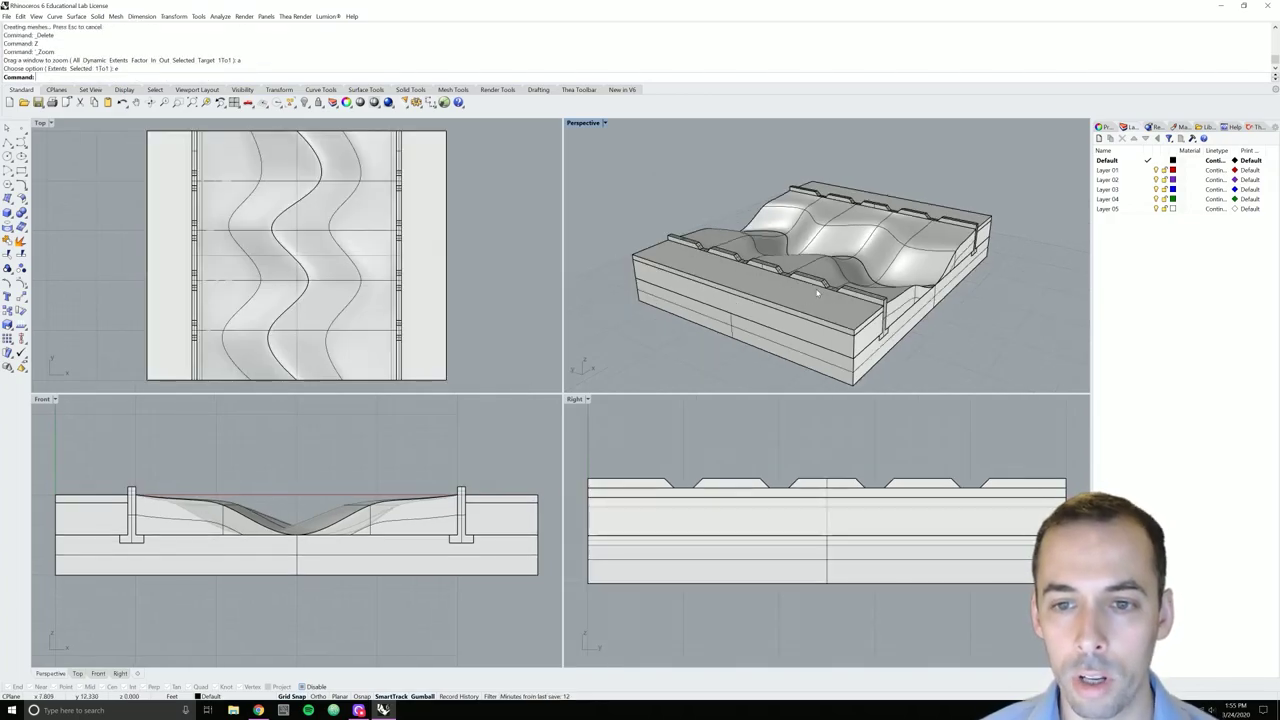
right_drag(817, 293, 842, 245)
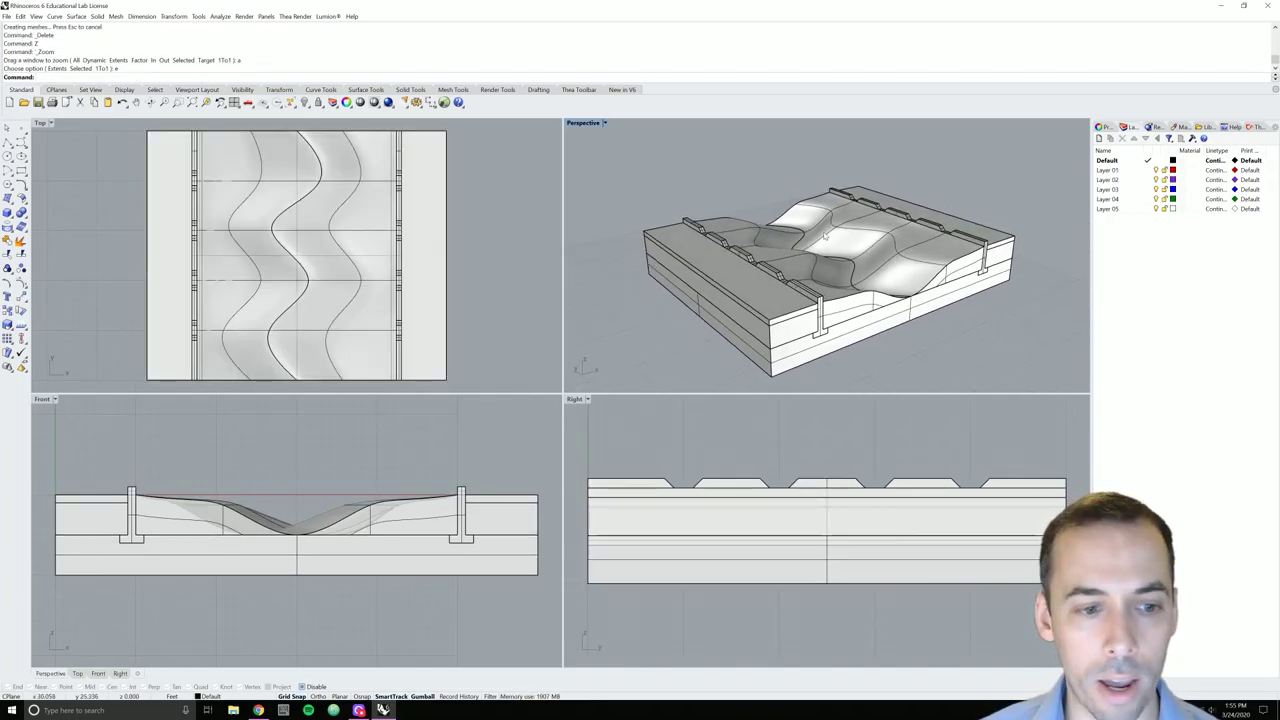
scroll(280, 537, up, 3)
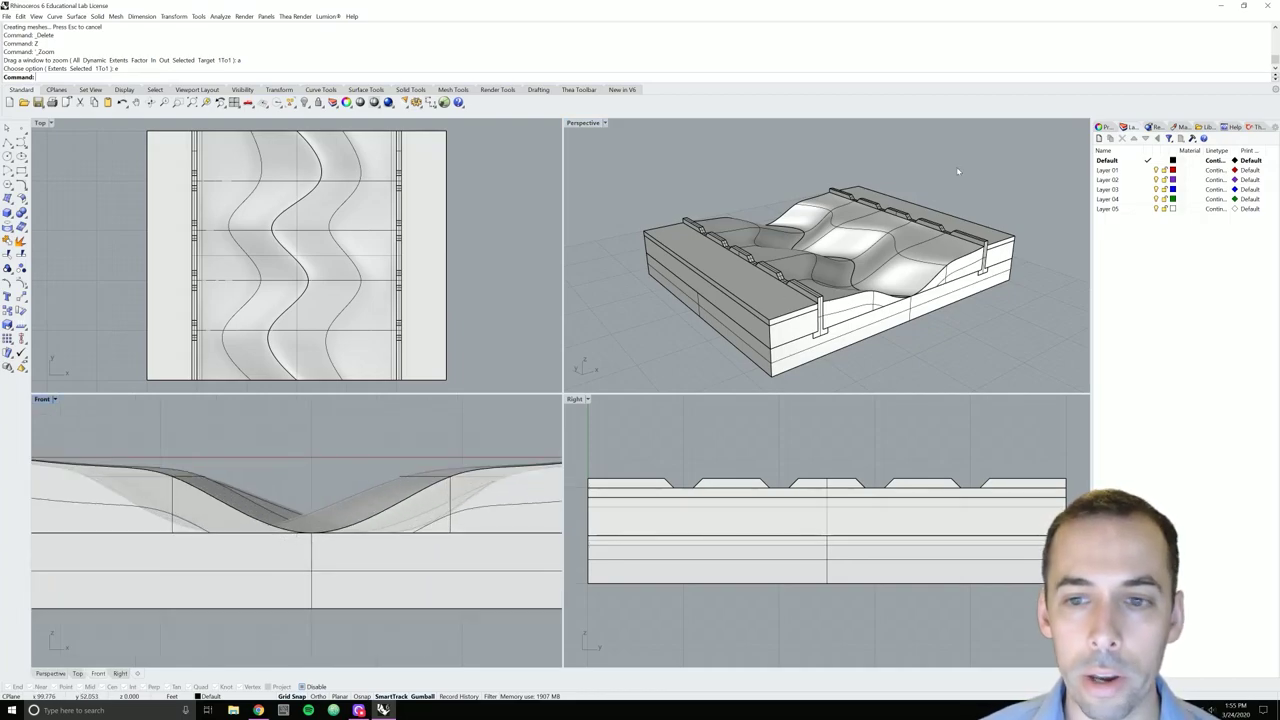
scroll(829, 245, up, 2)
scroll(281, 257, up, 3)
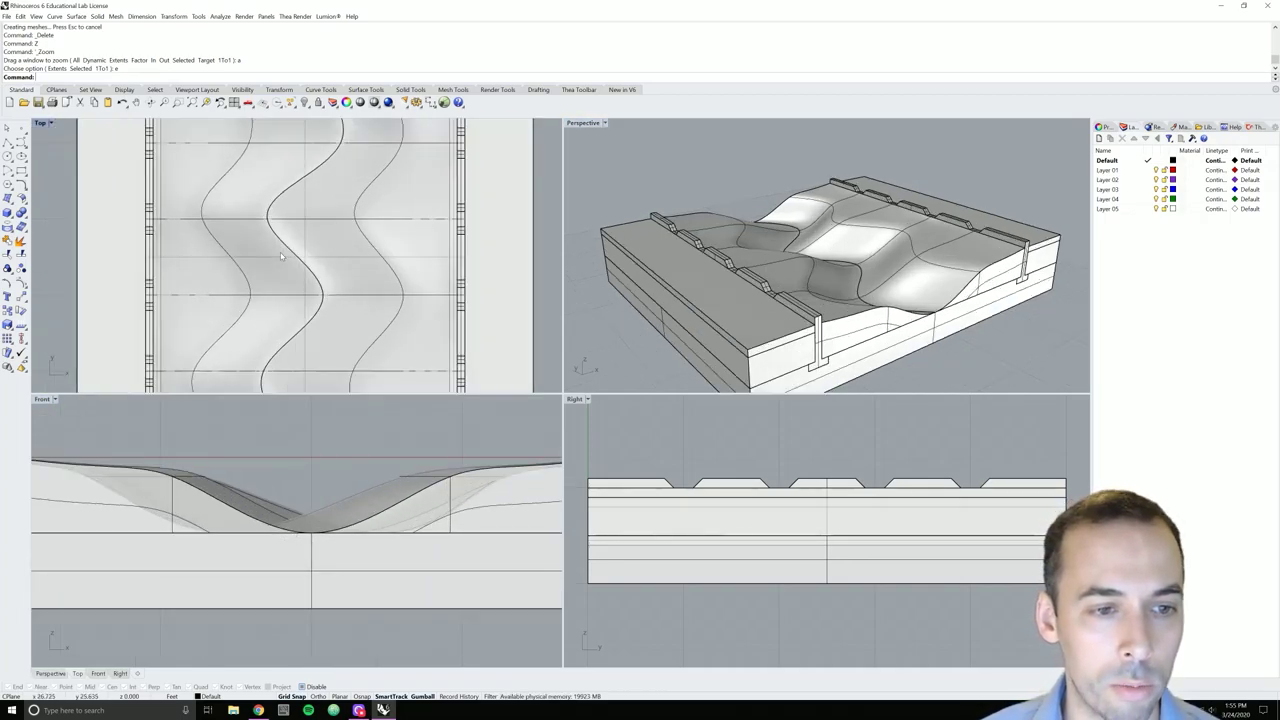
scroll(290, 259, up, 2)
scroll(305, 262, down, 2)
scroll(320, 264, up, 2)
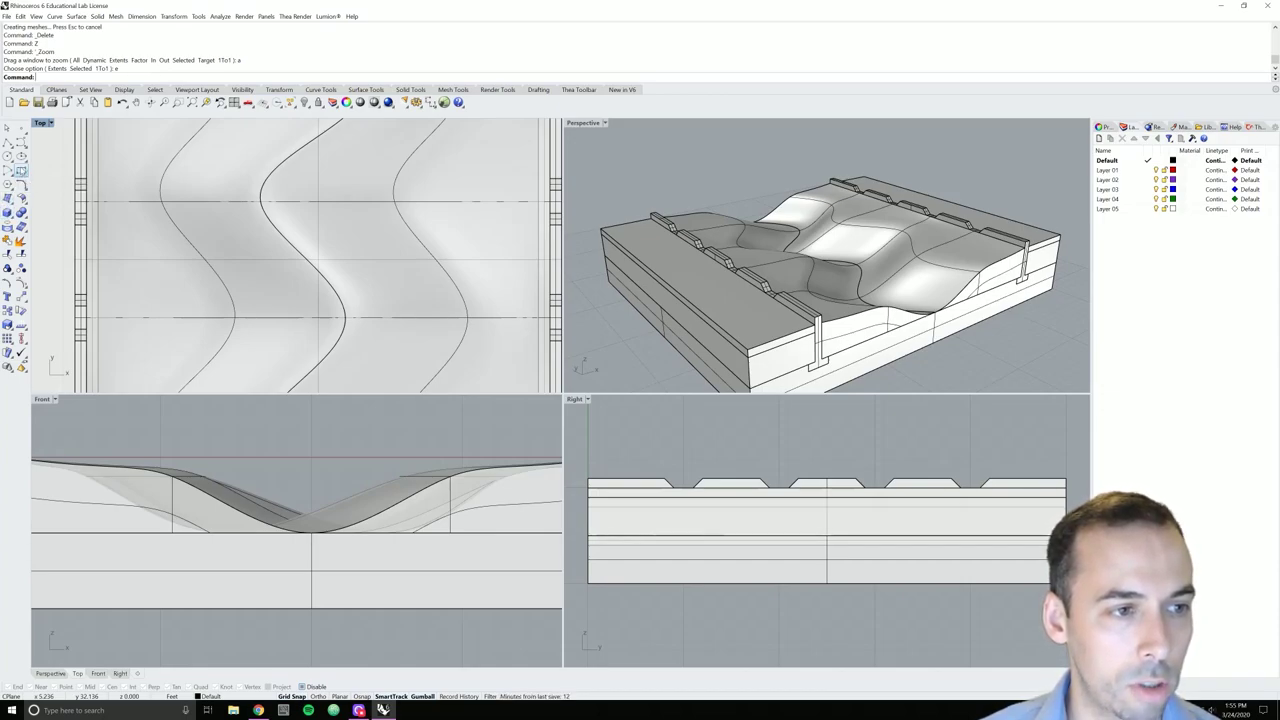
With the Top view in Wireframe, draw a box across the swale from x 19, y 25, about 23 ft long, 1 ft thick and 6 ft deep
click(7, 213)
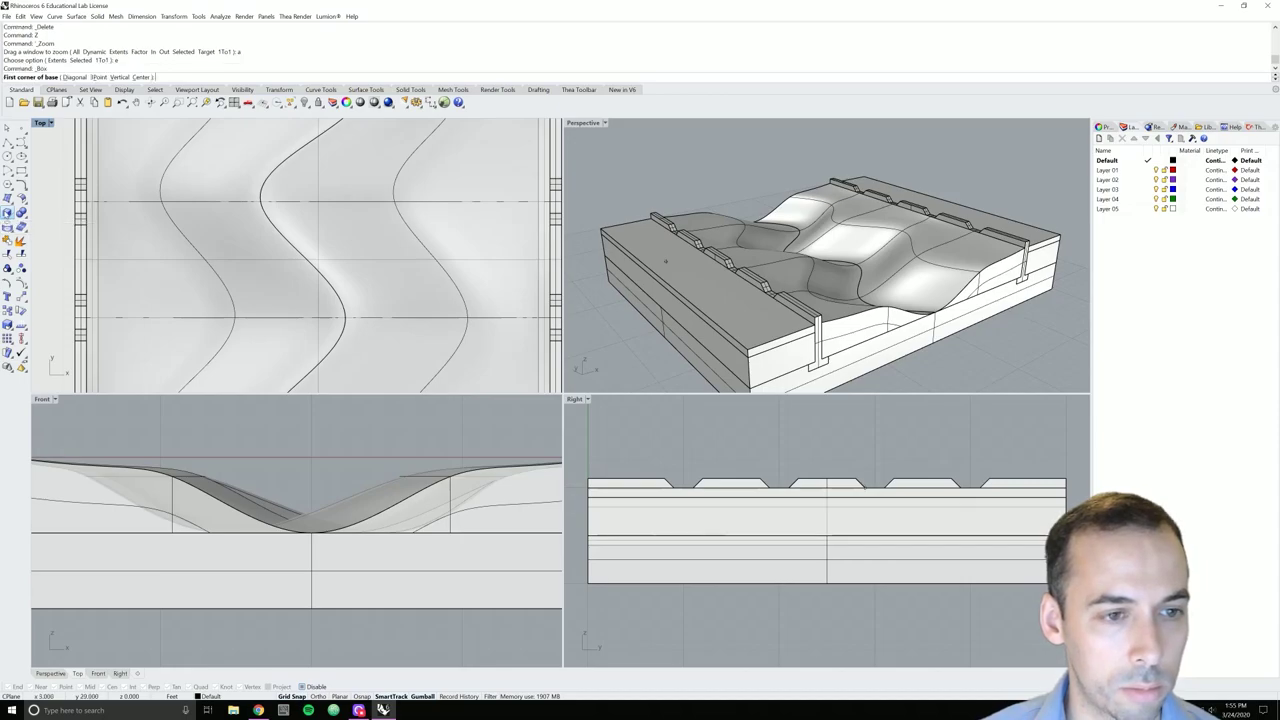
scroll(245, 247, down, 2)
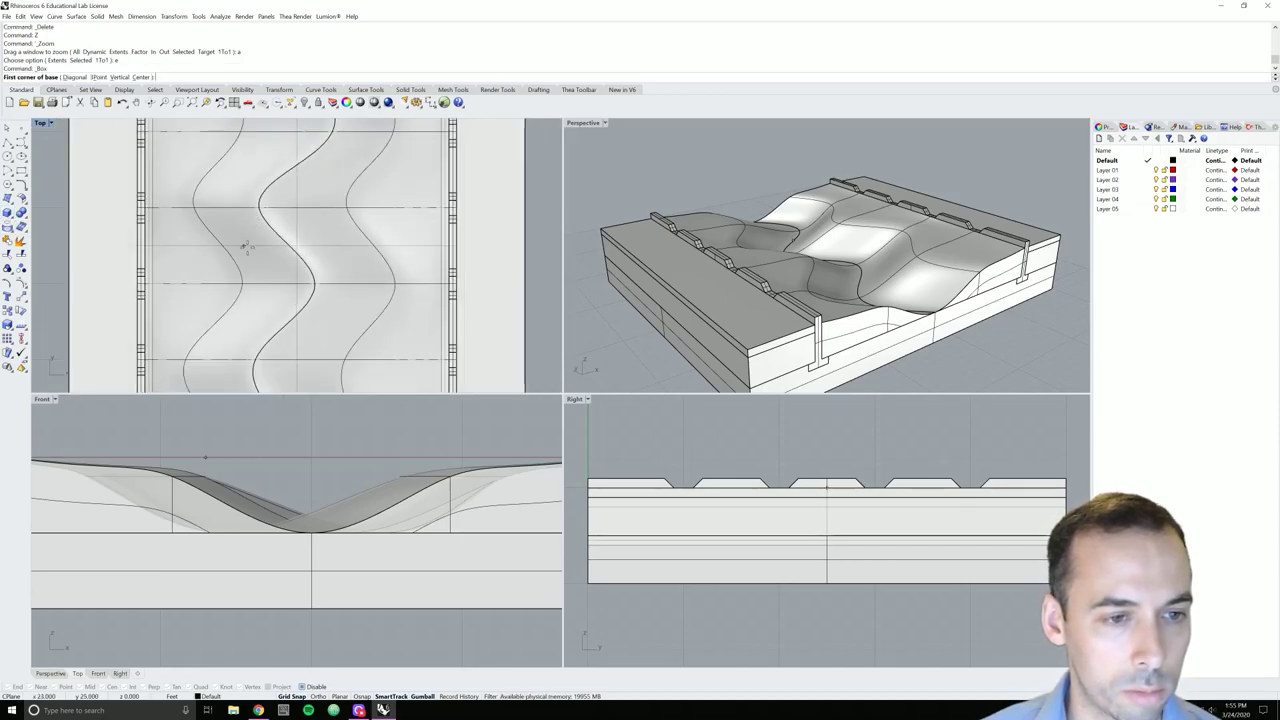
click(51, 123)
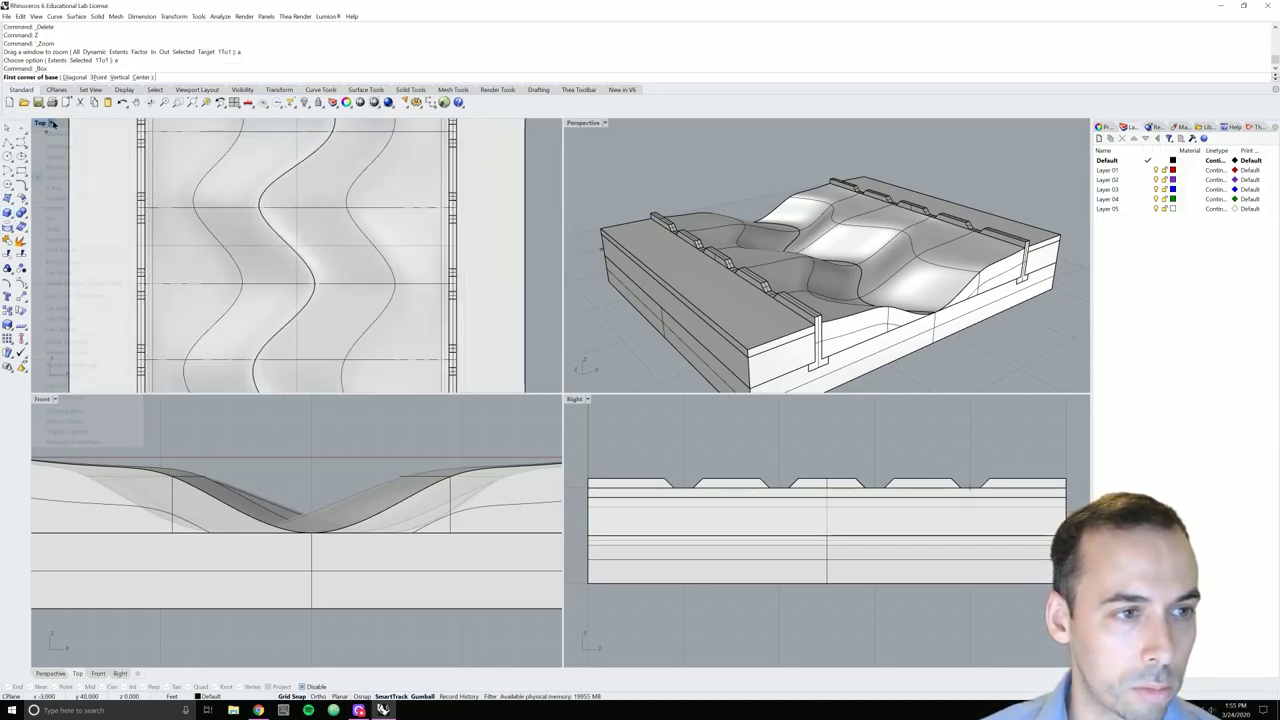
click(62, 150)
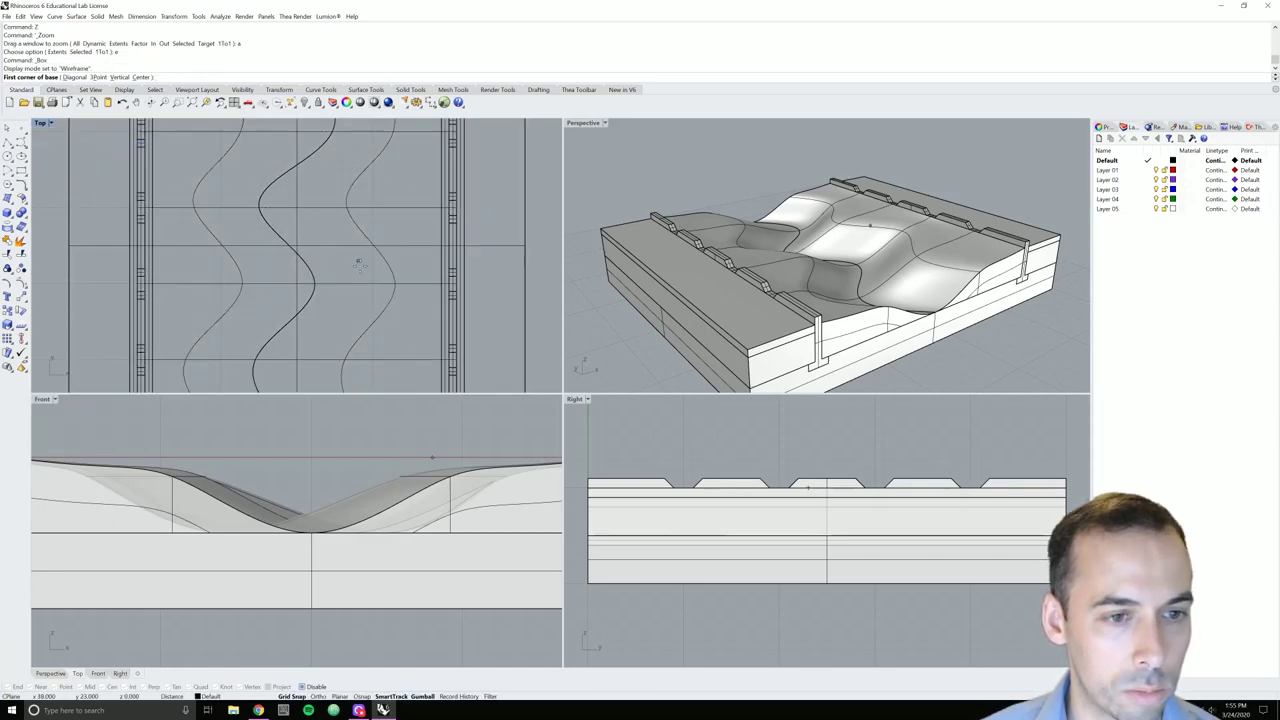
scroll(304, 259, up, 1)
scroll(285, 241, up, 1)
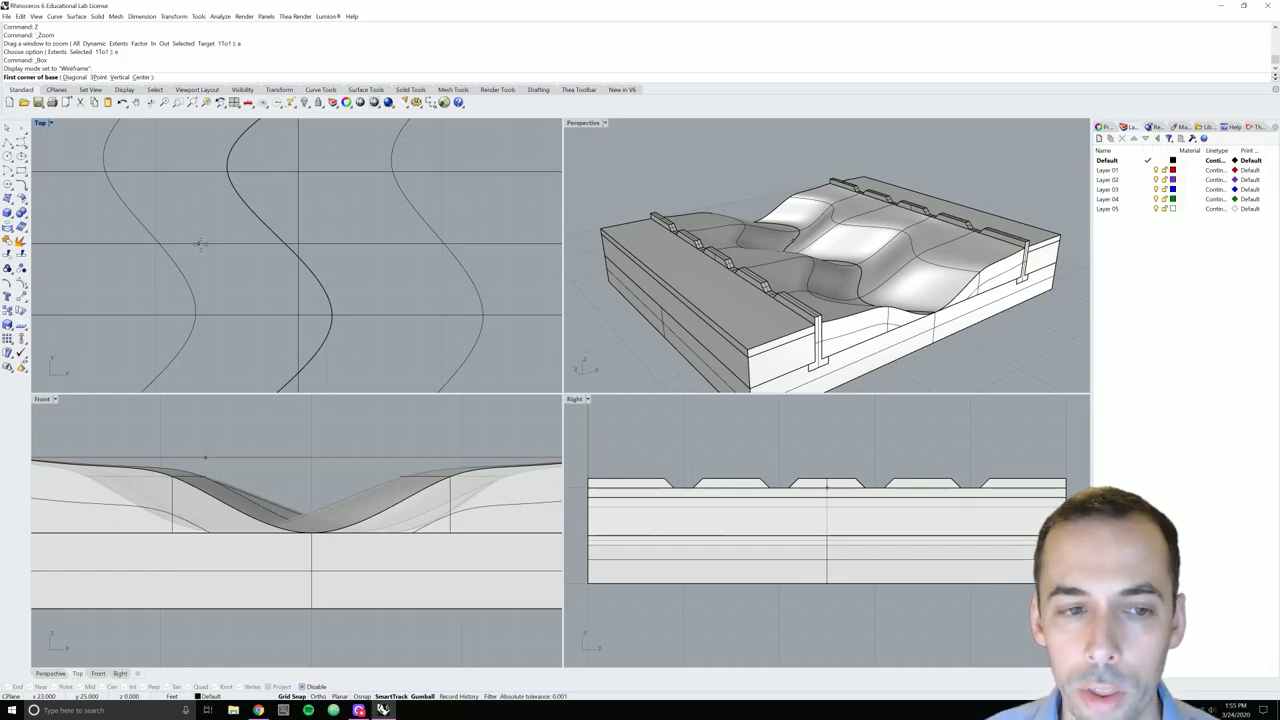
click(141, 245)
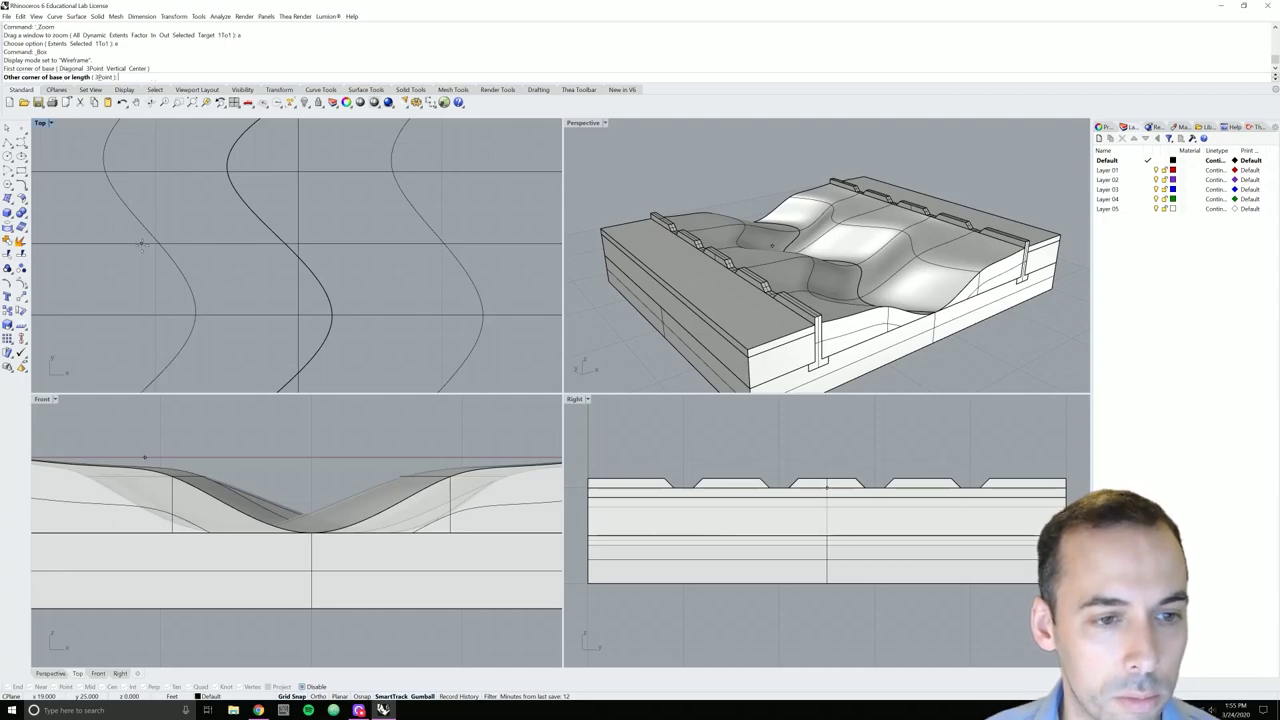
click(470, 253)
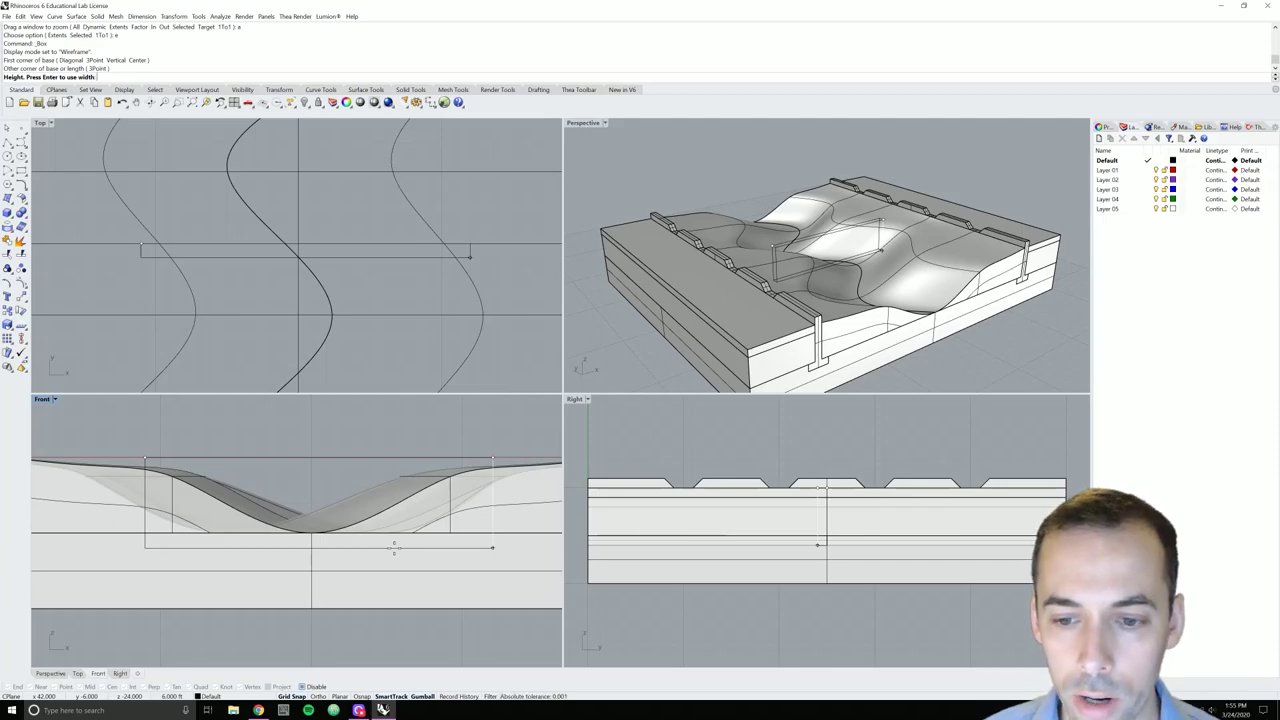
click(394, 547)
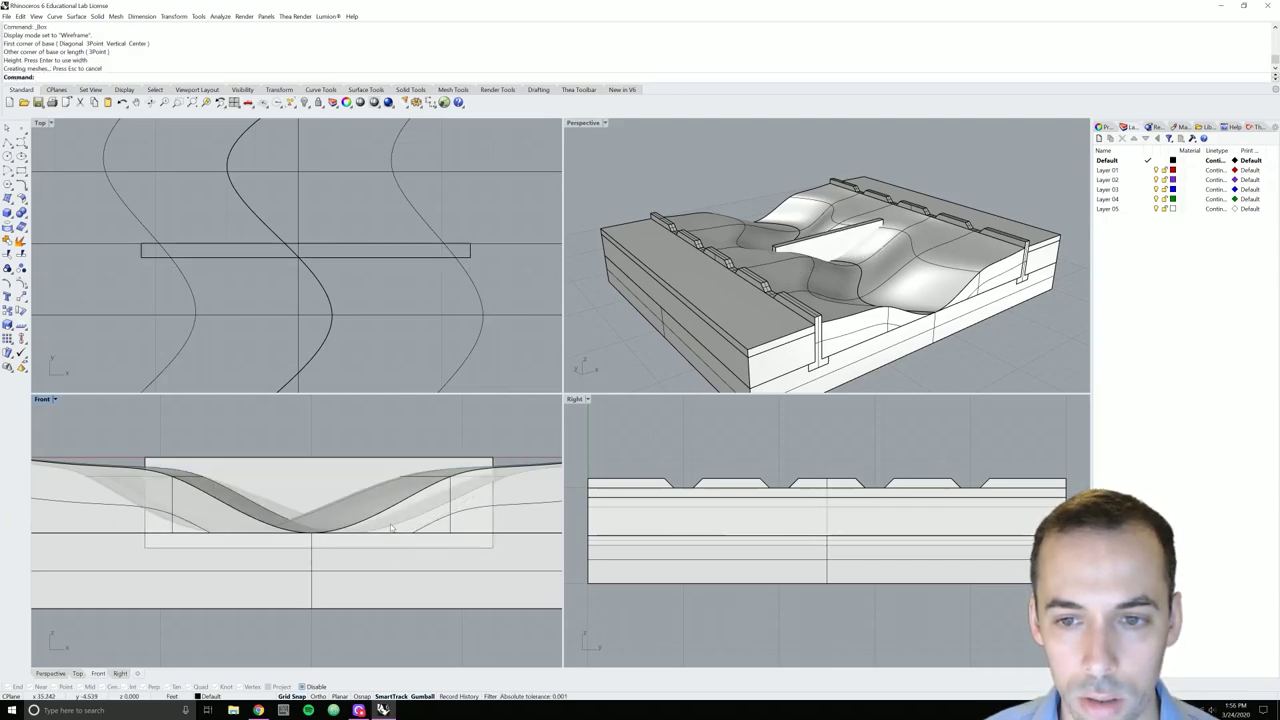
Scale the box's length symmetrically about its center to about 17 ft and check how it meets the swale ground
right_drag(760, 290, 878, 282)
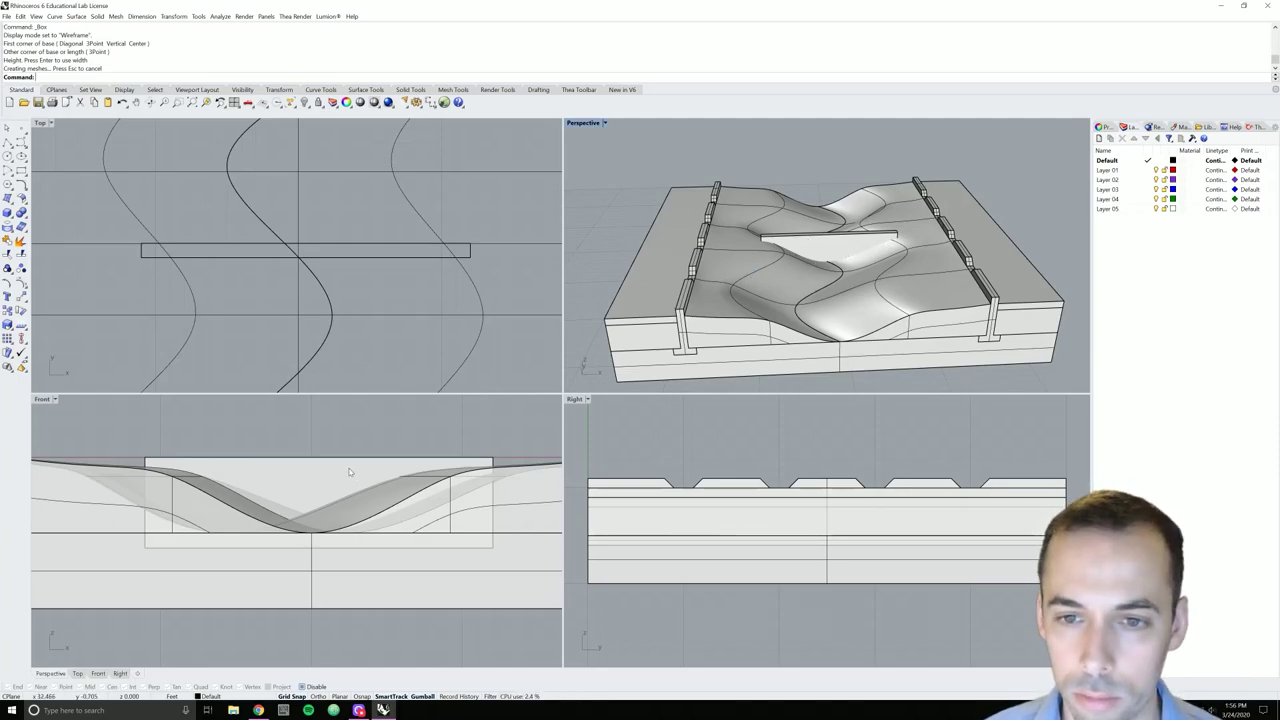
click(377, 257)
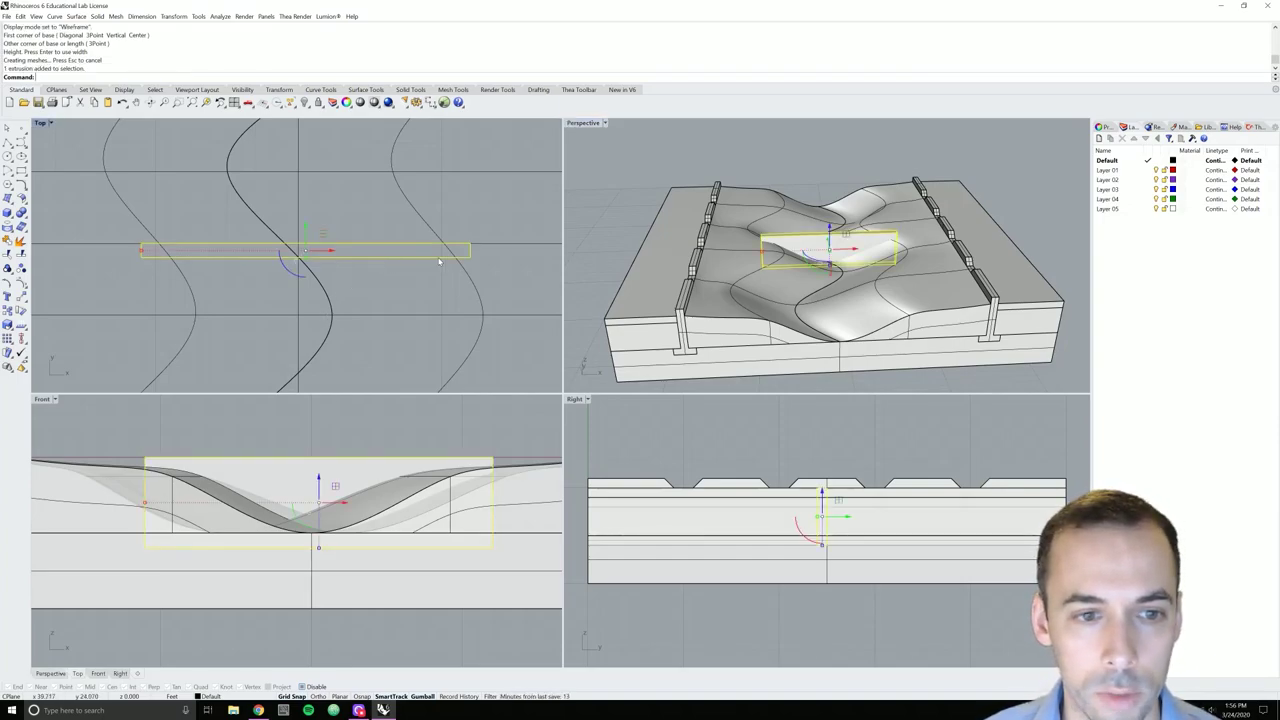
drag(148, 254, 184, 254)
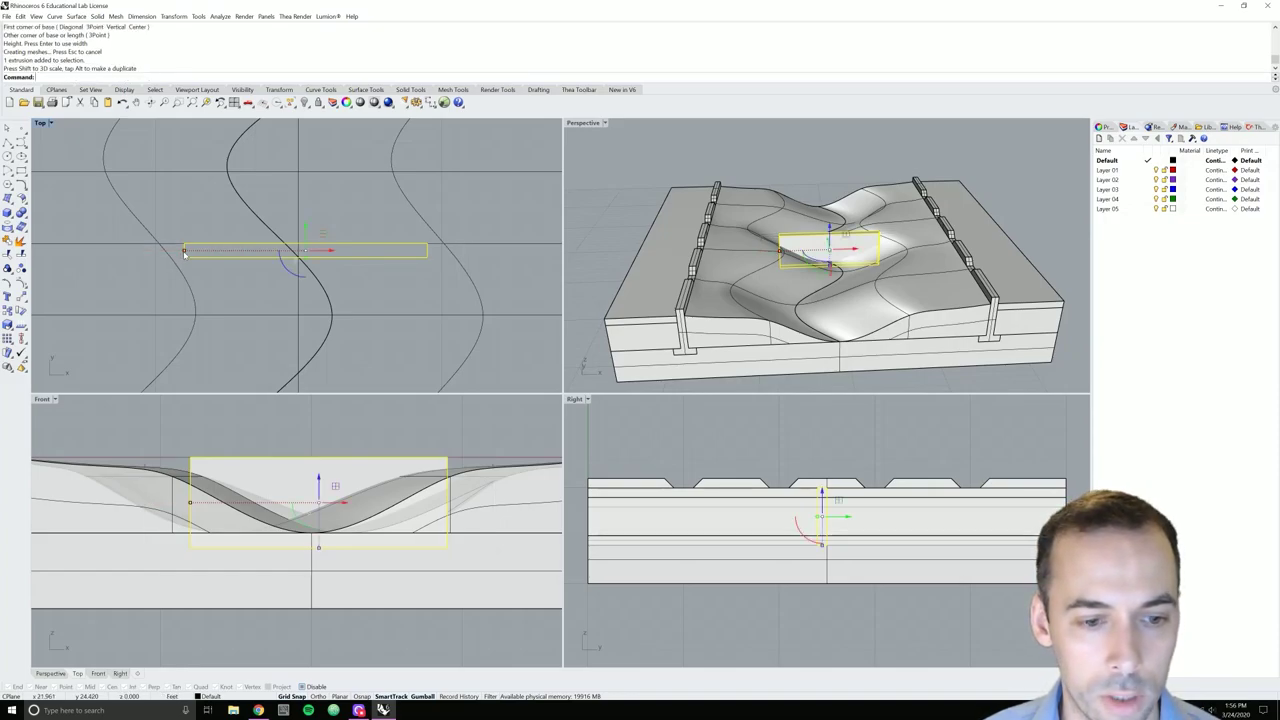
click(873, 147)
right_drag(873, 147, 822, 246)
scroll(826, 280, up, 8)
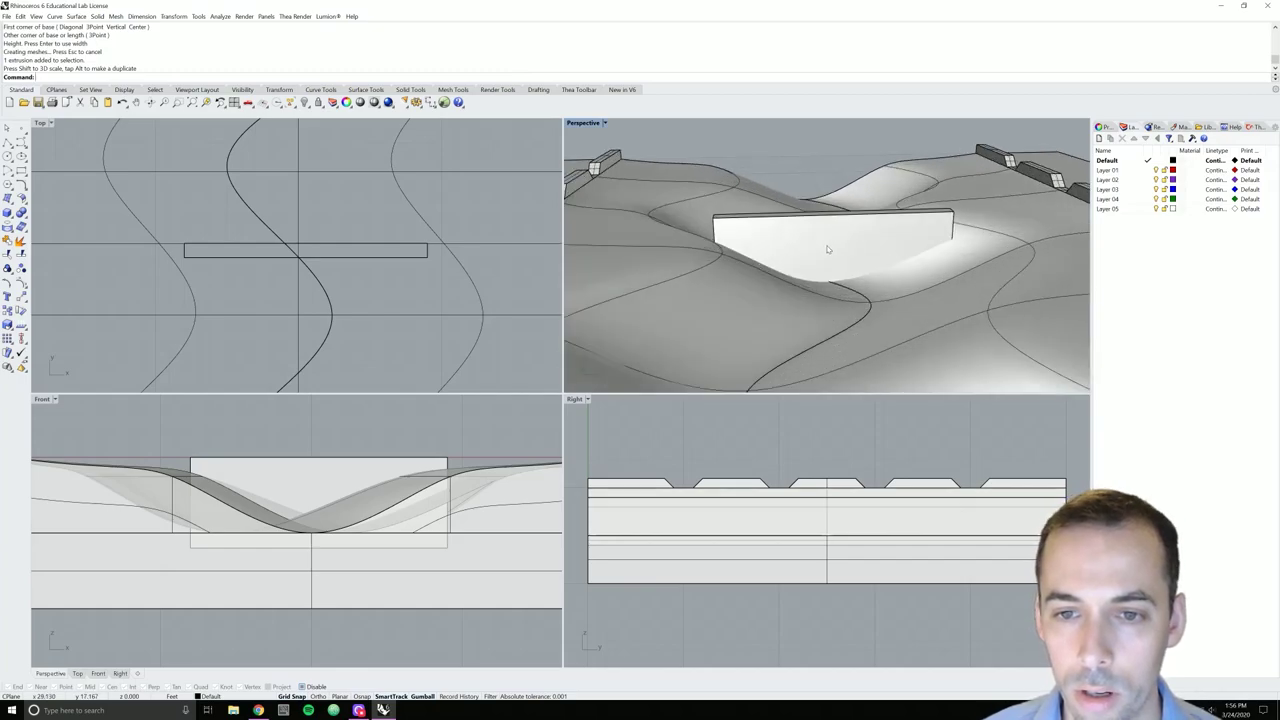
right_drag(829, 298, 824, 252)
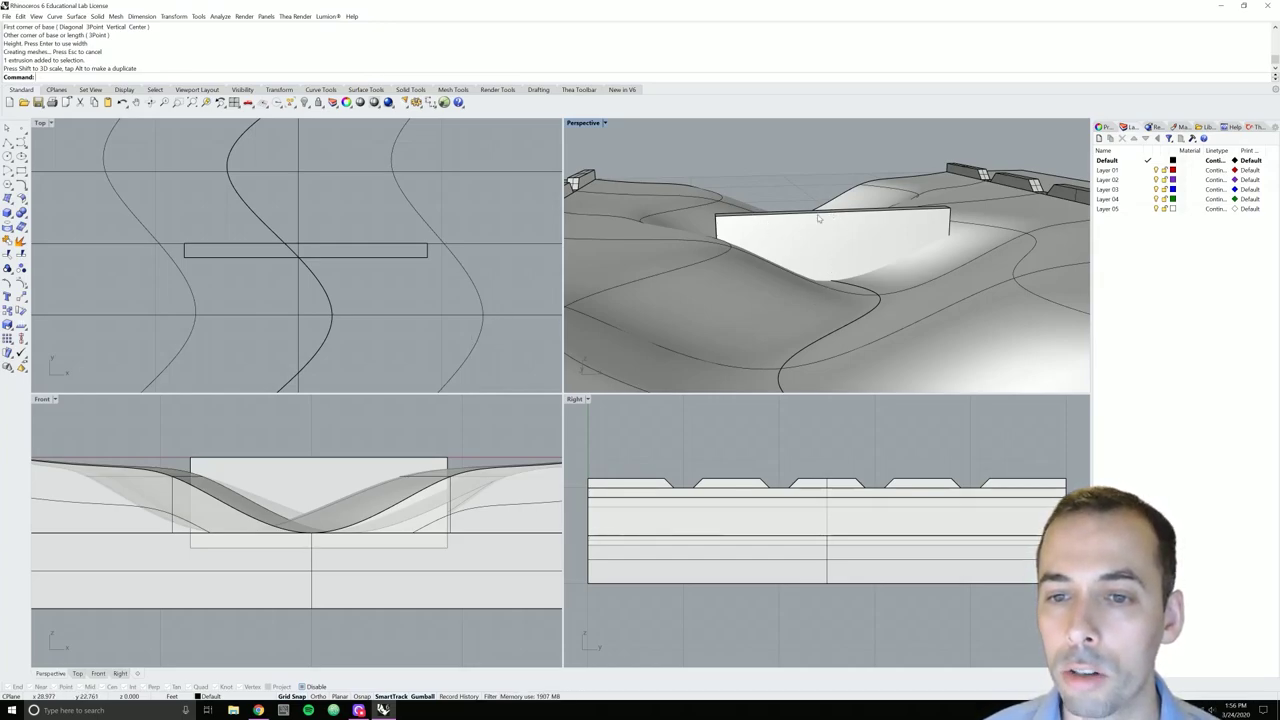
Start a rectangle over the face of the cross-swale box in the Front view
right_drag(333, 346, 326, 334)
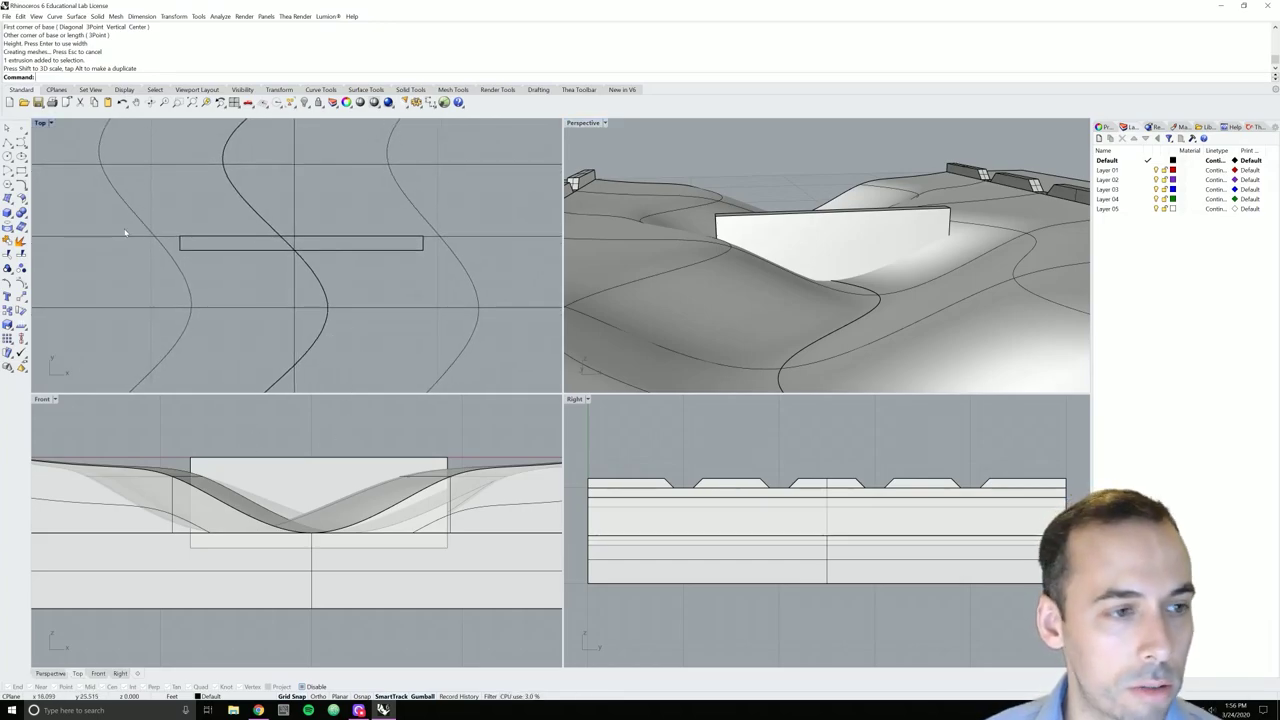
click(21, 171)
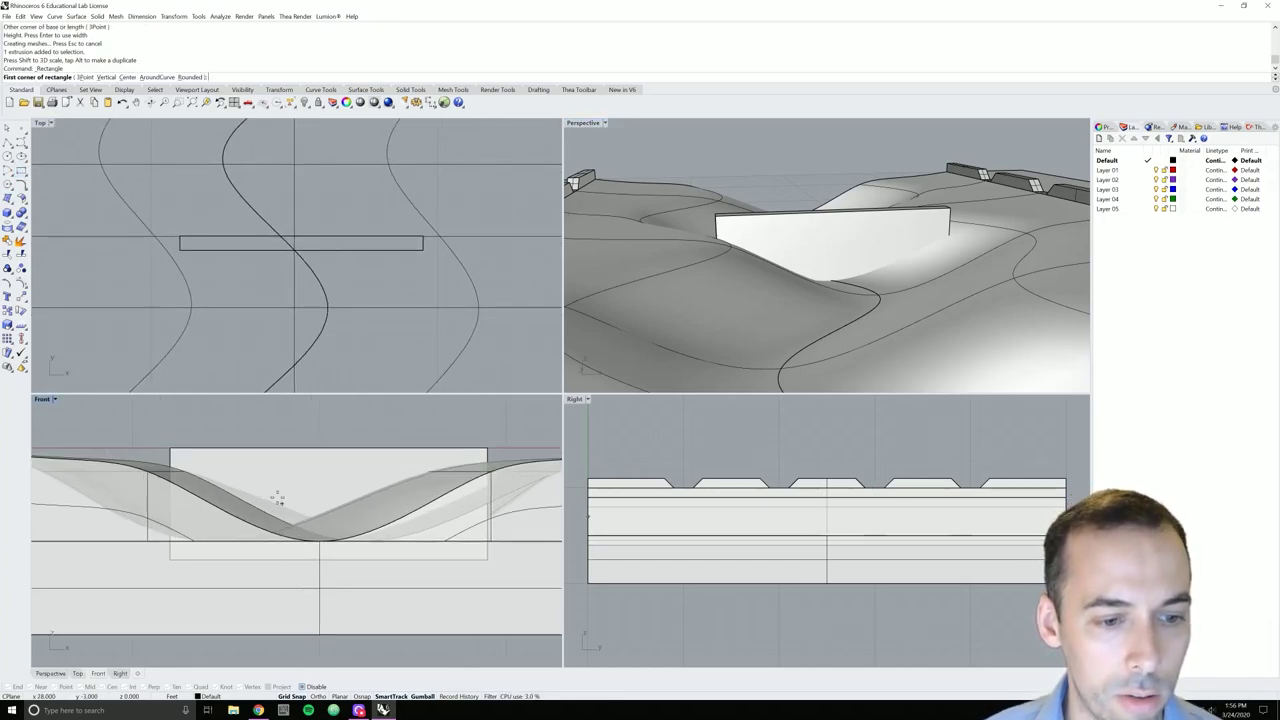
scroll(234, 491, up, 2)
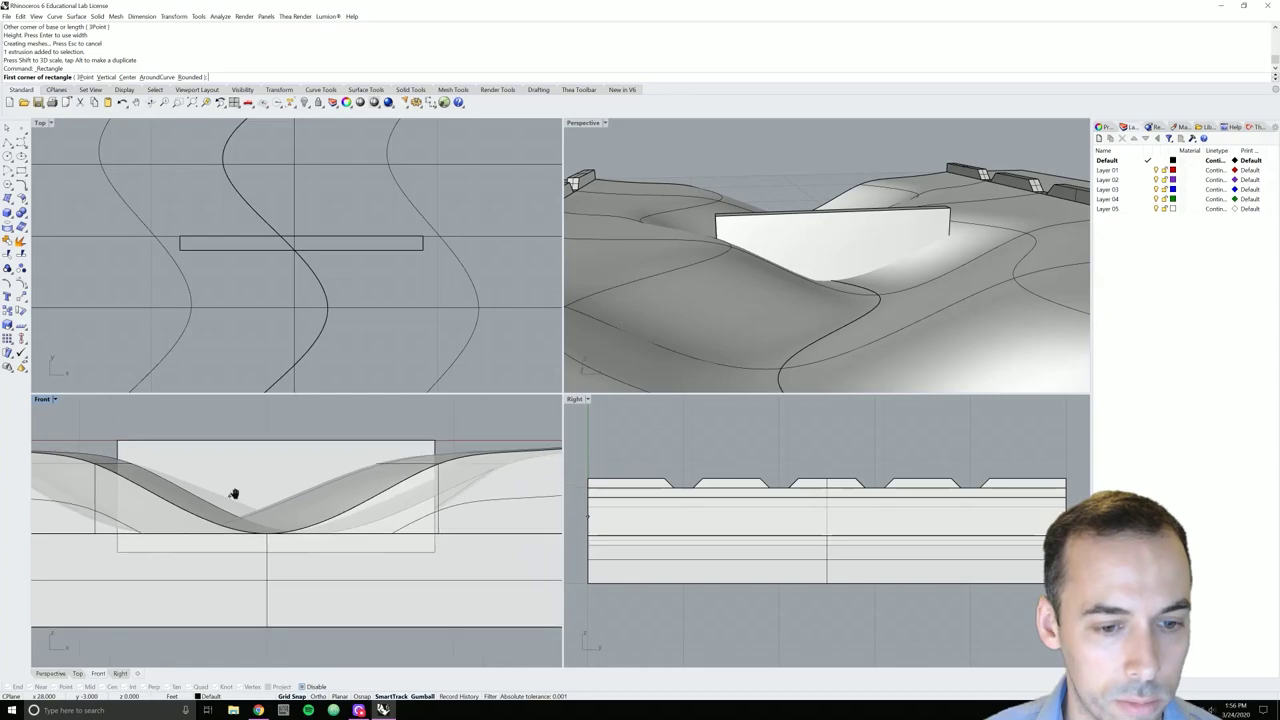
Draw a rectangle about 6 by 3 ft down from the wall's top edge and move it onto the wall's front face
click(200, 441)
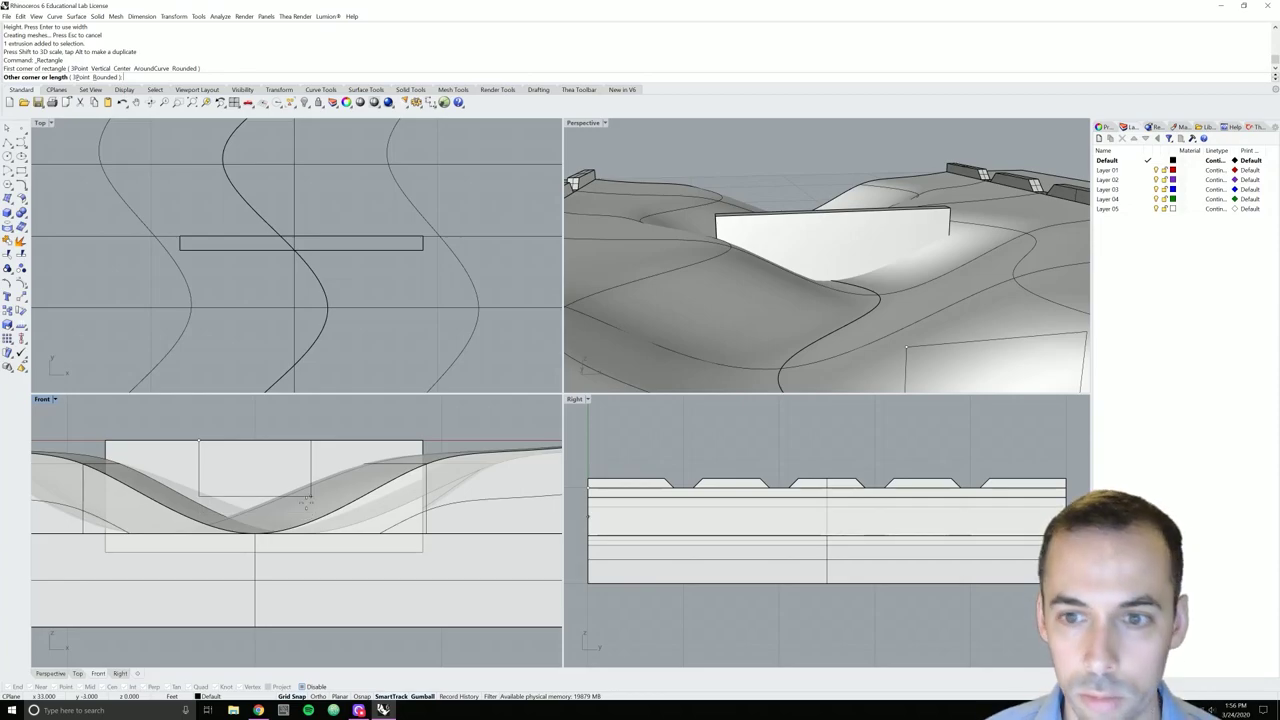
click(306, 500)
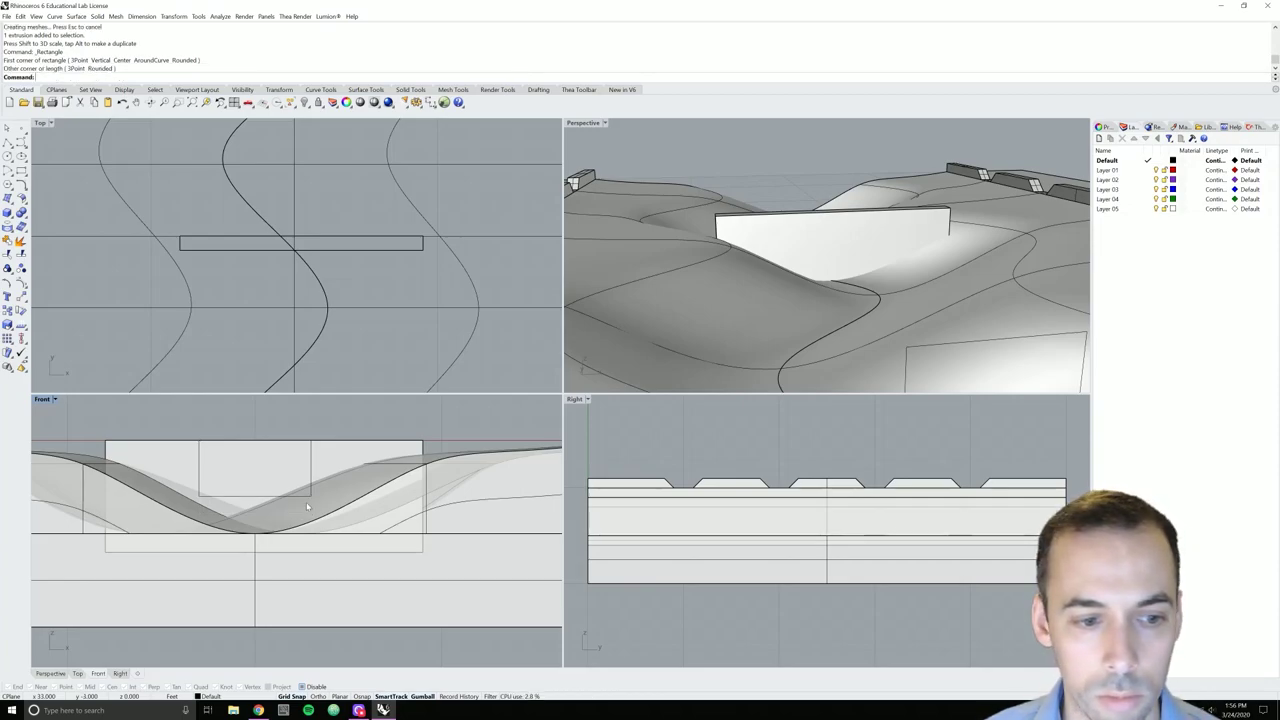
click(922, 346)
scroll(320, 320, down, 4)
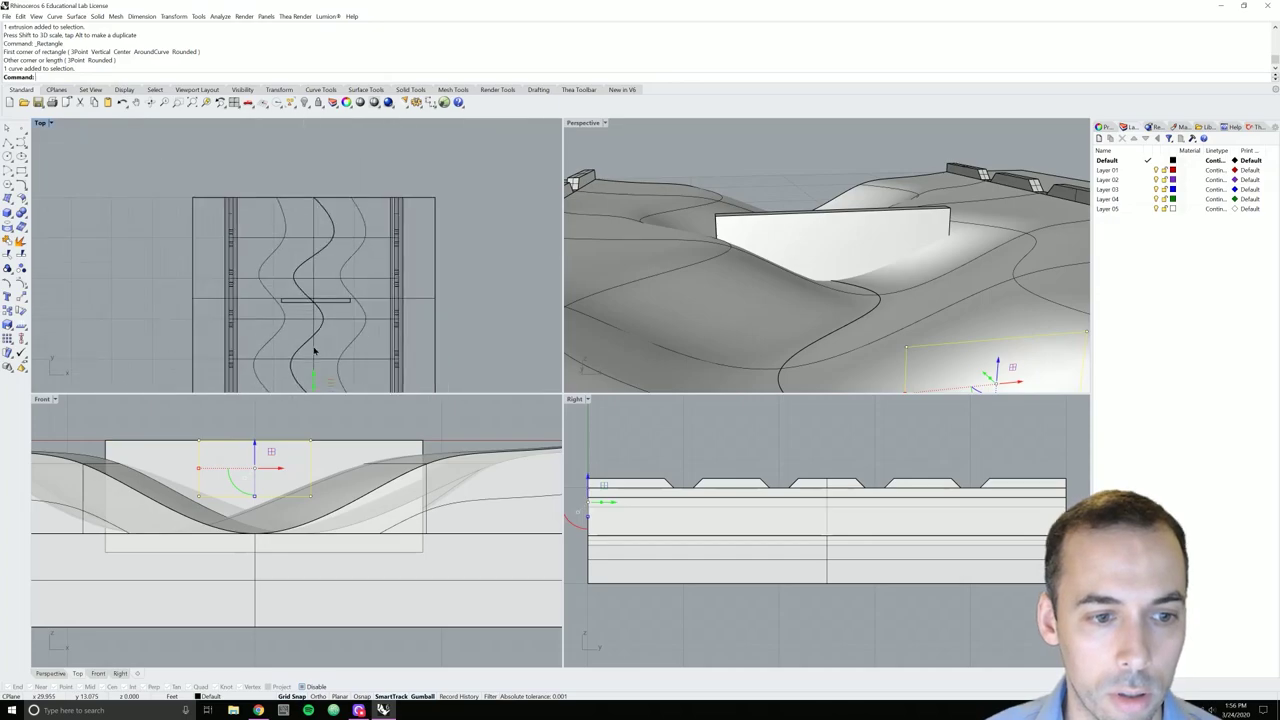
right_drag(314, 350, 298, 326)
drag(298, 352, 294, 261)
click(756, 167)
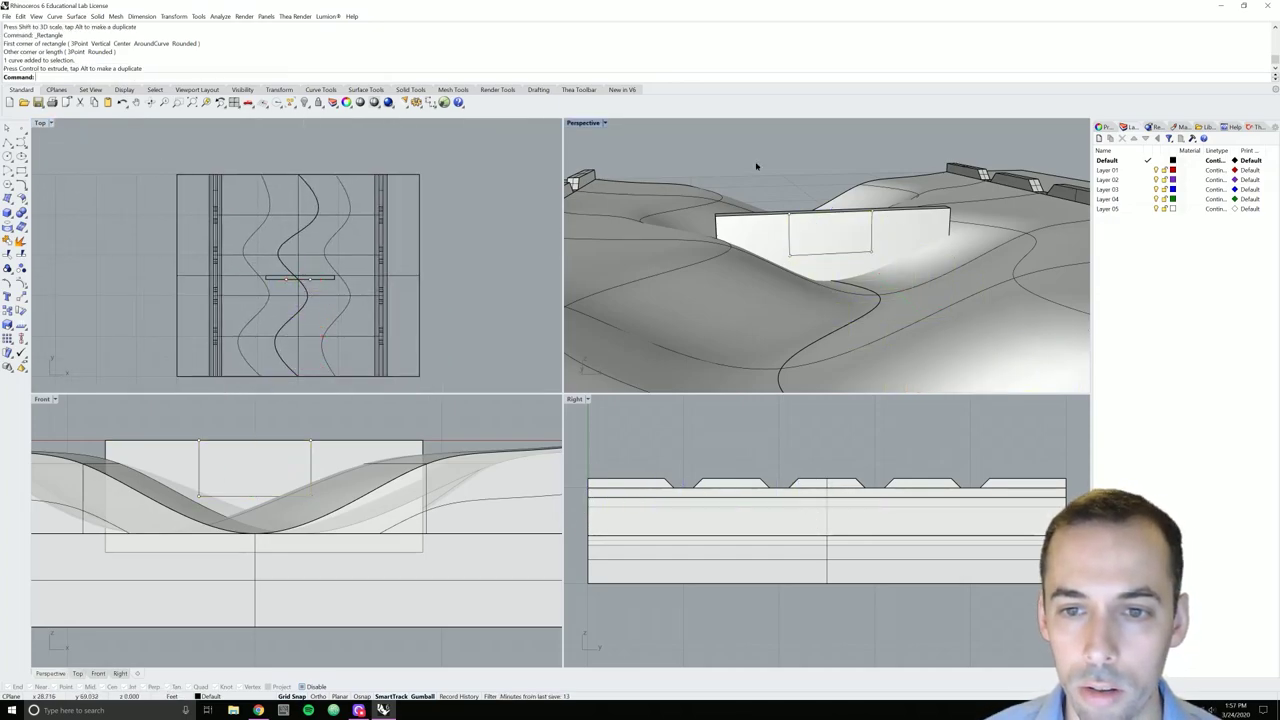
Try to stretch the rectangle downward in the perspective view with Scale1D, using its upper corner as the base point
scroll(856, 208, up, 5)
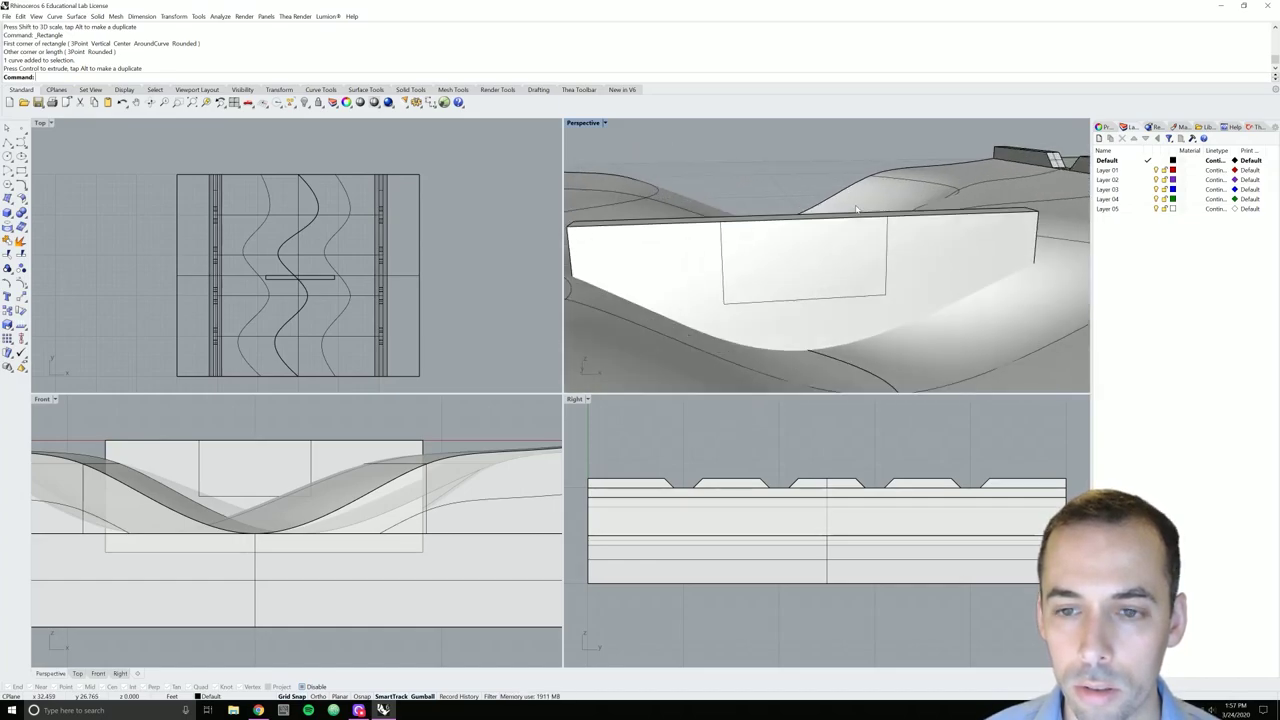
click(822, 303)
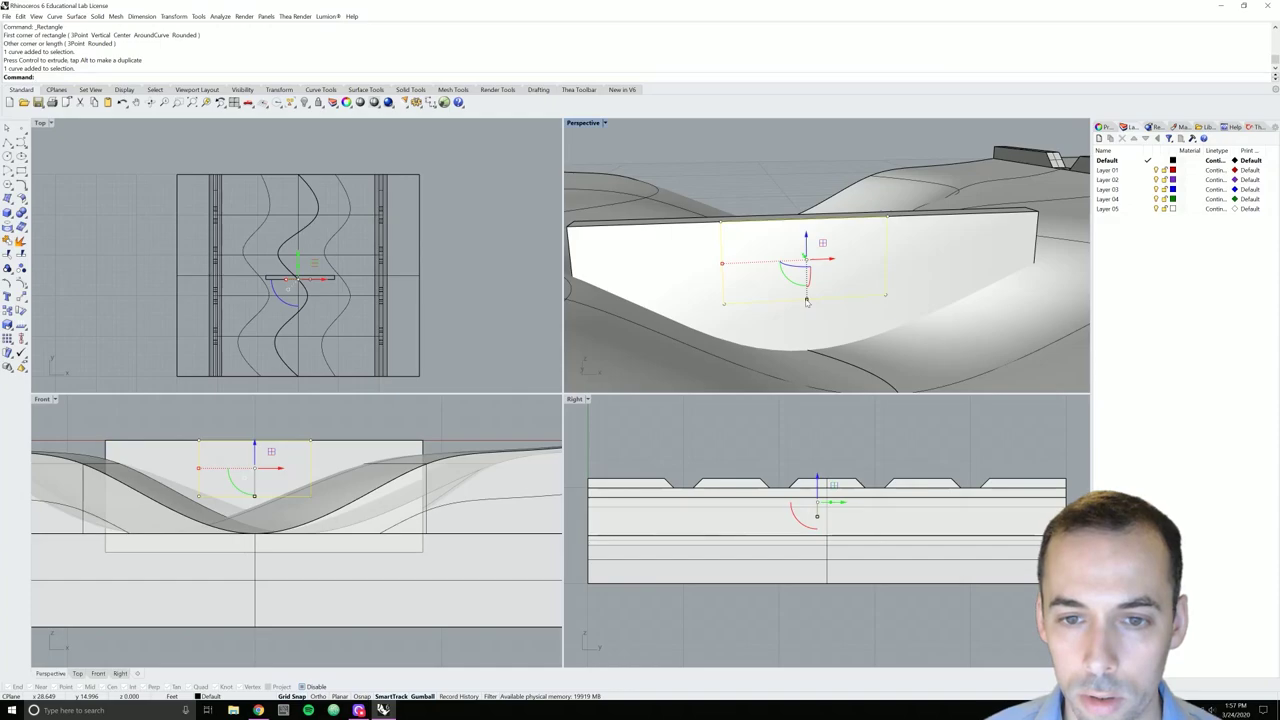
text(scale1d)
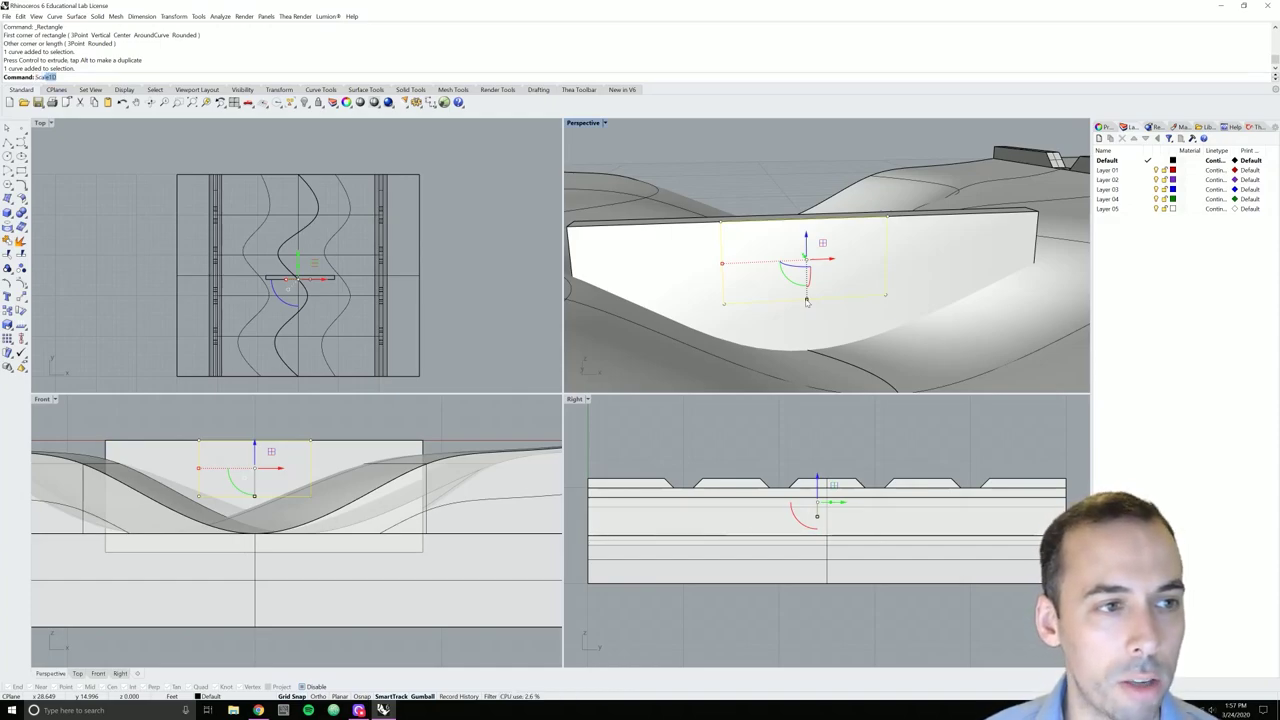
key(Return)
click(720, 222)
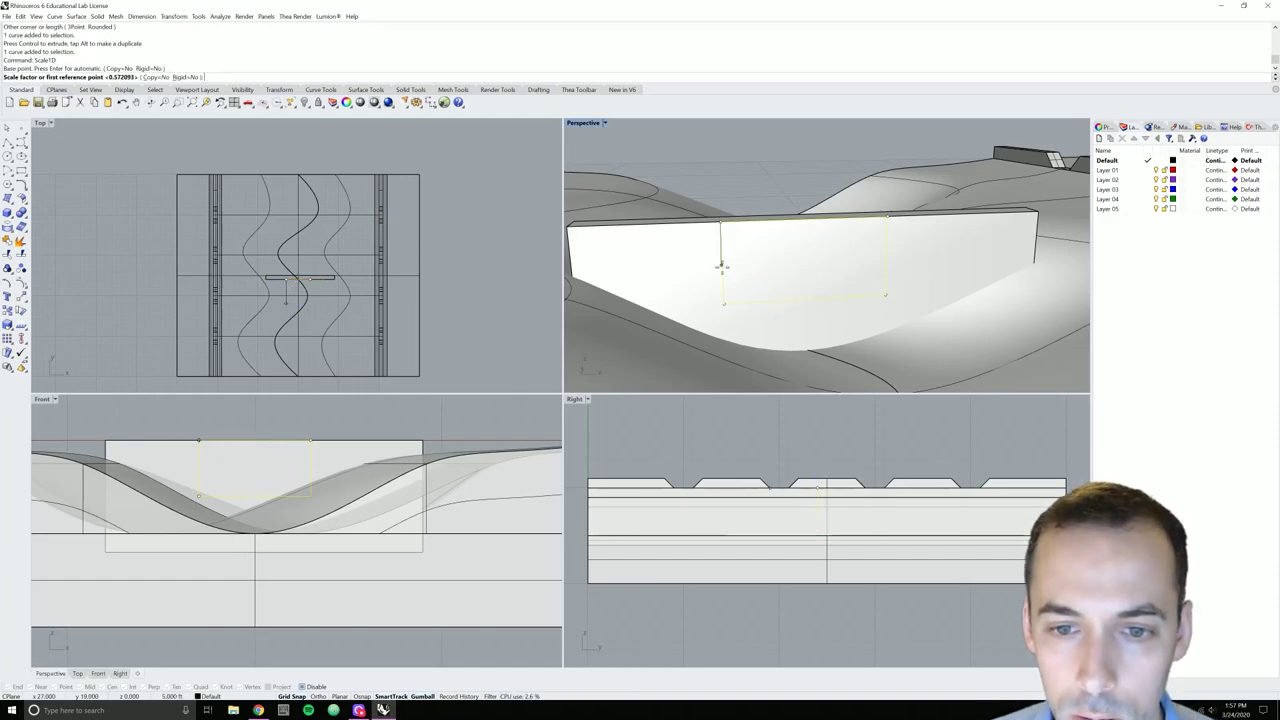
click(723, 303)
click(727, 320)
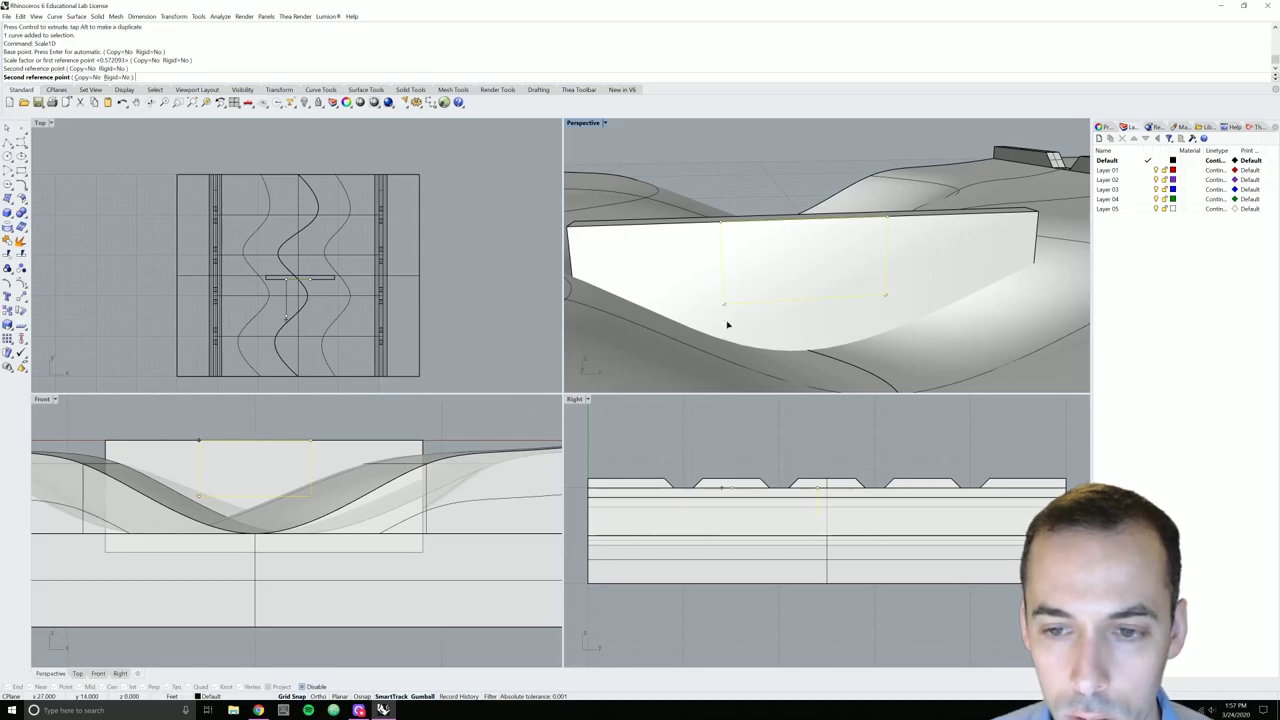
Scale the rectangle vertically with Scale1D in the front view, from its upper corner to about 4 ft high
scroll(196, 466, up, 3)
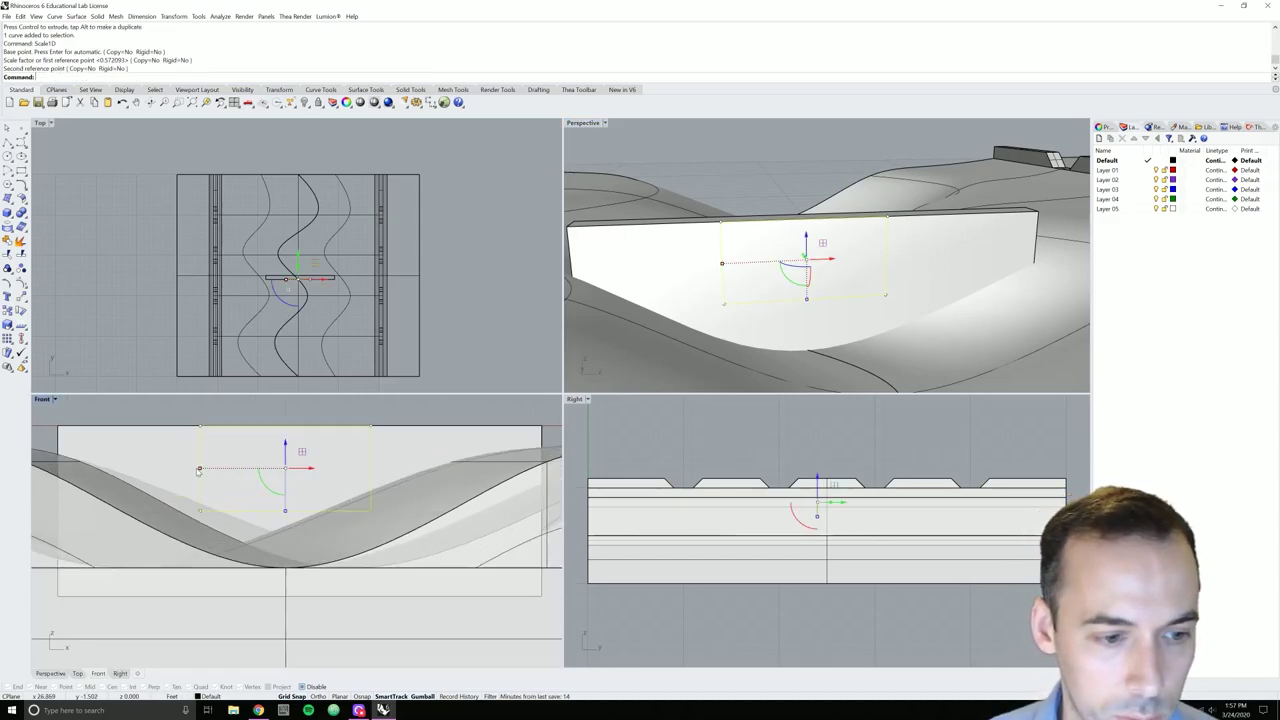
key(Return)
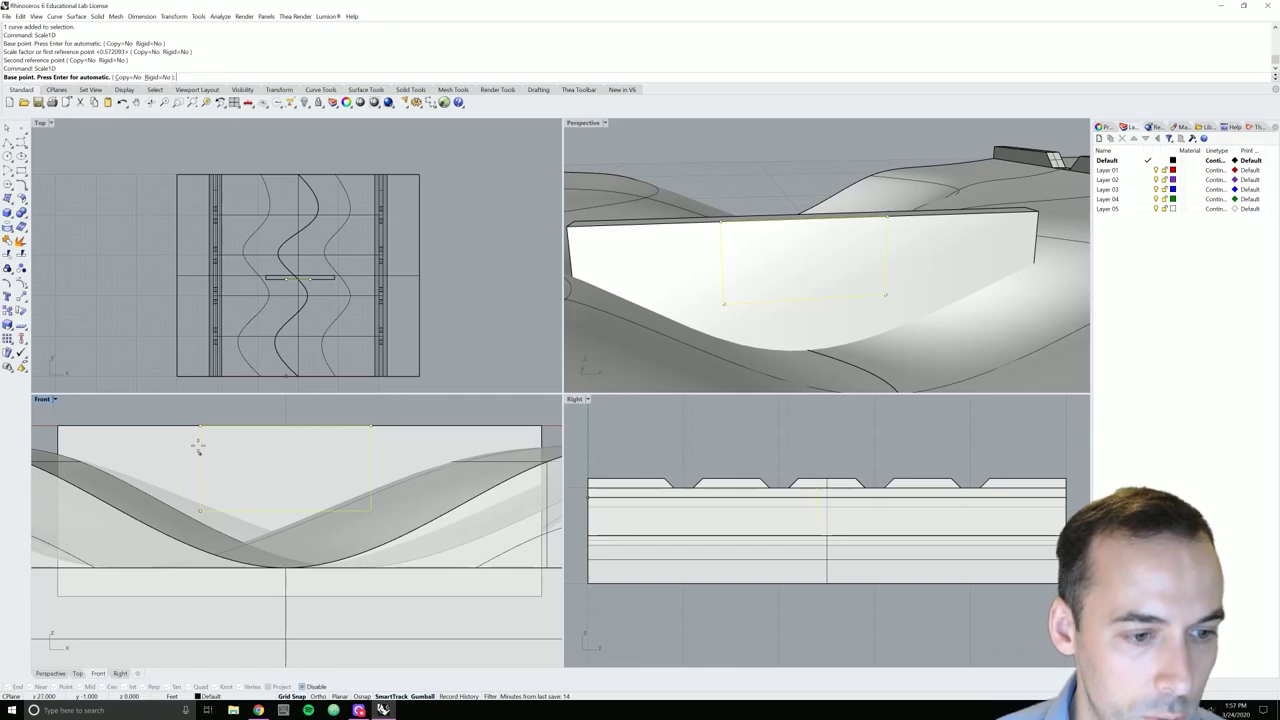
click(199, 507)
click(200, 509)
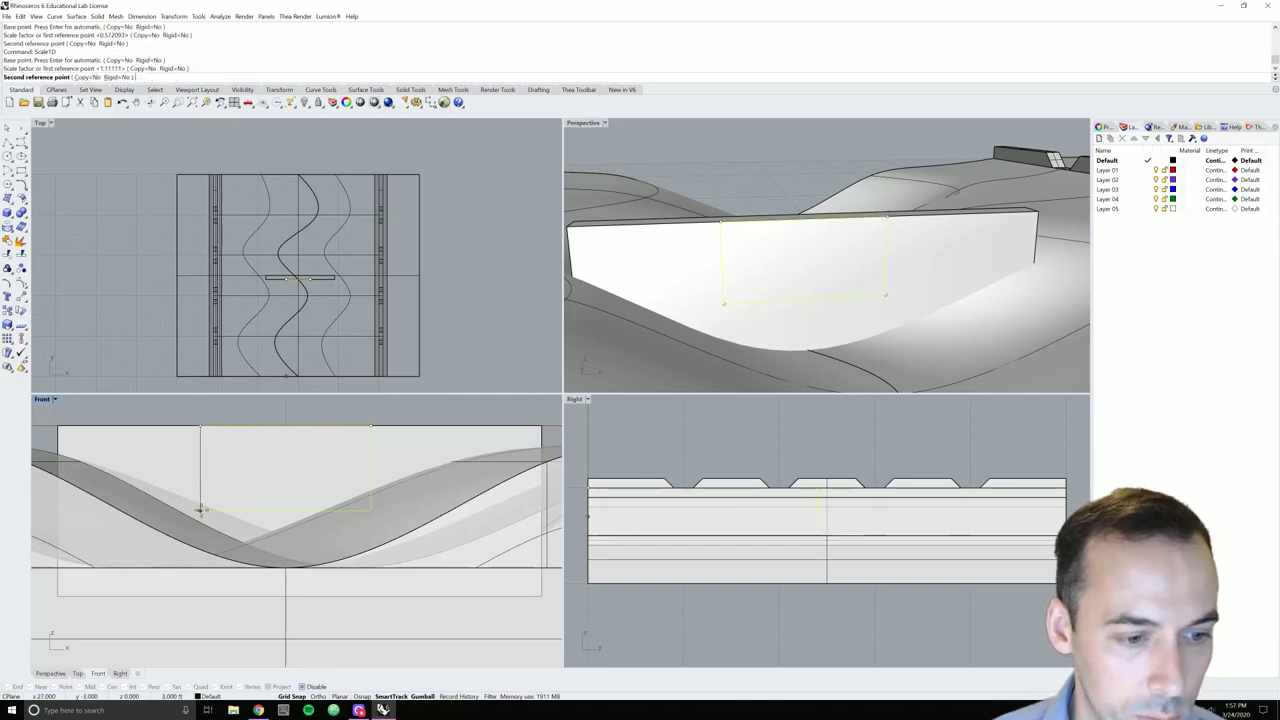
click(204, 530)
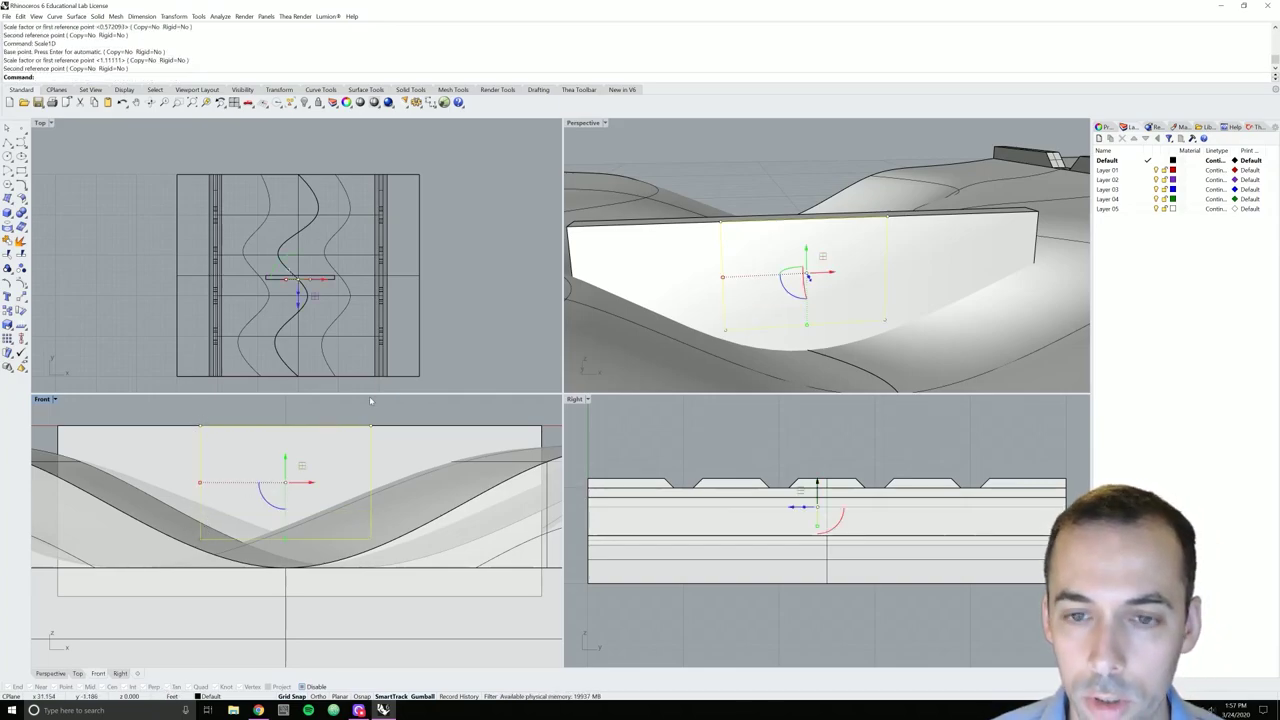
key(Escape)
Narrow the rectangle symmetrically about its centre to about 4 ft wide
right_drag(682, 309, 712, 294)
click(704, 291)
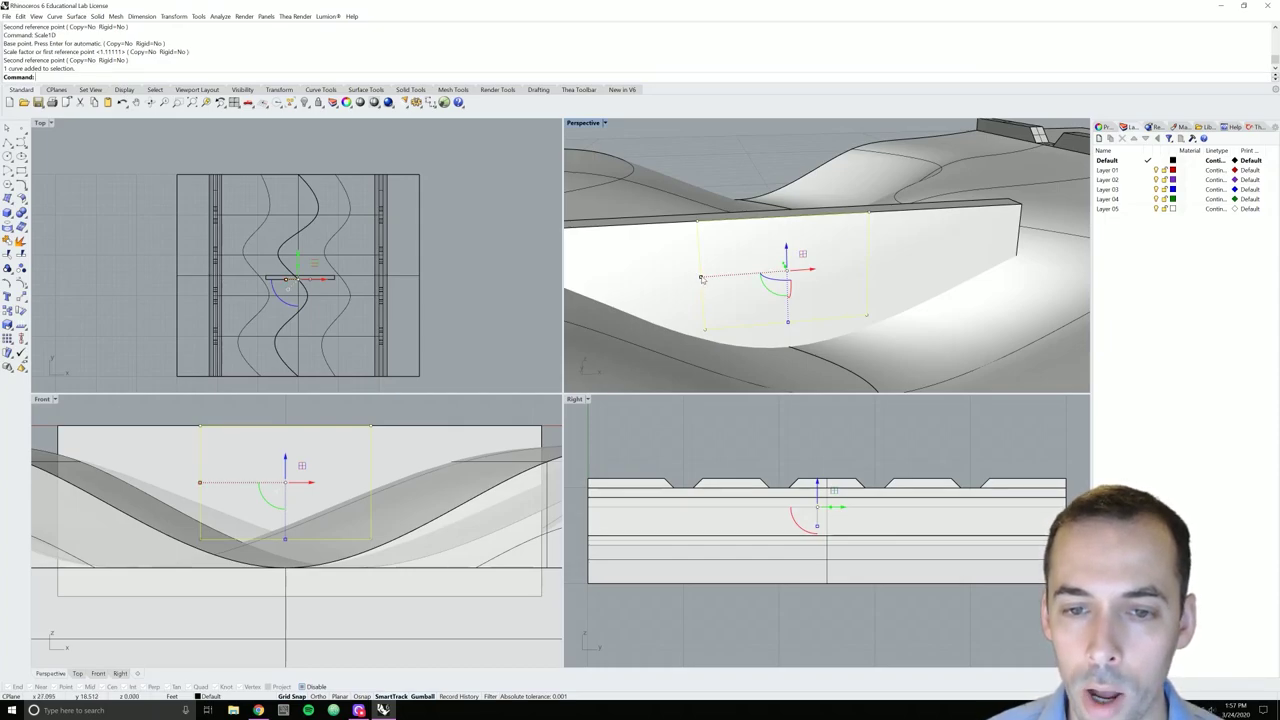
drag(702, 279, 724, 279)
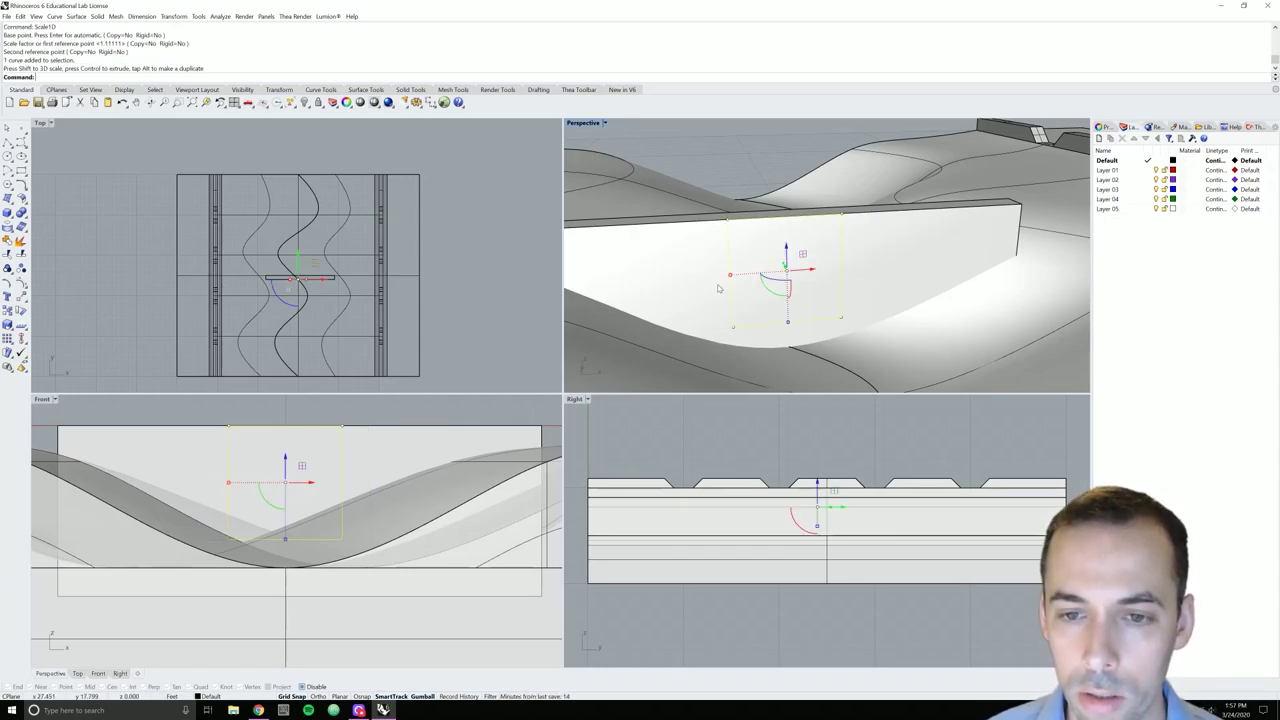
key(Escape)
Cut the rectangle completely through the wall with MakeHole, forming a notch open at the top
right_drag(748, 128, 740, 275)
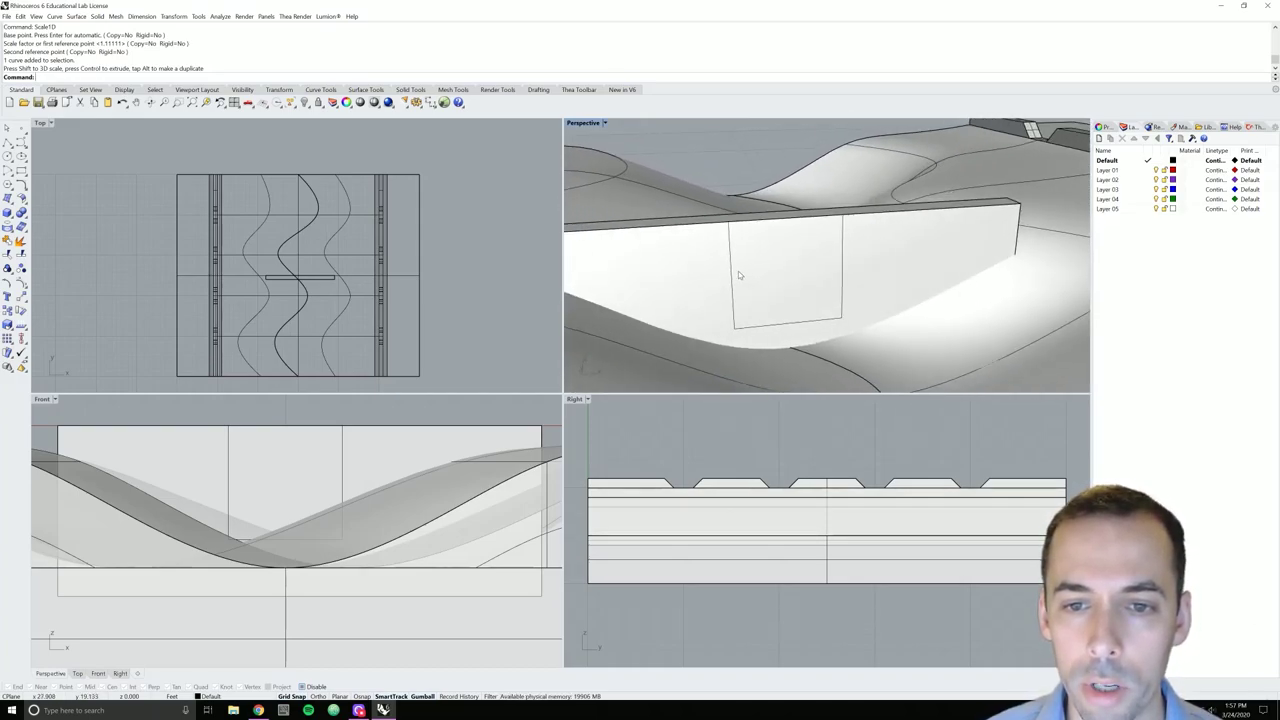
click(740, 275)
click(766, 294)
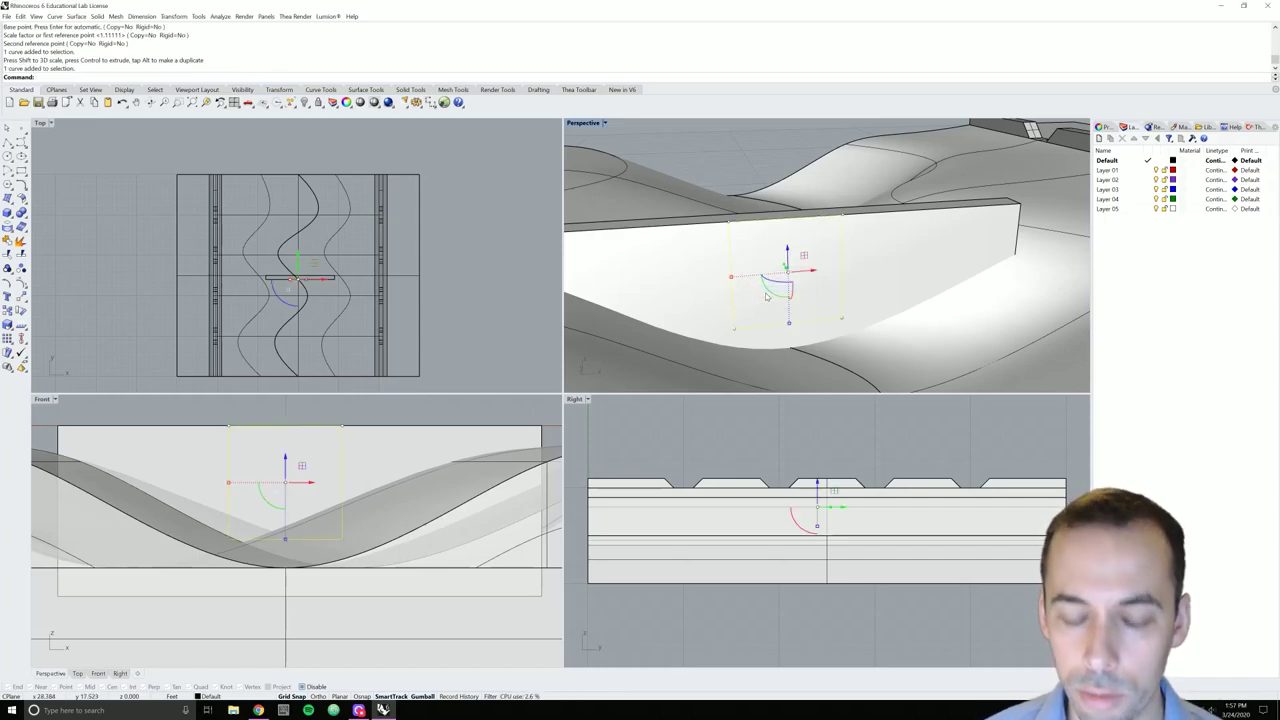
text(MakeHole)
key(Return)
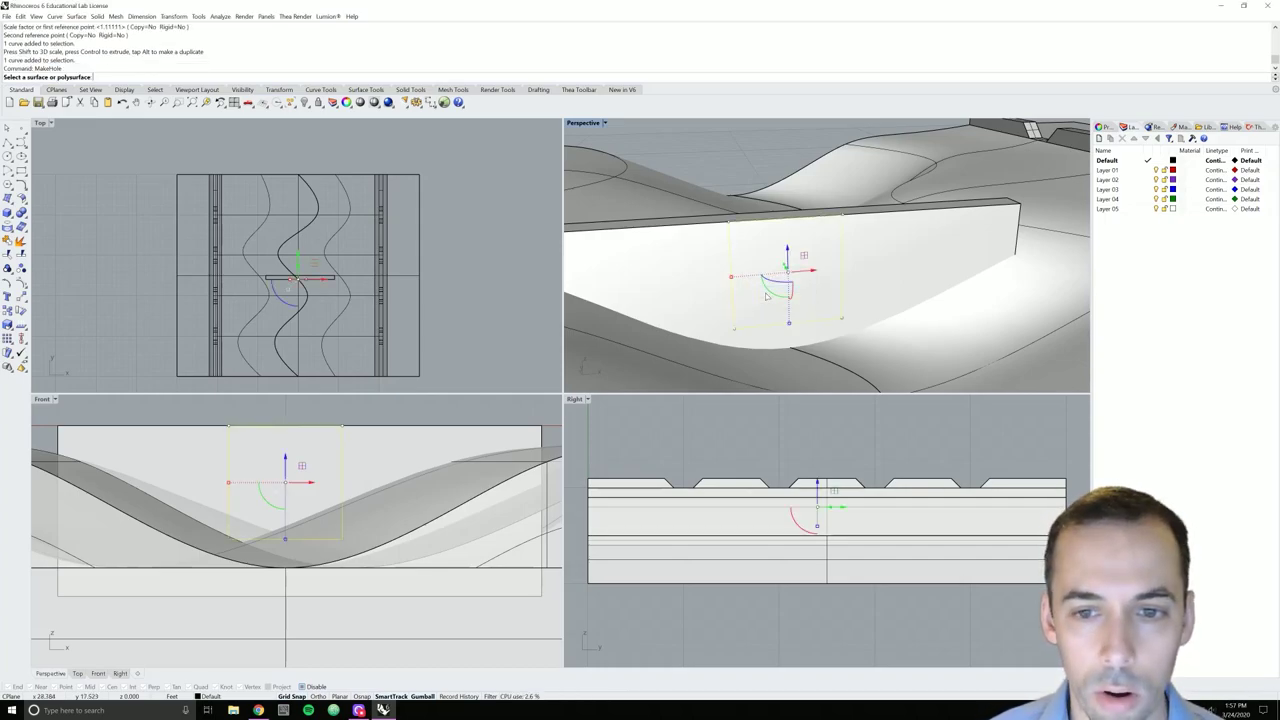
click(669, 257)
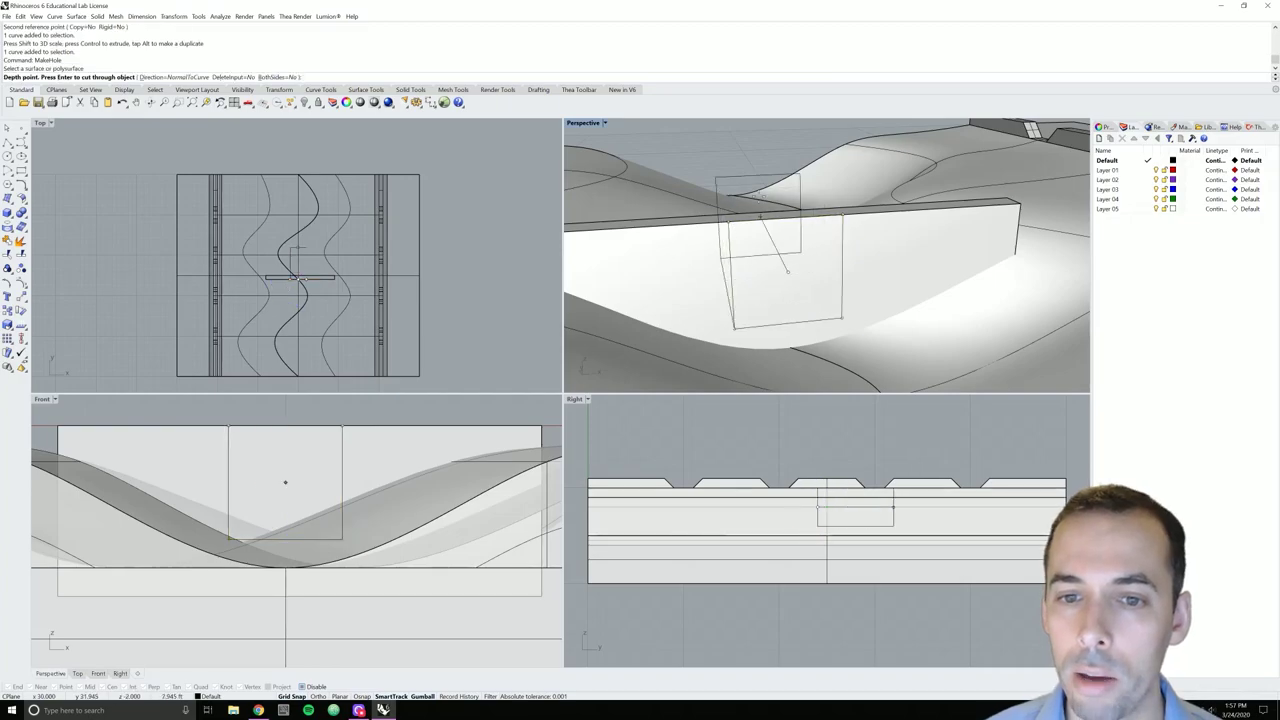
key(Return)
Move the rectangle curve 0.375 ft from the wall's front face into the thickness of the notch
right_drag(841, 230, 778, 250)
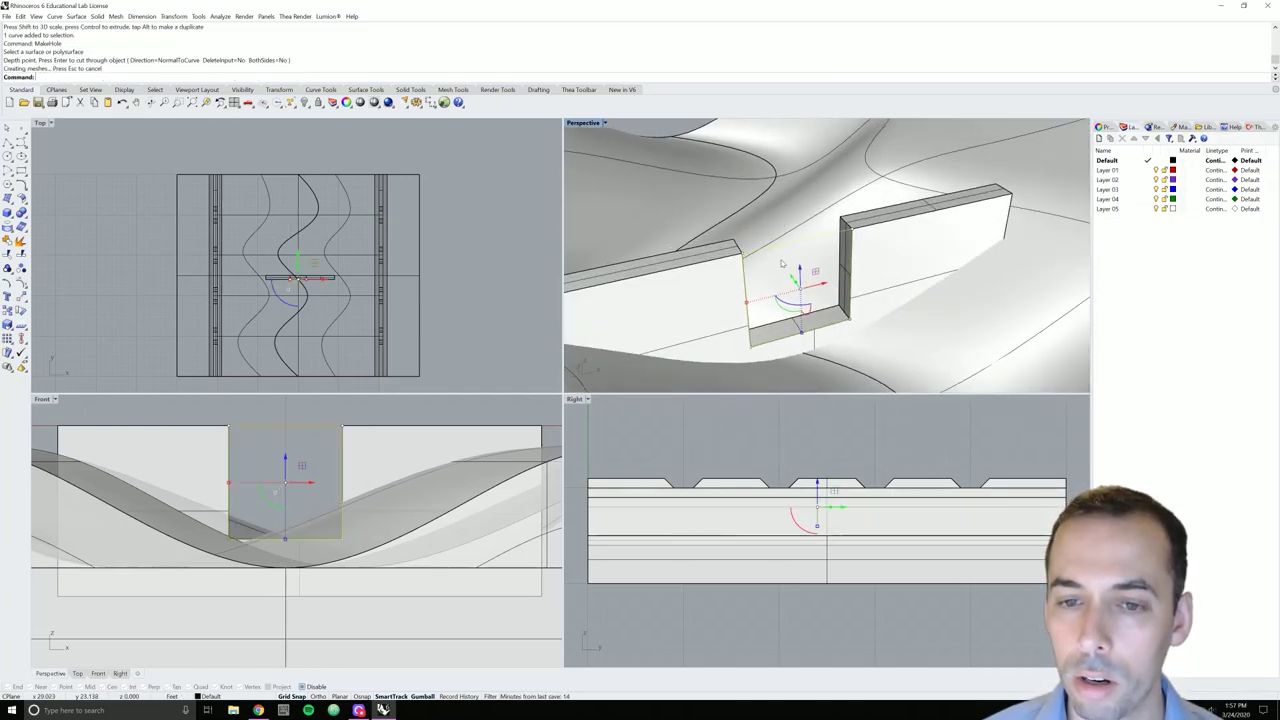
scroll(790, 261, up, 2)
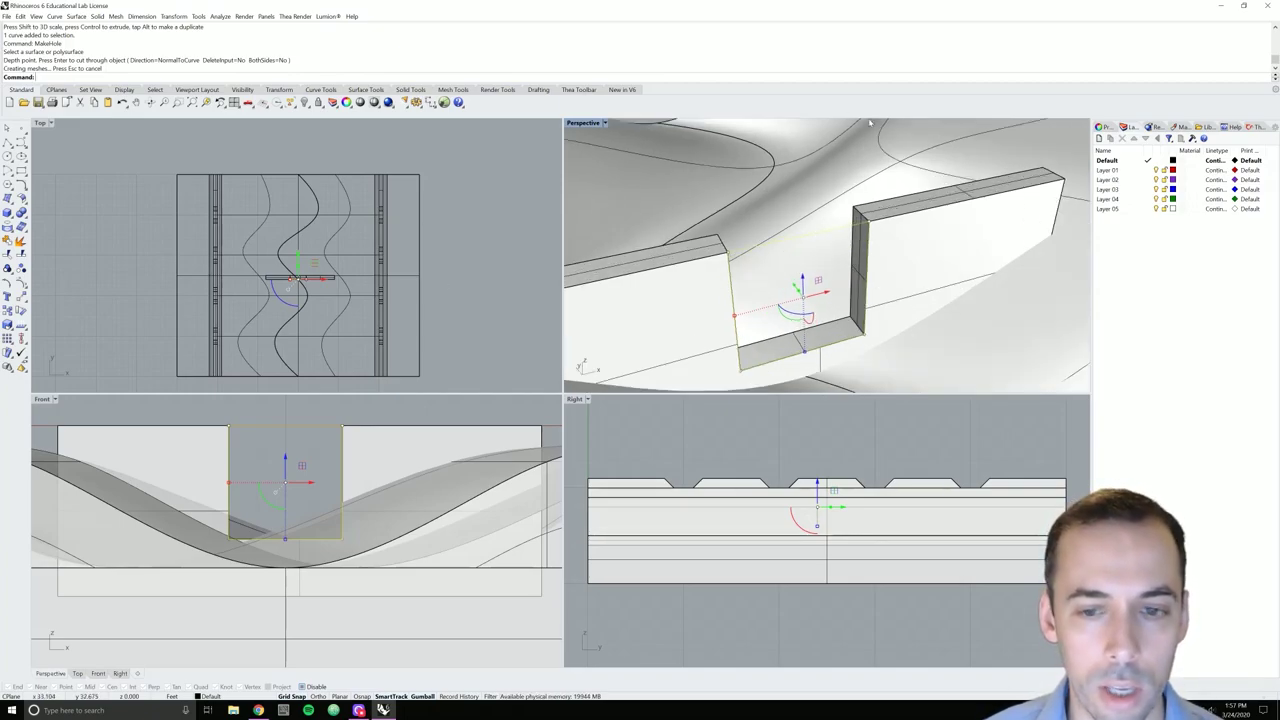
scroll(290, 274, up, 6)
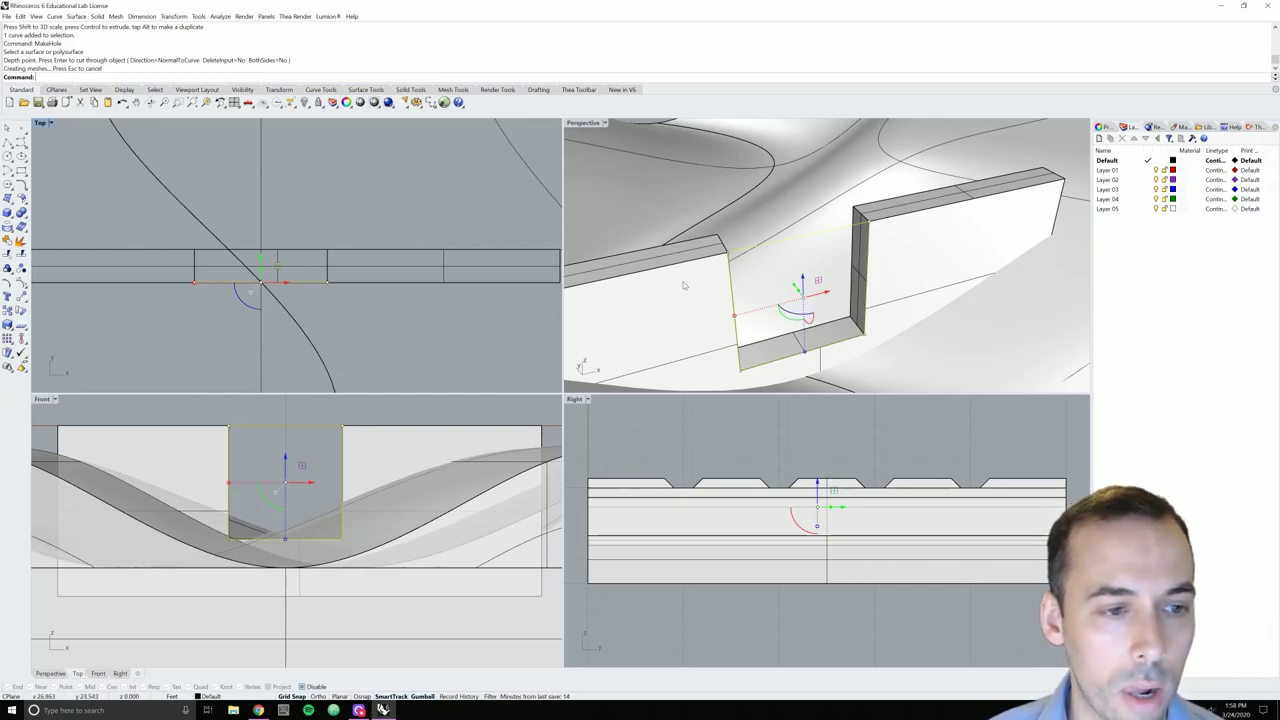
scroll(255, 273, up, 3)
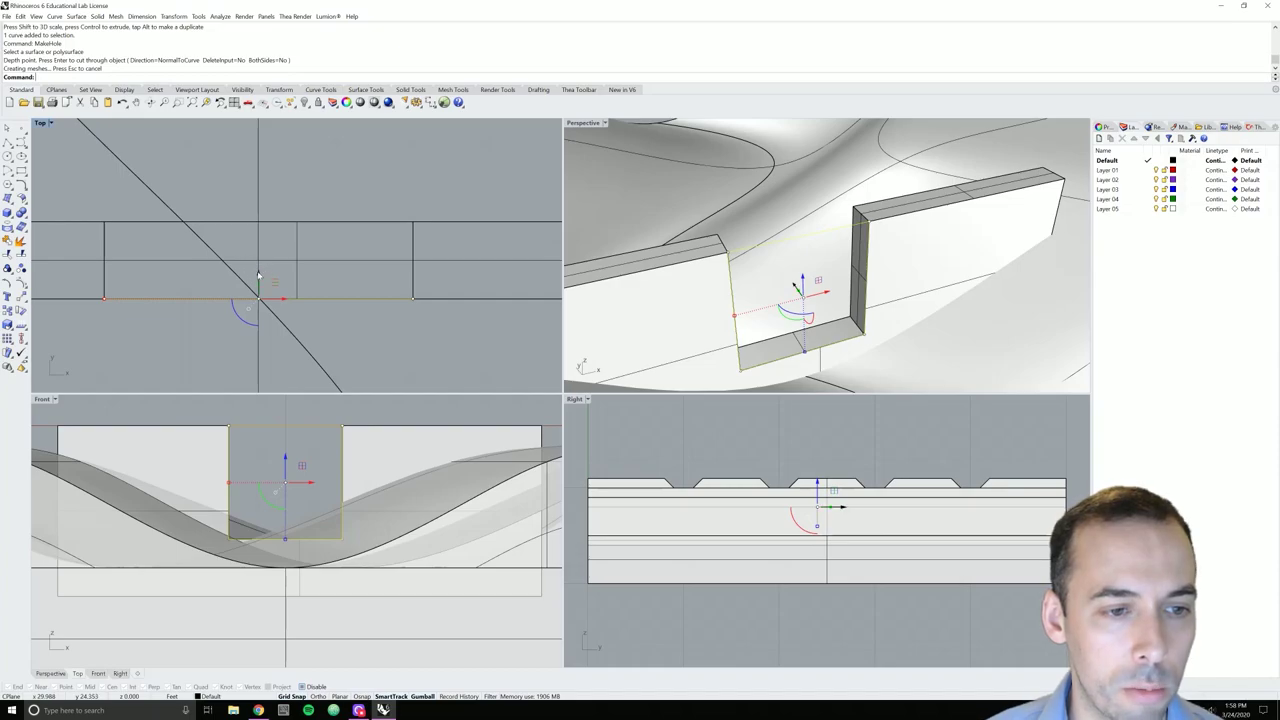
mouse_move(259, 279)
mouse_down()
mouse_move(265, 251)
mouse_move(270, 277)
mouse_up()
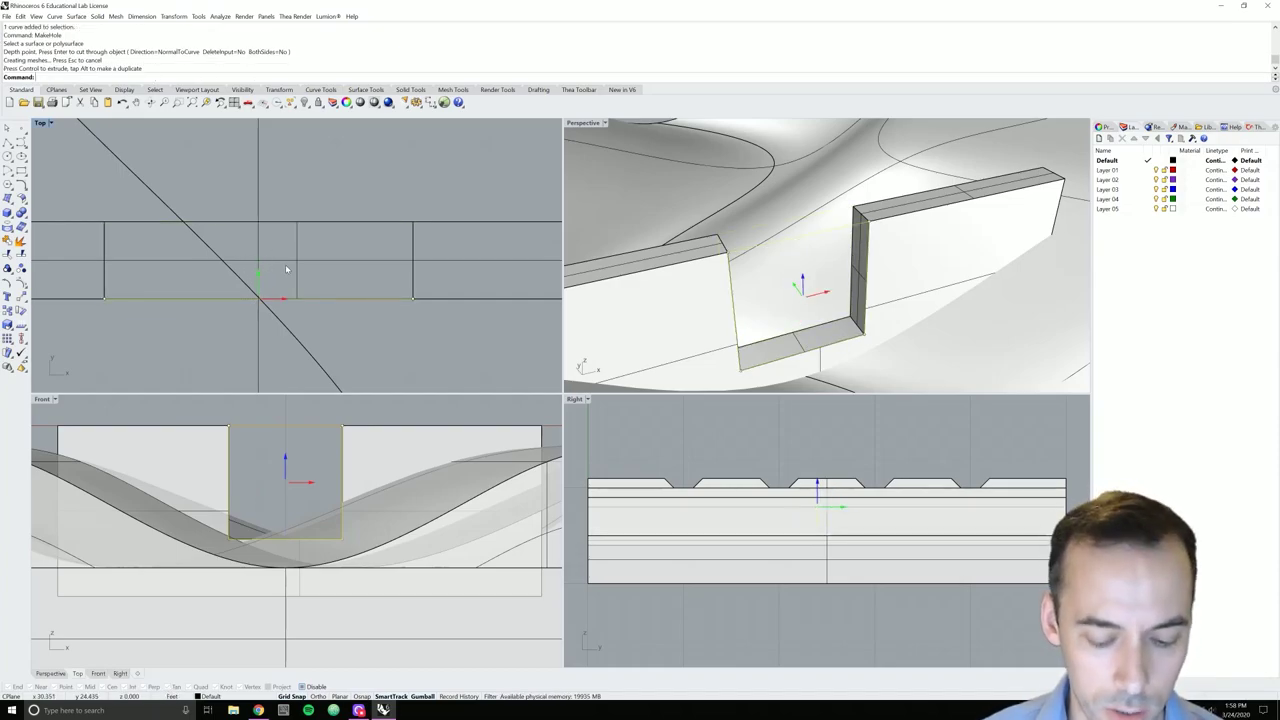
text(M)
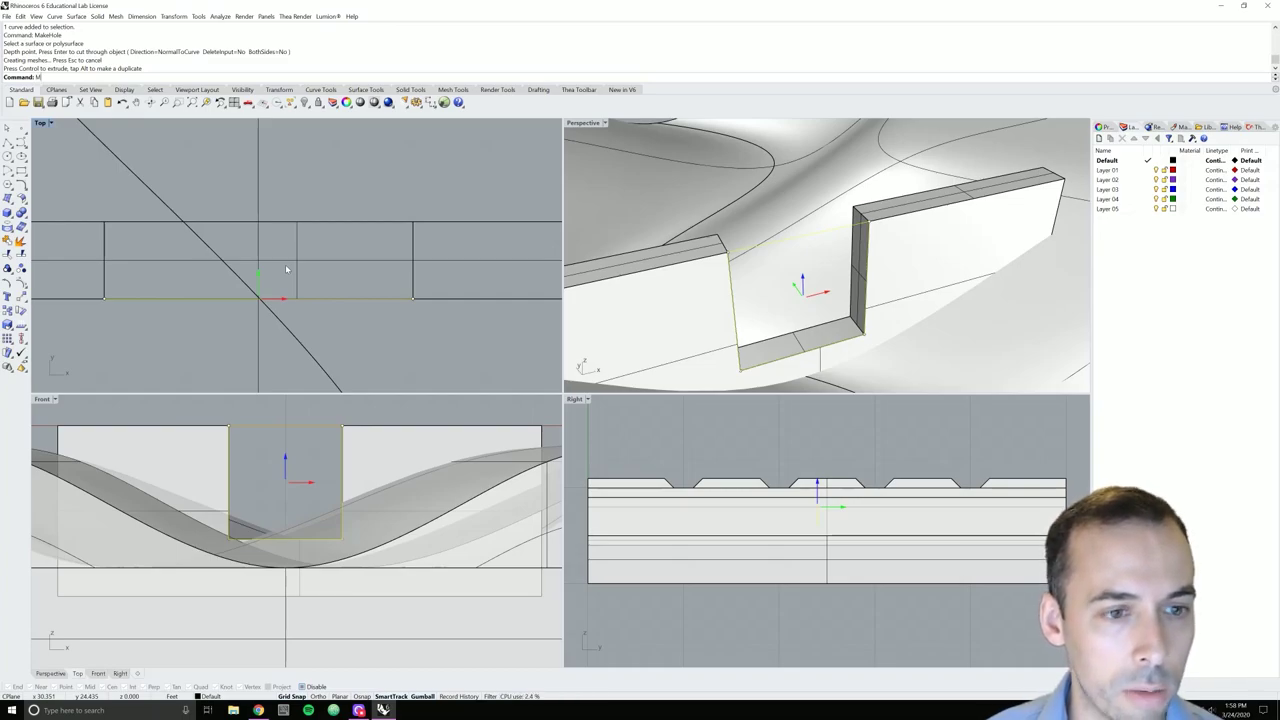
key(Return)
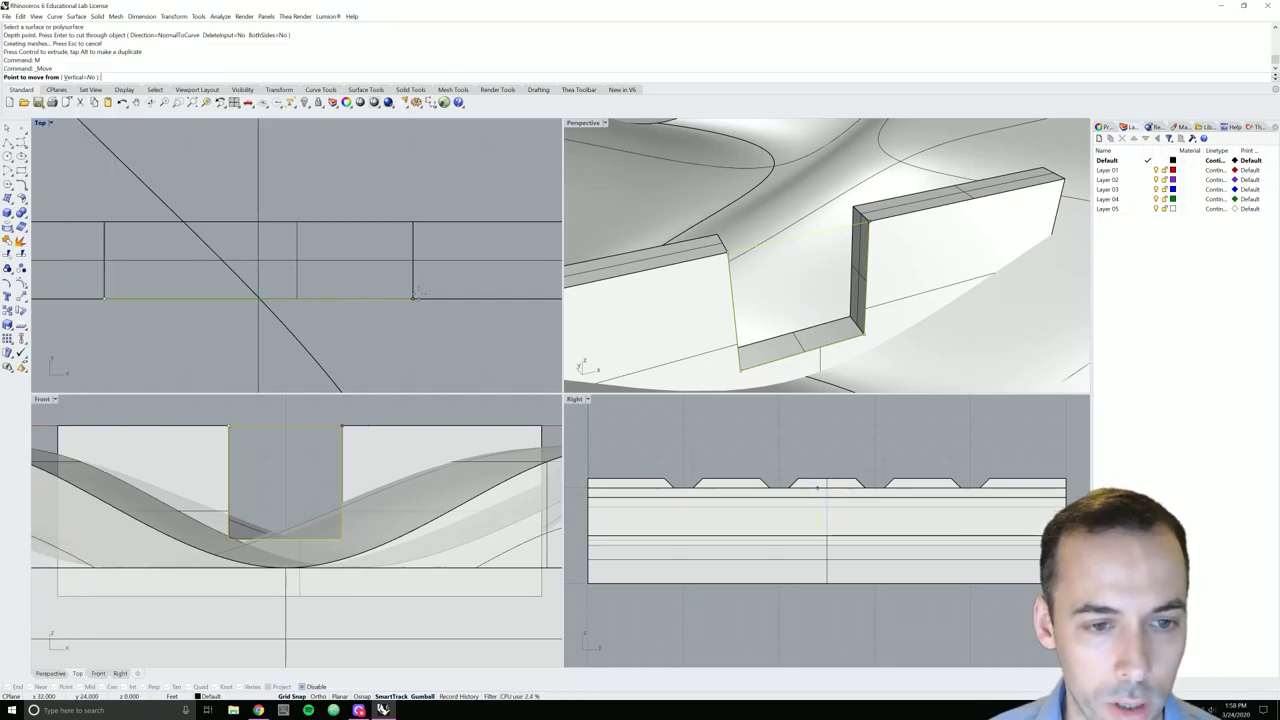
click(414, 296)
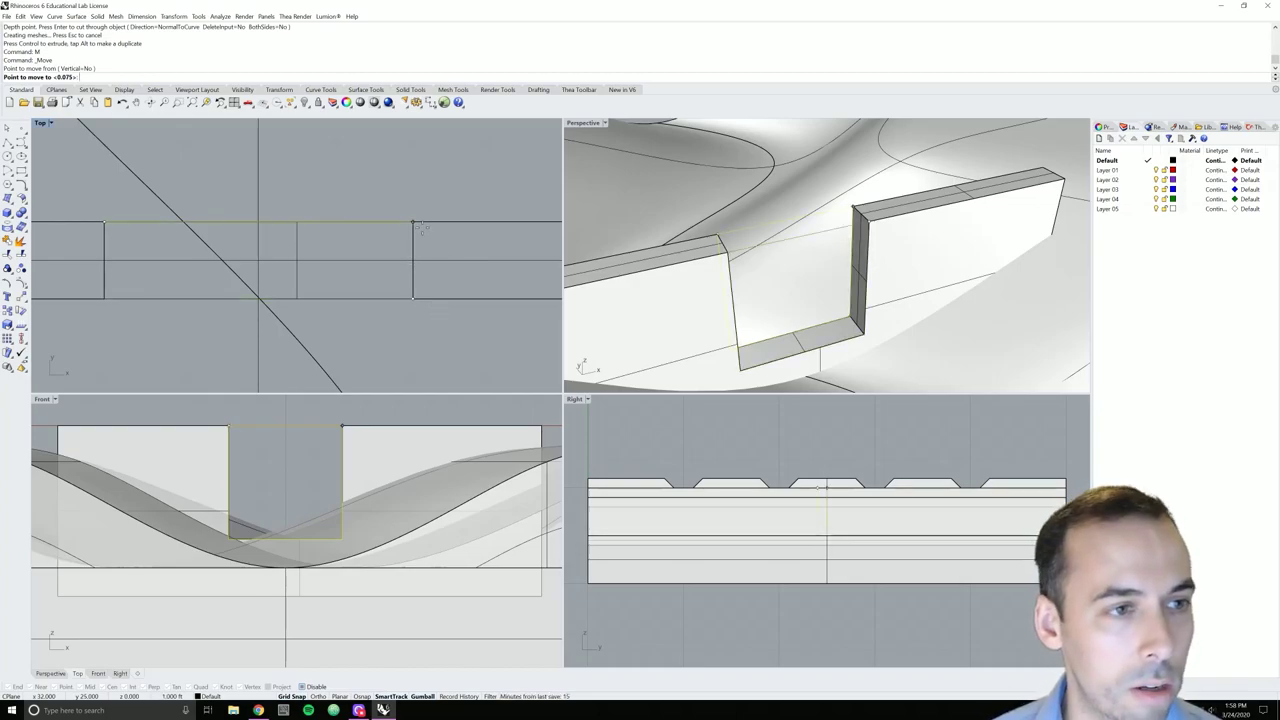
text(0)
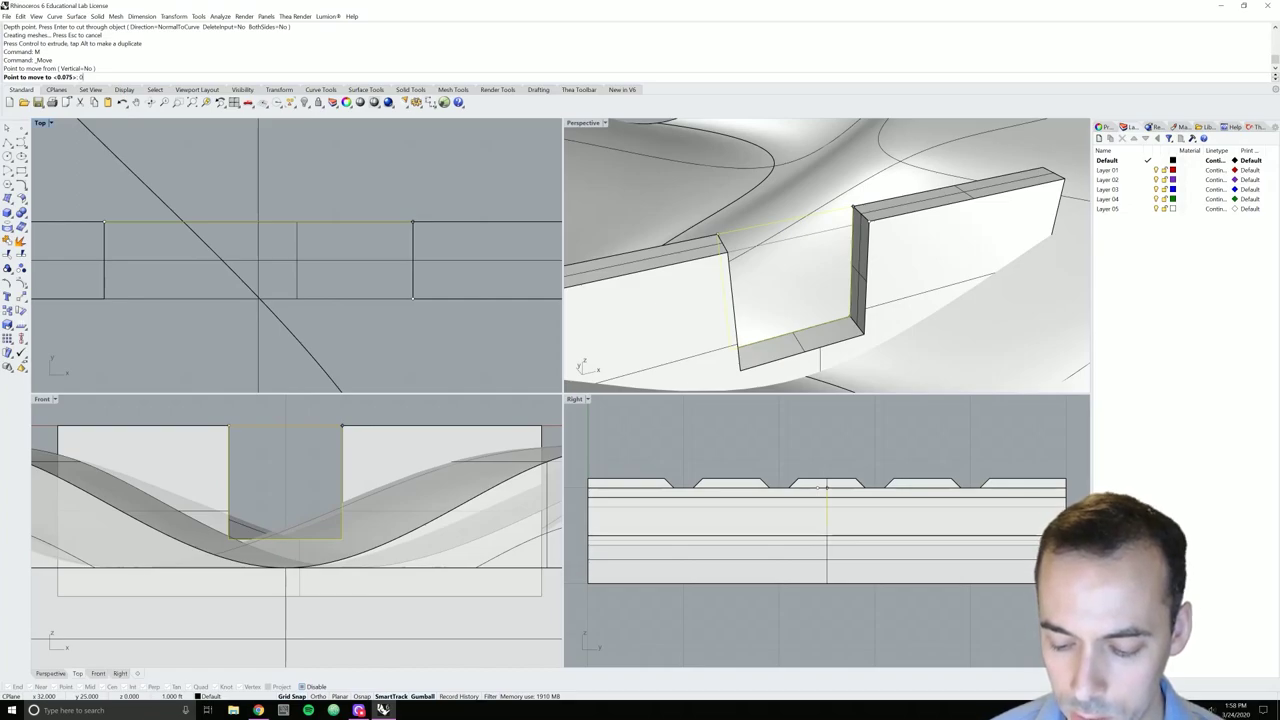
text(.375)
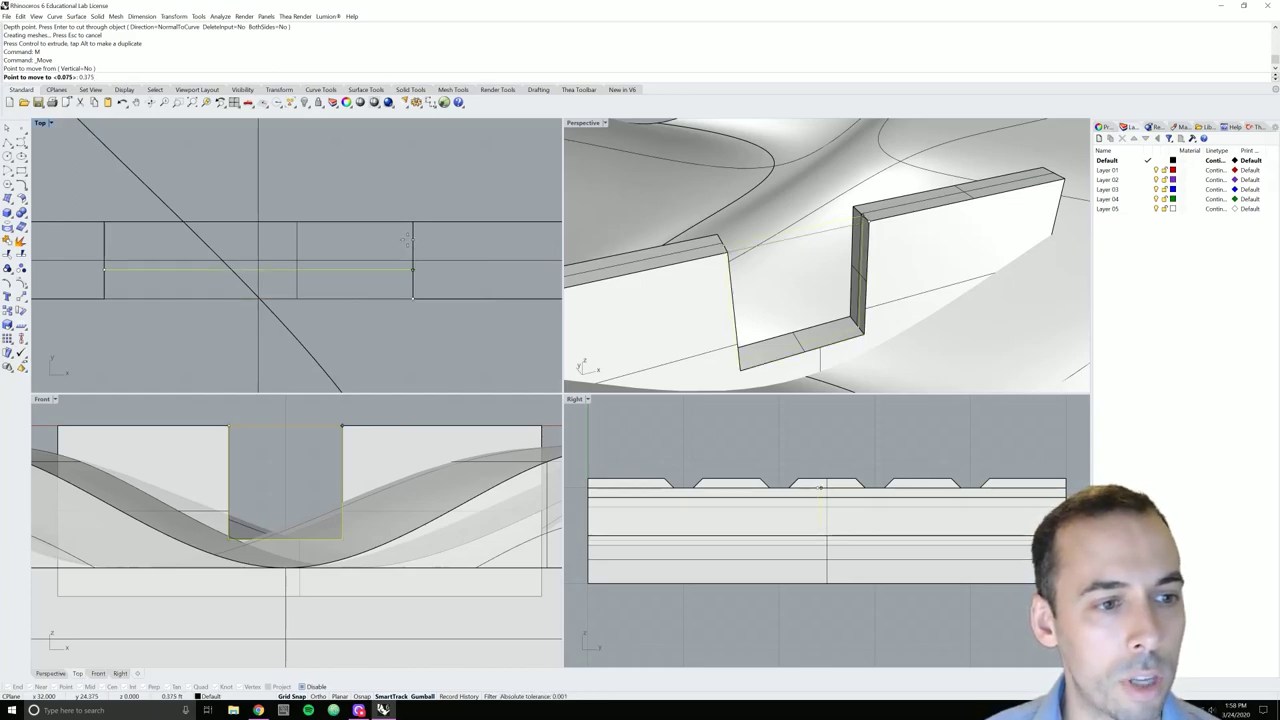
key(Return)
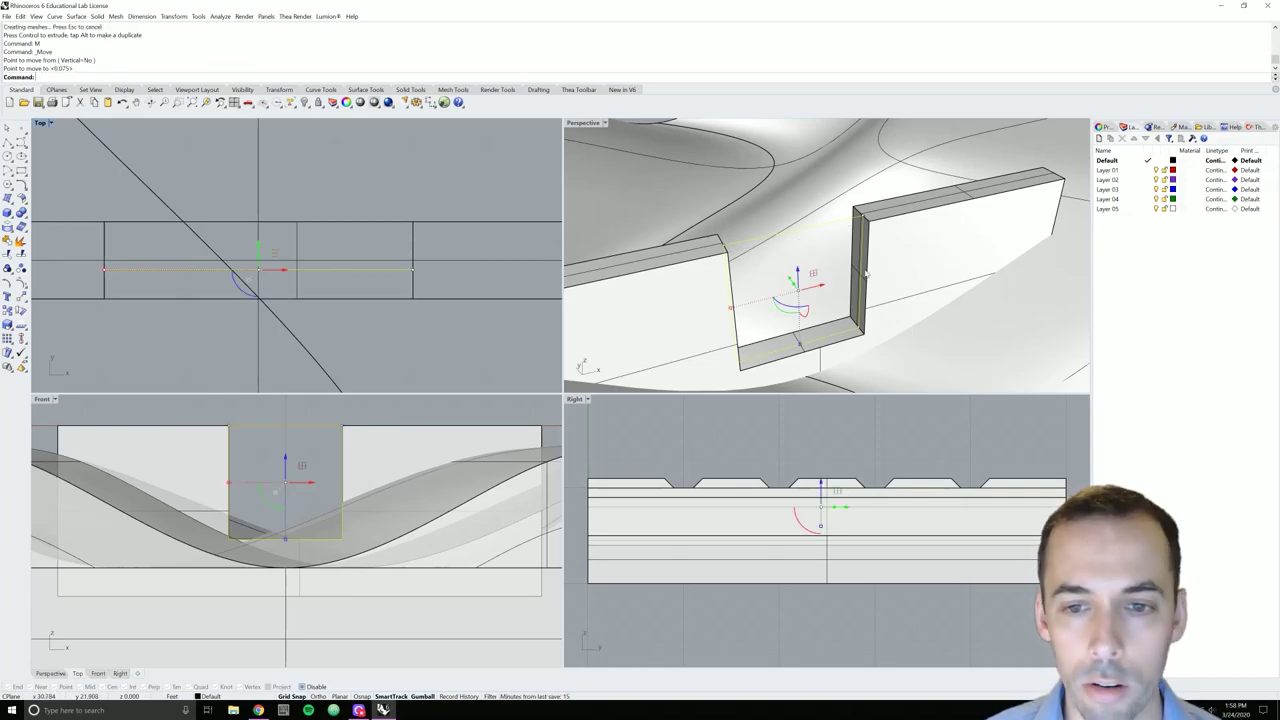
Extrude the rectangle 0.25 ft toward the wall's back face as a solid panel and delete the source curve
text(ExtrudeCrv)
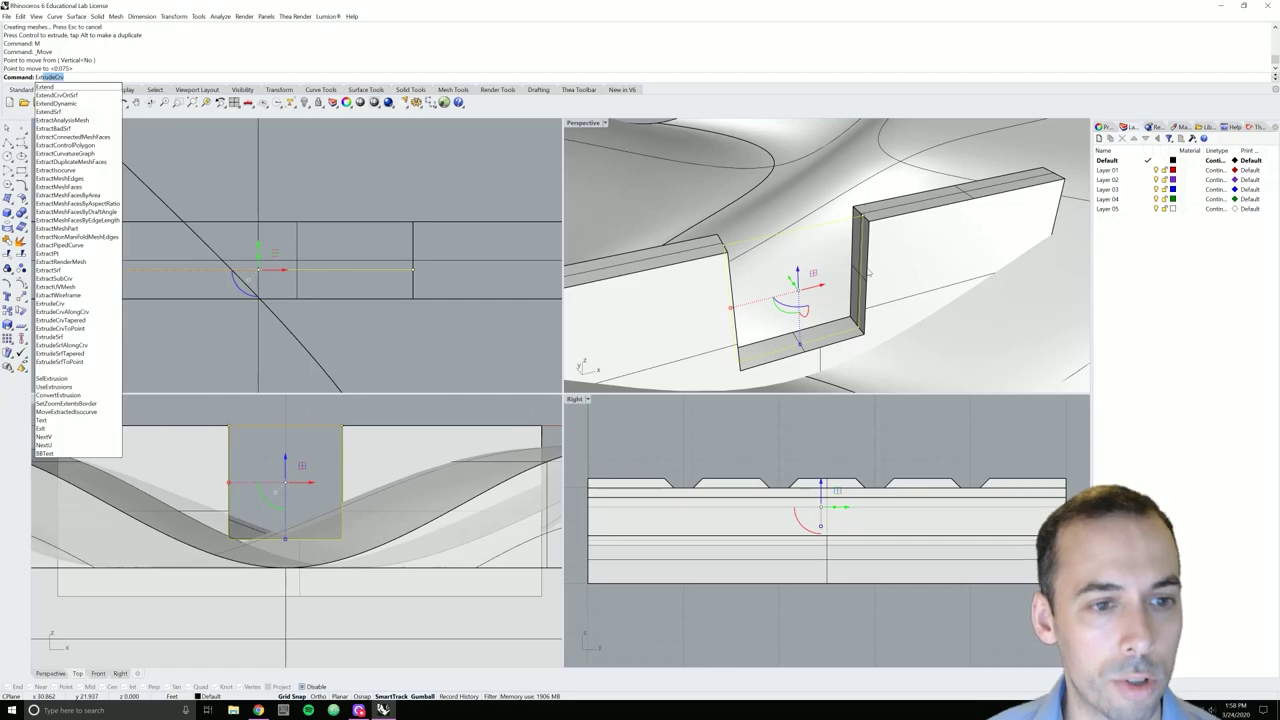
key(Return)
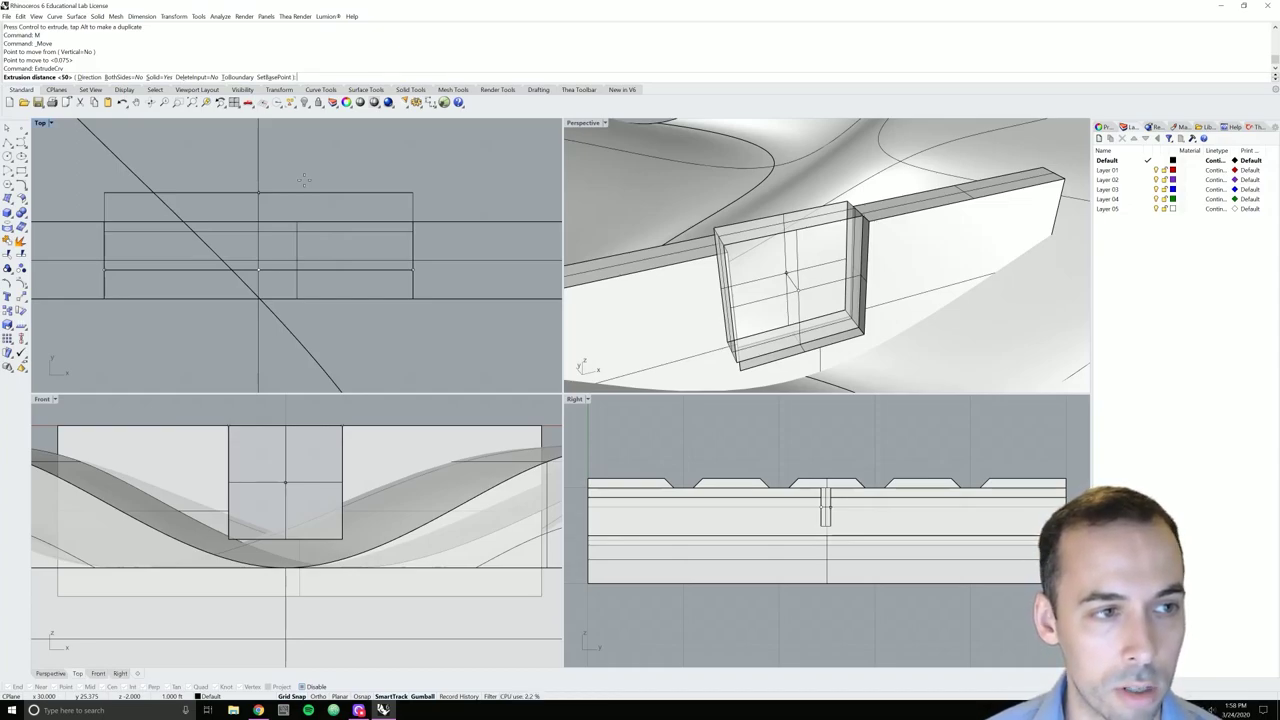
text(0.25)
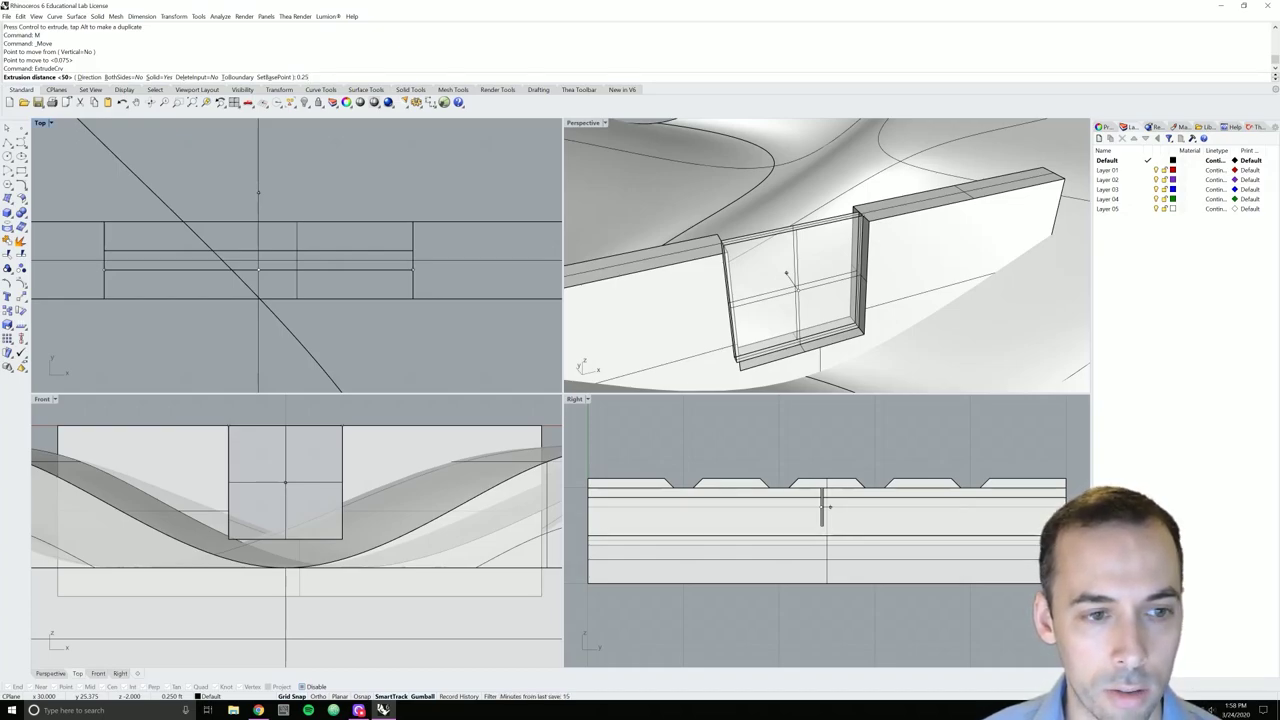
key(Return)
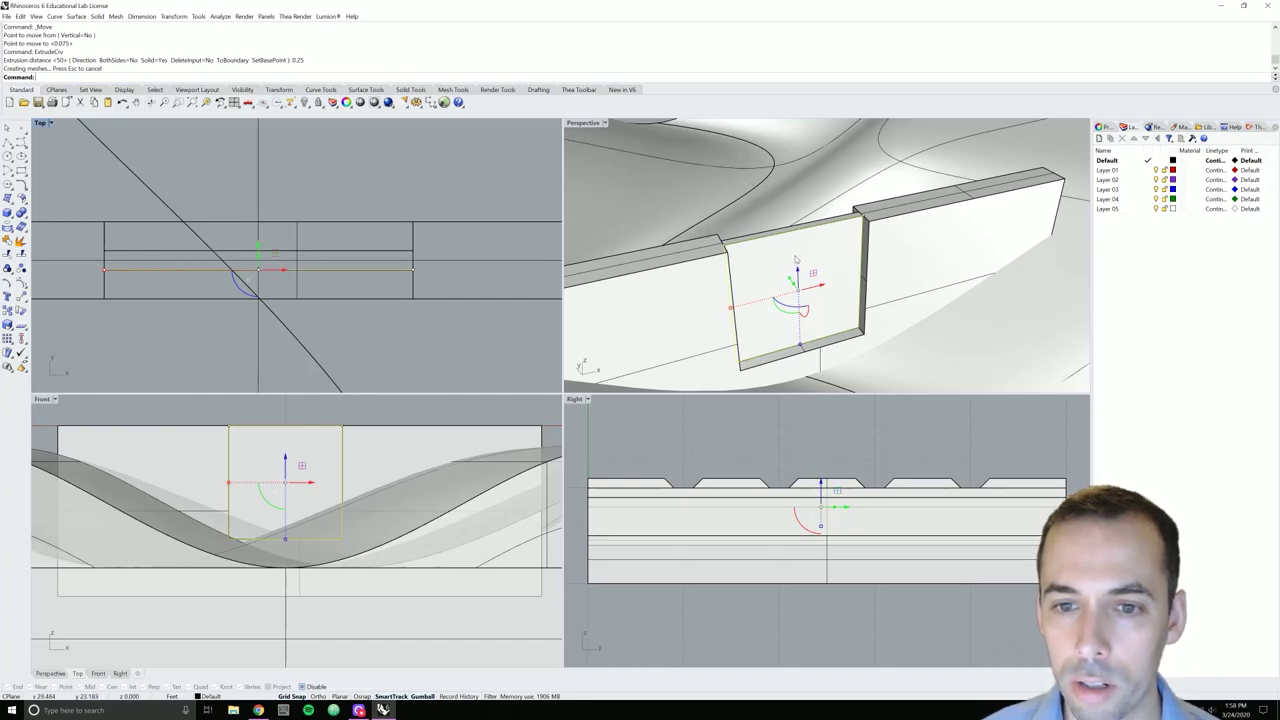
key(Delete)
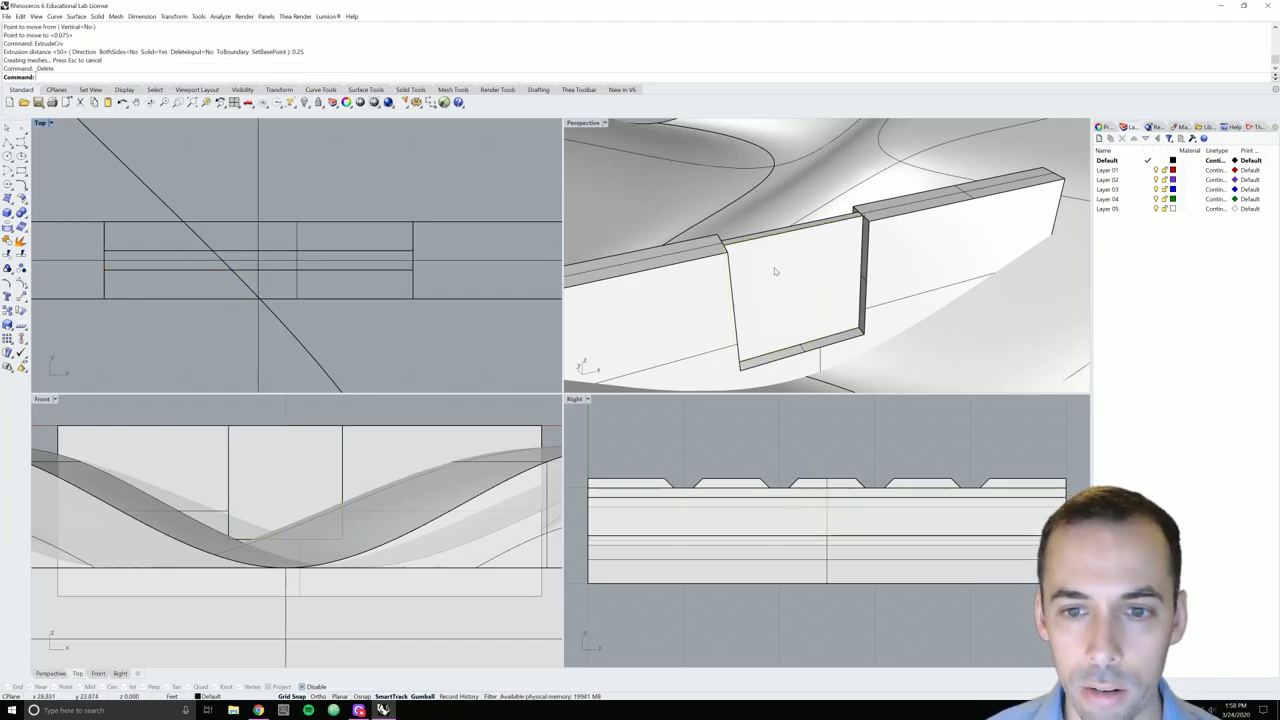
Shorten the notch panel to a height of 3 ft with Scale1D, keeping its bottom edge in place
click(772, 270)
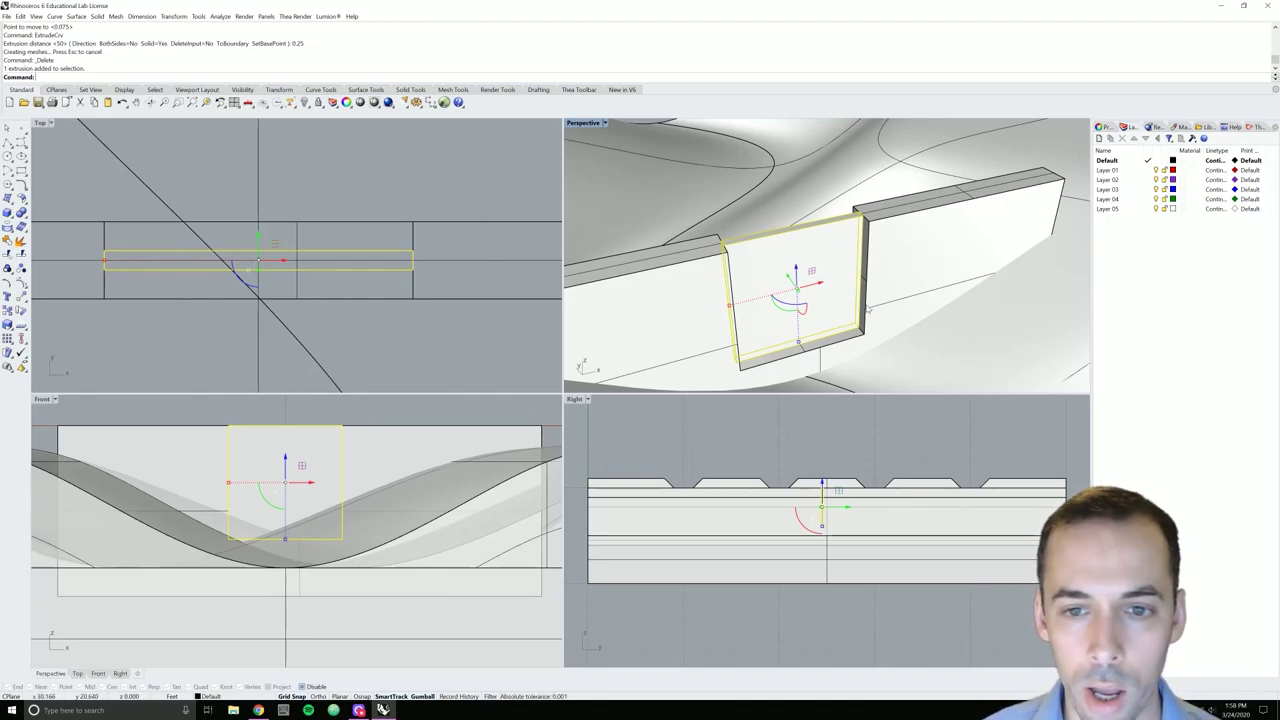
text(Scale)
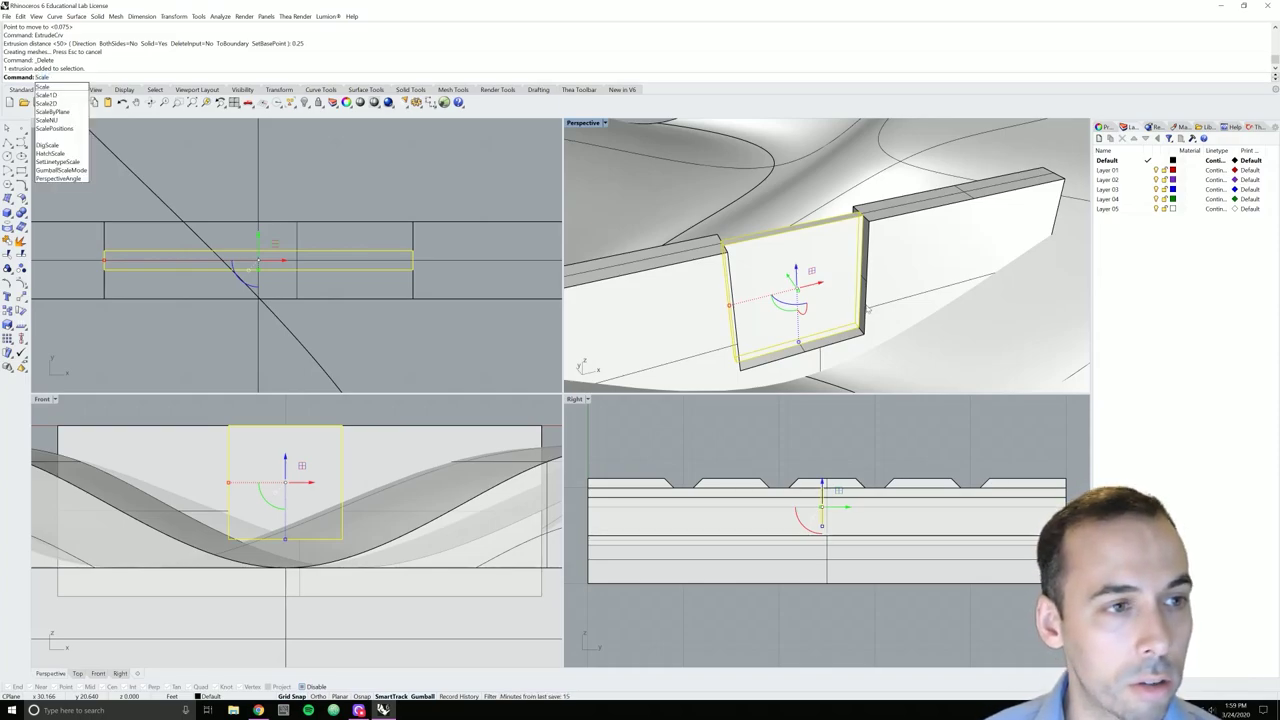
key(Down)
key(Return)
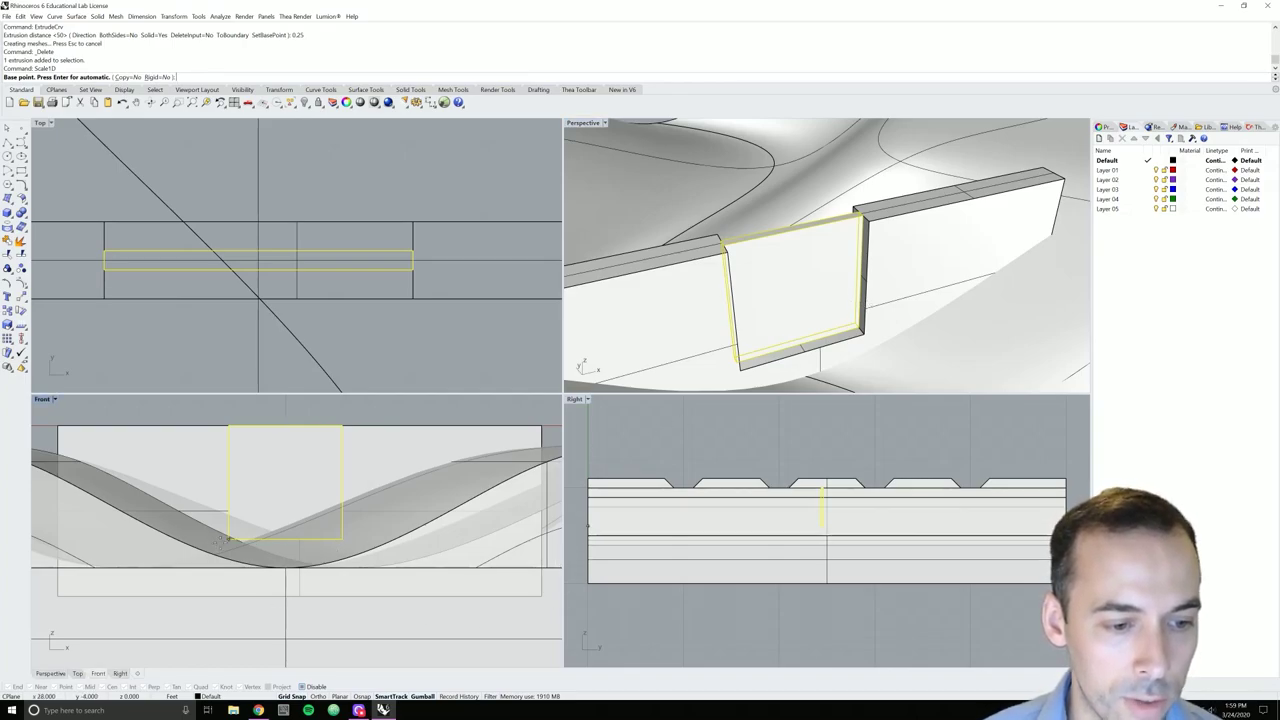
click(228, 539)
click(229, 428)
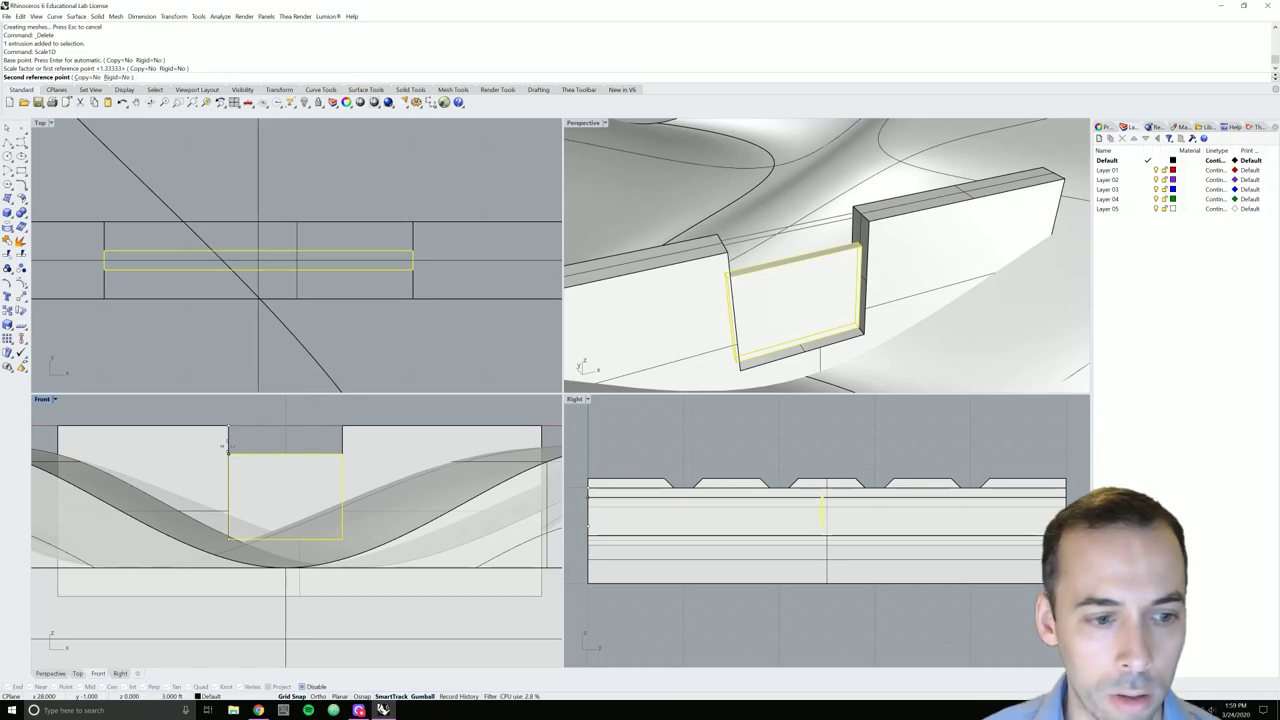
click(229, 453)
Deselect the panel and examine the wall and its notch within the terrain from several angles and distances
scroll(700, 325, down, 5)
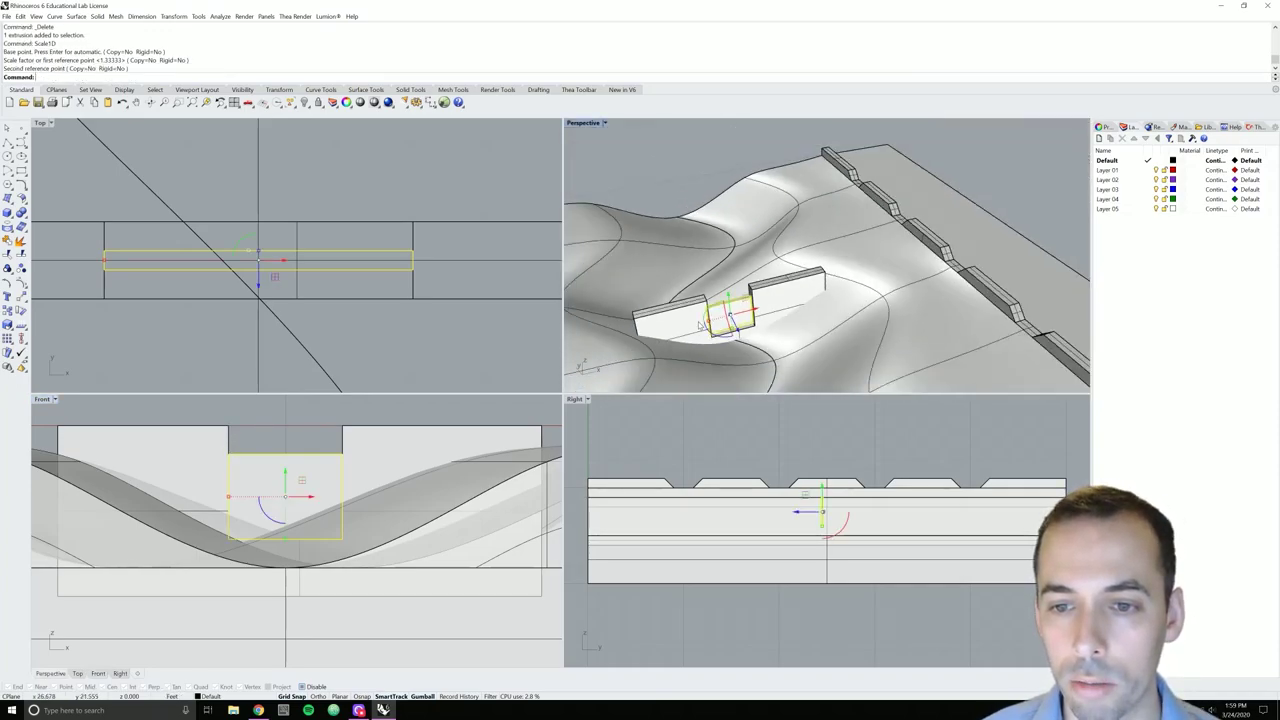
scroll(701, 323, down, 3)
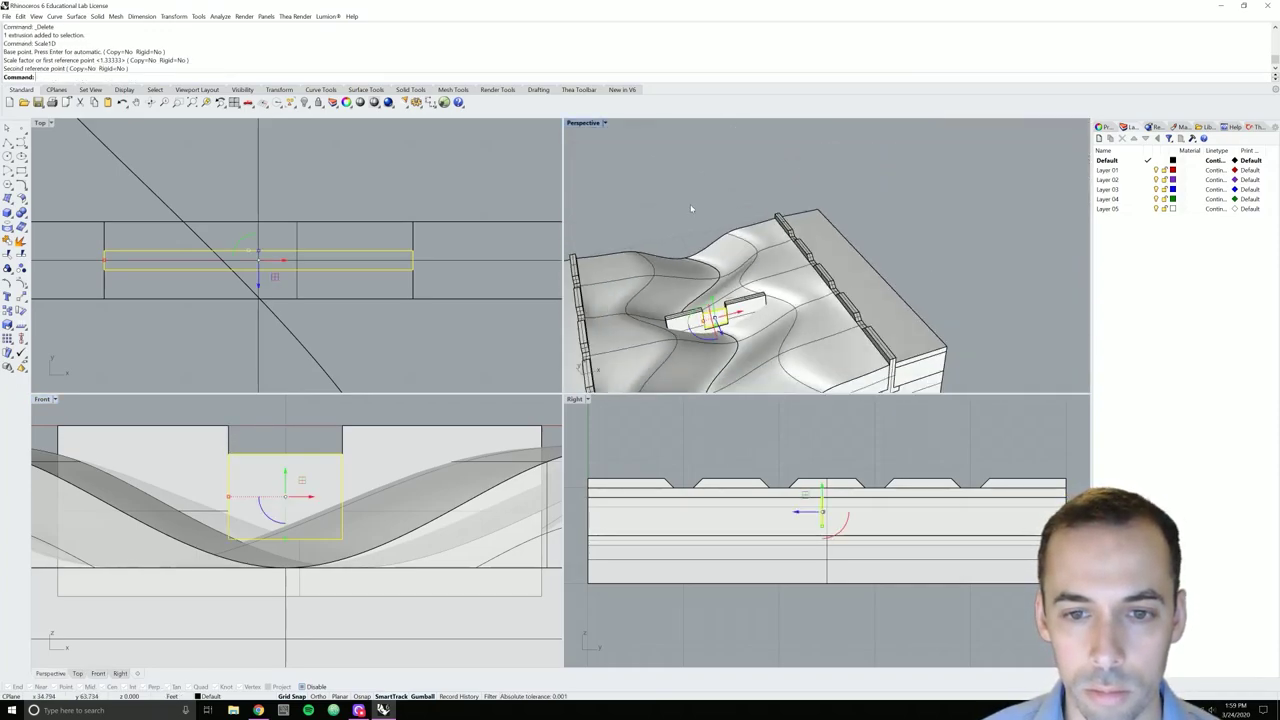
key(Escape)
right_drag(690, 208, 698, 318)
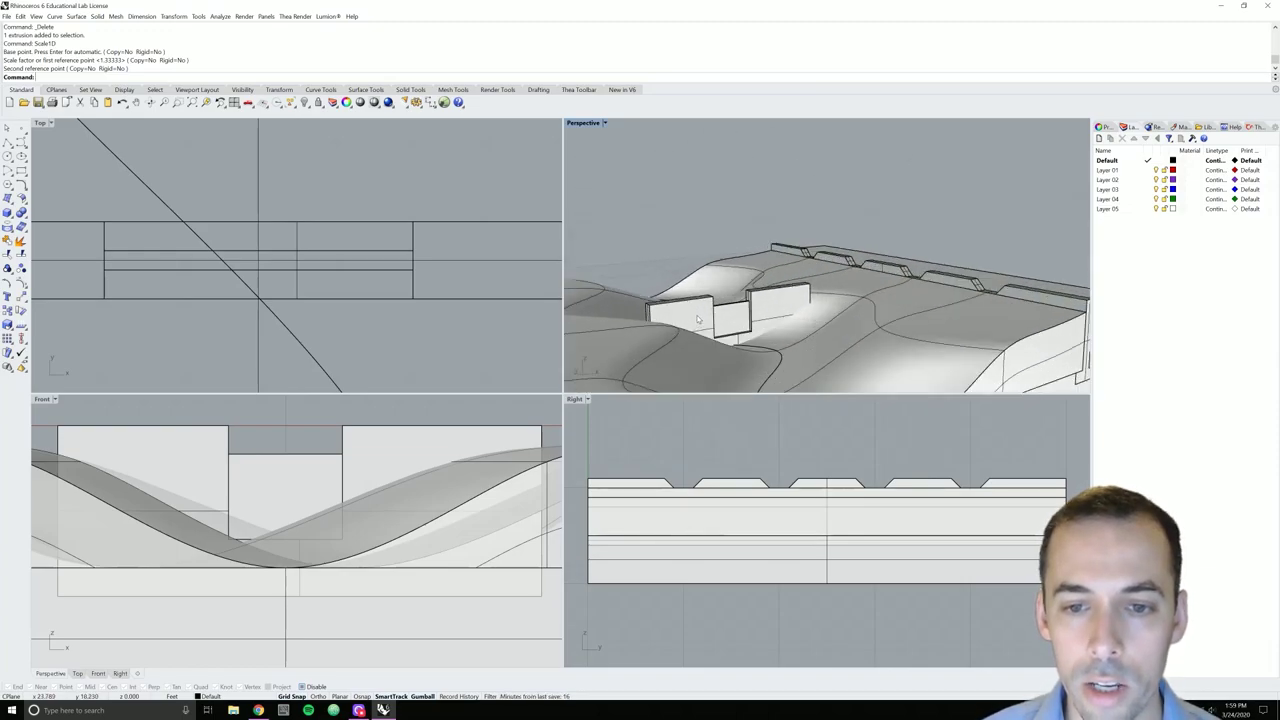
scroll(735, 320, up, 2)
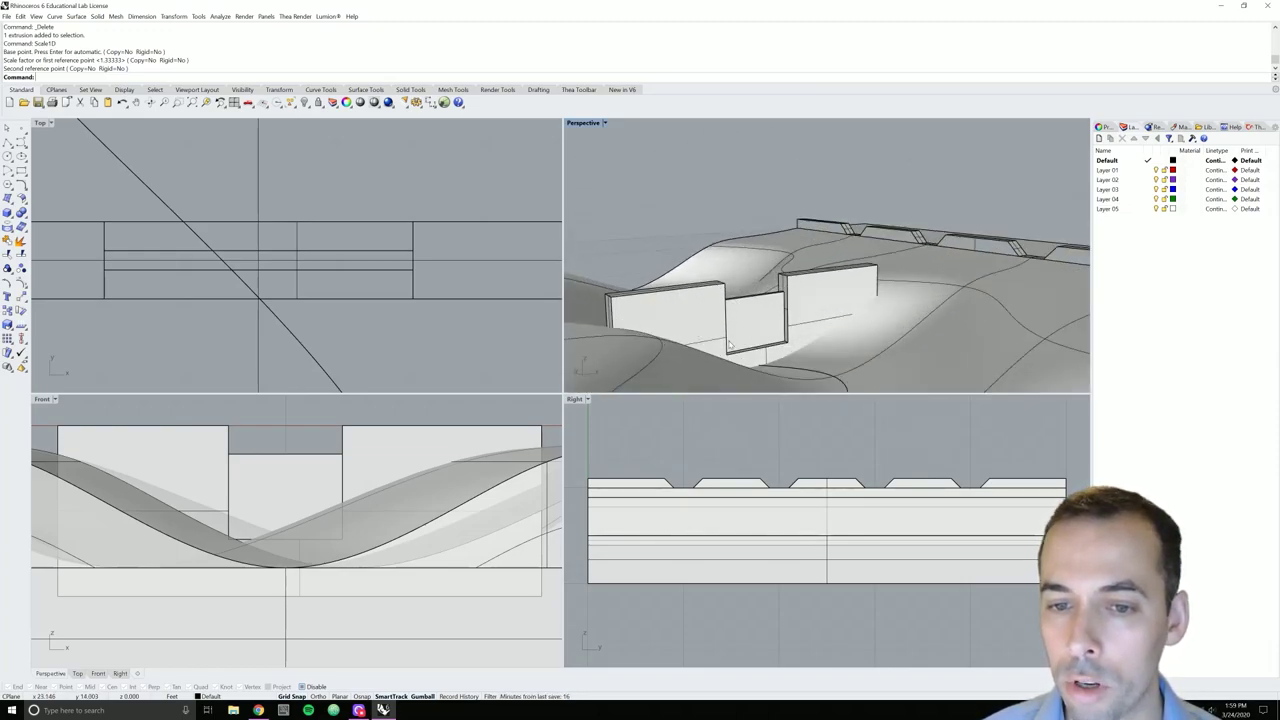
scroll(742, 310, down, 2)
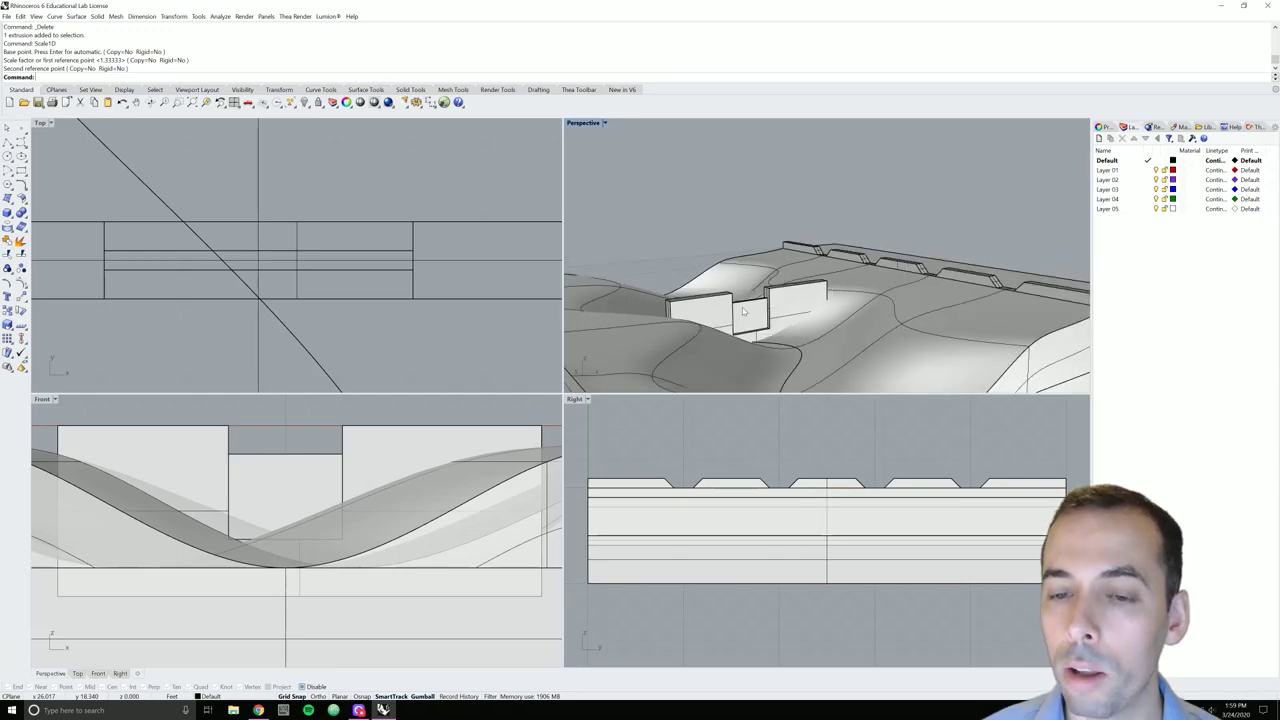
scroll(743, 312, down, 3)
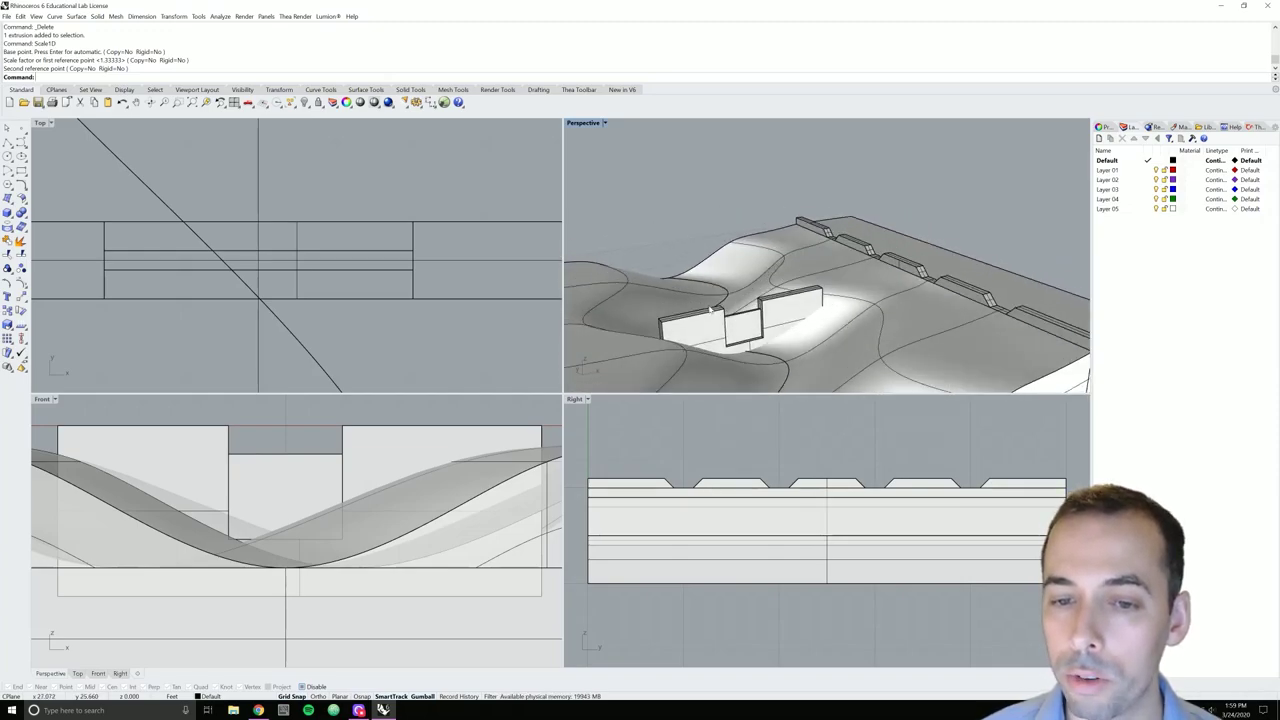
scroll(743, 312, down, 2)
right_drag(743, 312, 782, 272)
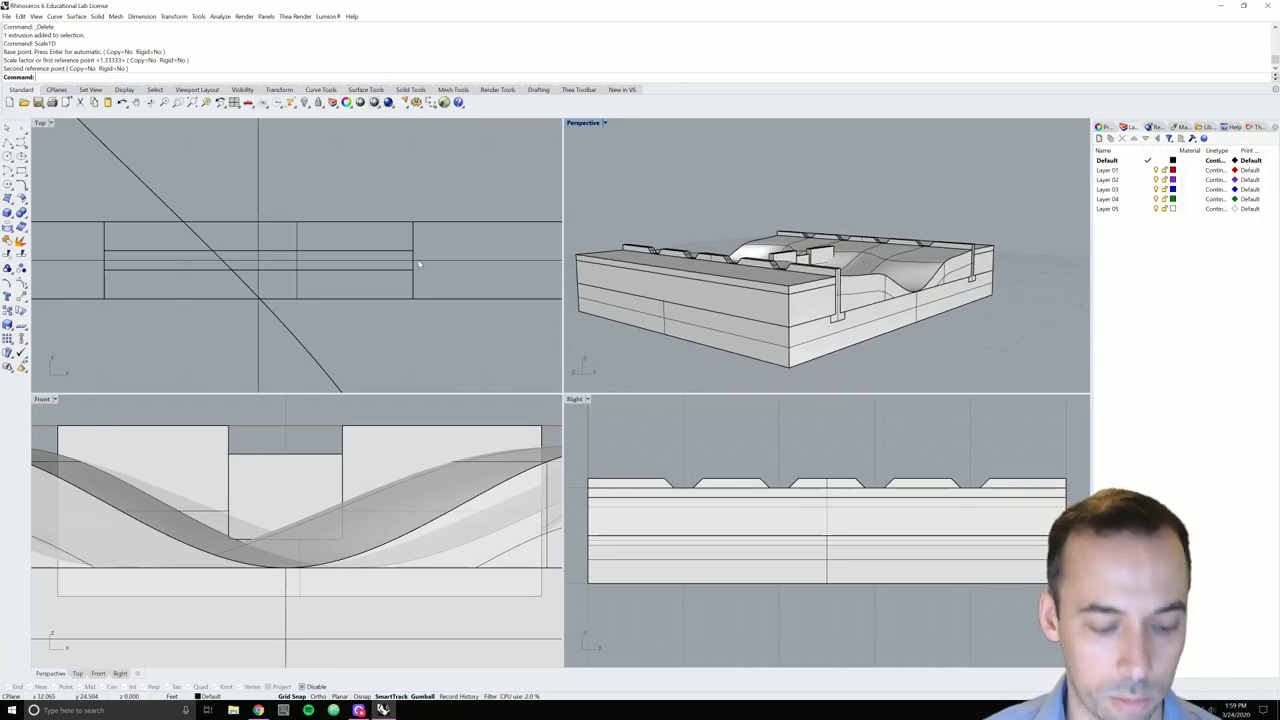
Zoom all viewports to the model's extents and set the Top view's display mode to Shaded
text(z)
key(Return)
text(a)
key(Return)
text(e)
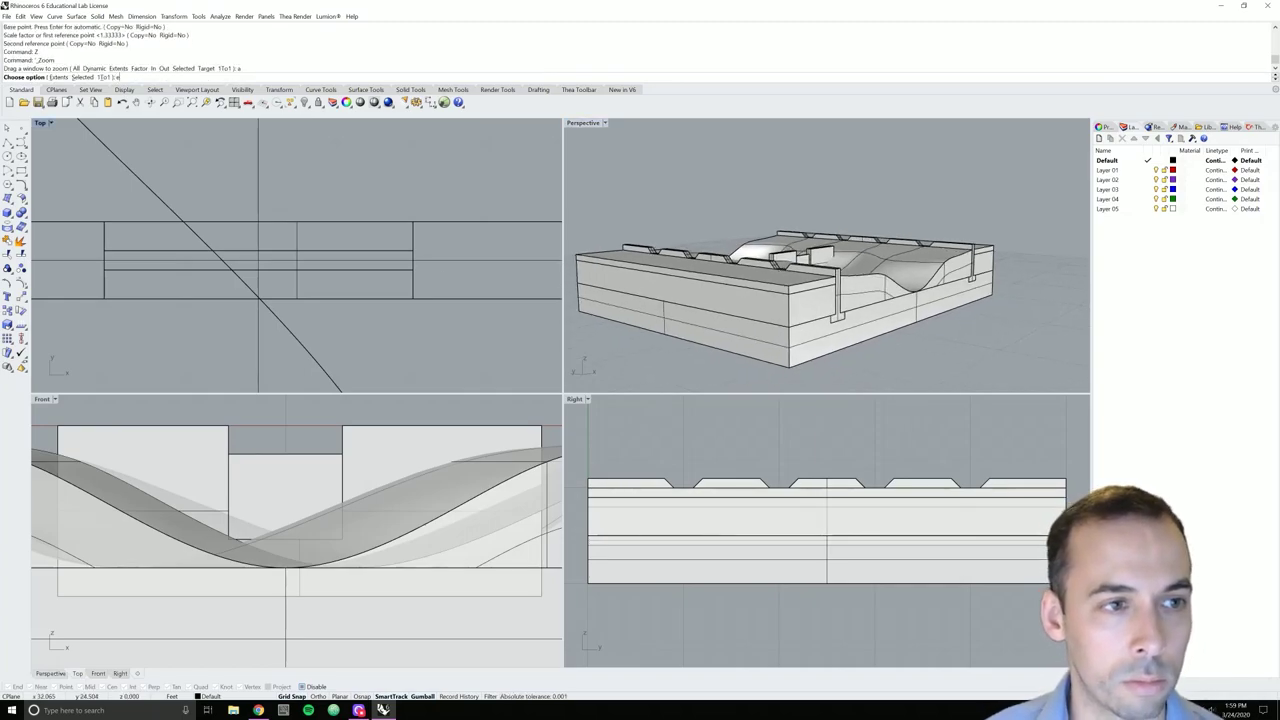
key(Return)
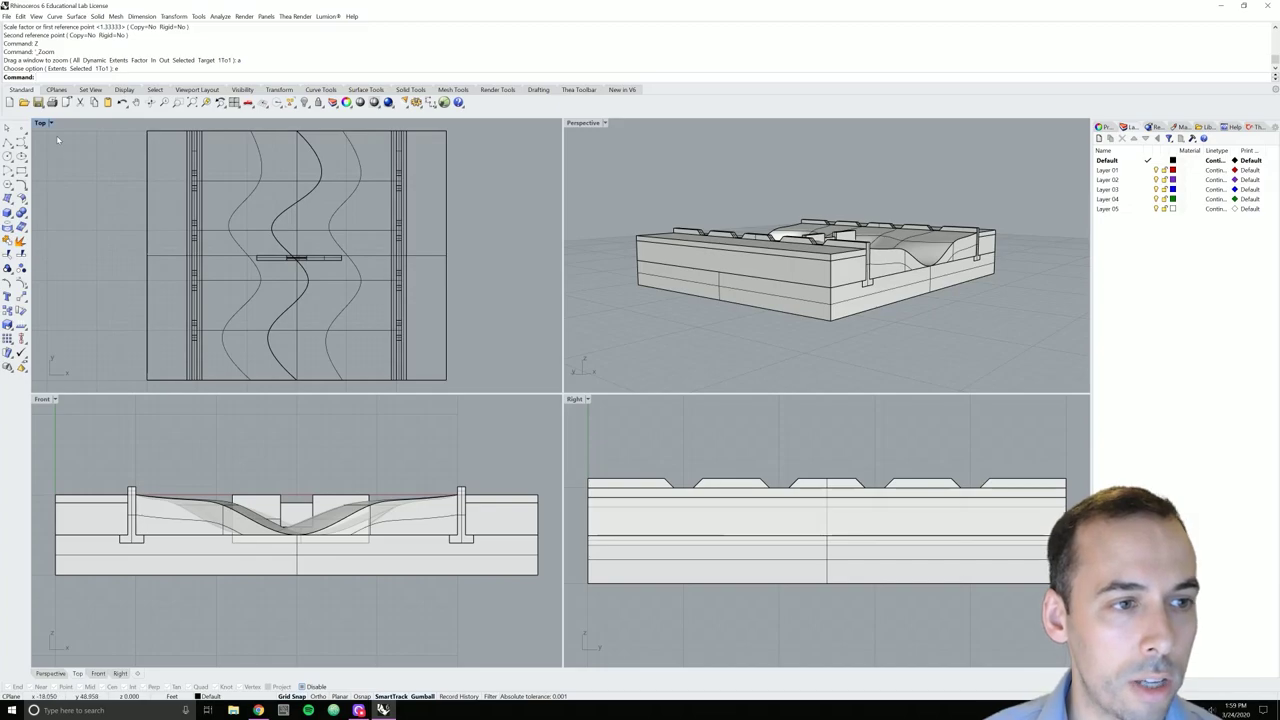
click(44, 123)
click(70, 157)
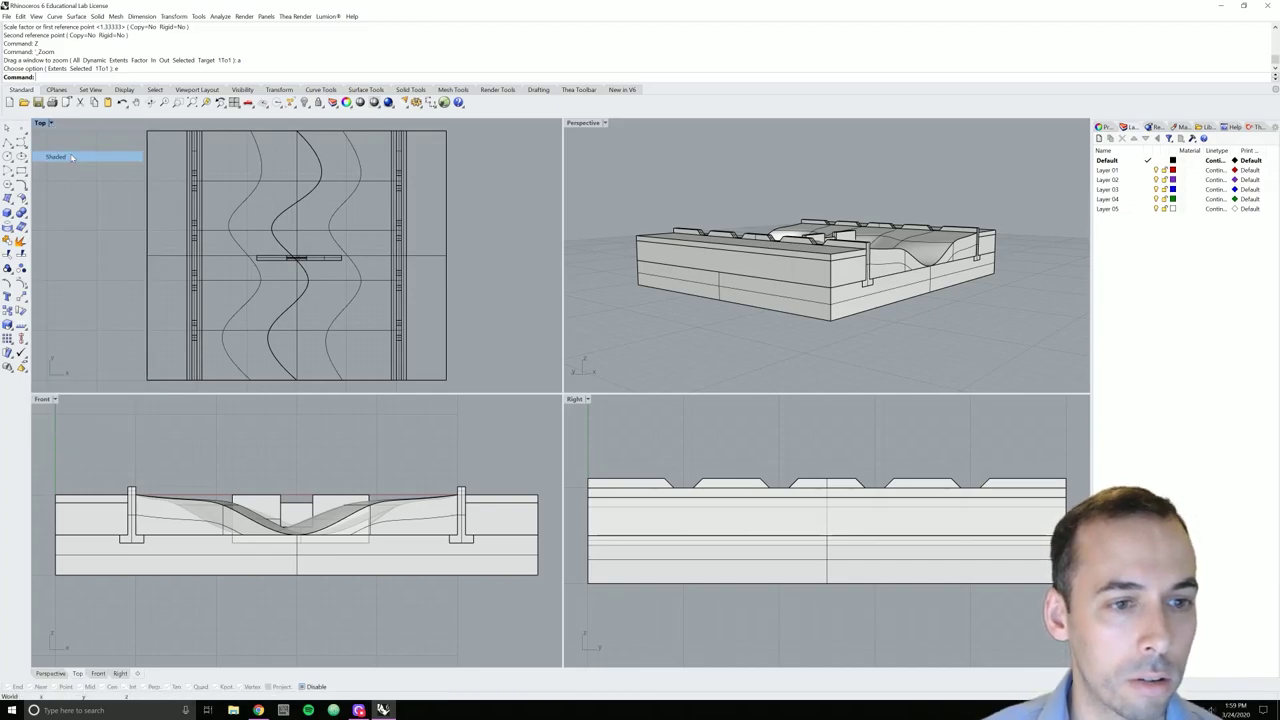
Chamfer the upper corner edge at the wall's left end with ChamferEdge at a distance of 1 ft
mouse_move(780, 290)
right_down()
mouse_move(900, 275)
mouse_move(896, 315)
mouse_move(888, 308)
right_up()
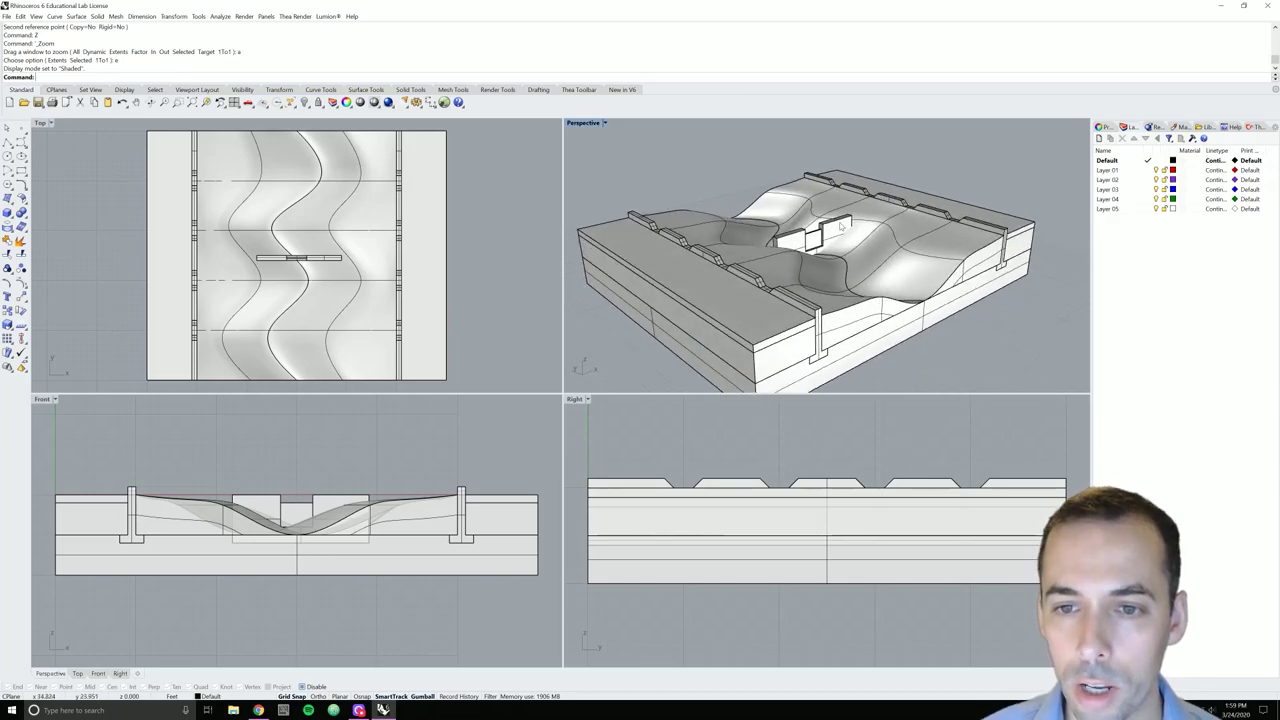
scroll(840, 228, up, 4)
scroll(733, 272, up, 2)
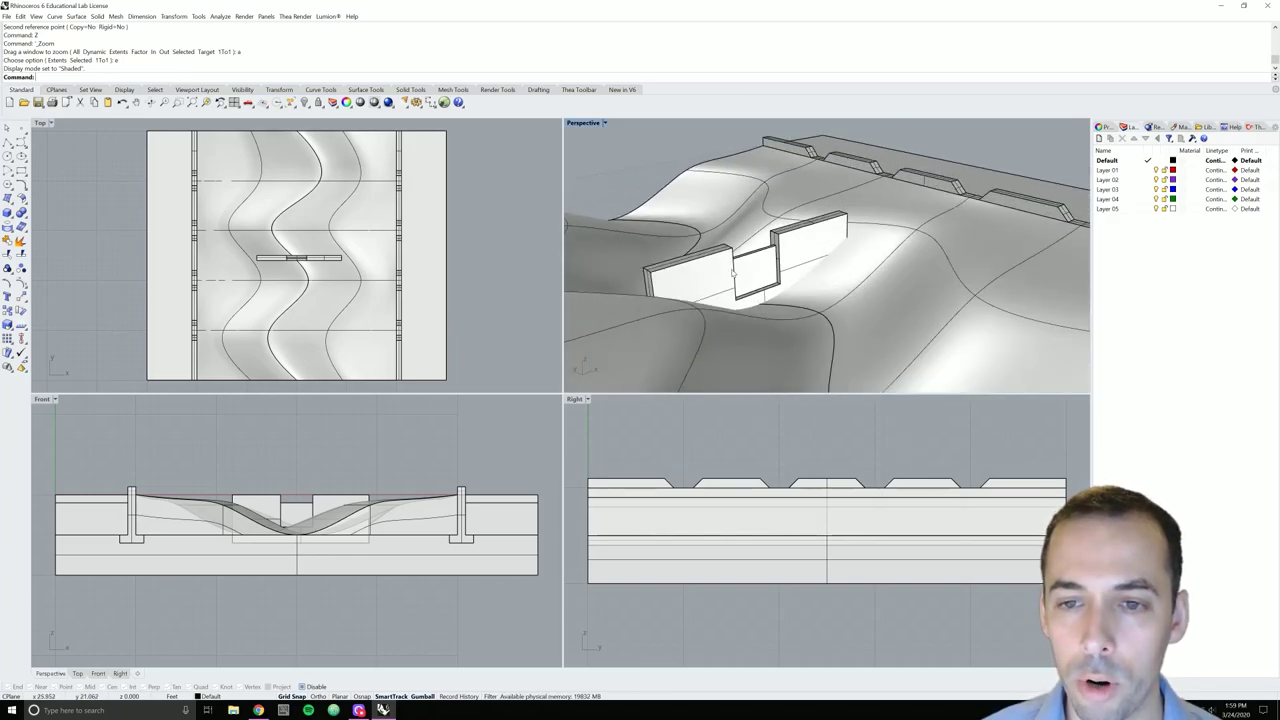
click(97, 16)
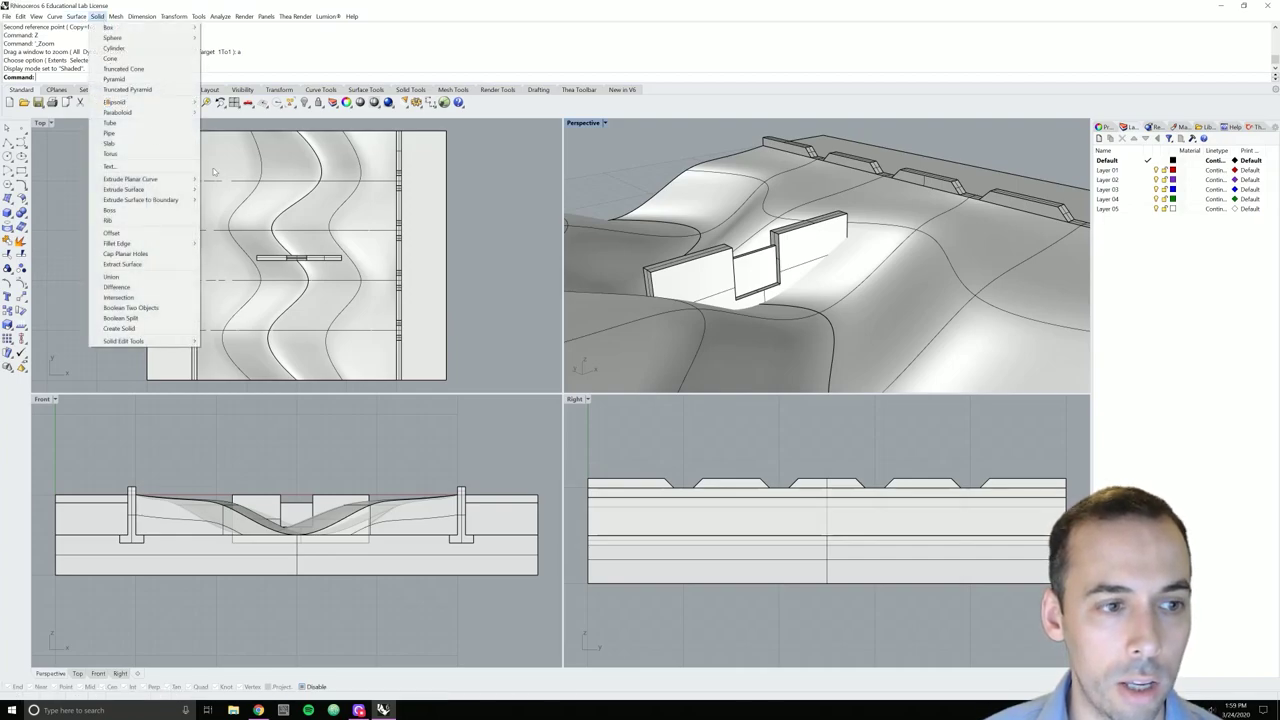
mouse_move(168, 244)
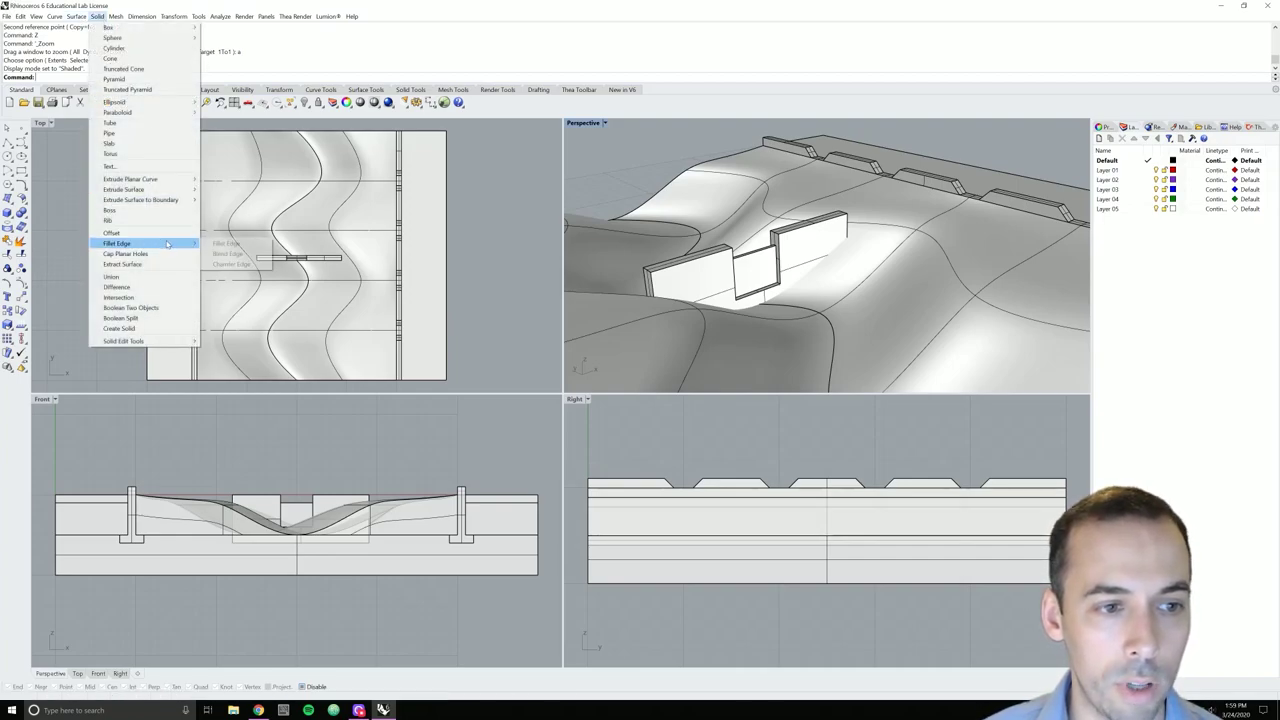
click(231, 264)
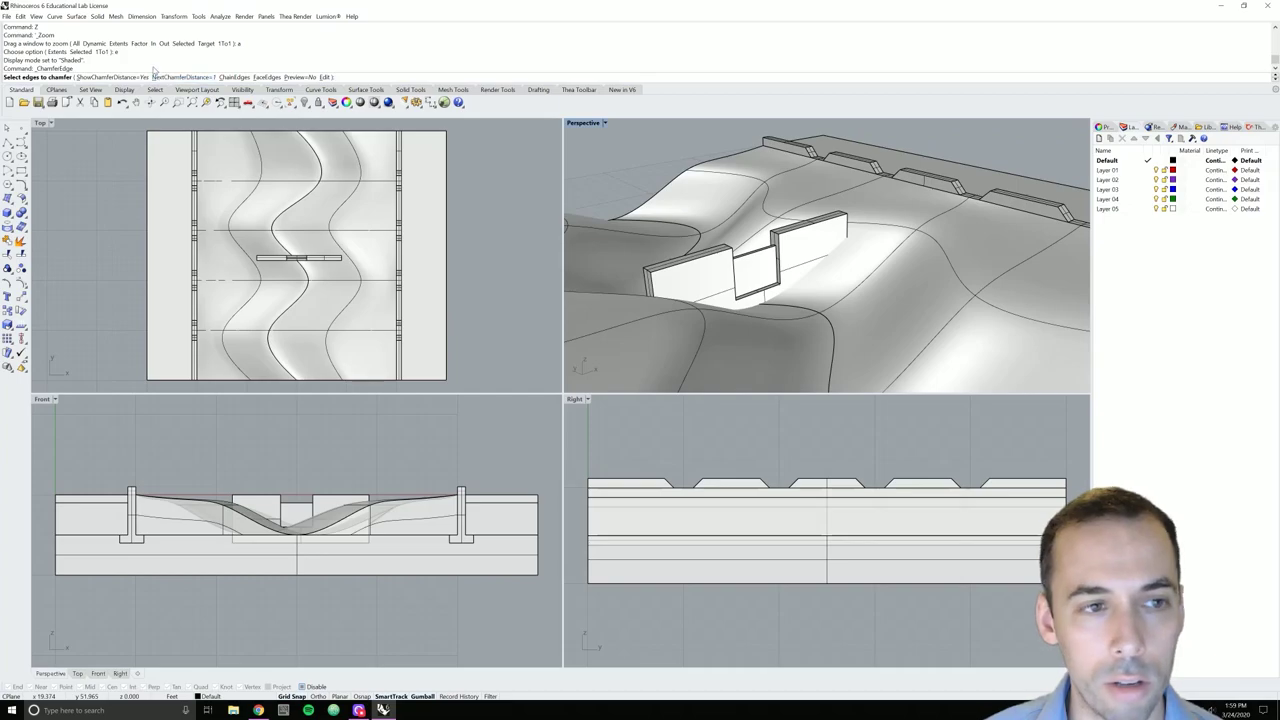
scroll(646, 273, up, 2)
scroll(646, 273, up, 2)
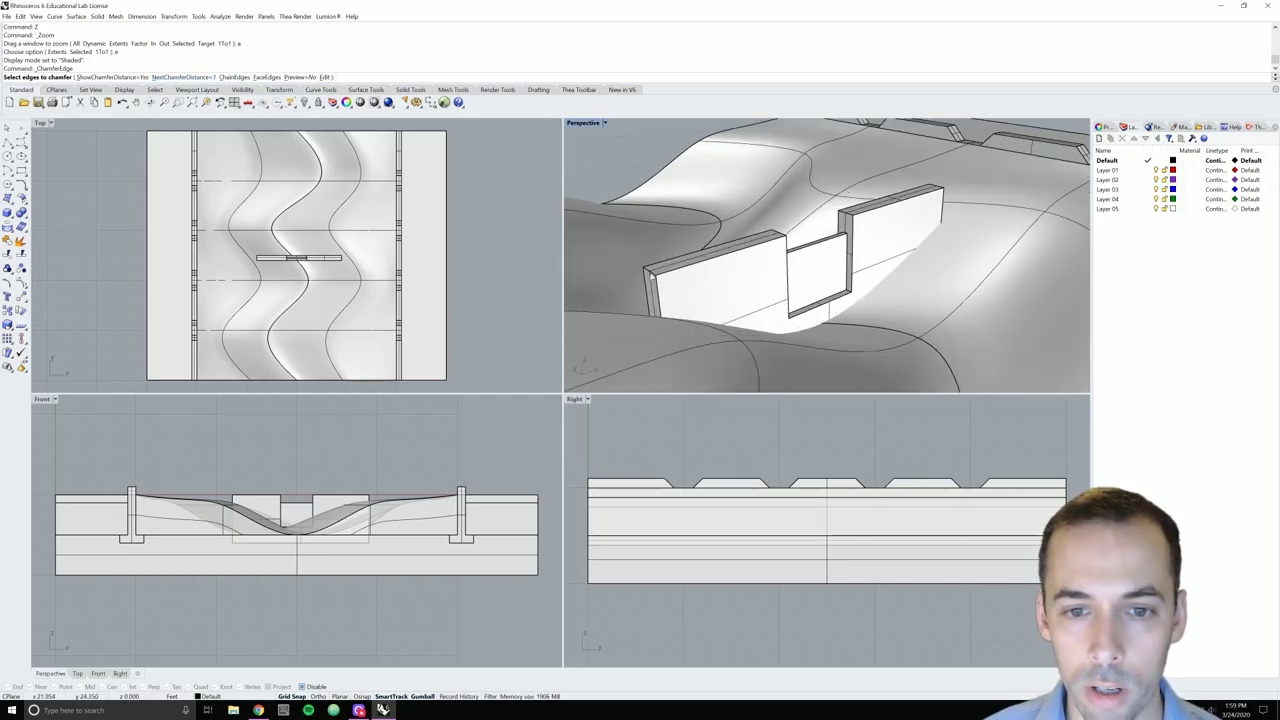
click(656, 280)
key(Return)
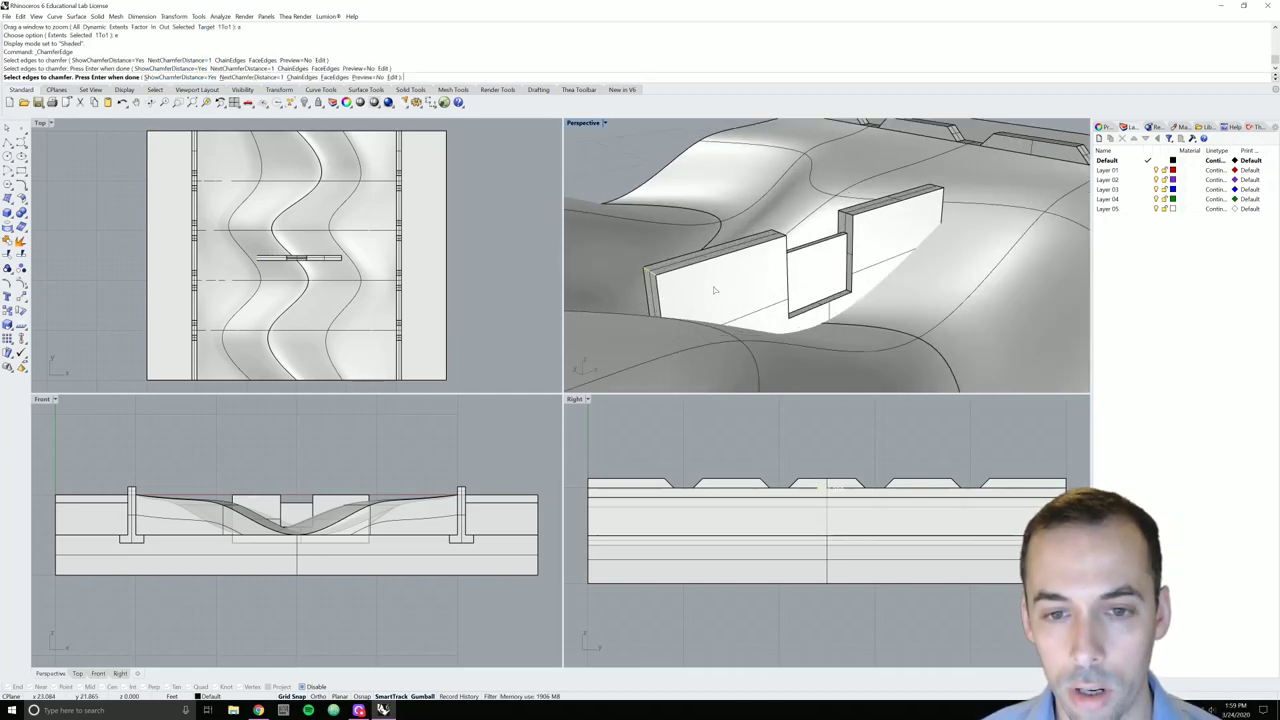
key(Return)
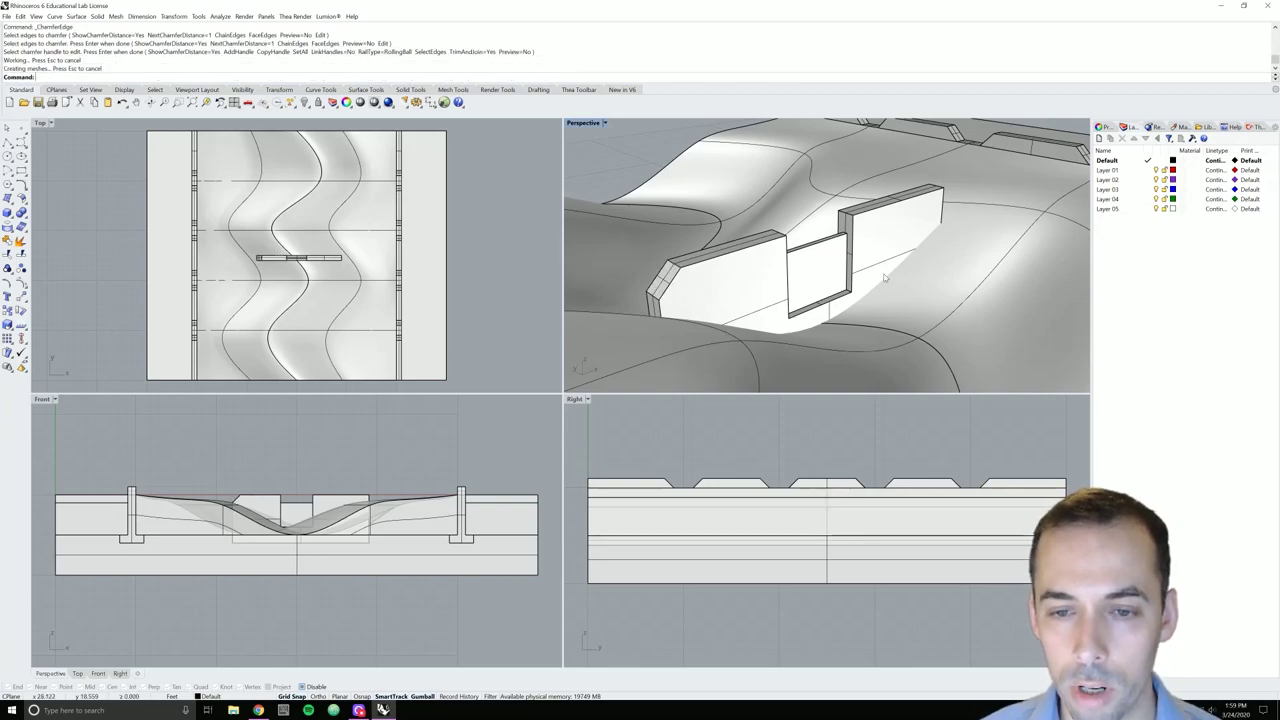
Chamfer the upper corner edge at the wall's opposite end with the same 1 ft distance
right_drag(688, 289, 945, 260)
key(Return)
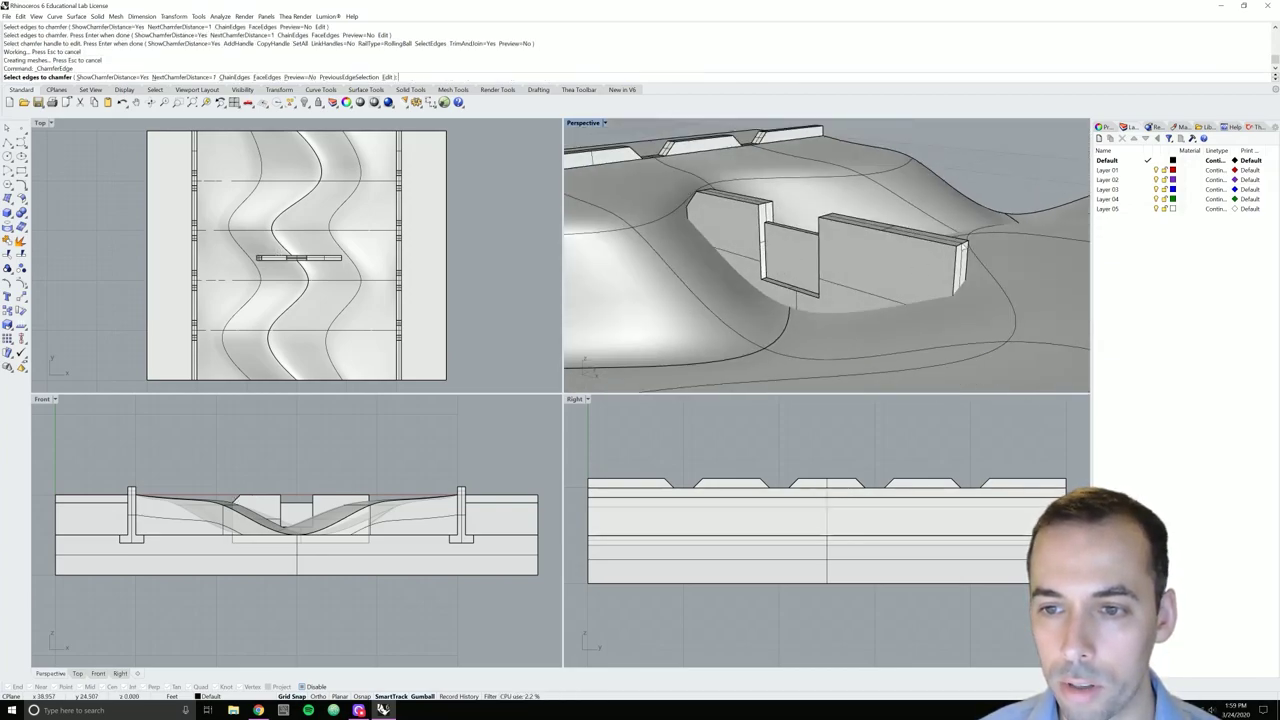
click(963, 247)
key(Return)
key(Return)
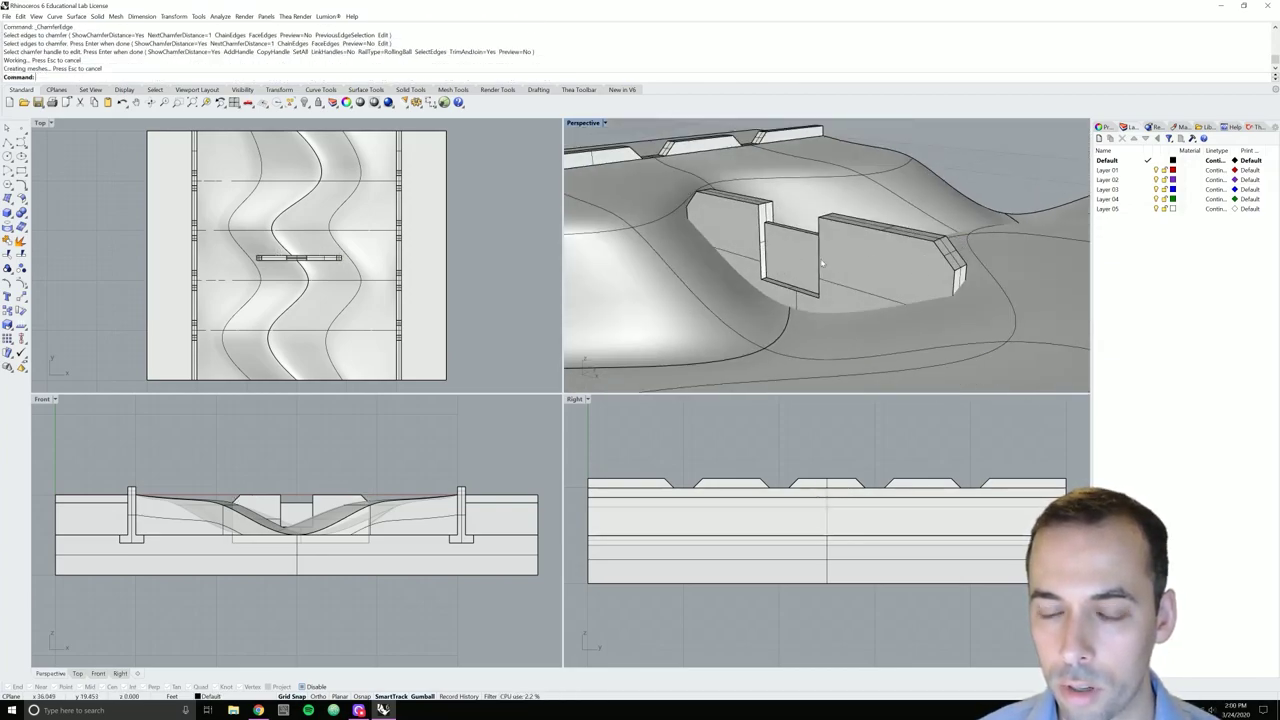
Create a box 29 ft wide and 5 ft high, with its top at -3 ft, running 24 ft from the terrain's front edge to the wall
right_drag(640, 320, 816, 276)
scroll(778, 303, down, 8)
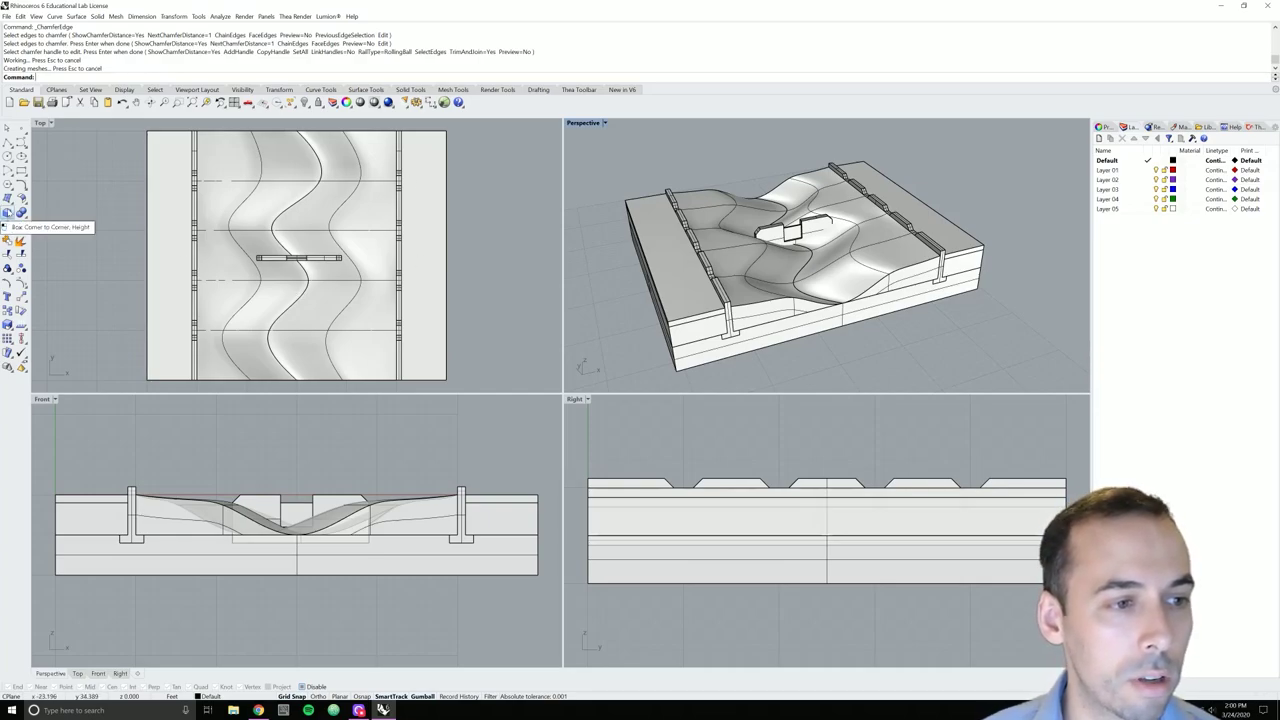
click(8, 212)
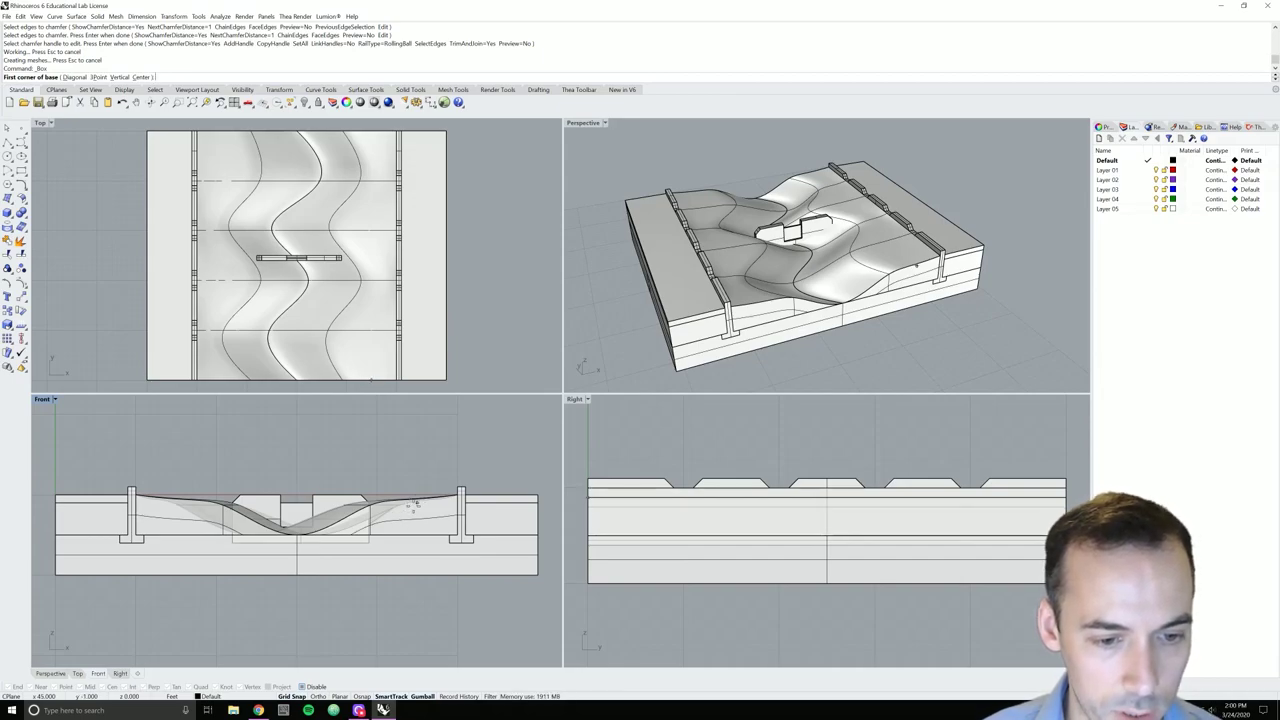
scroll(405, 510, up, 1)
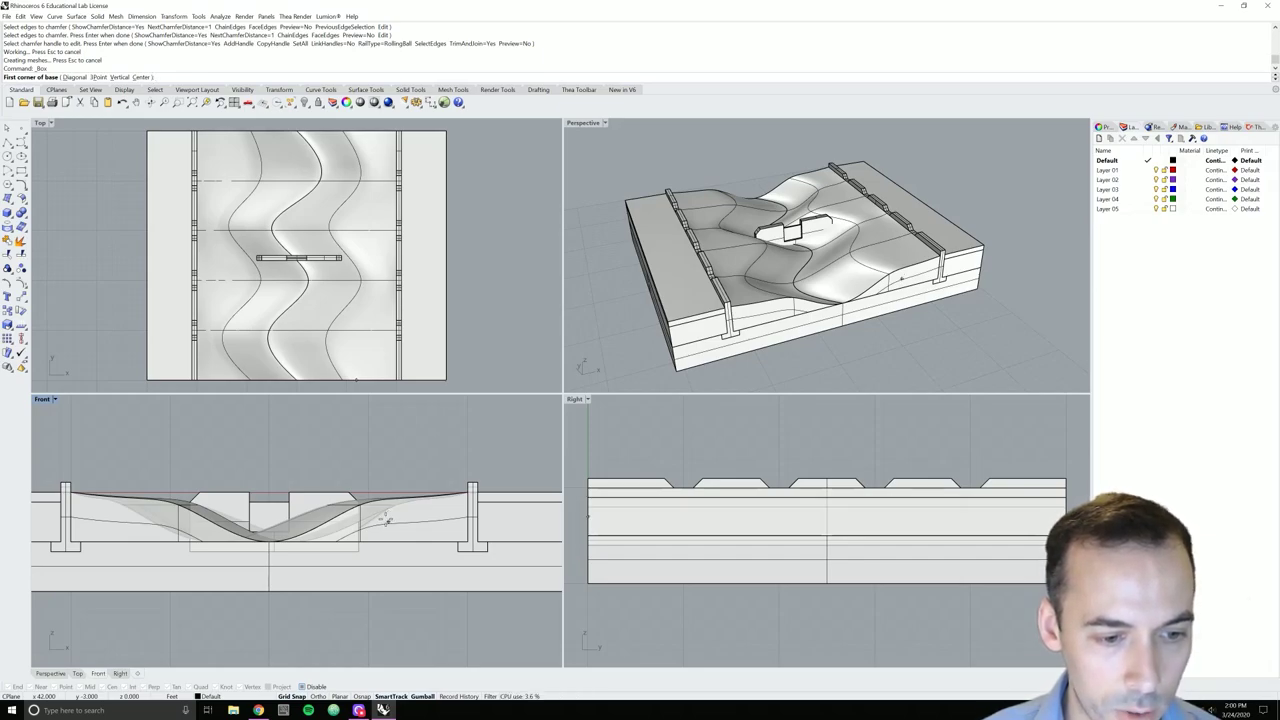
right_drag(386, 519, 474, 486)
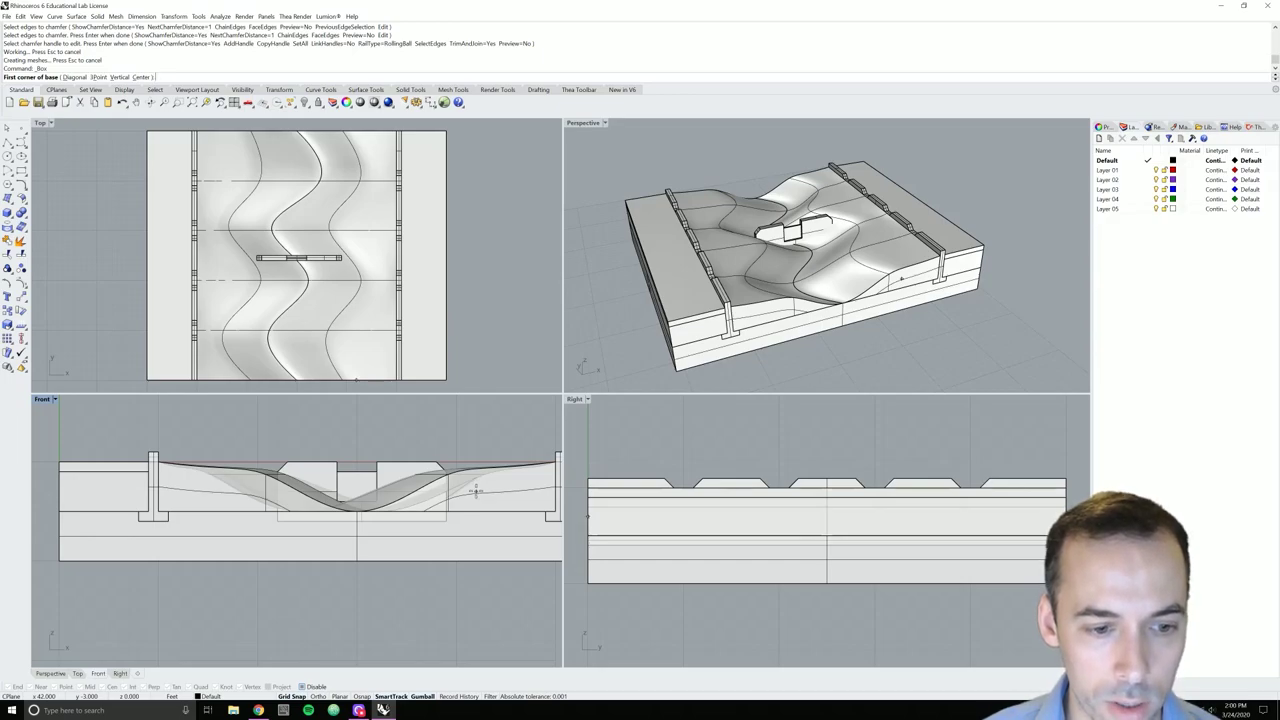
click(476, 490)
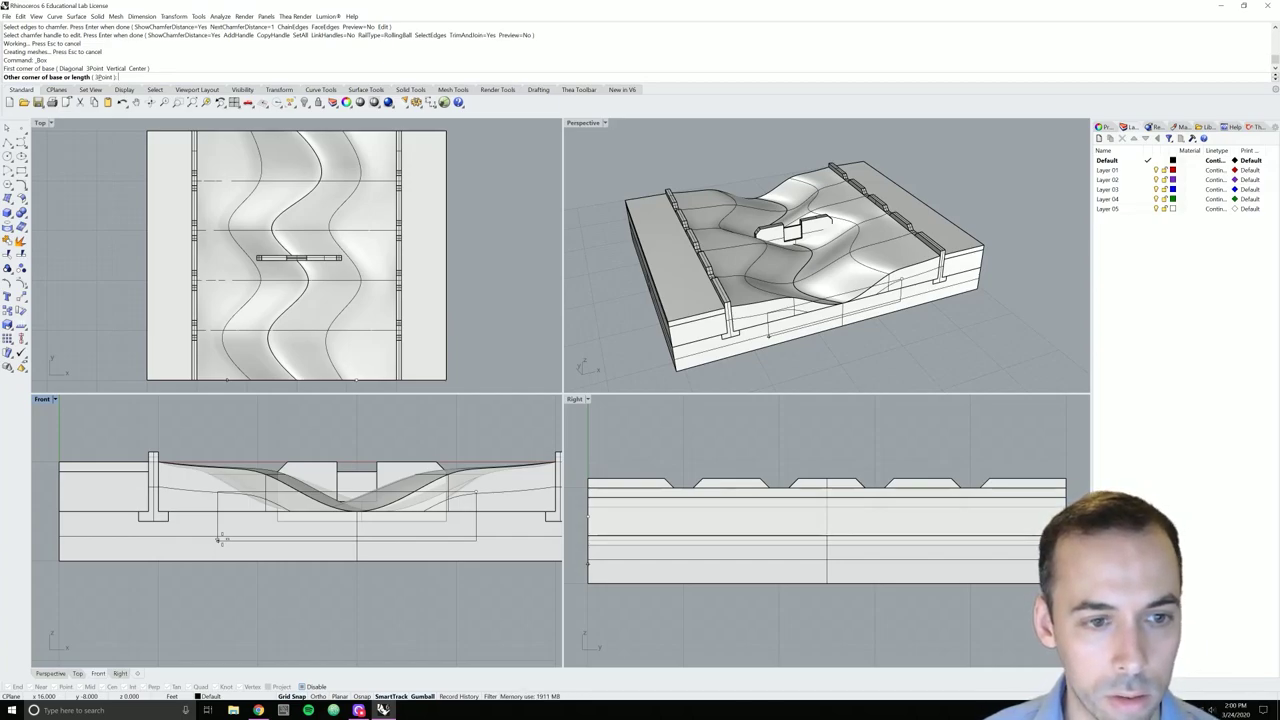
click(188, 540)
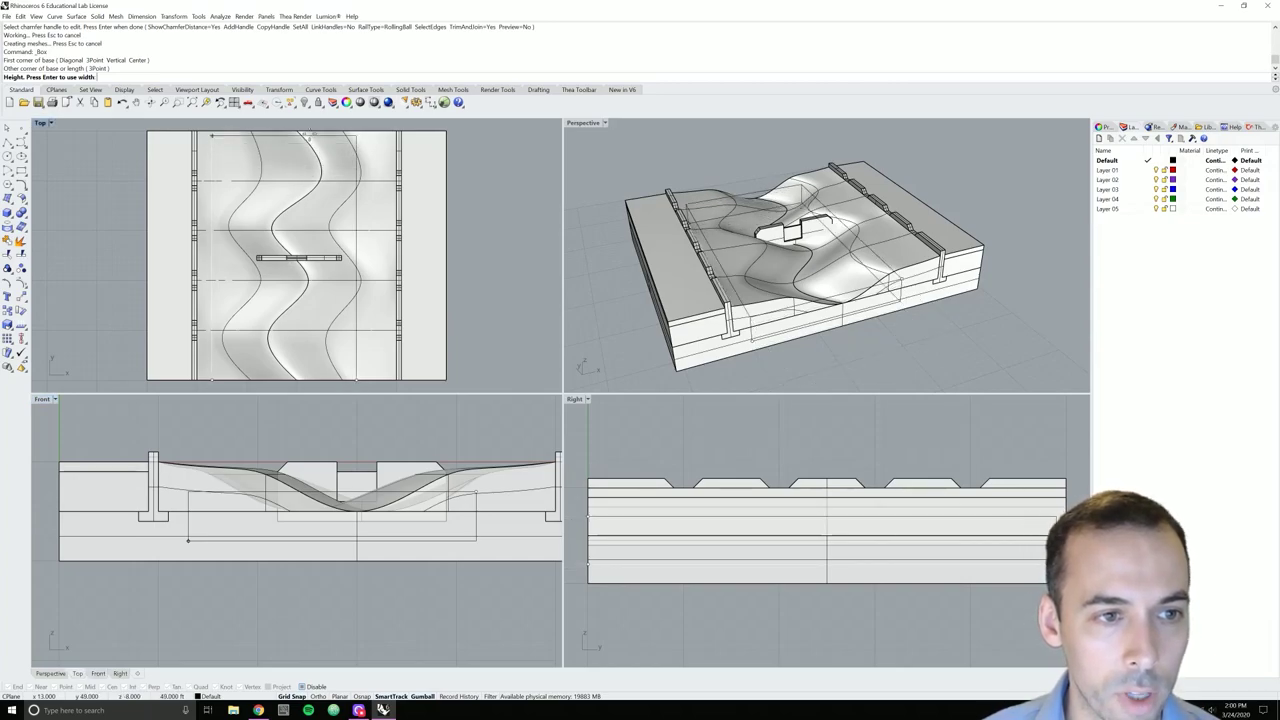
scroll(307, 258, up, 3)
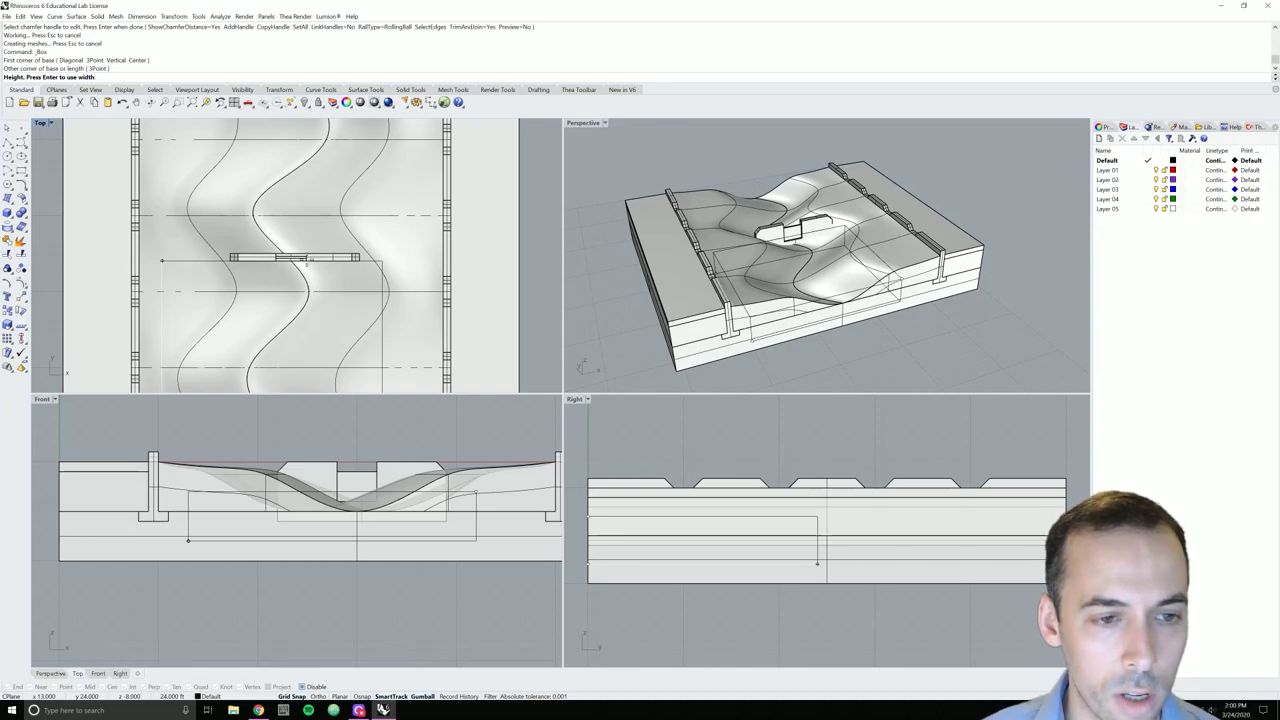
click(307, 260)
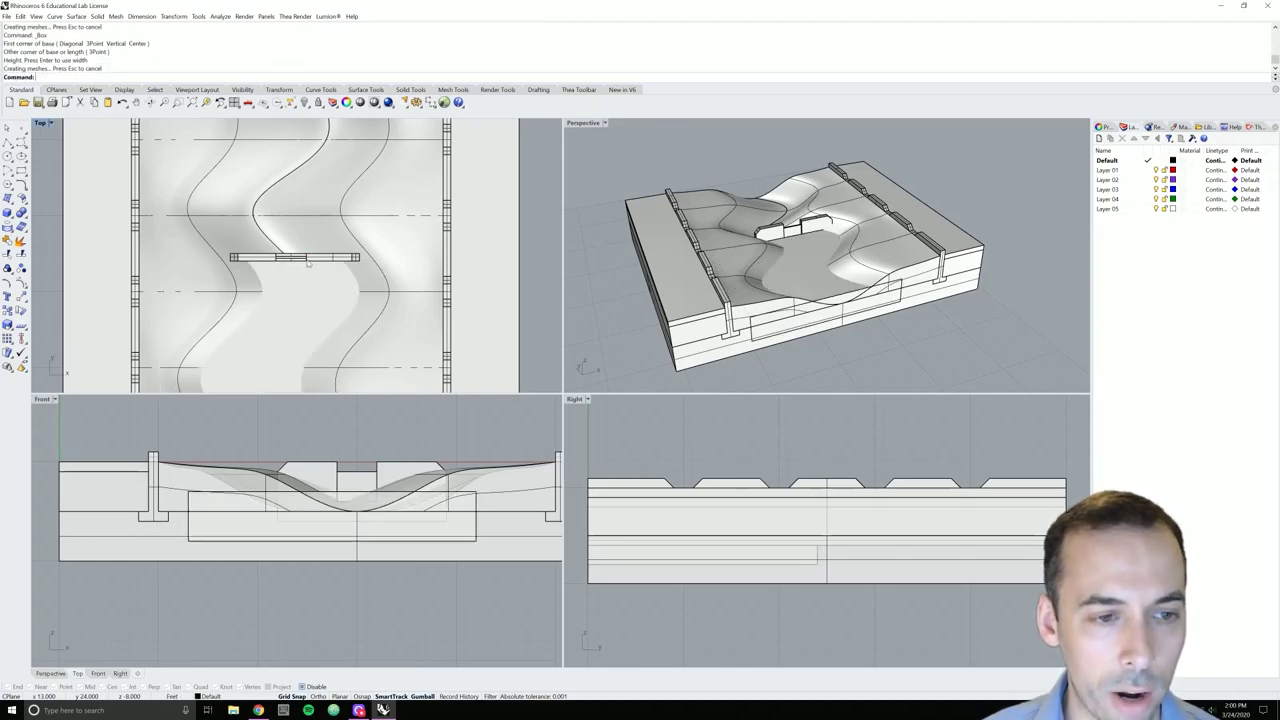
Move the box about 2 ft along positive X to centre it across the channel
scroll(280, 135, down, 3)
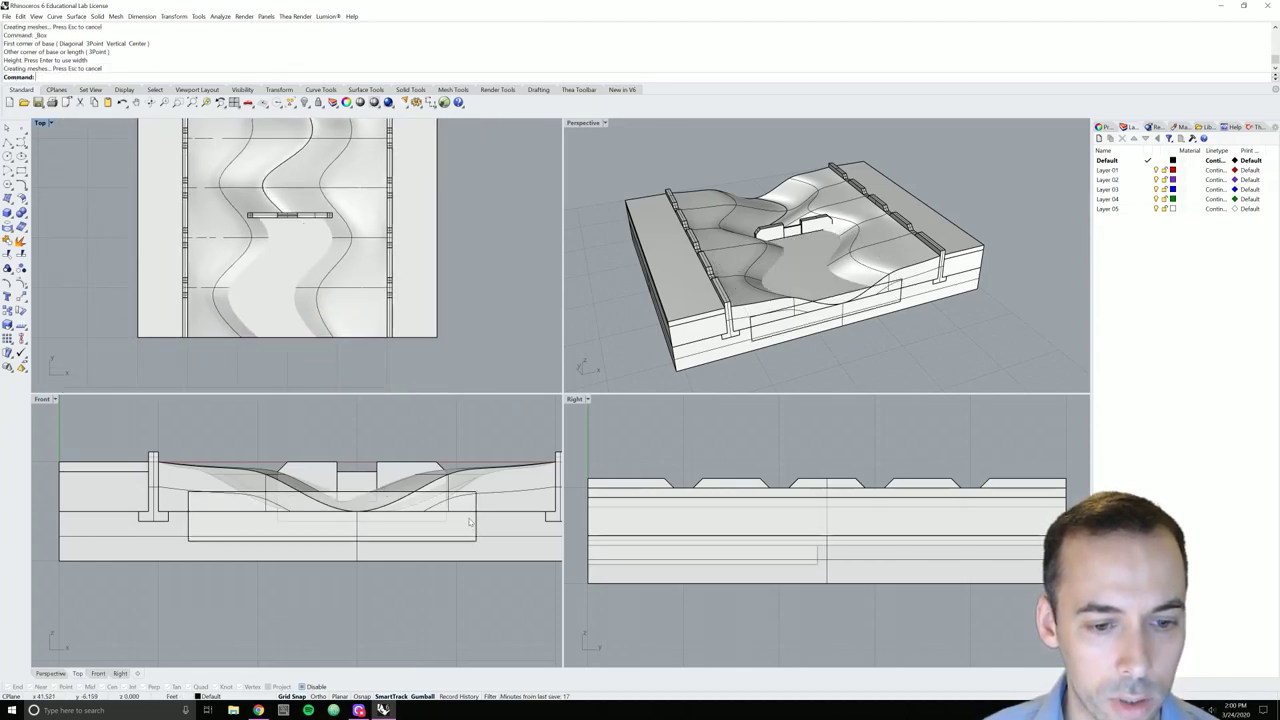
click(283, 290)
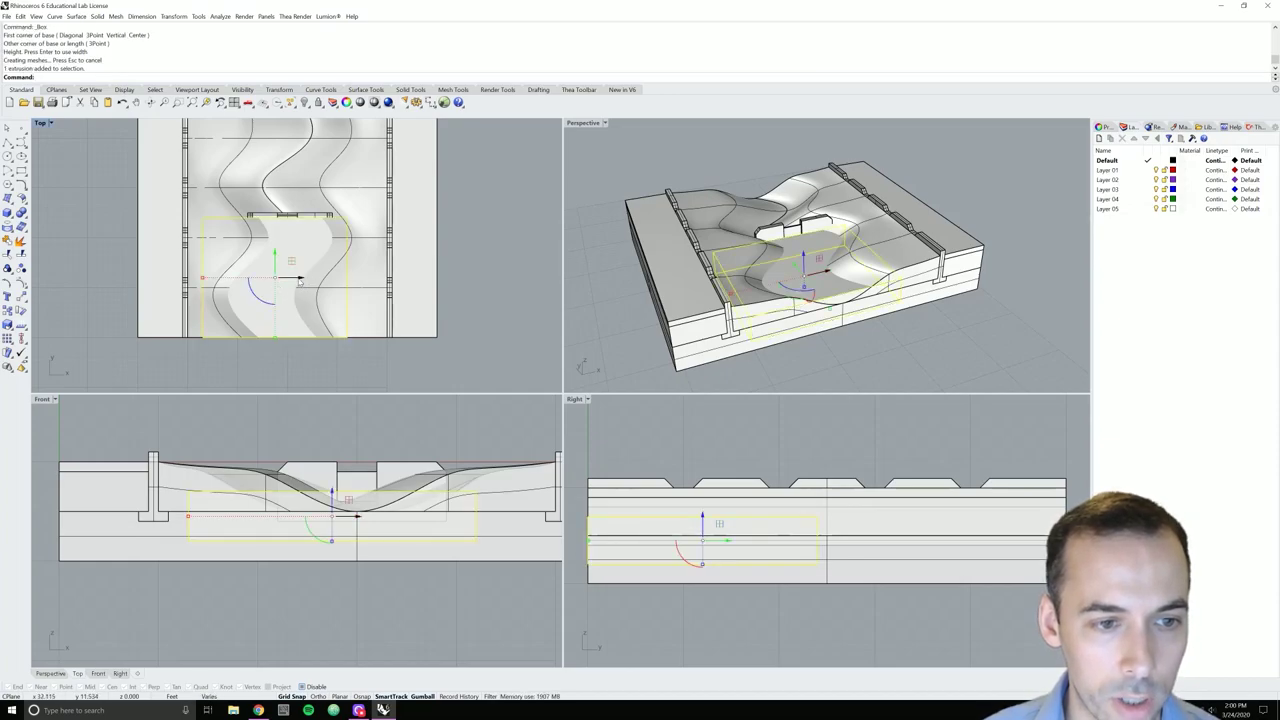
drag(291, 281, 311, 280)
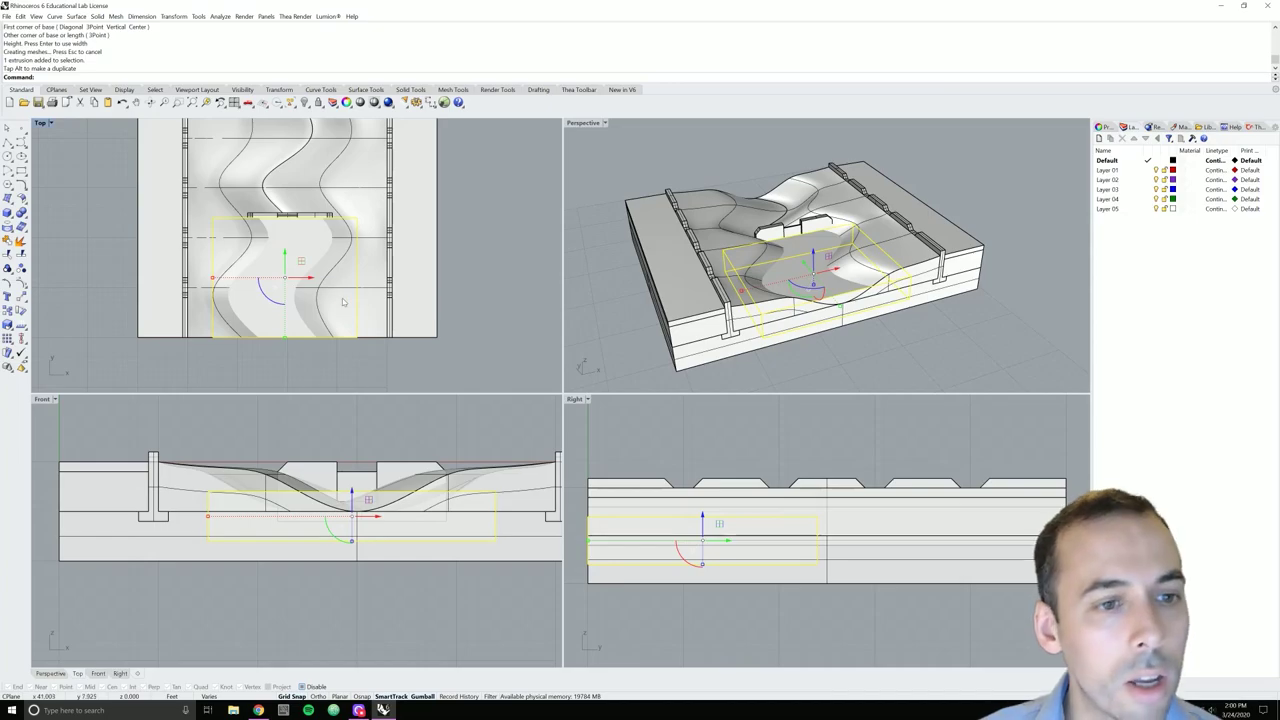
Scale the water box along Y with Scale1D to 24.5 ft, keeping its edge at the terrain's front fixed
scroll(318, 218, up, 5)
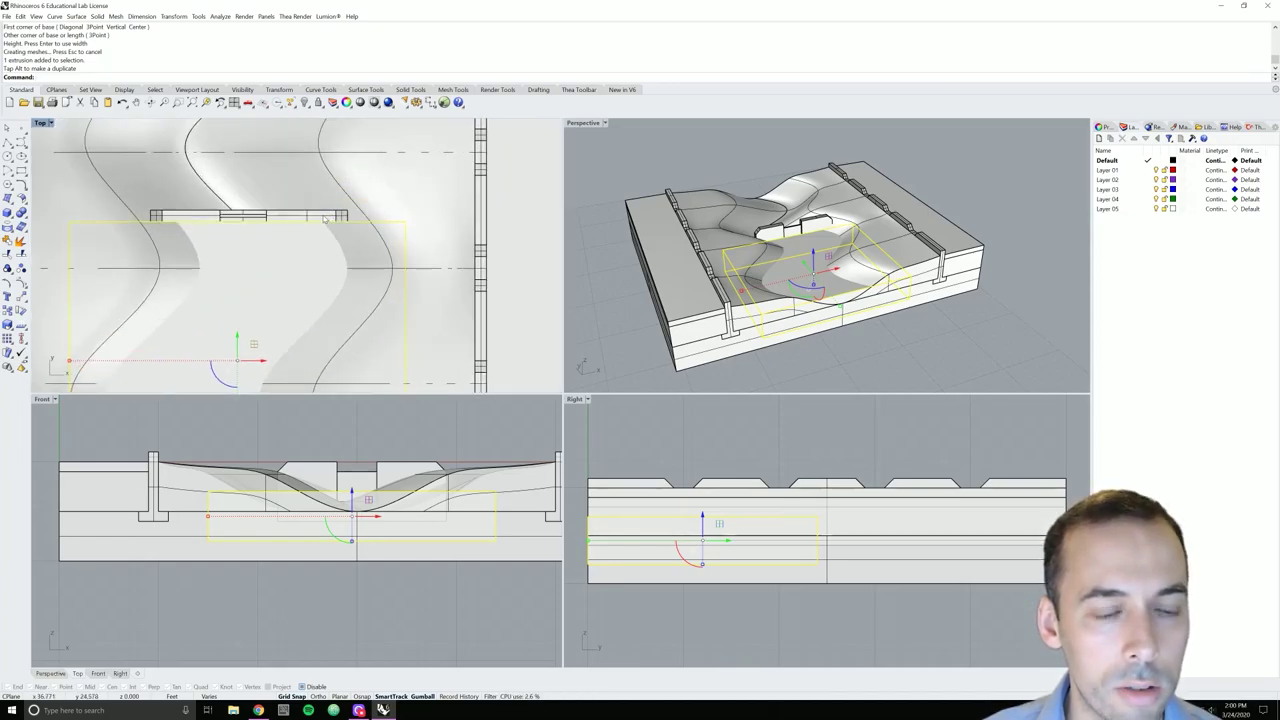
scroll(255, 224, down, 4)
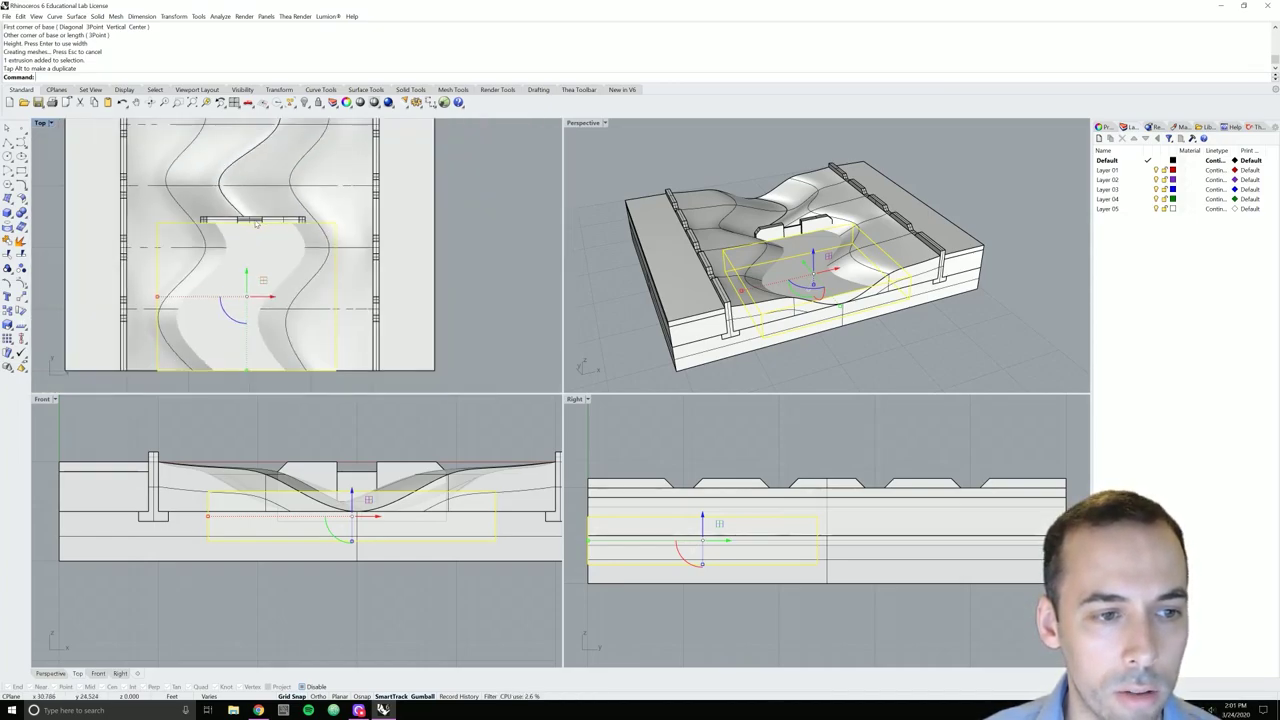
key(Return)
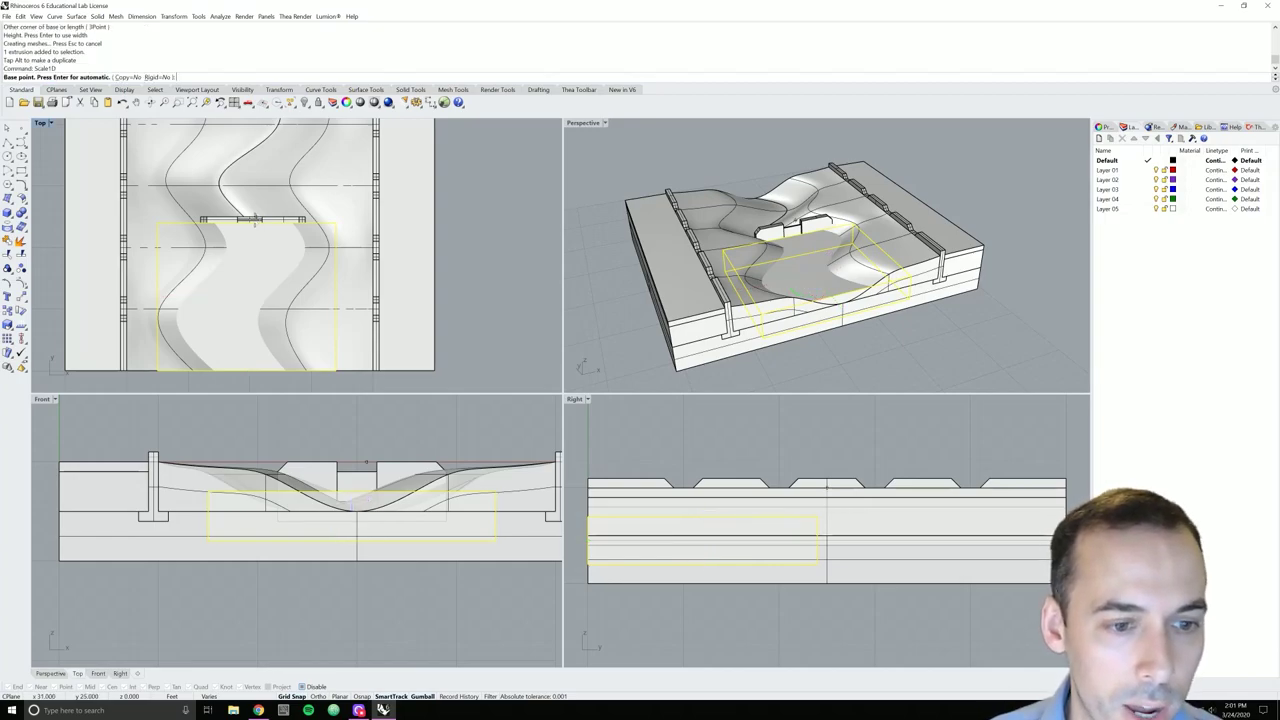
click(336, 370)
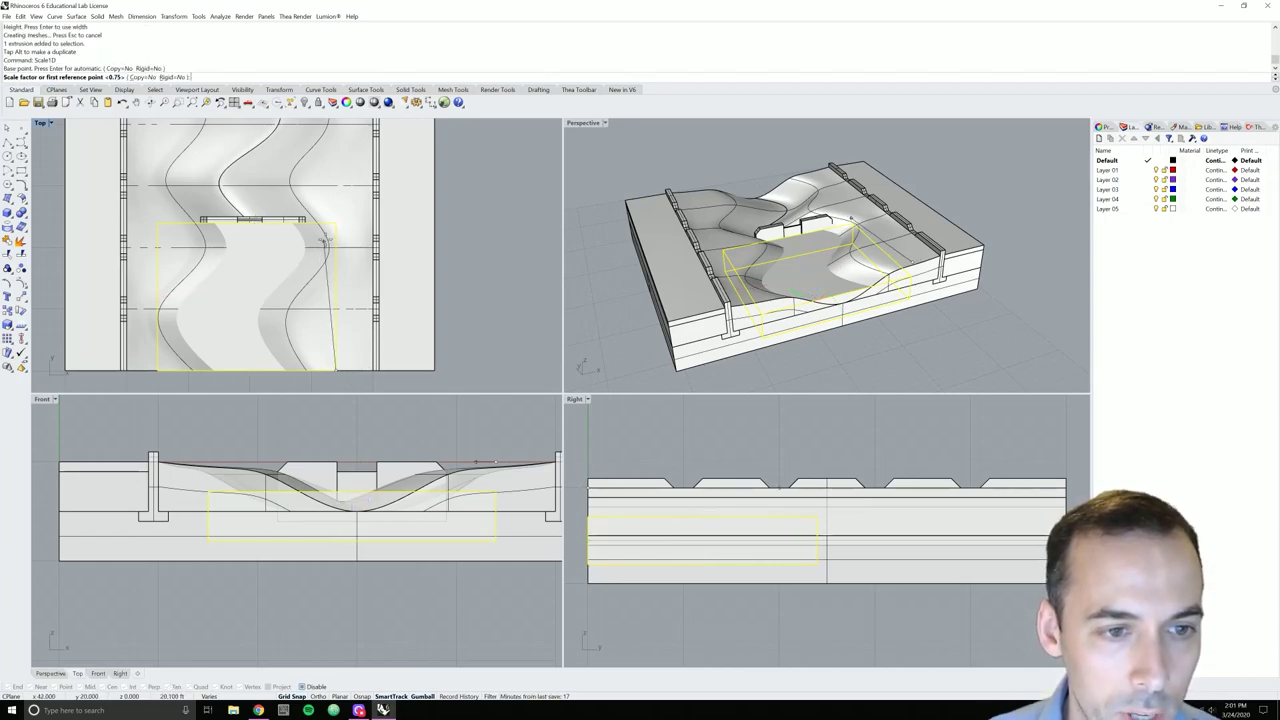
scroll(335, 232, up, 4)
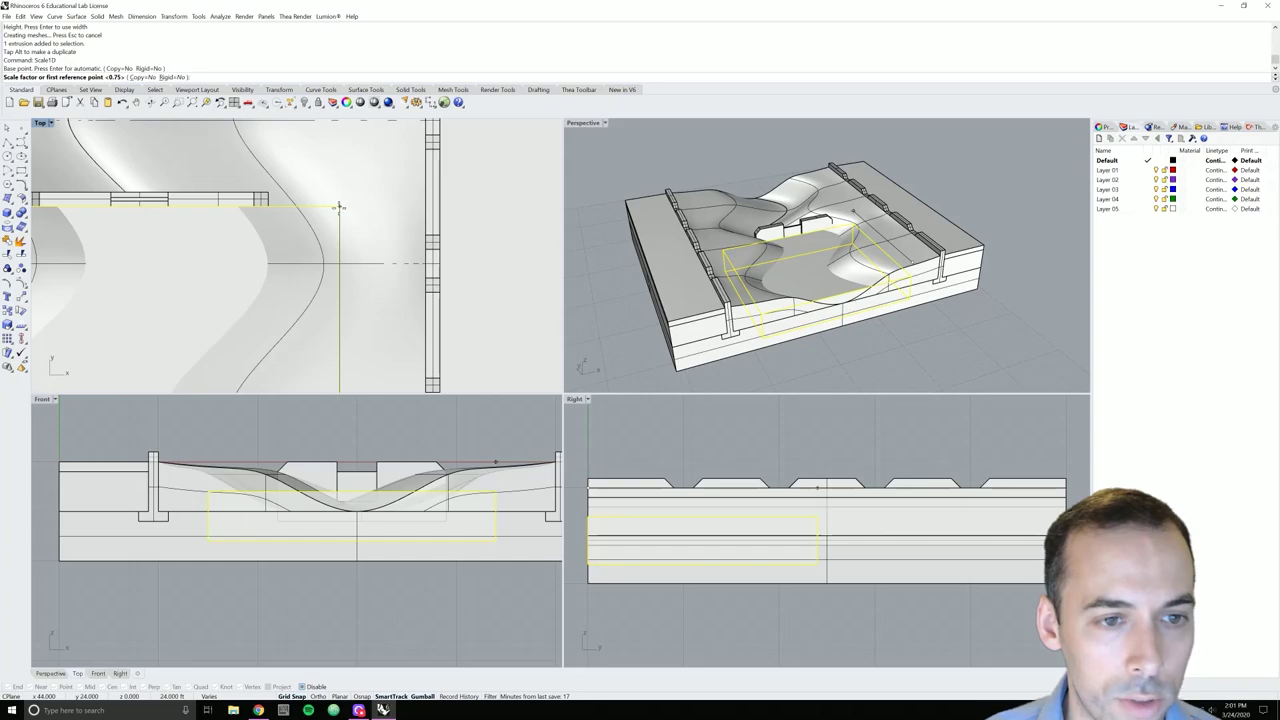
click(339, 207)
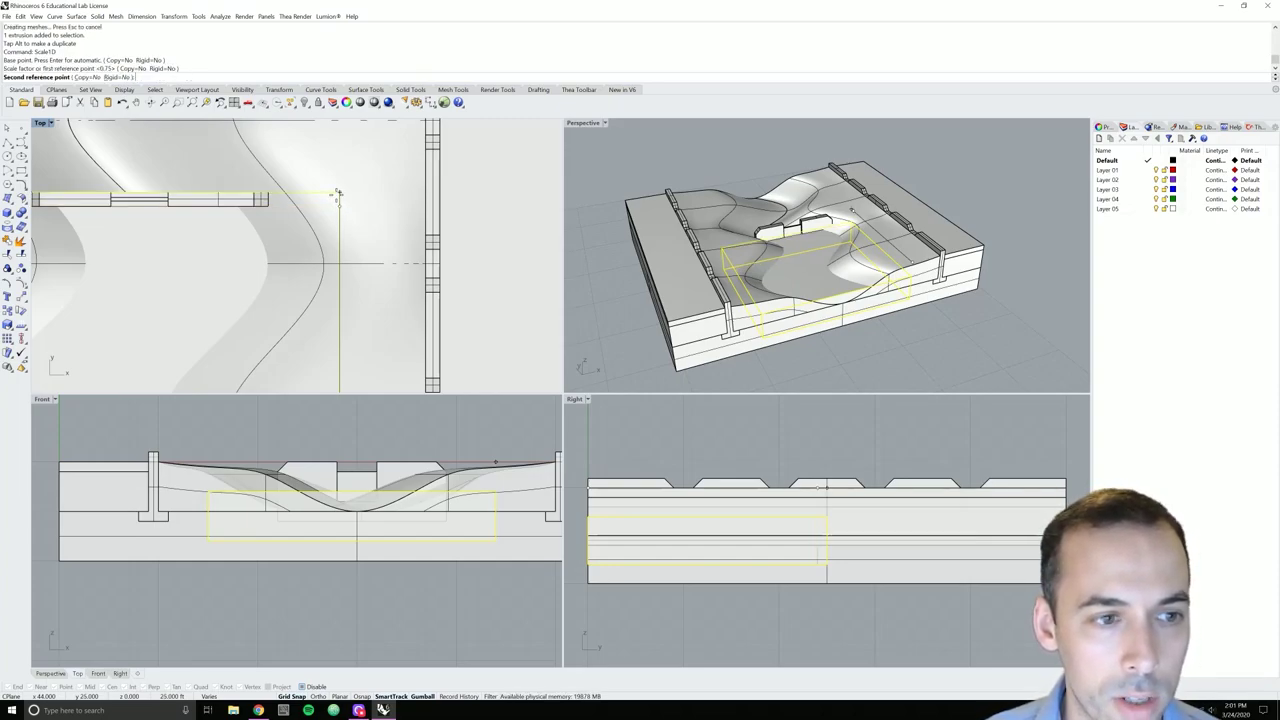
scroll(337, 195, down, 5)
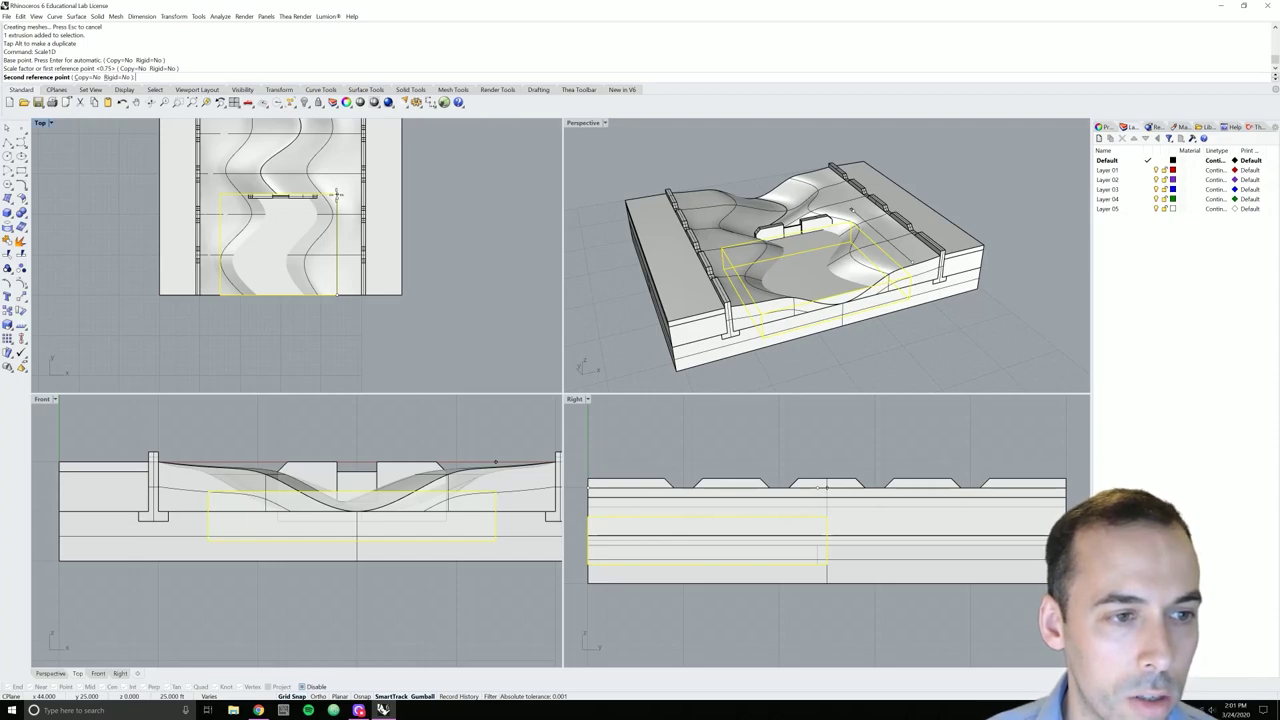
scroll(337, 195, up, 3)
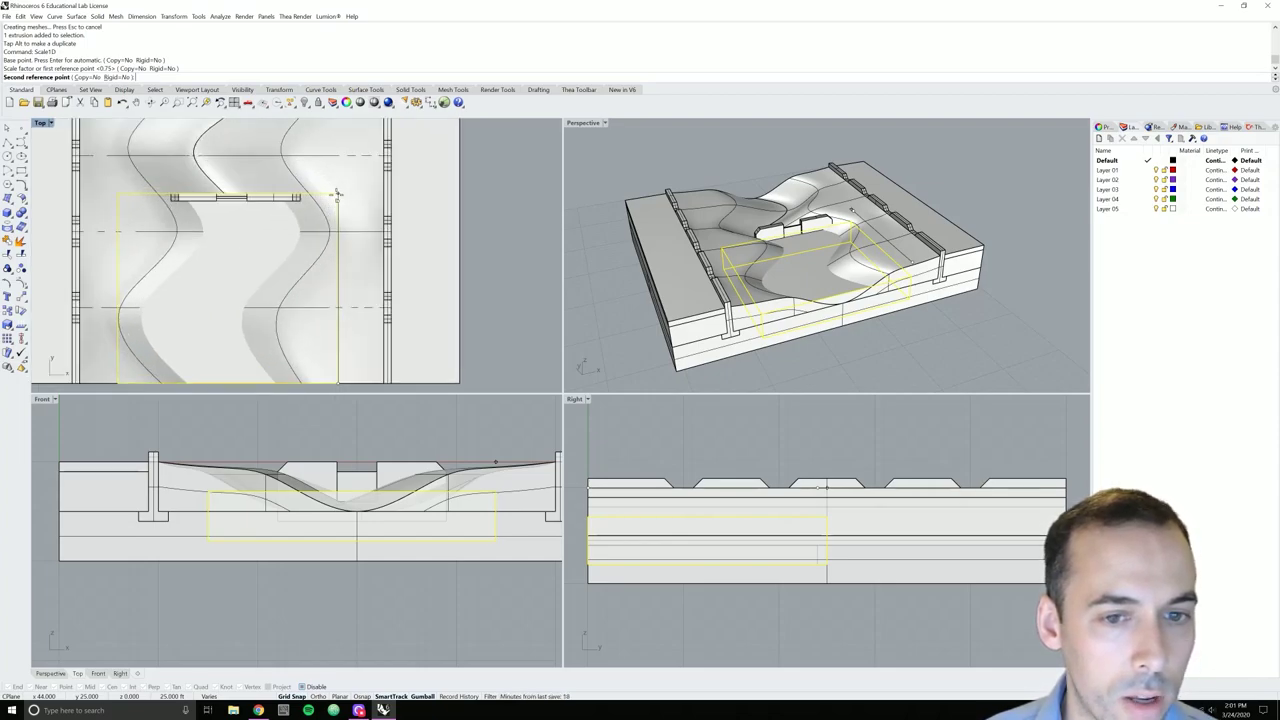
scroll(337, 195, down, 1)
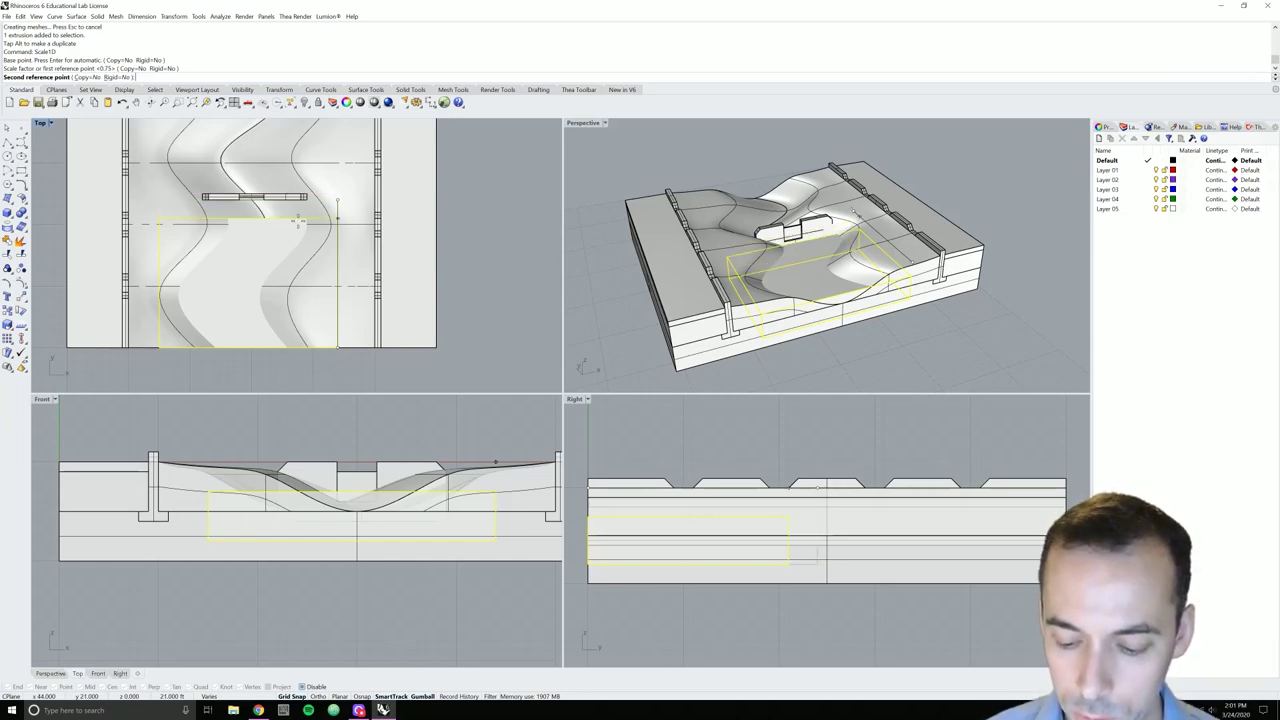
text(24.5)
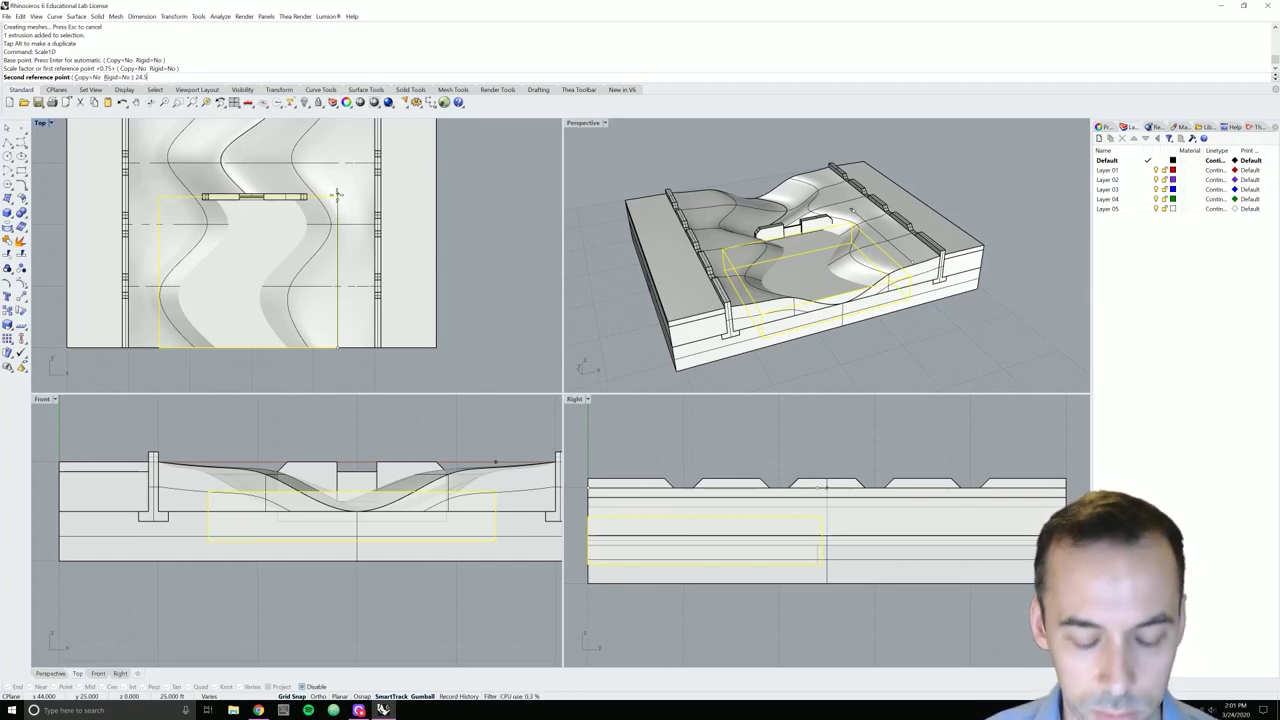
key(Return)
scroll(321, 197, up, 8)
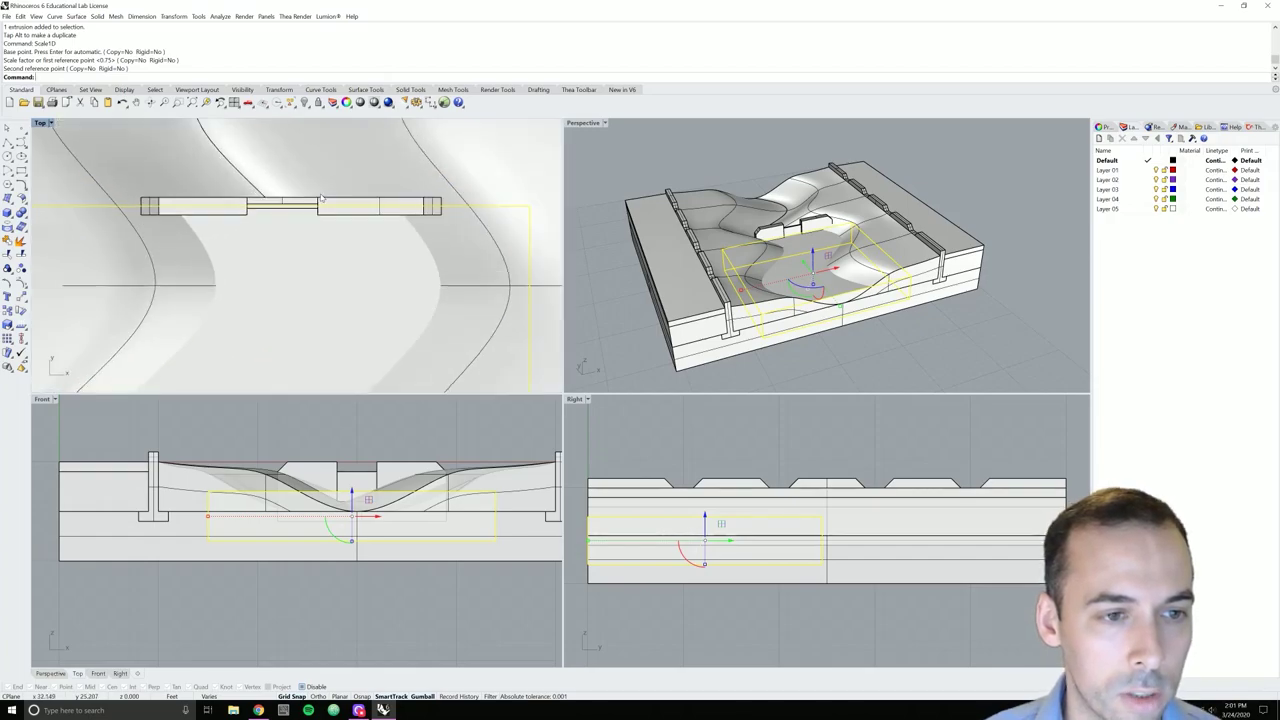
scroll(268, 223, down, 8)
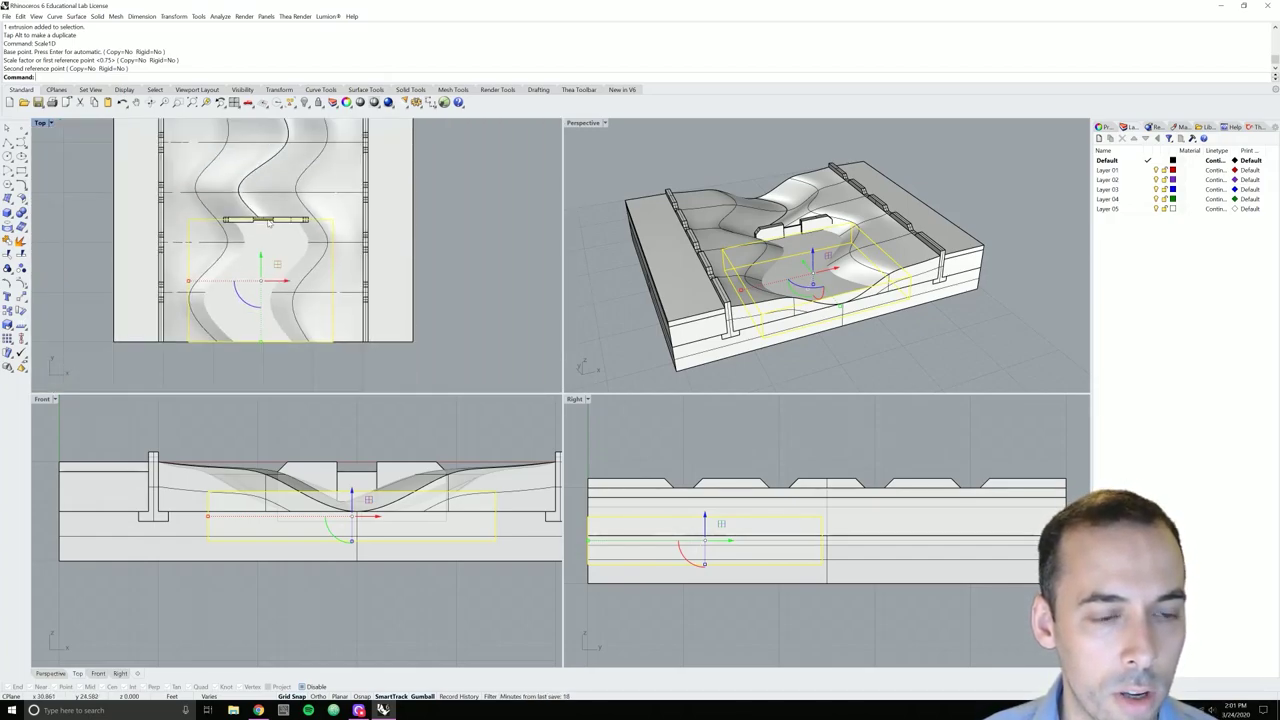
scroll(403, 269, down, 2)
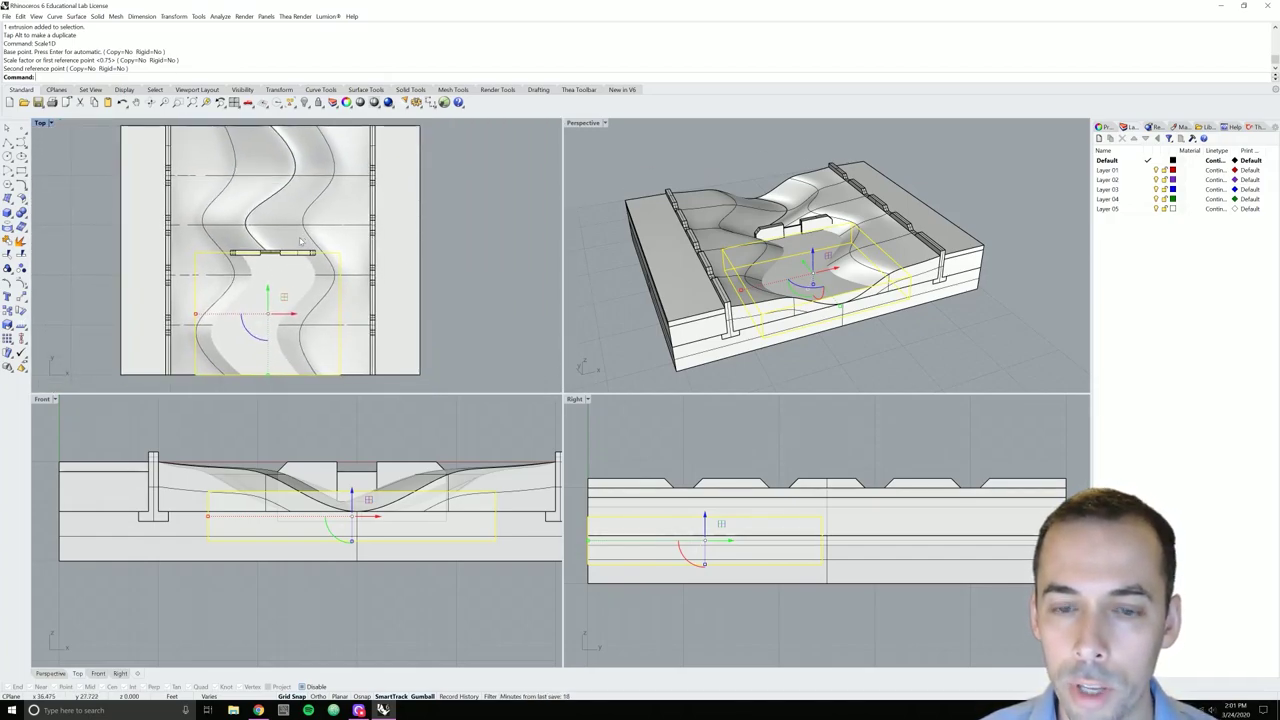
key(Escape)
Subtract the terrain, the base block and the wall from the water box with BooleanDifference, keeping the input solids, and check the resulting water volume
right_drag(620, 285, 855, 260)
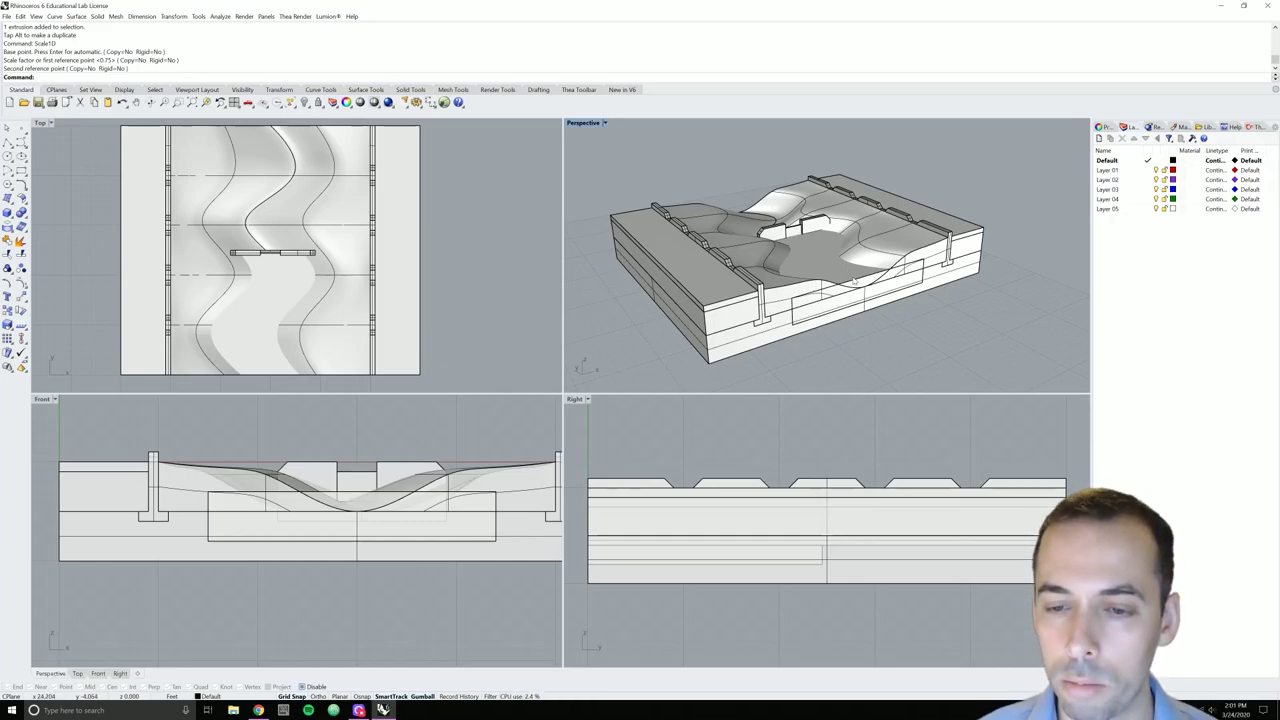
click(856, 281)
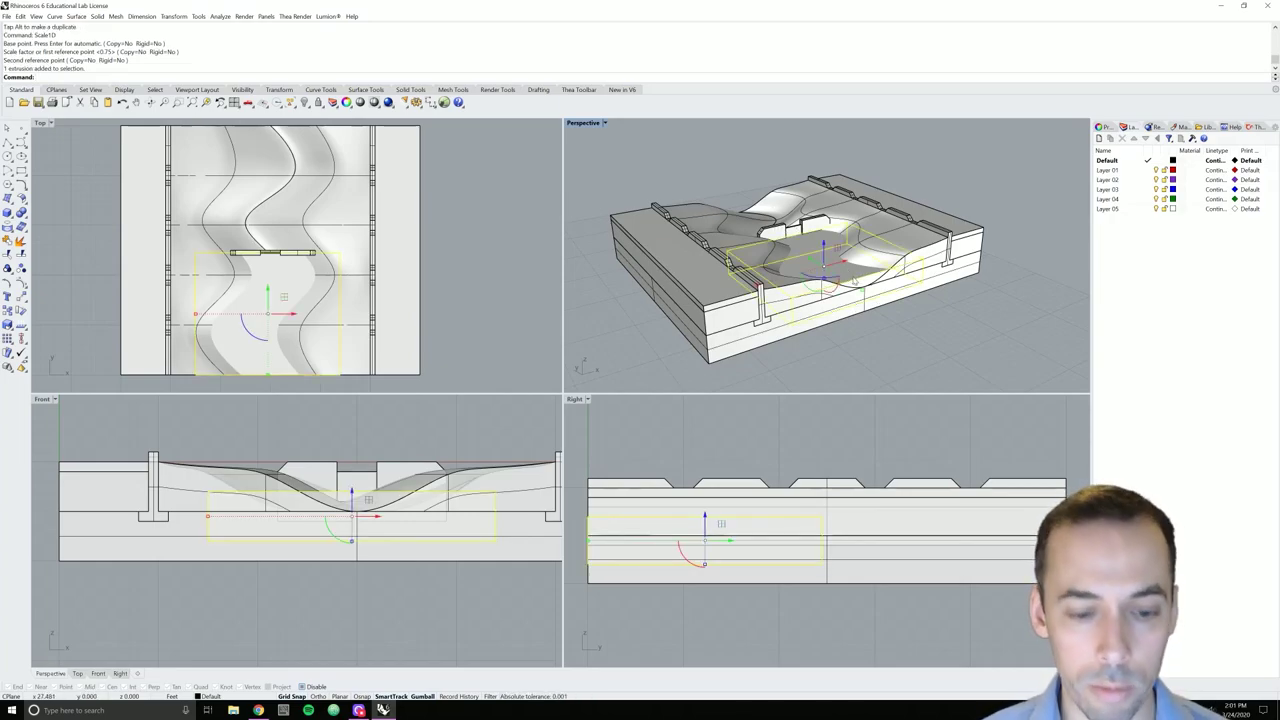
text(BooleanDifference)
key(Return)
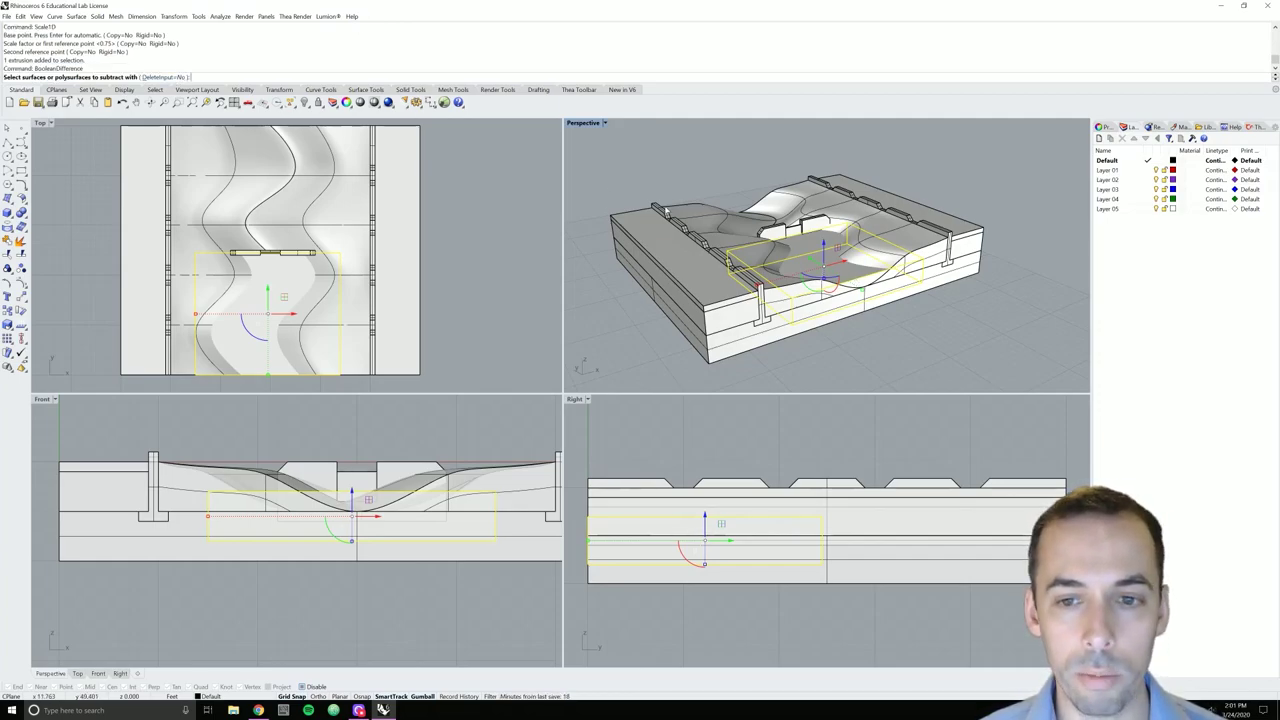
right_drag(897, 283, 895, 294)
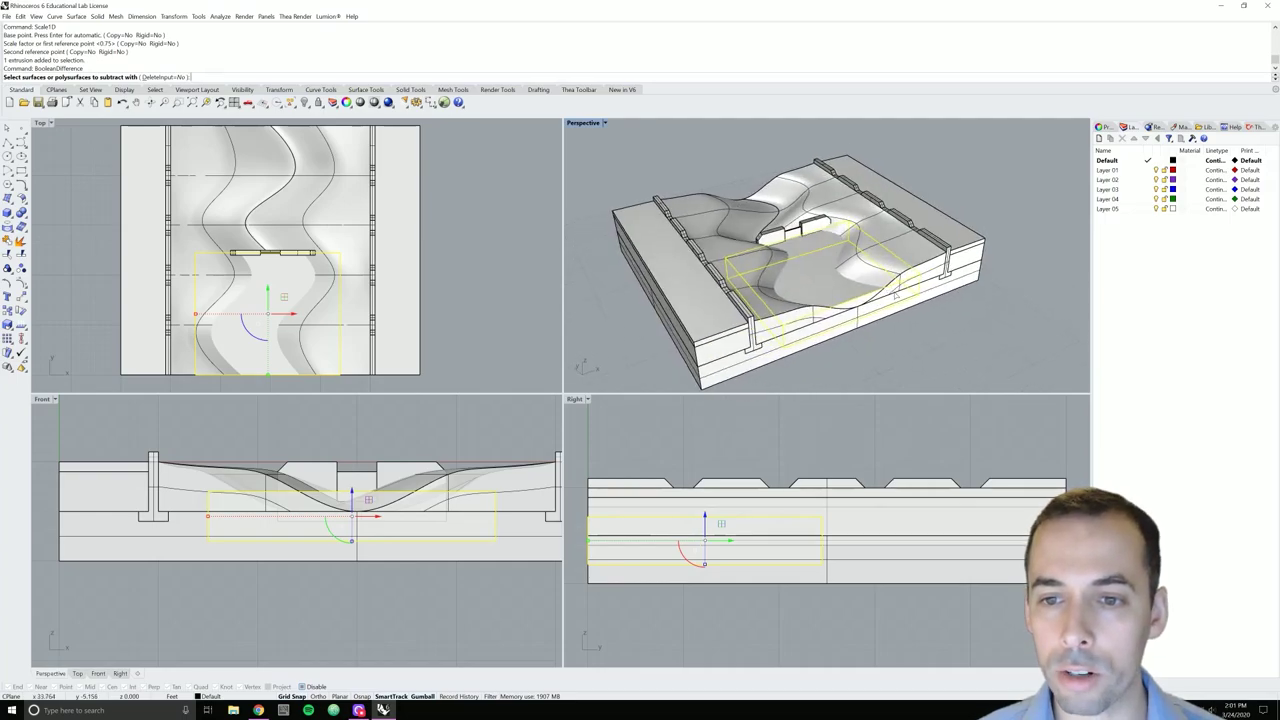
click(913, 257)
click(815, 230)
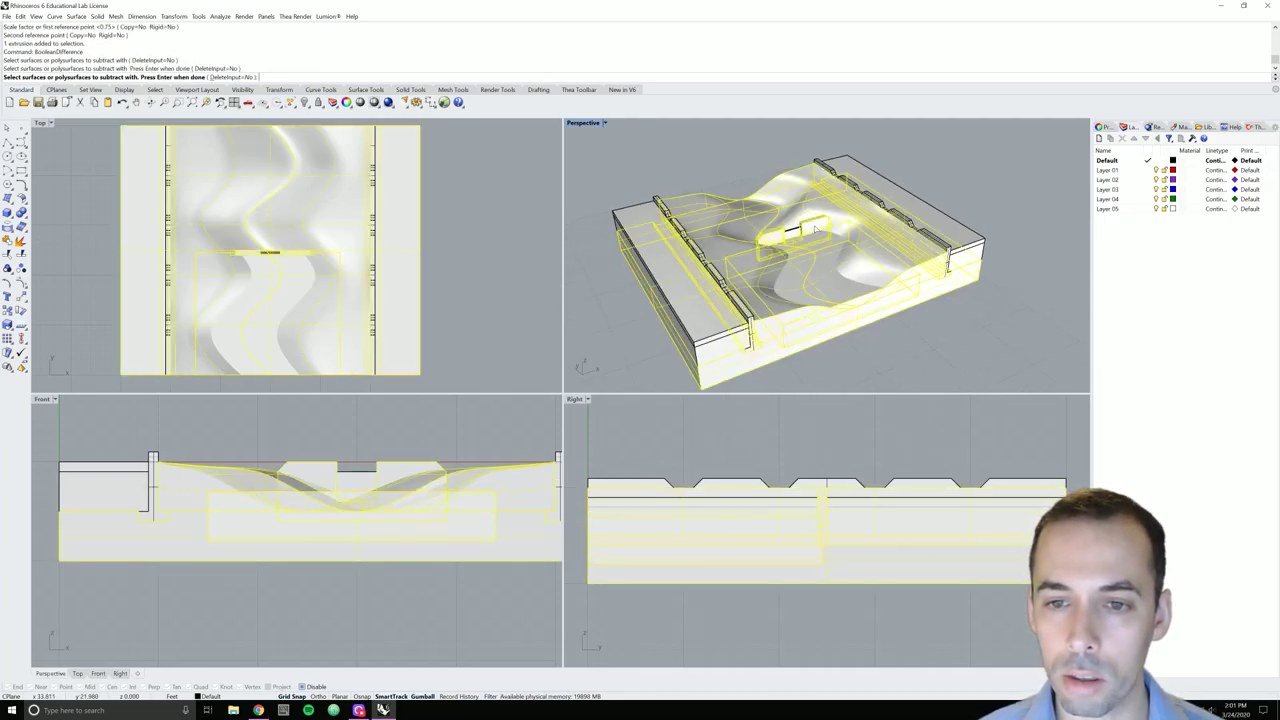
key(Return)
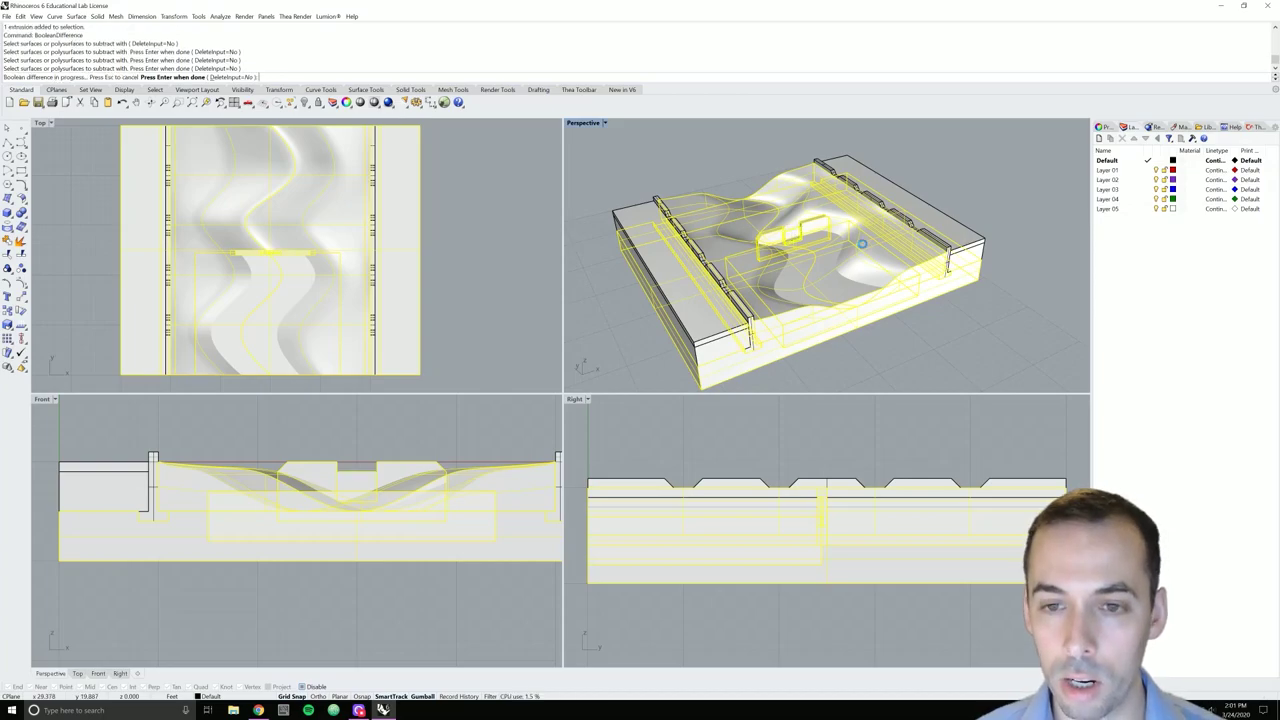
click(790, 247)
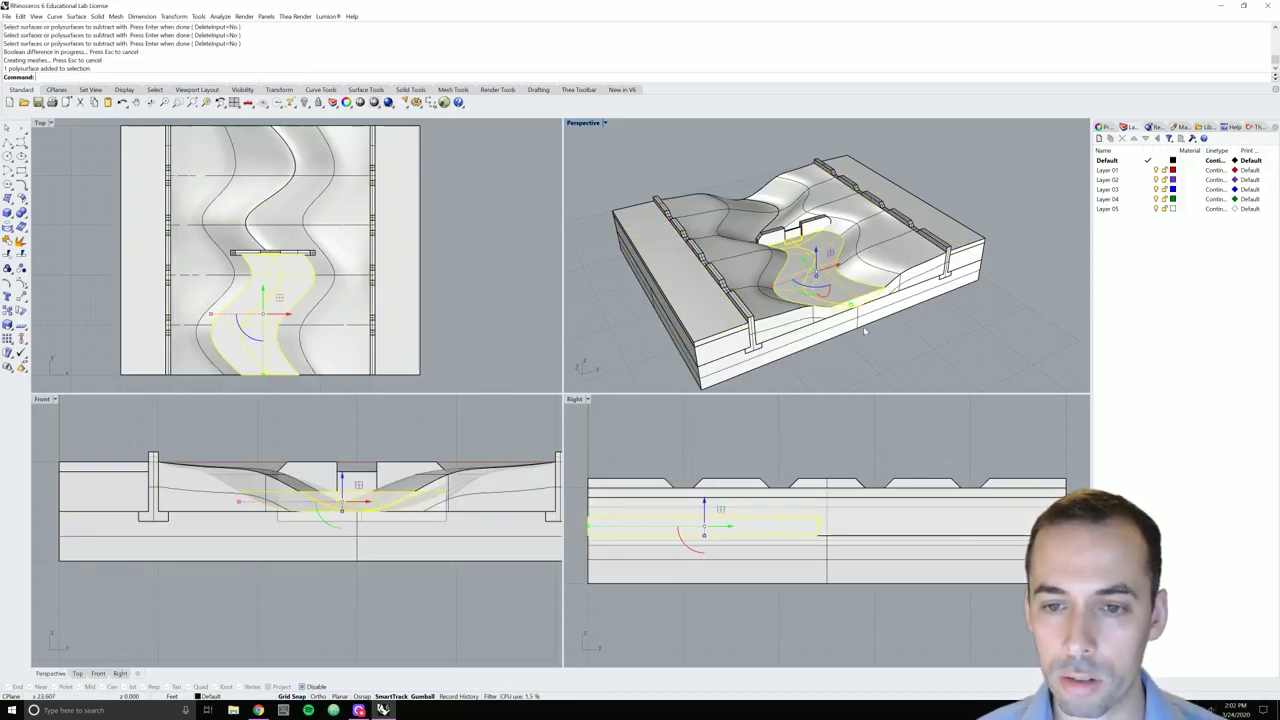
right_drag(790, 247, 804, 303)
scroll(850, 295, up, 3)
scroll(900, 288, down, 5)
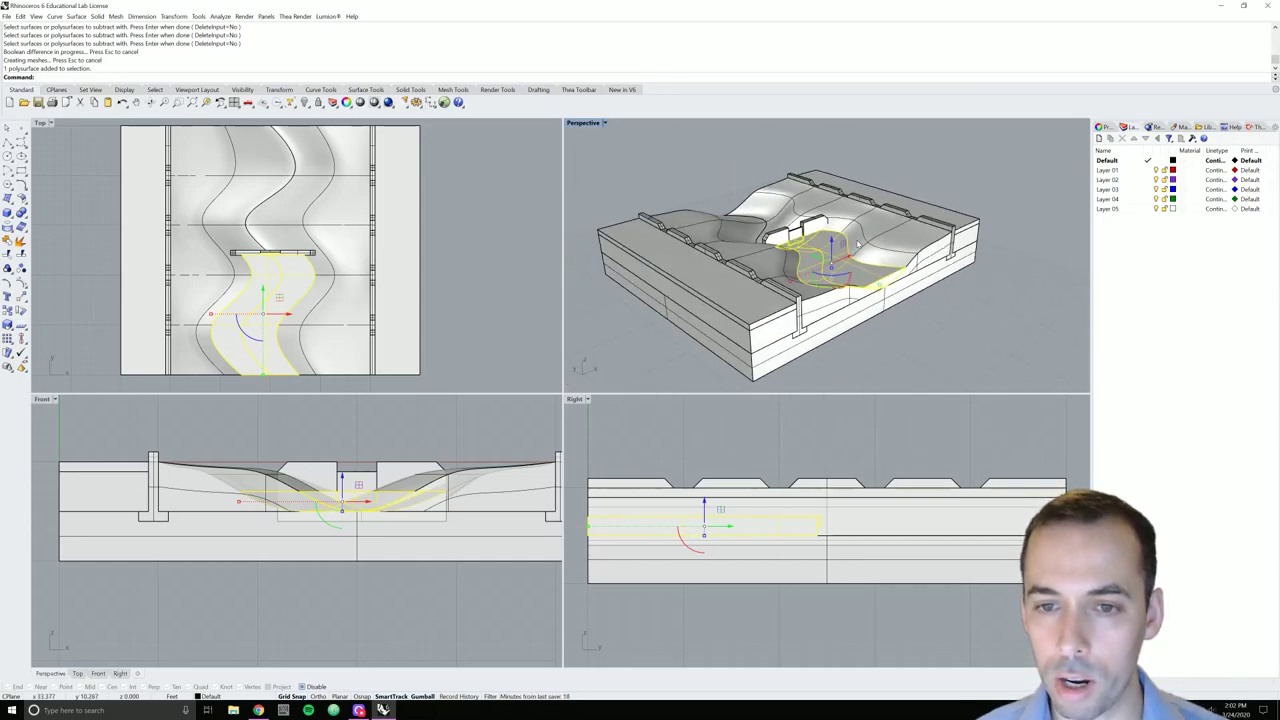
Create a box 35 ft wide, 5 ft high and 26 ft long with its top at -1 ft and move it to the terrain's back edge
click(912, 287)
right_drag(912, 287, 856, 283)
scroll(840, 250, up, 3)
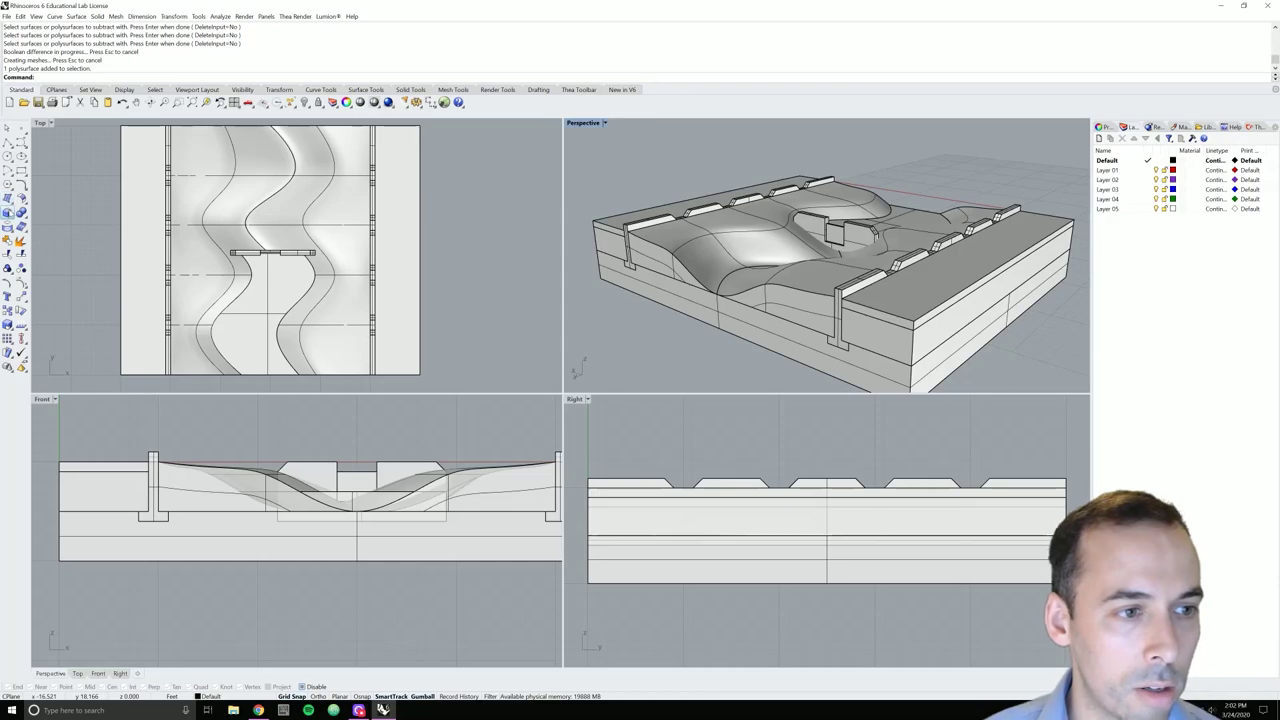
click(8, 212)
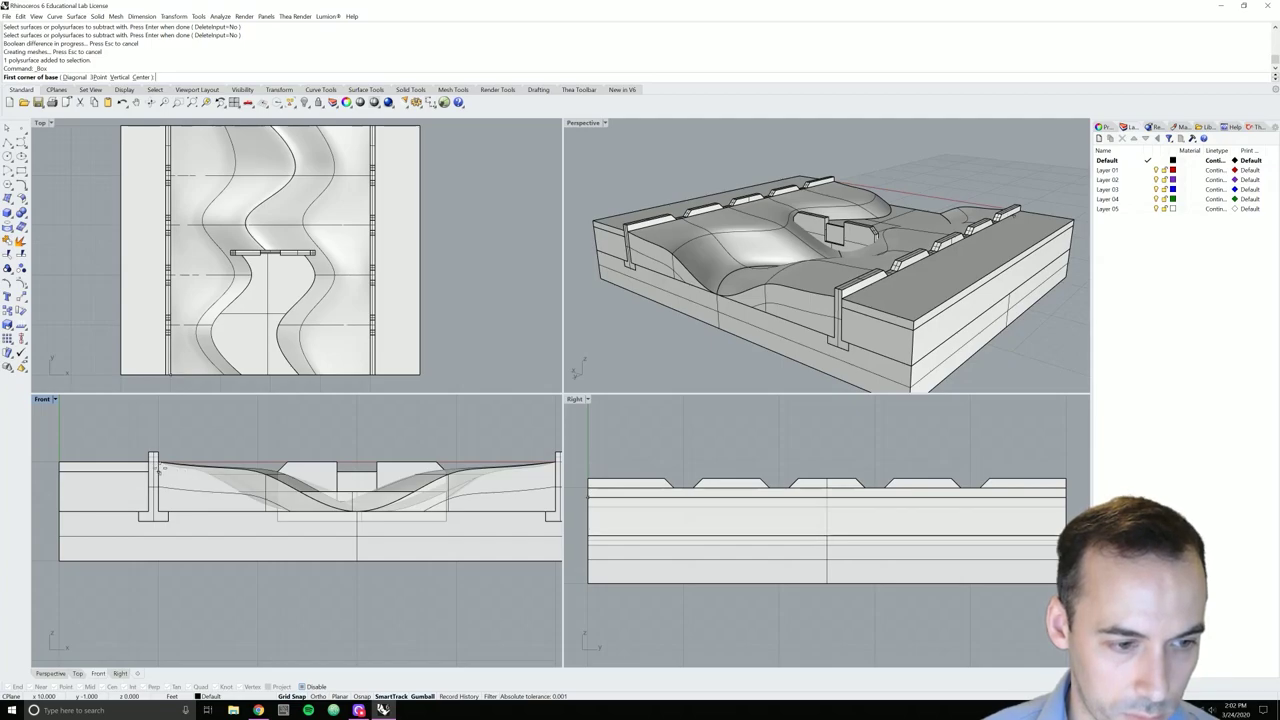
click(178, 470)
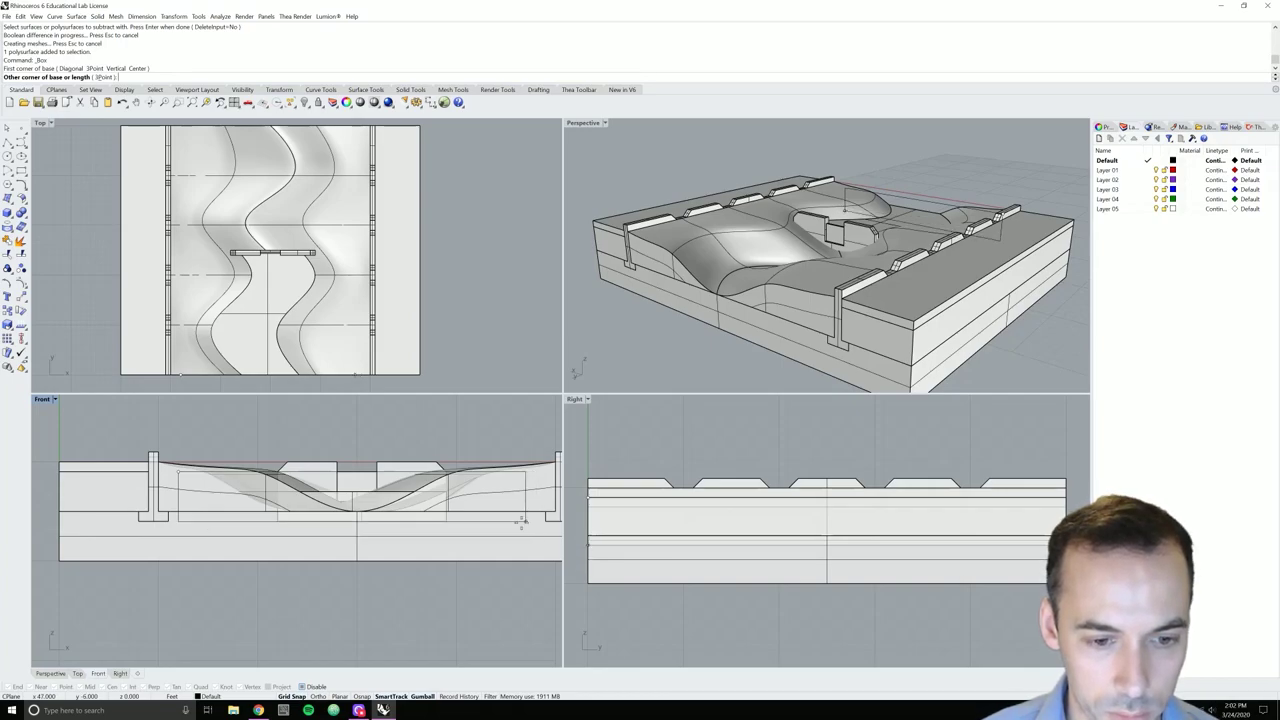
click(525, 520)
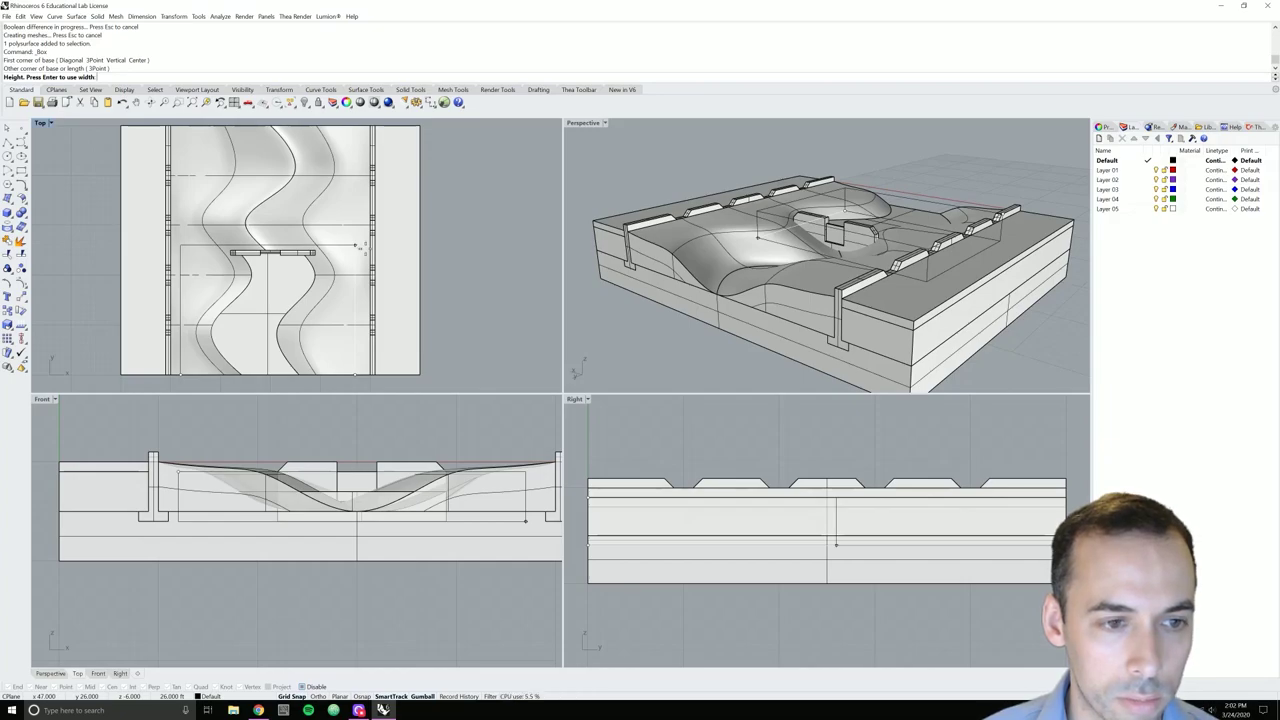
click(357, 244)
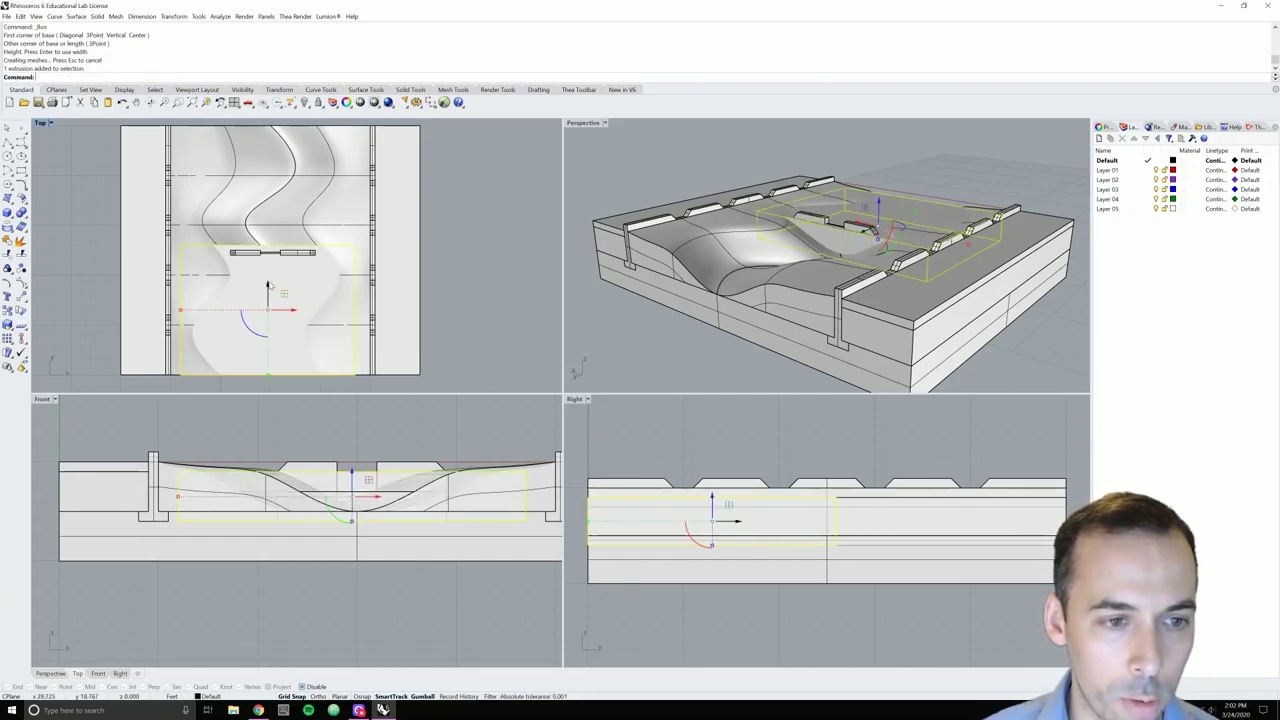
drag(267, 290, 271, 166)
right_drag(301, 199, 343, 229)
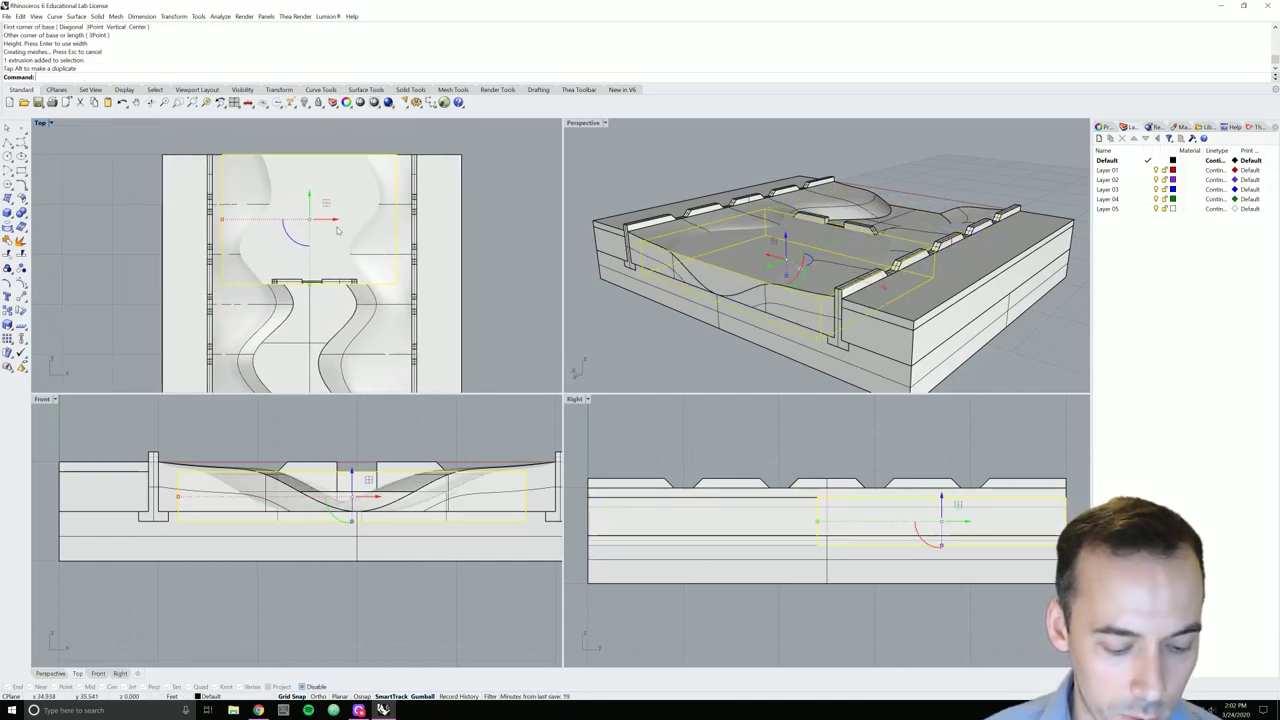
Measure the new box's length along Y and scale it in one direction from the back edge to 25.5 ft
text(Distance)
key(Return)
scroll(337, 231, up, 2)
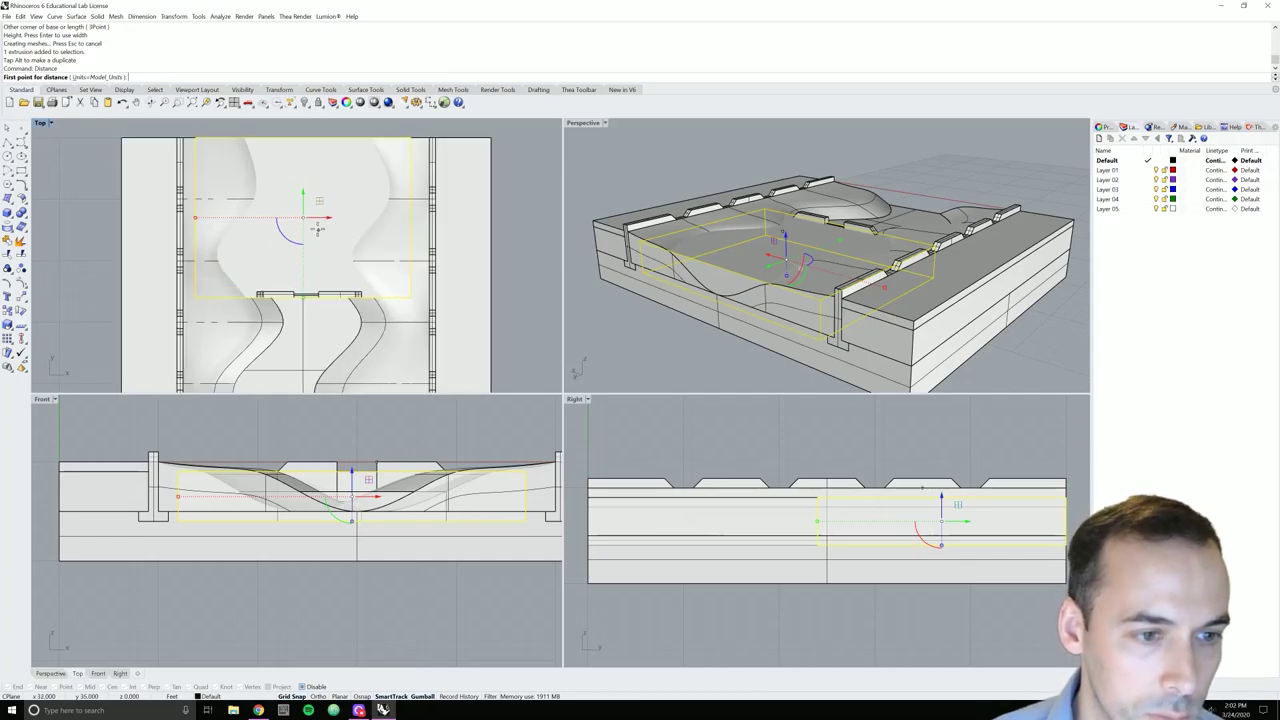
click(808, 488)
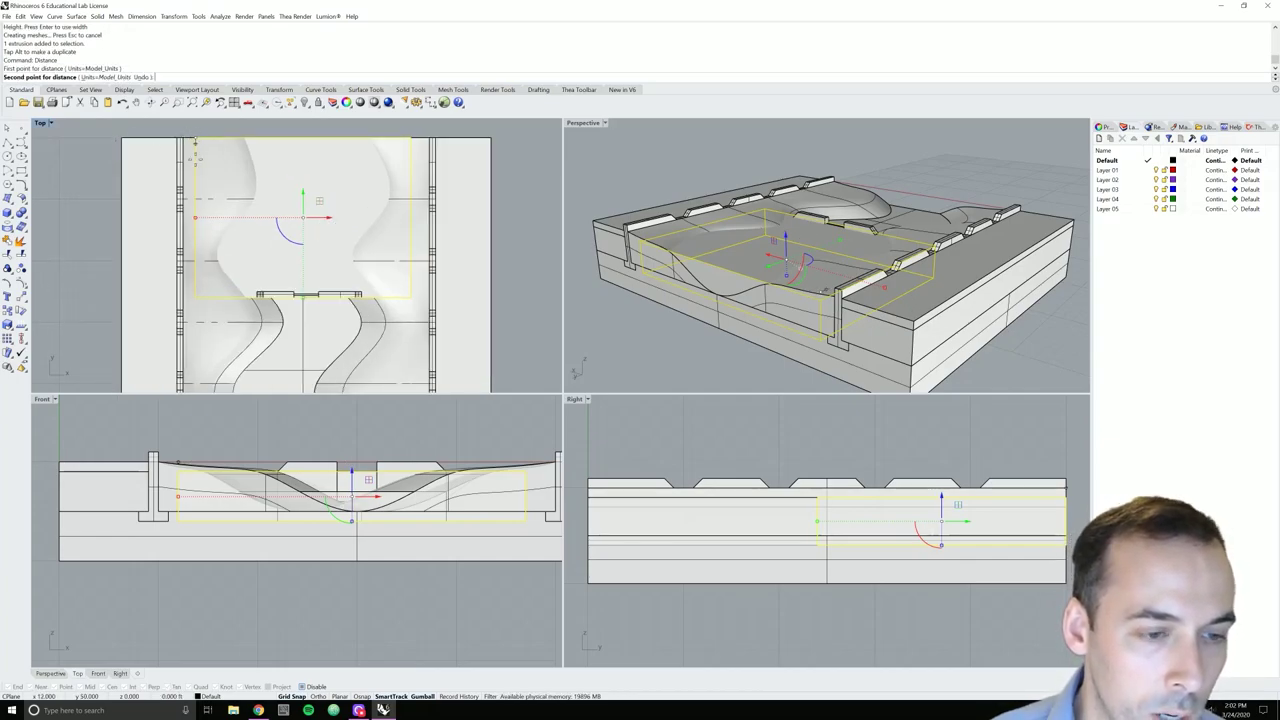
click(197, 297)
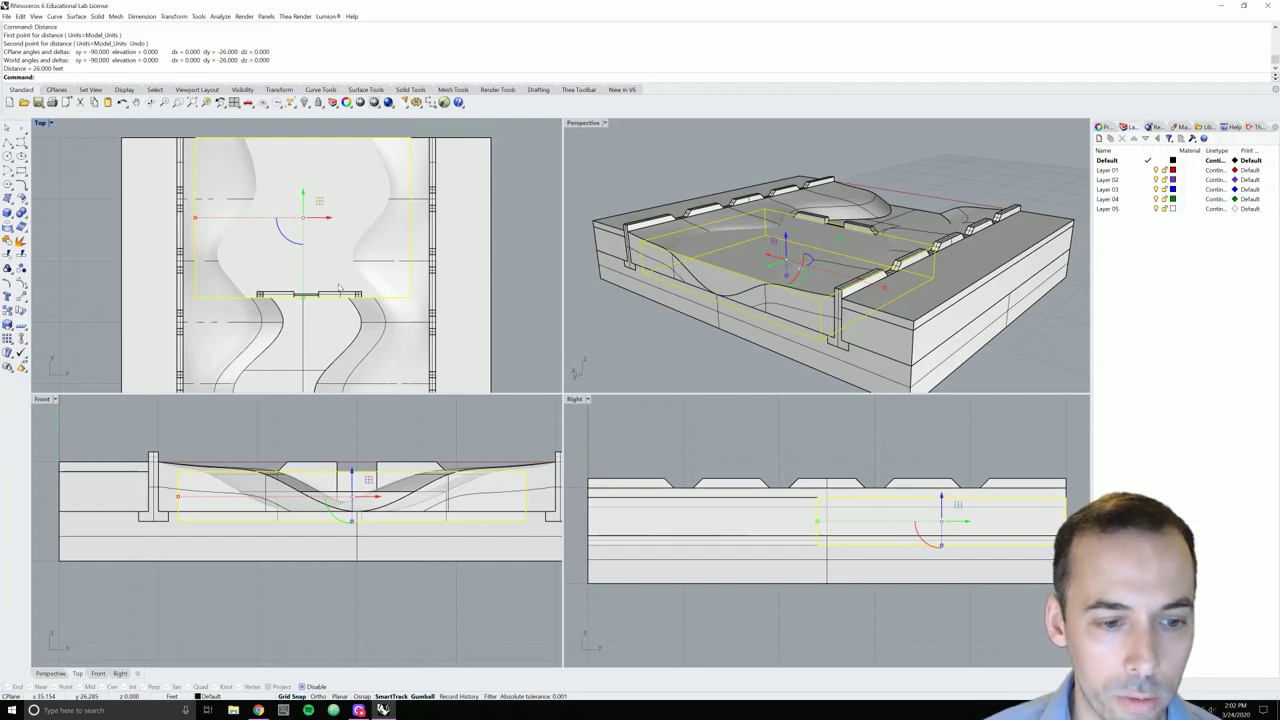
text(s)
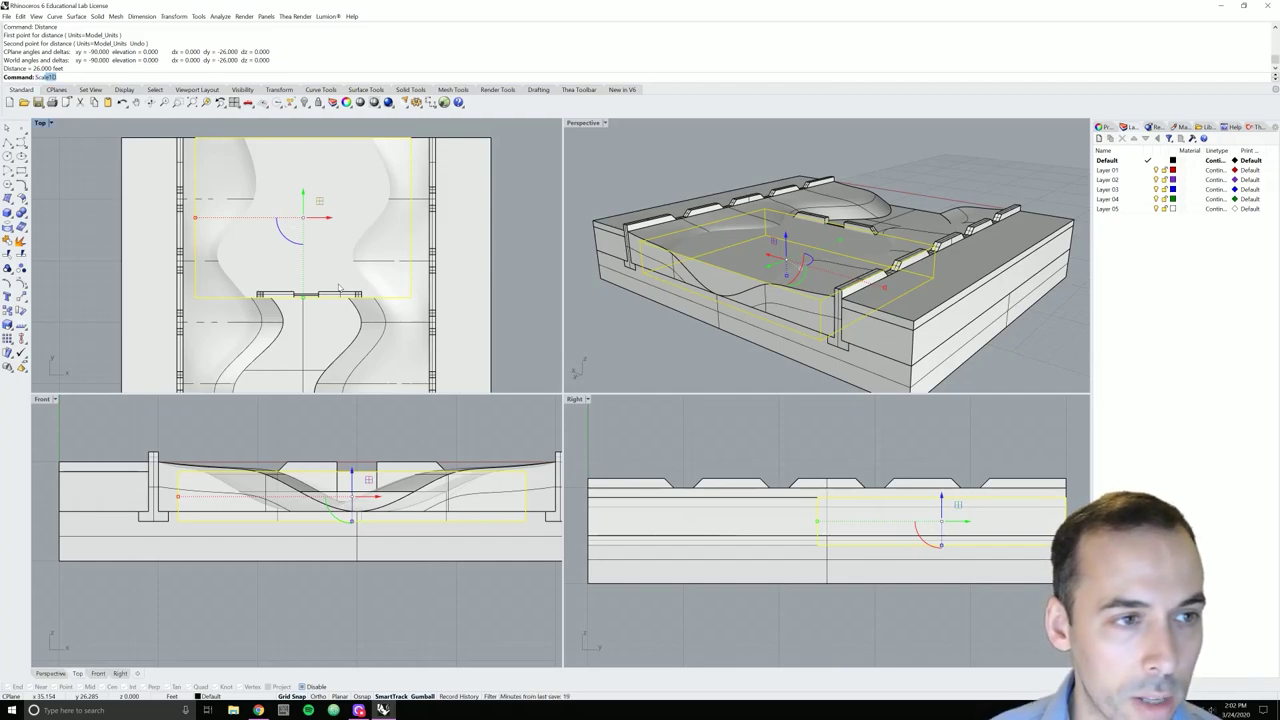
key(Return)
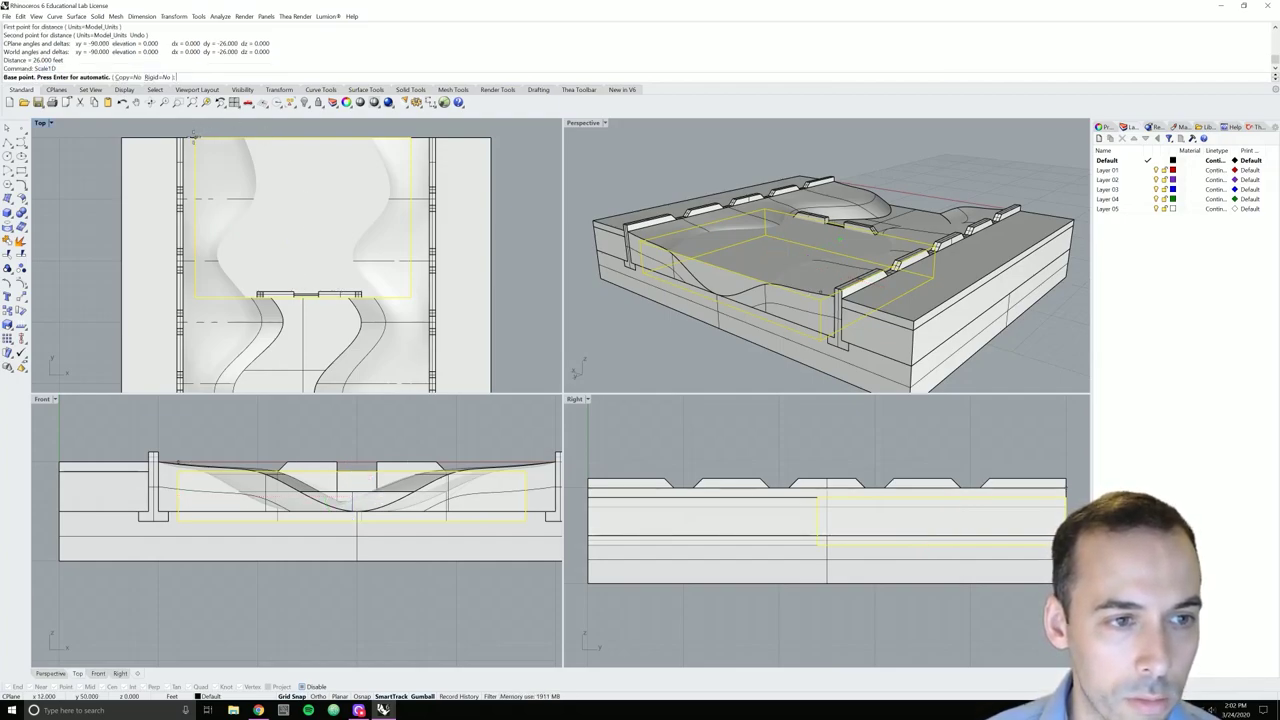
click(195, 137)
click(196, 296)
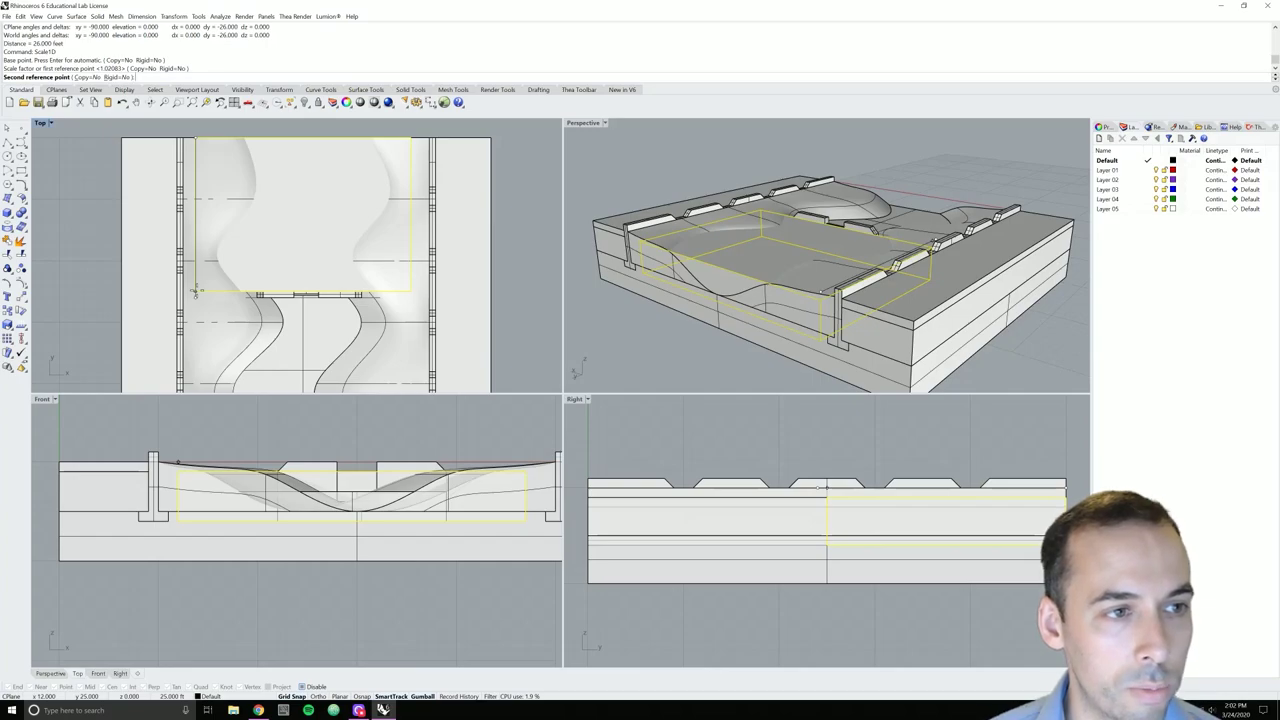
text(25.5)
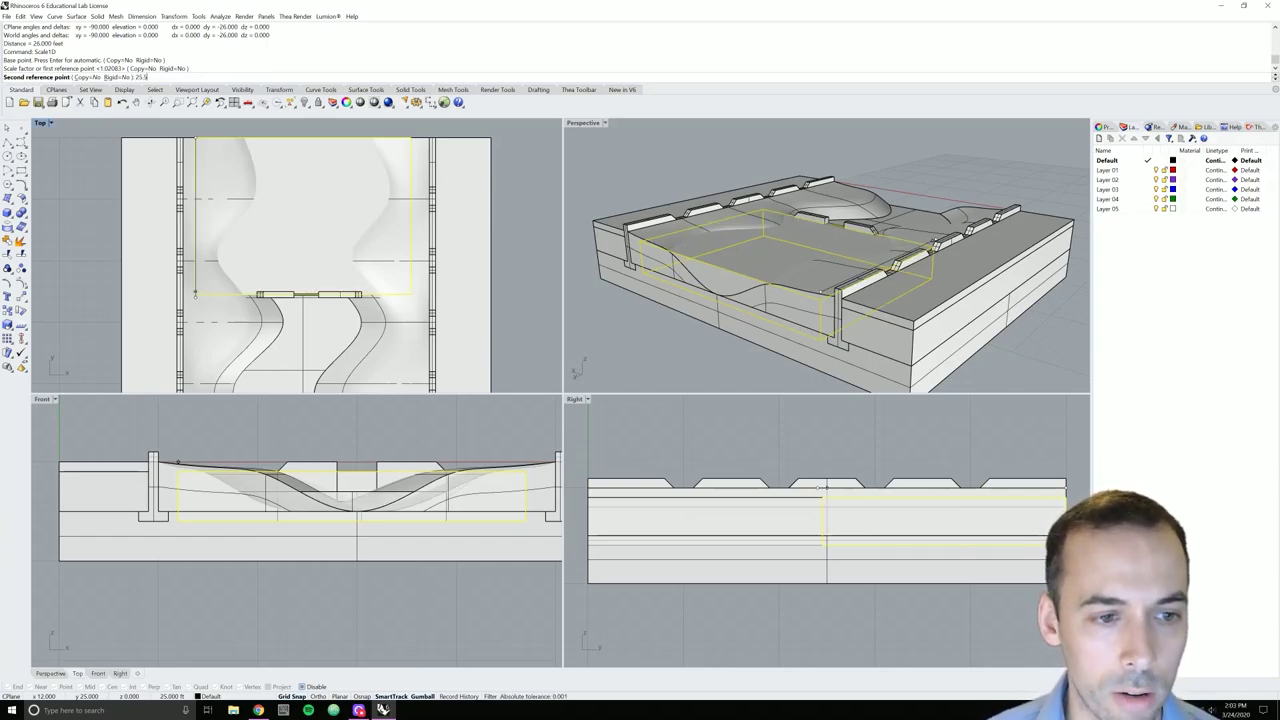
key(Return)
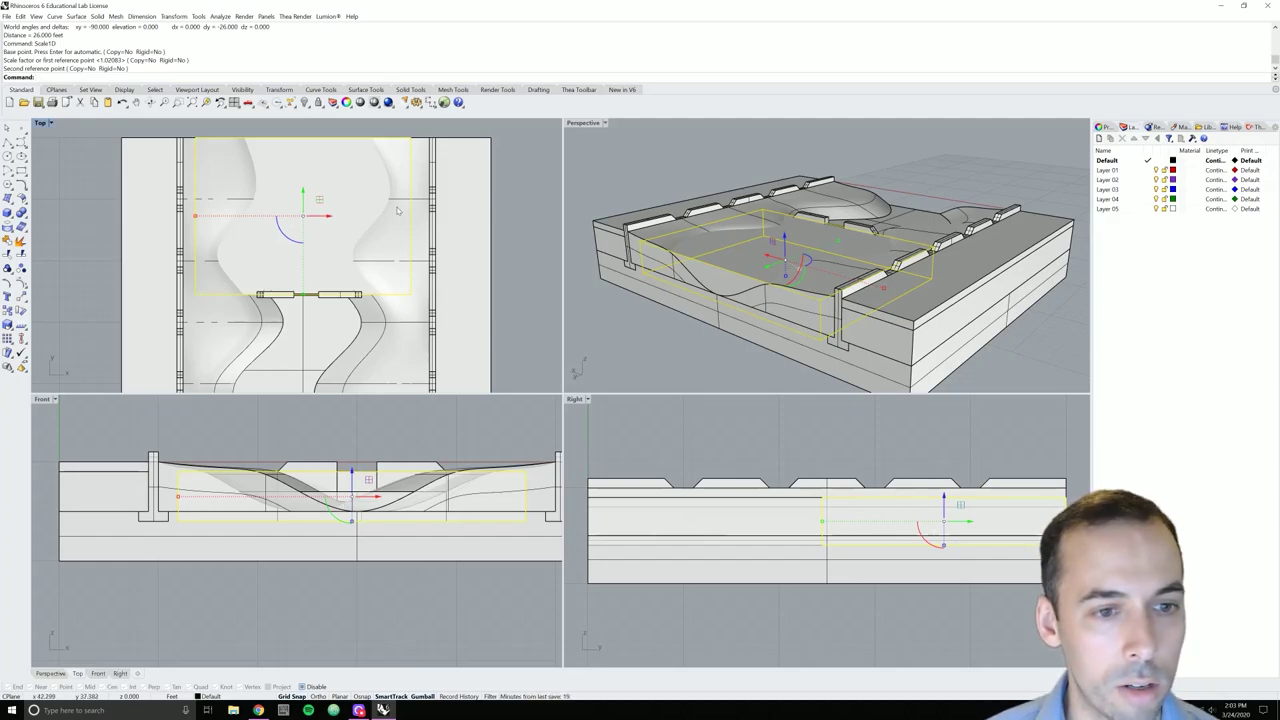
Lower the new water box behind the wall by about 1 ft and check its level against the terrain
key(Escape)
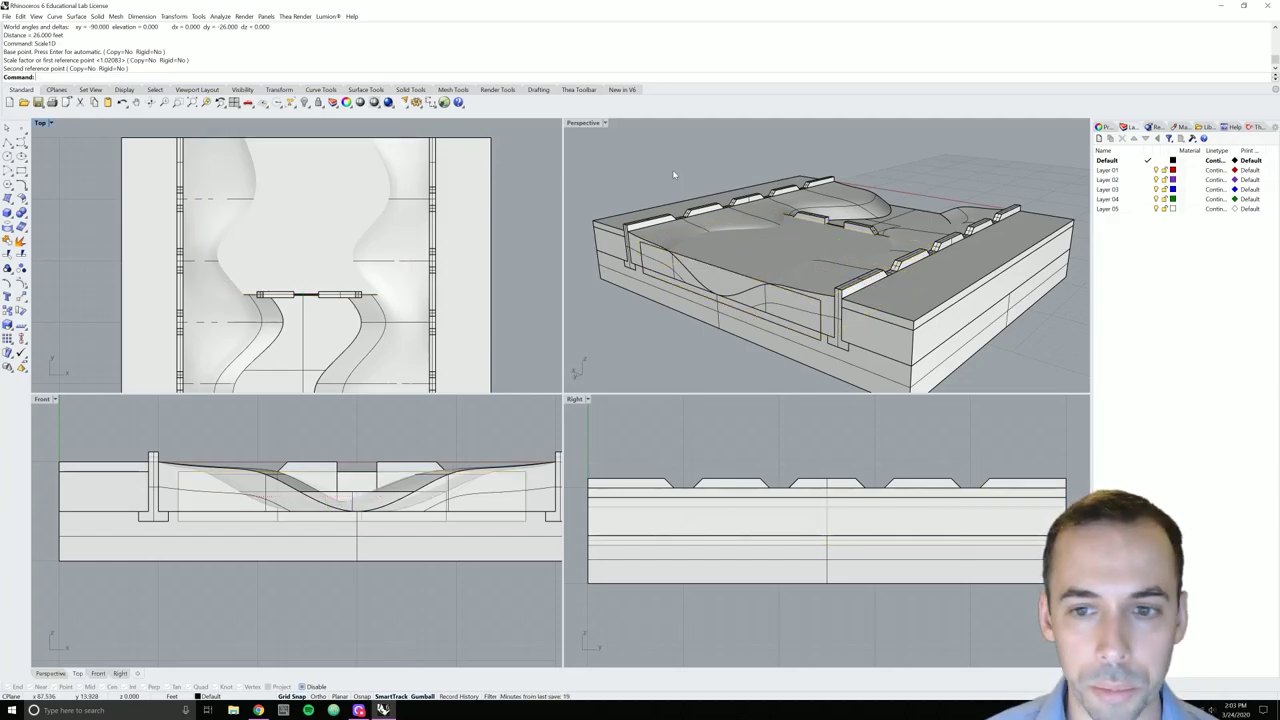
right_drag(620, 281, 887, 289)
scroll(887, 289, up, 10)
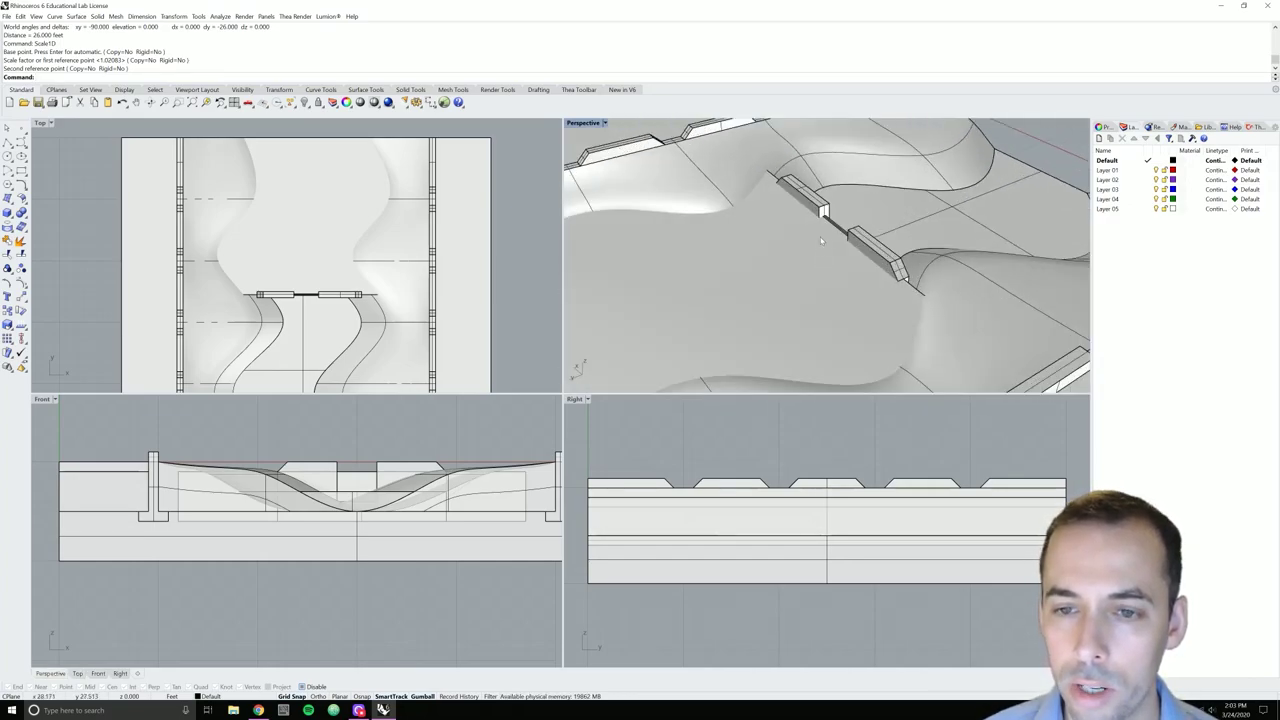
scroll(846, 210, up, 3)
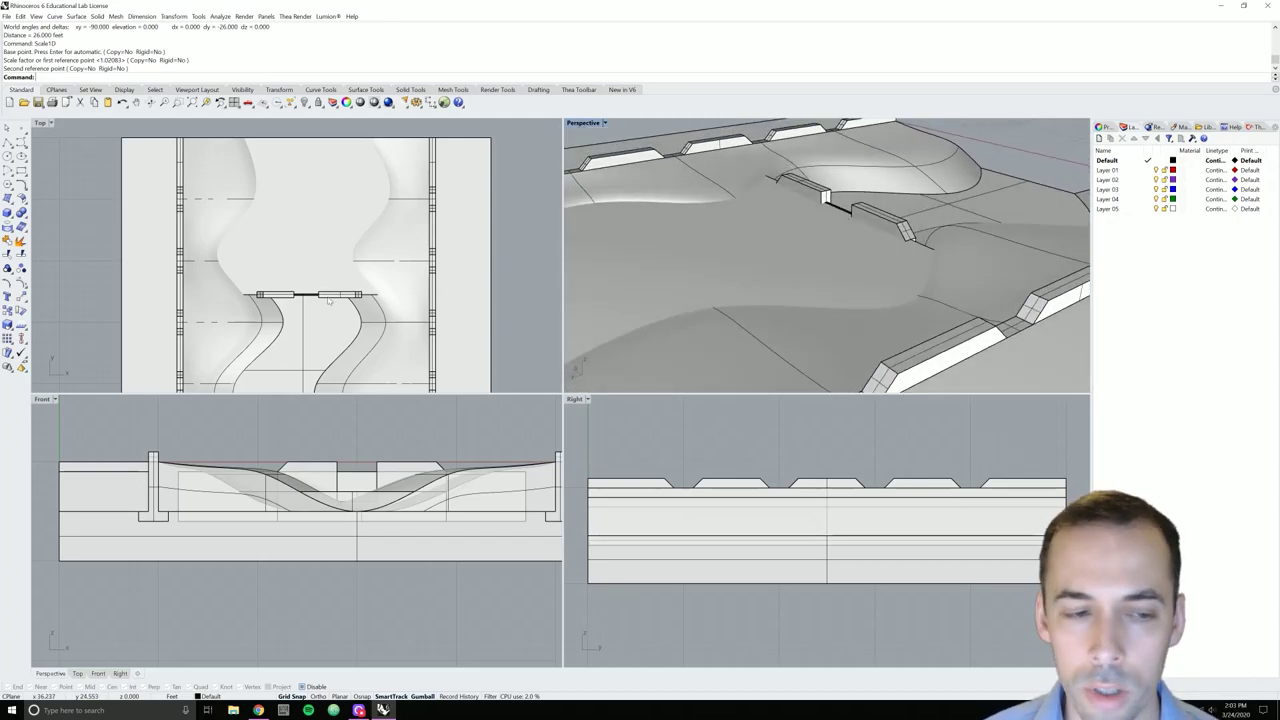
click(322, 230)
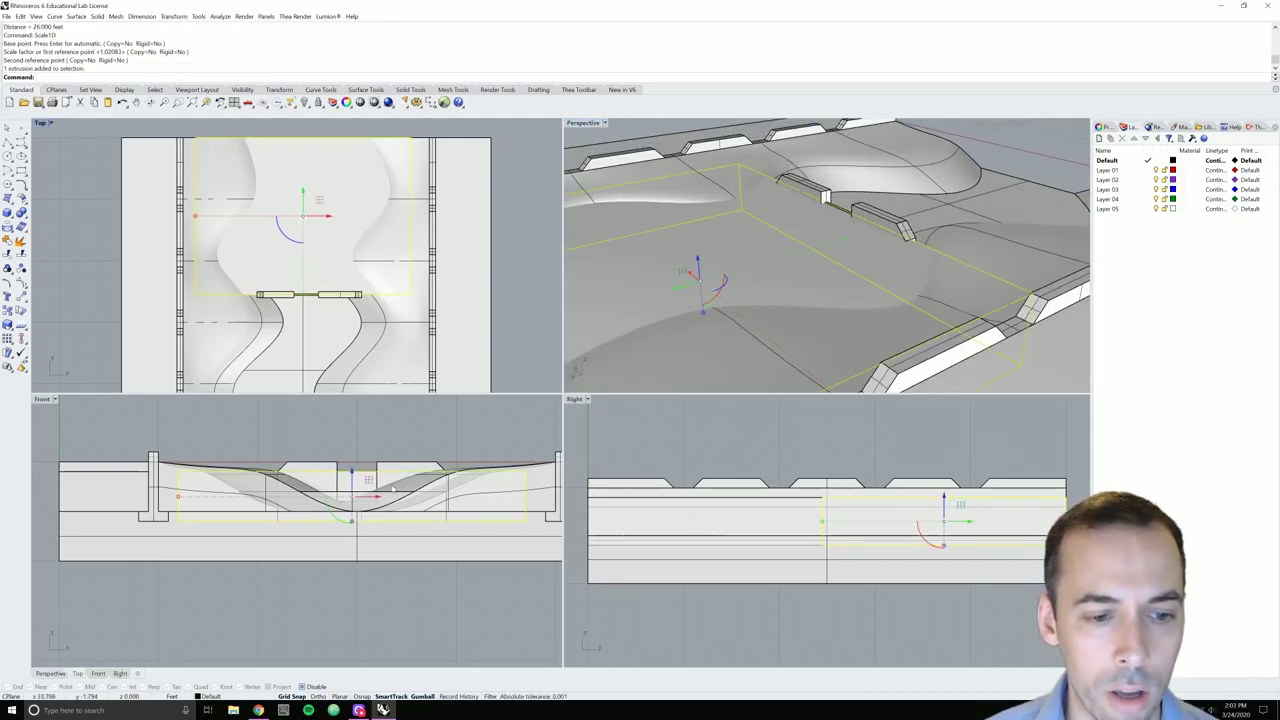
drag(351, 474, 352, 486)
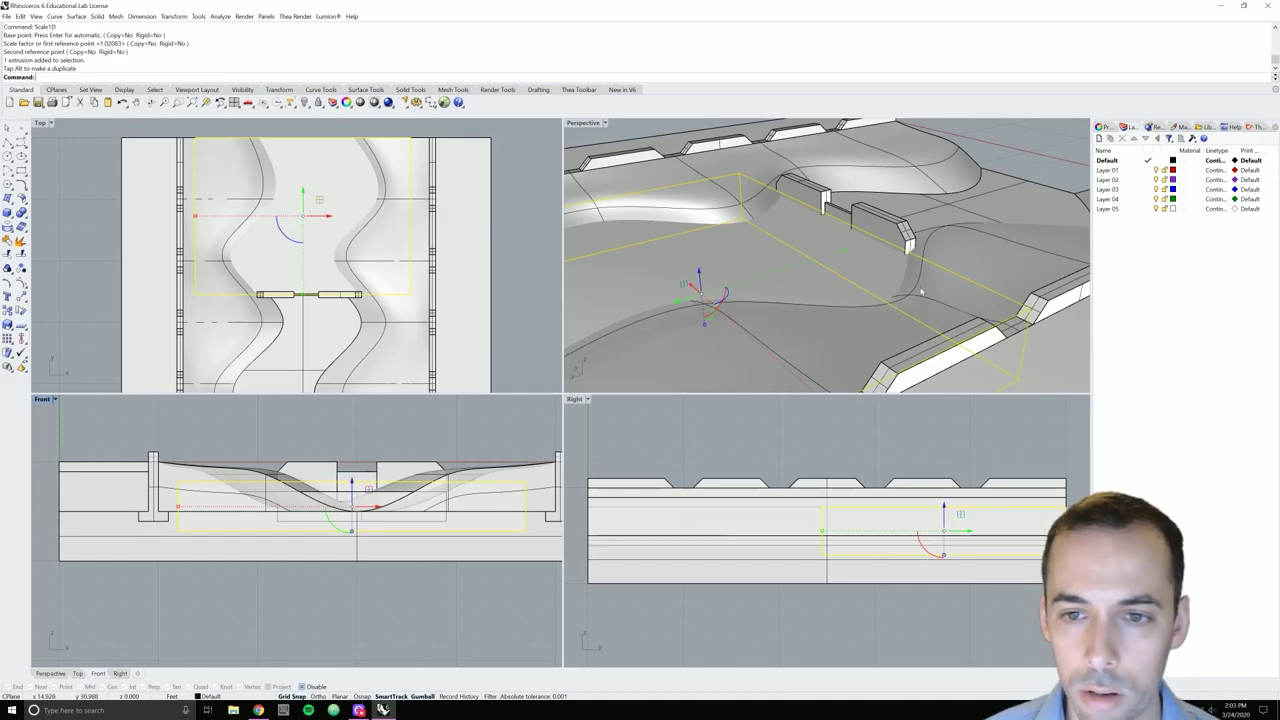
key(Escape)
right_drag(1043, 130, 907, 300)
scroll(975, 297, down, 5)
scroll(871, 299, up, 5)
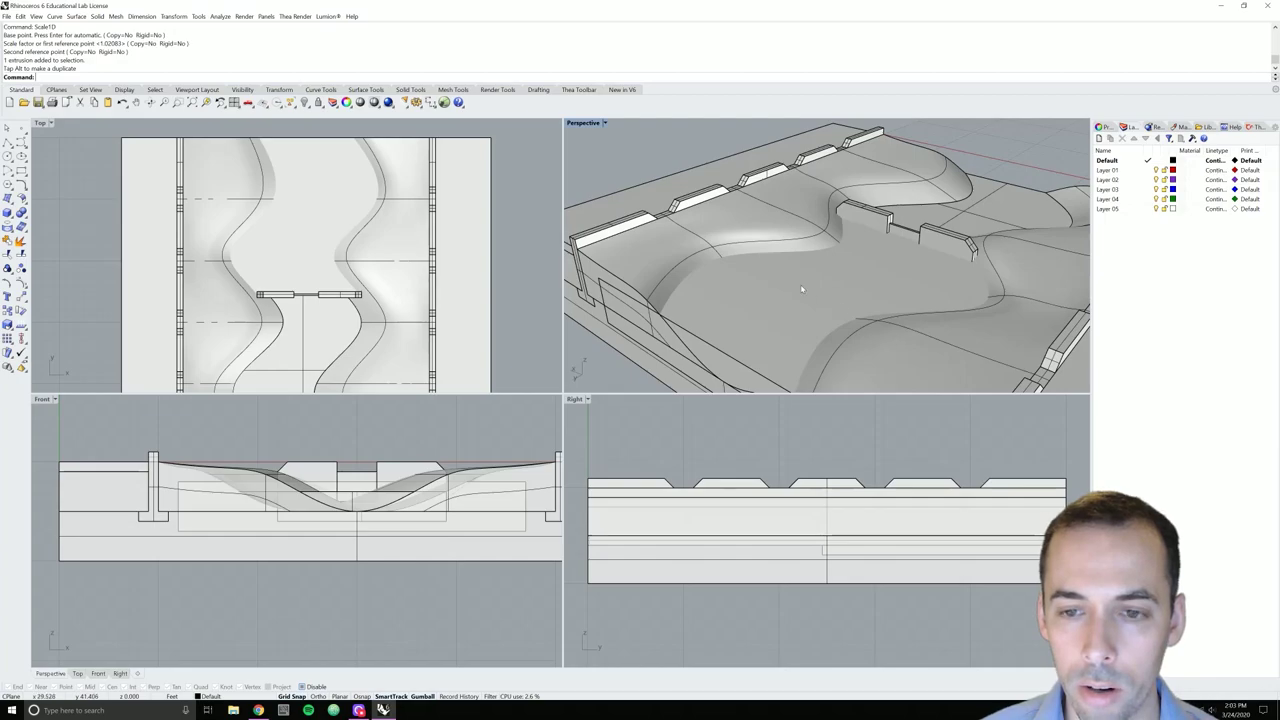
Subtract the terrain, the wall and the thin plate in its notch from the lowered box with BooleanDifference, keeping the input solids
click(821, 294)
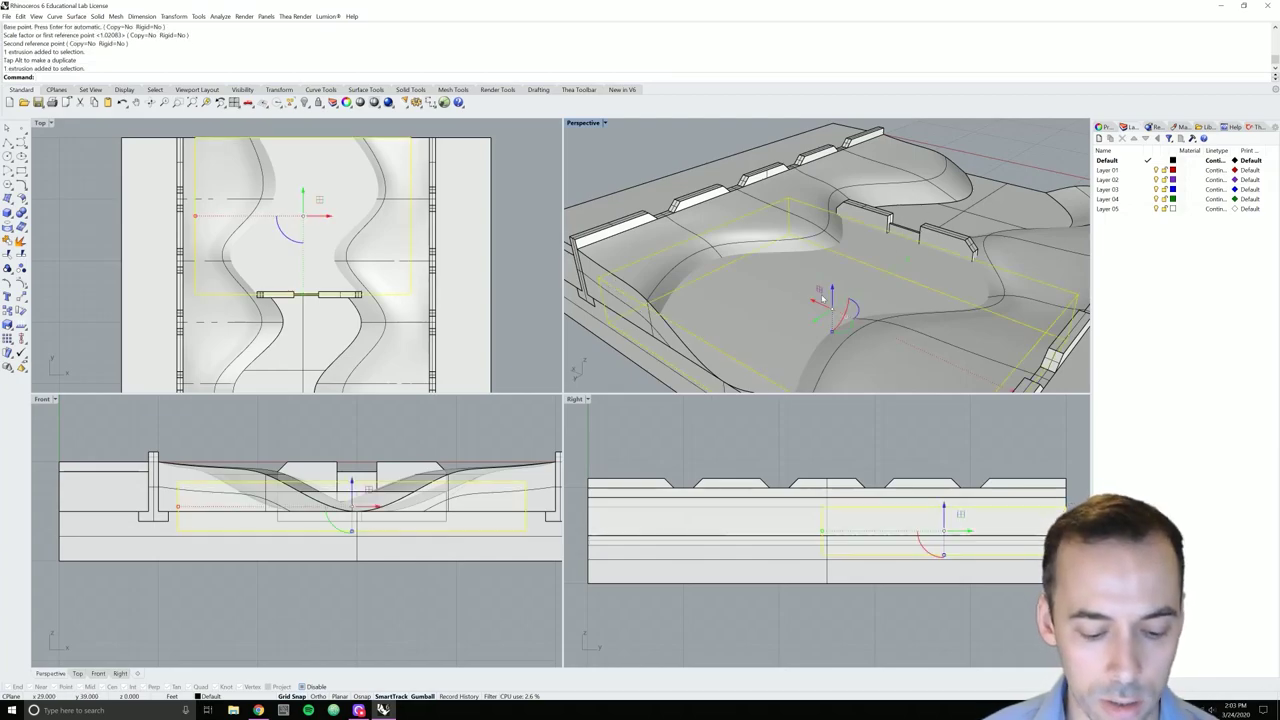
key(Up)
key(Return)
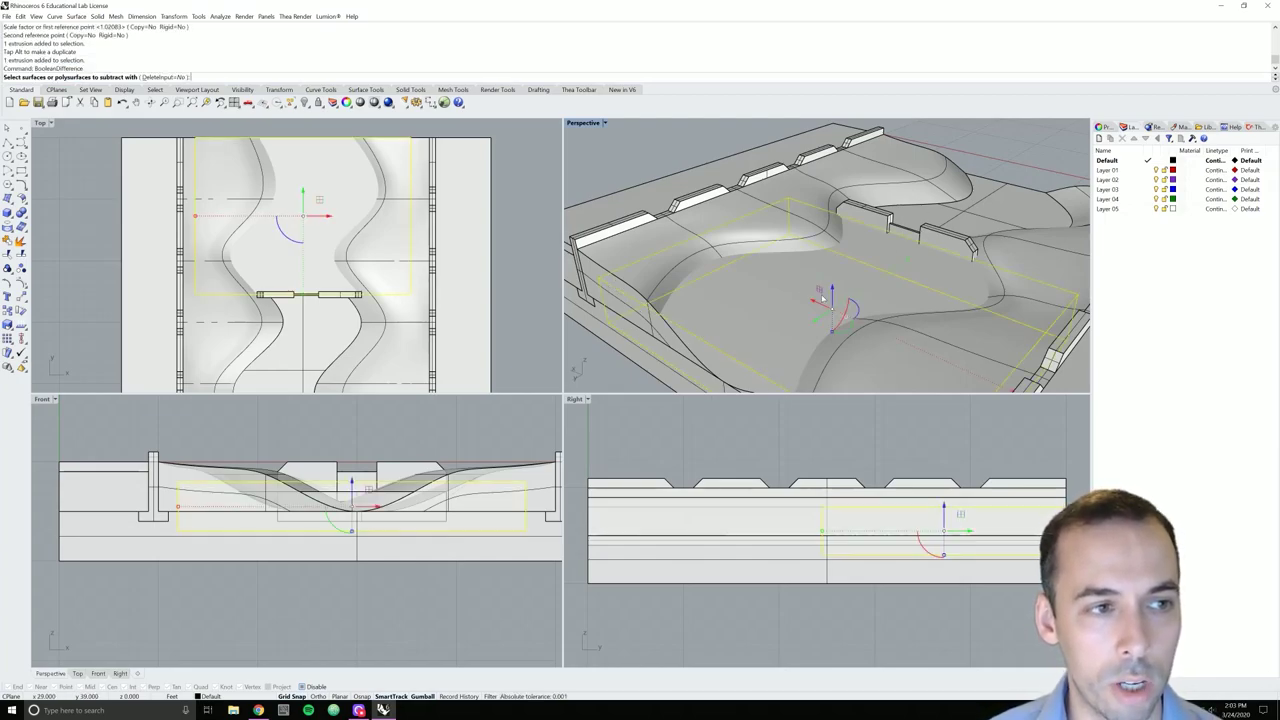
click(729, 218)
click(926, 264)
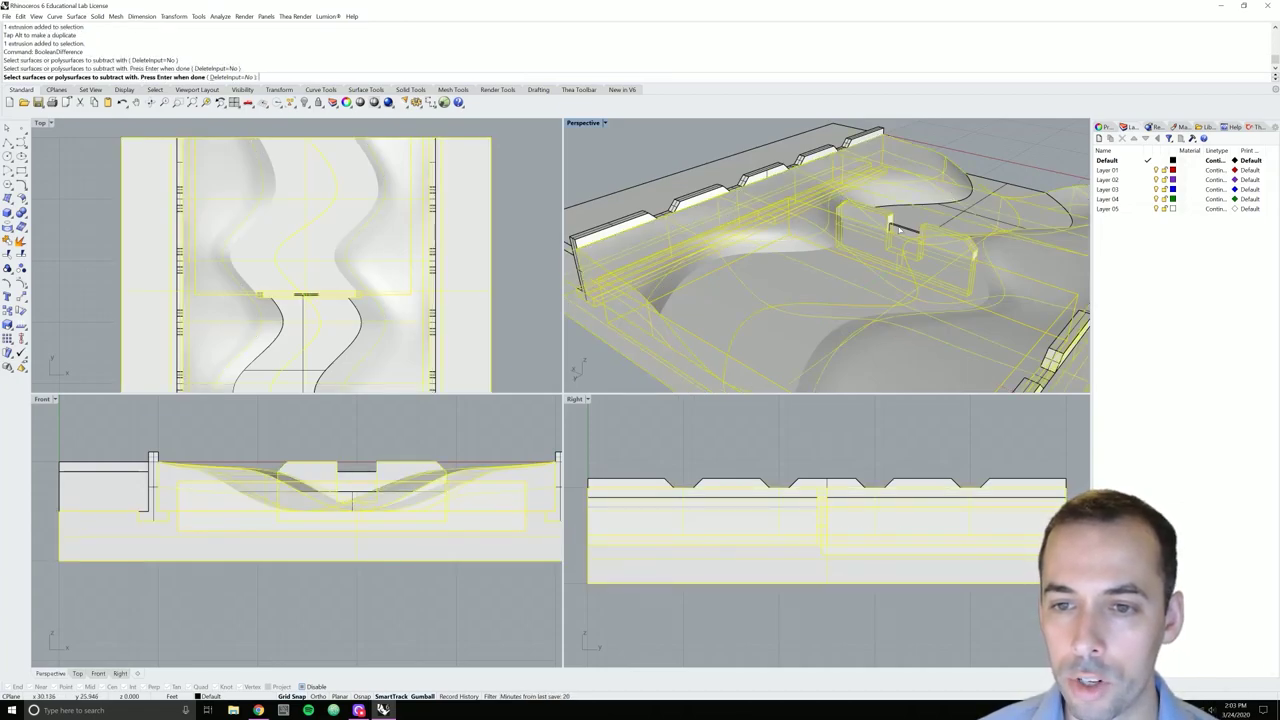
key(Return)
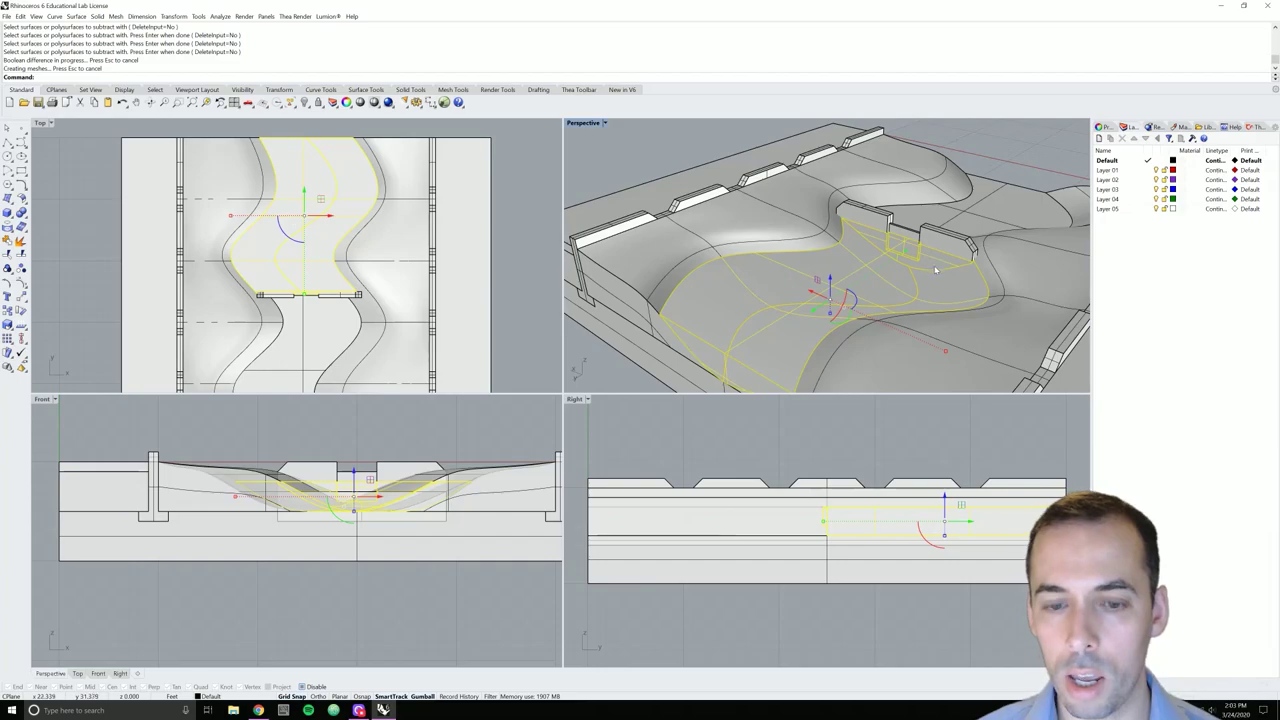
Maximize the Perspective viewport and examine the water volumes on both sides of the wall
right_drag(935, 270, 800, 262)
key(Escape)
scroll(828, 288, down, 5)
double_click(585, 123)
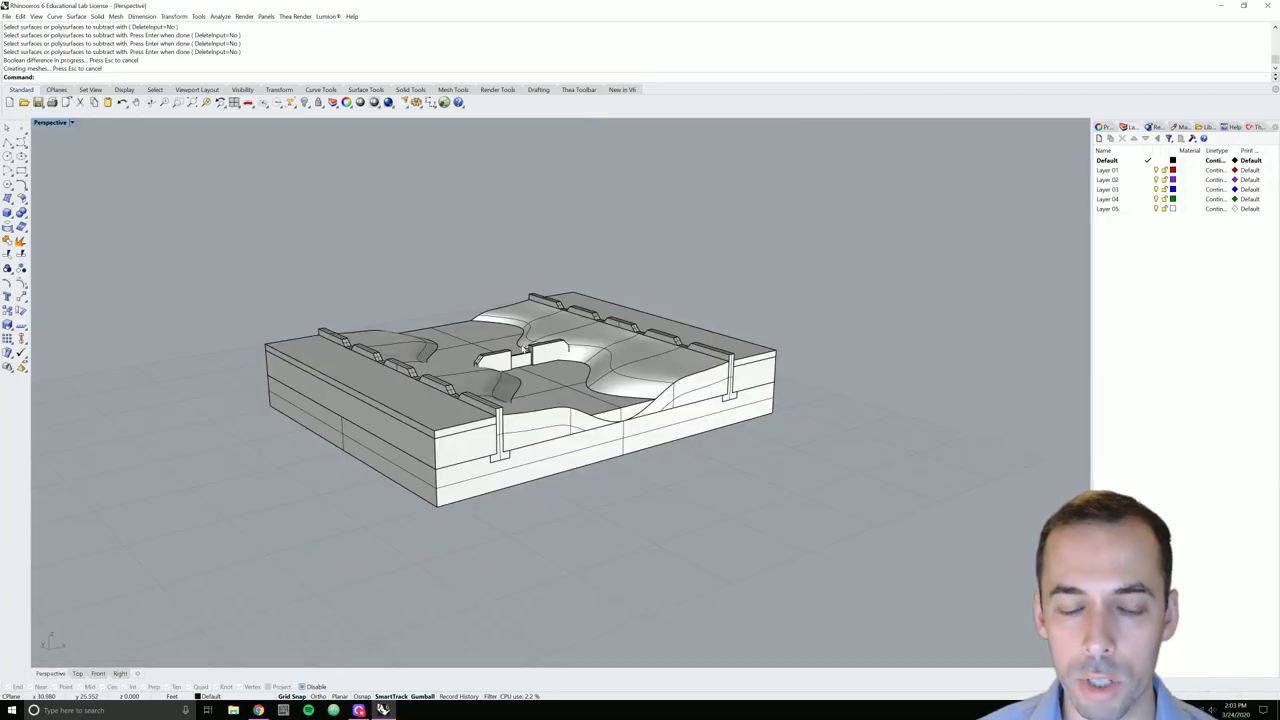
right_drag(522, 345, 578, 375)
scroll(594, 410, up, 3)
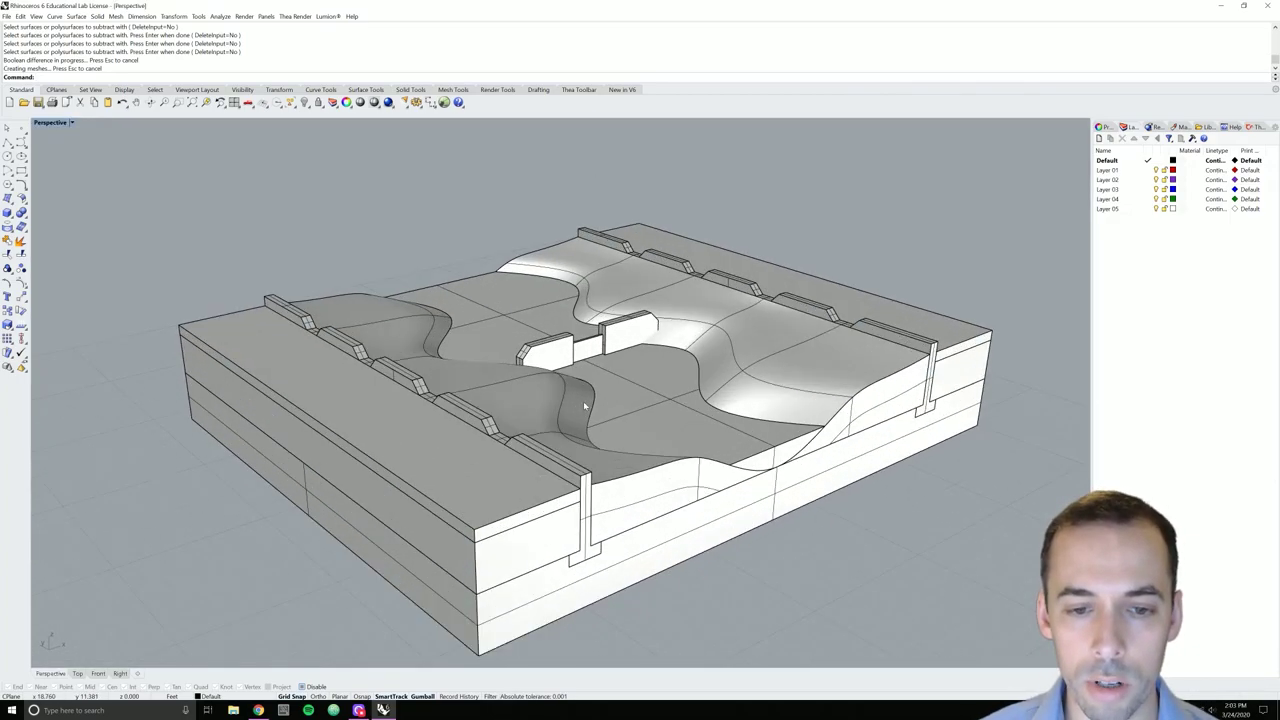
right_drag(575, 428, 645, 339)
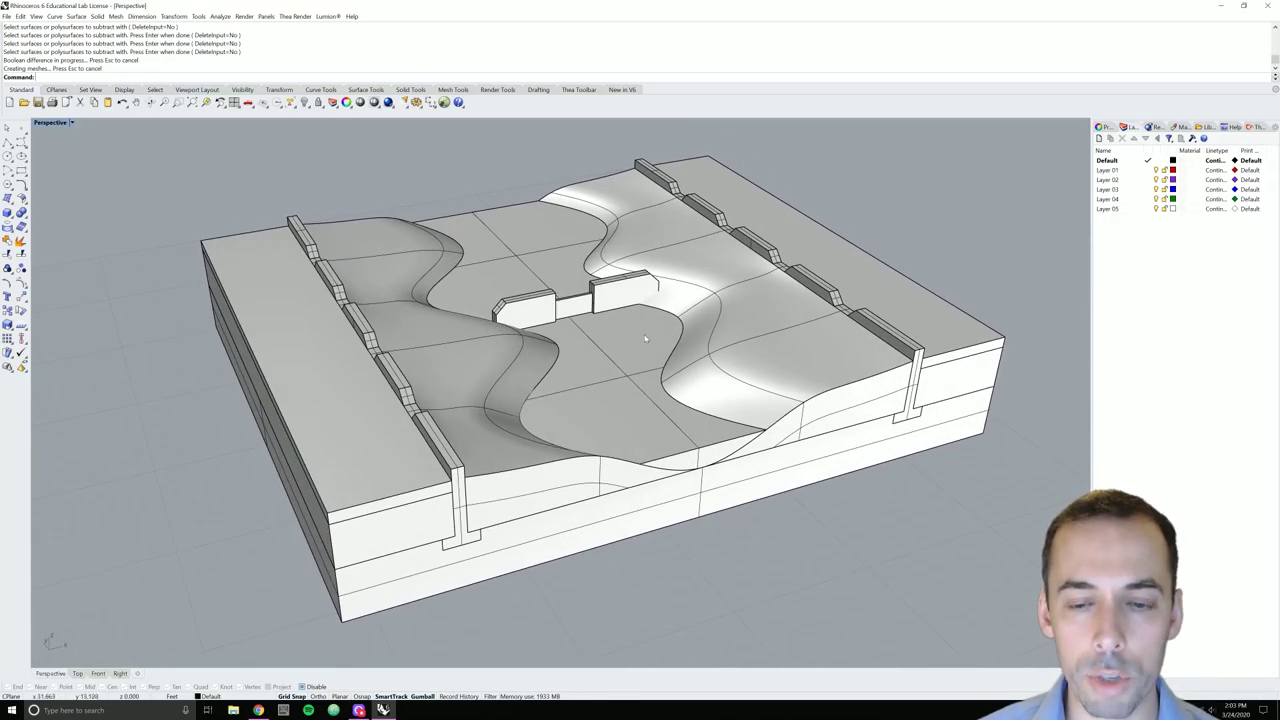
Rename Layer 01 to "concrete" and Layer 02 to "gravel"
click(1114, 172)
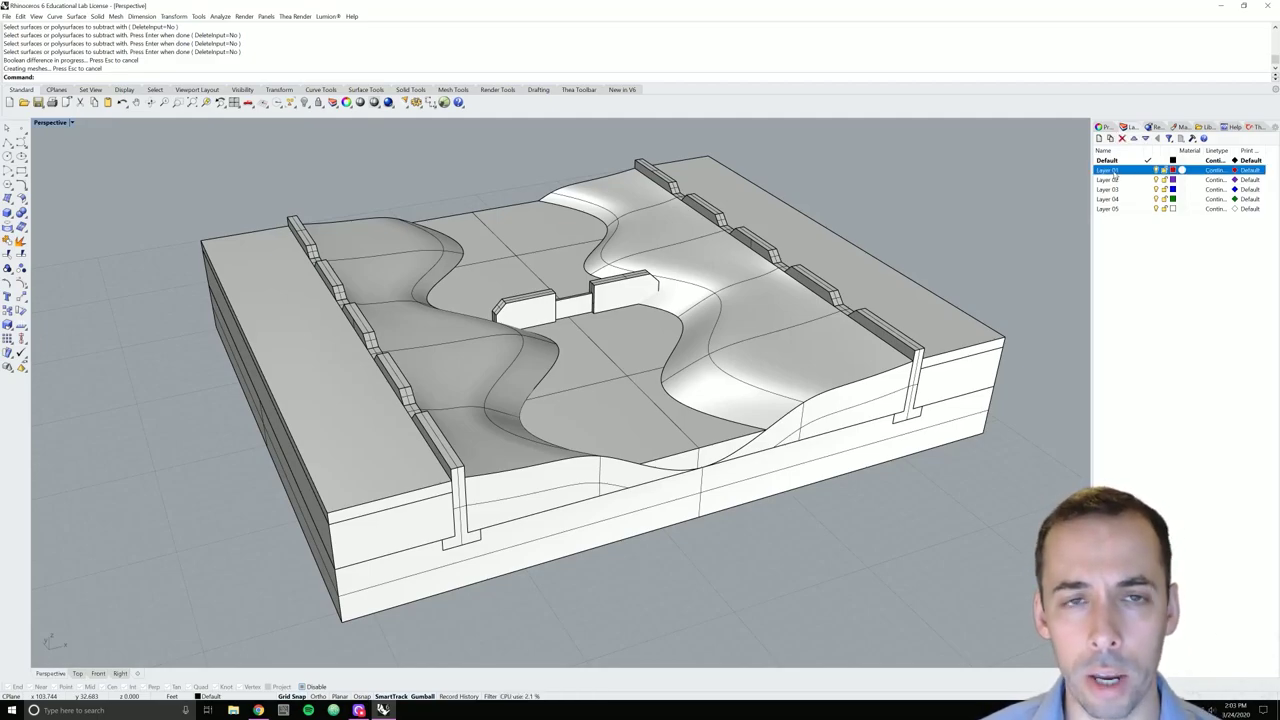
click(1112, 171)
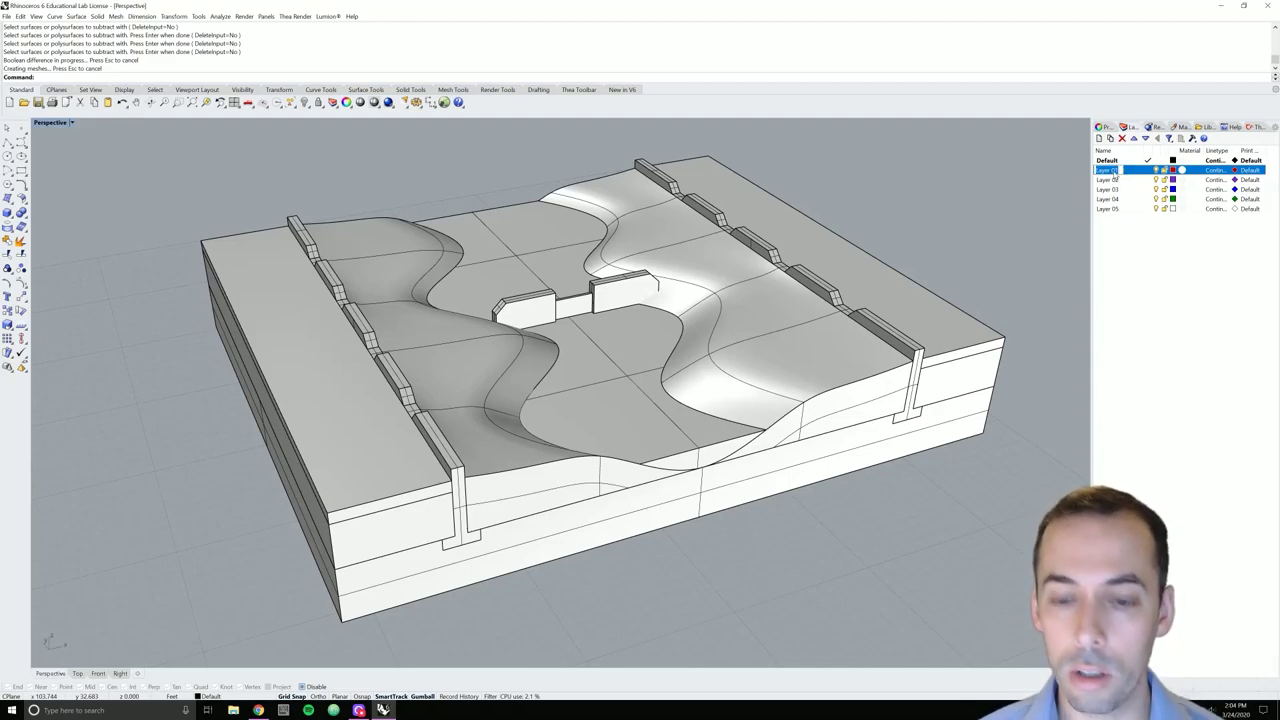
text(concrete)
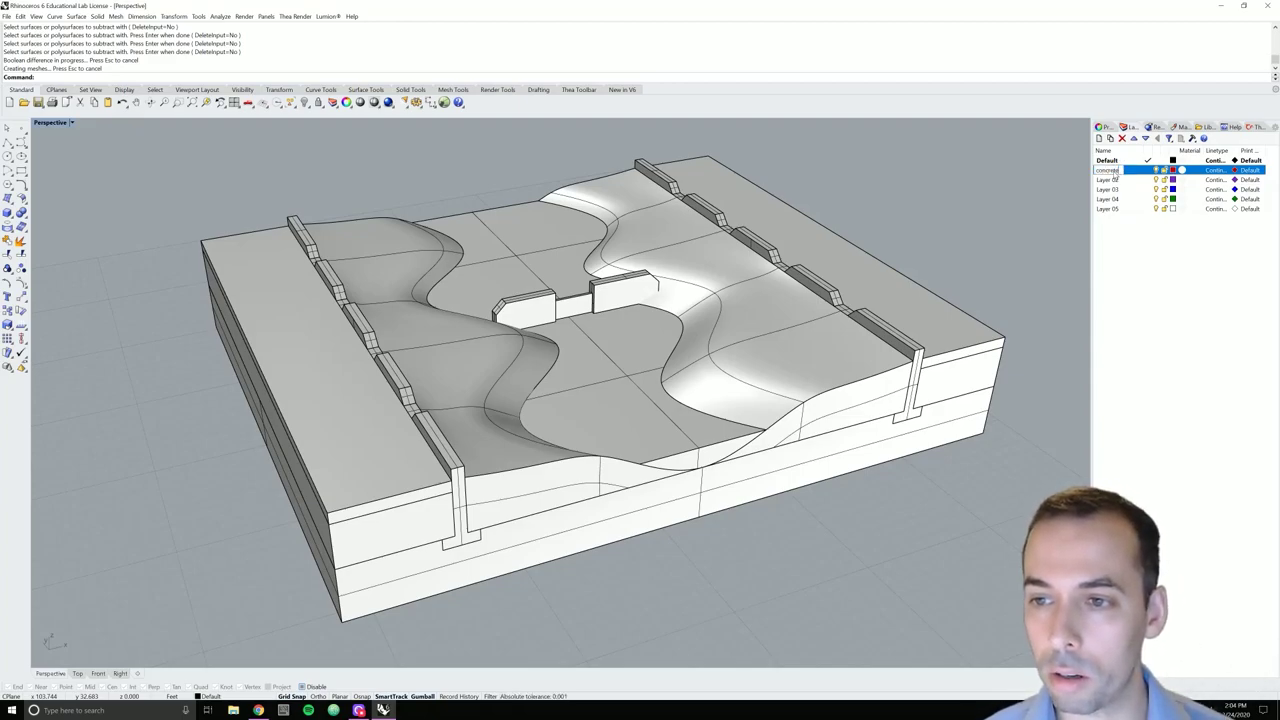
key(Return)
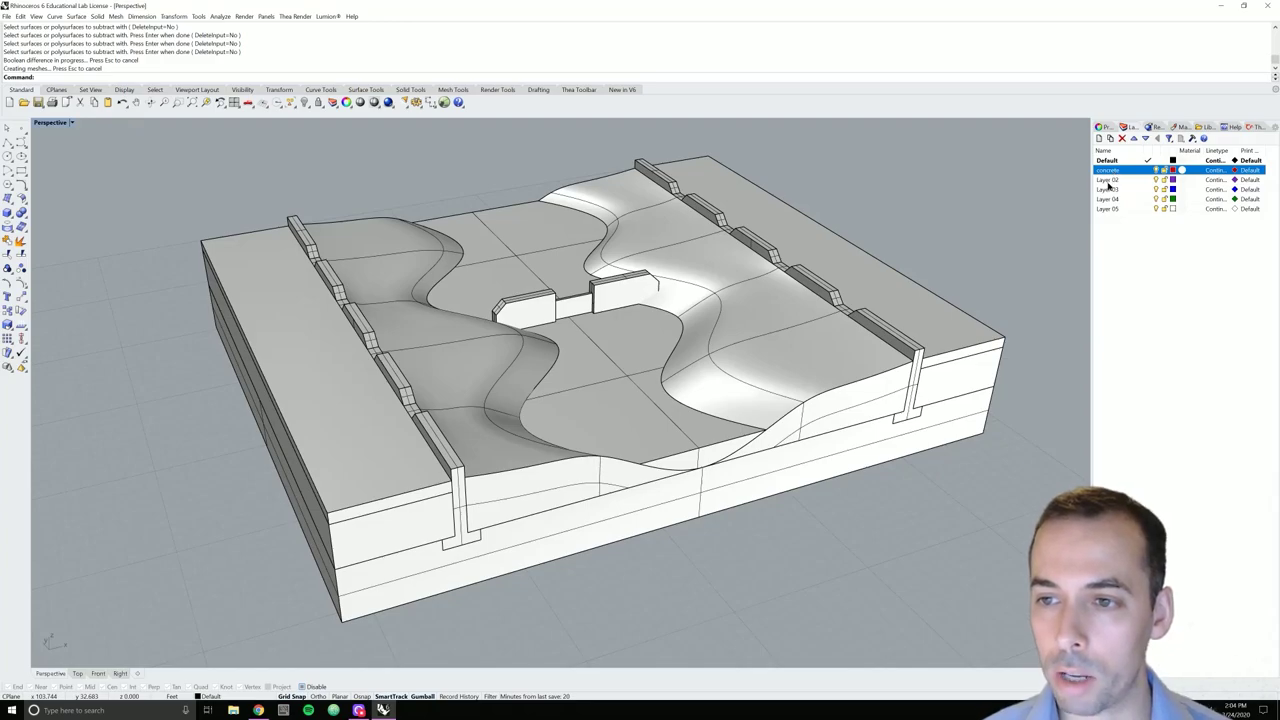
click(1109, 181)
click(1110, 181)
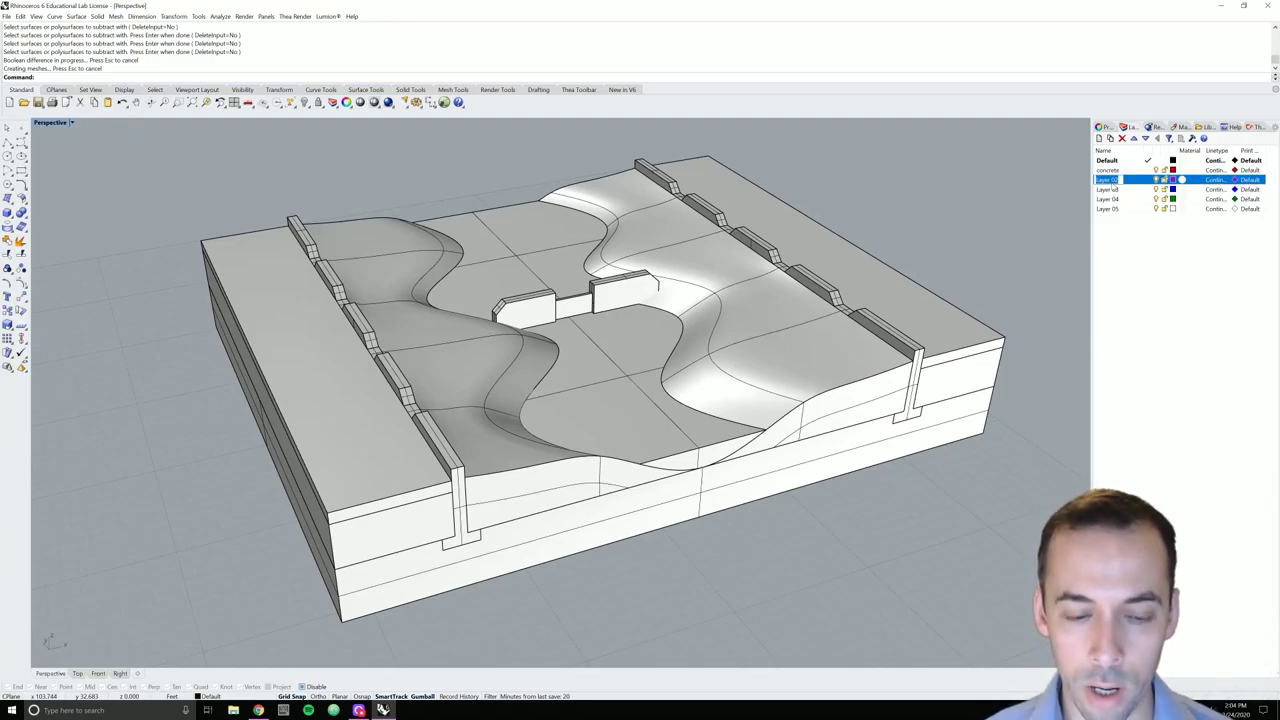
text(gravel)
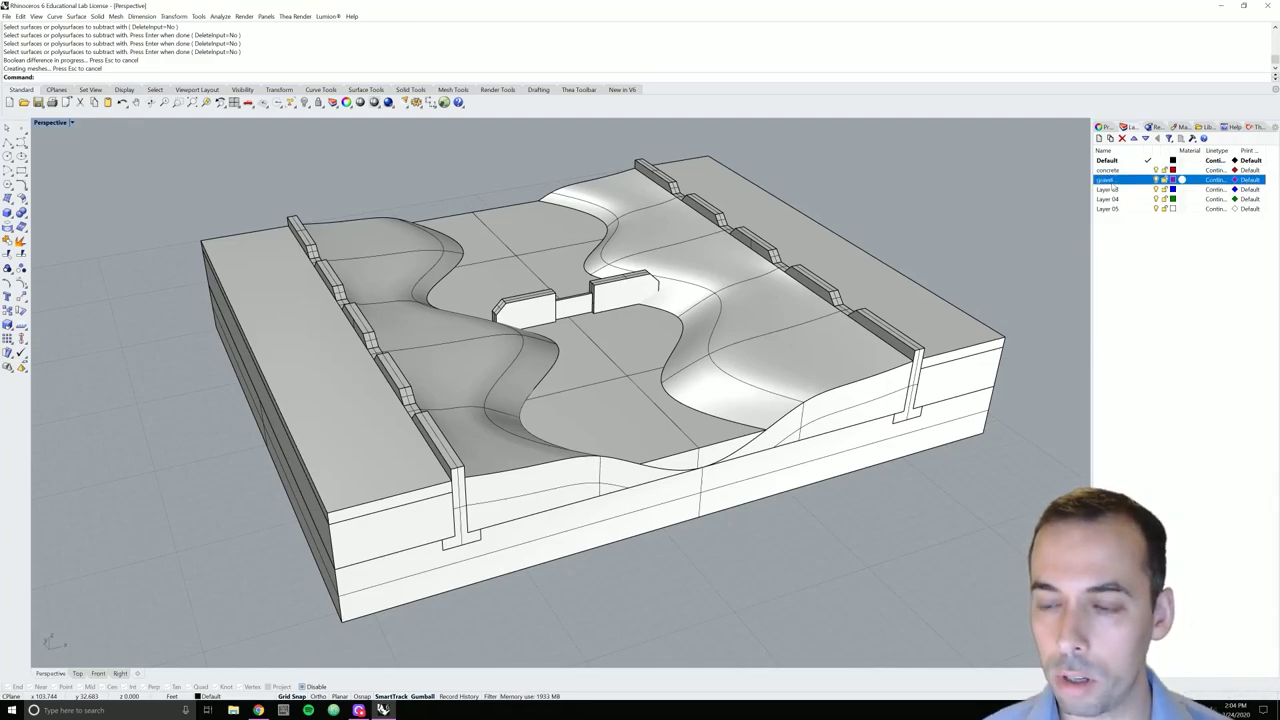
Rename Layer 03 to "ground", Layer 04 to "metal" and Layer 05 to "water"
click(1110, 189)
click(1110, 189)
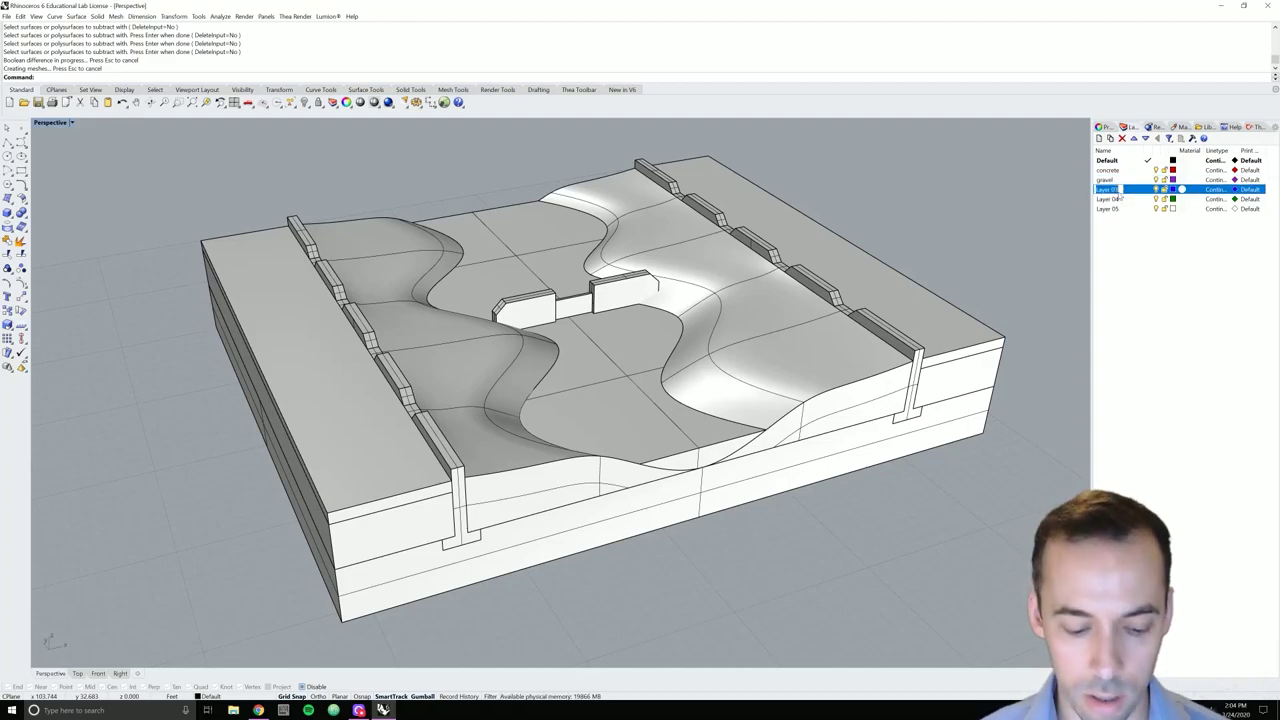
text(ground)
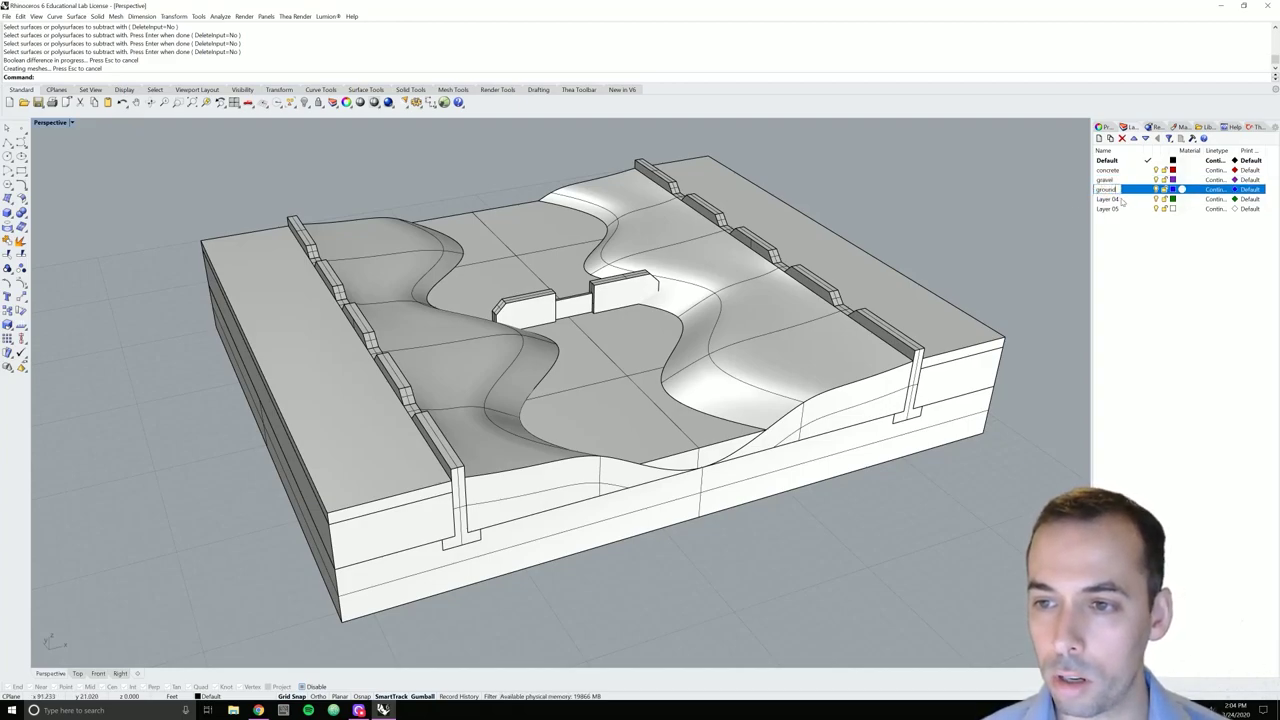
click(1111, 200)
click(1112, 201)
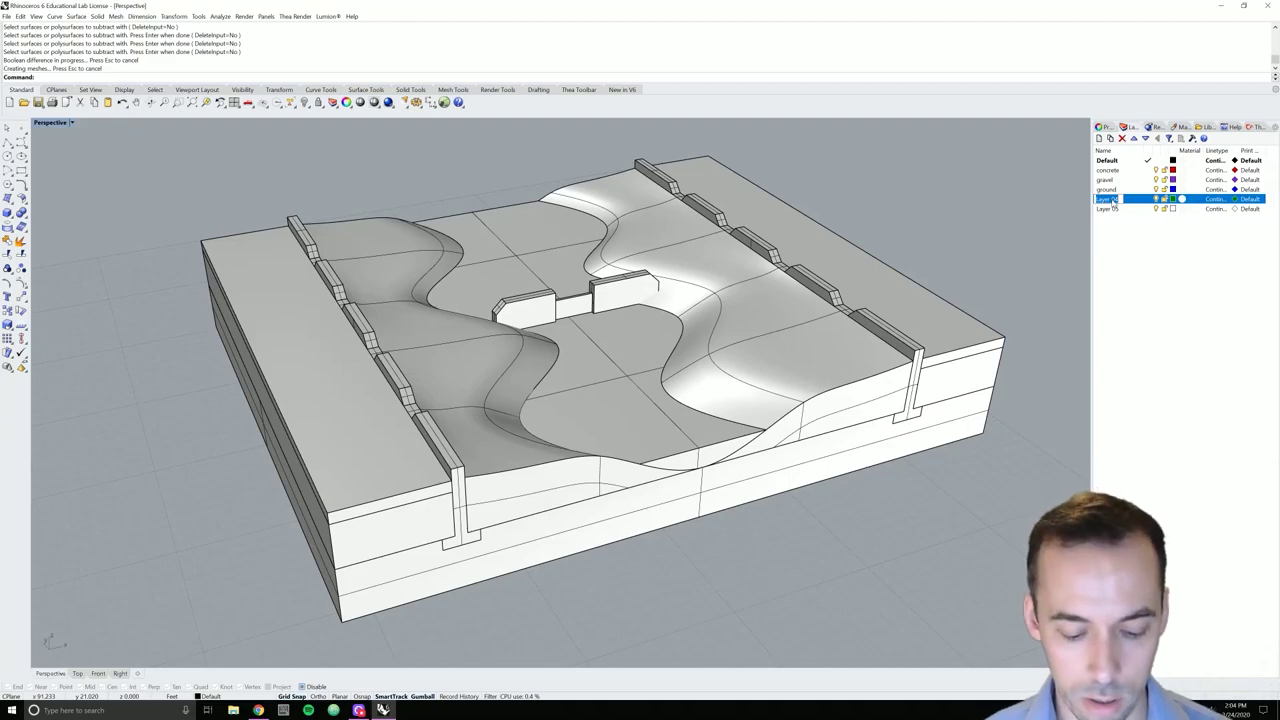
text(metal)
click(1110, 209)
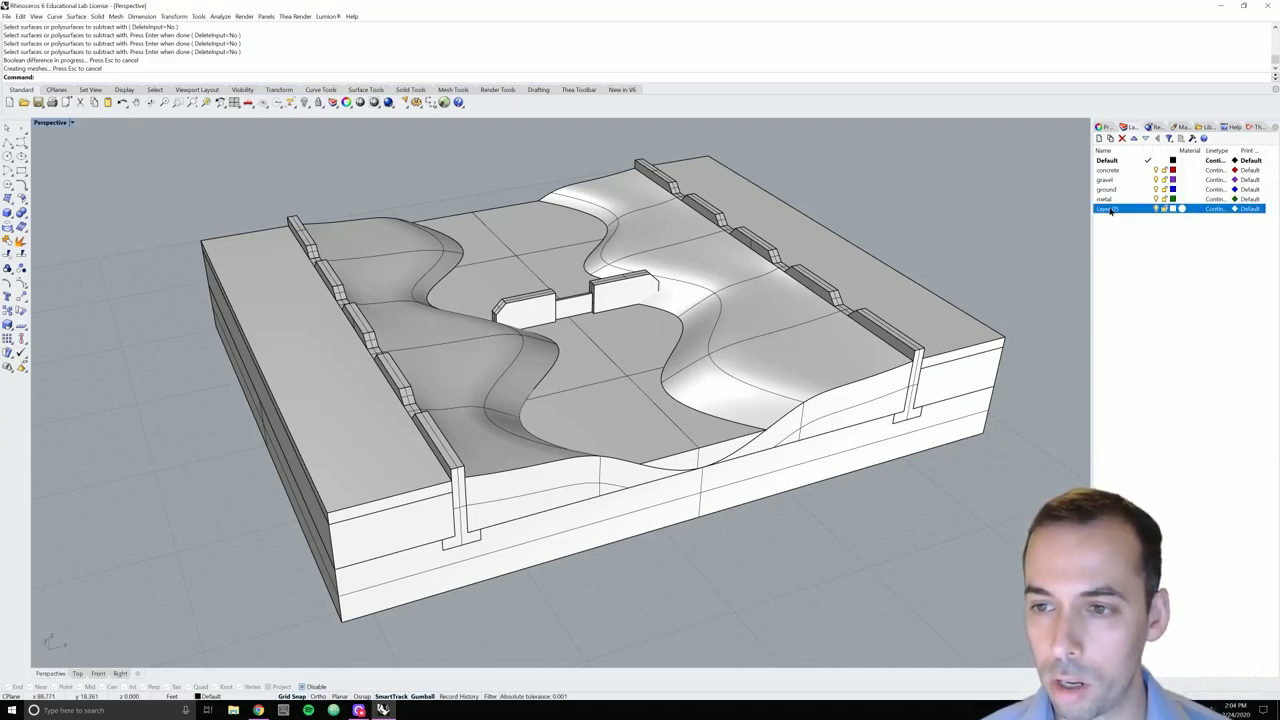
click(1112, 209)
text(water)
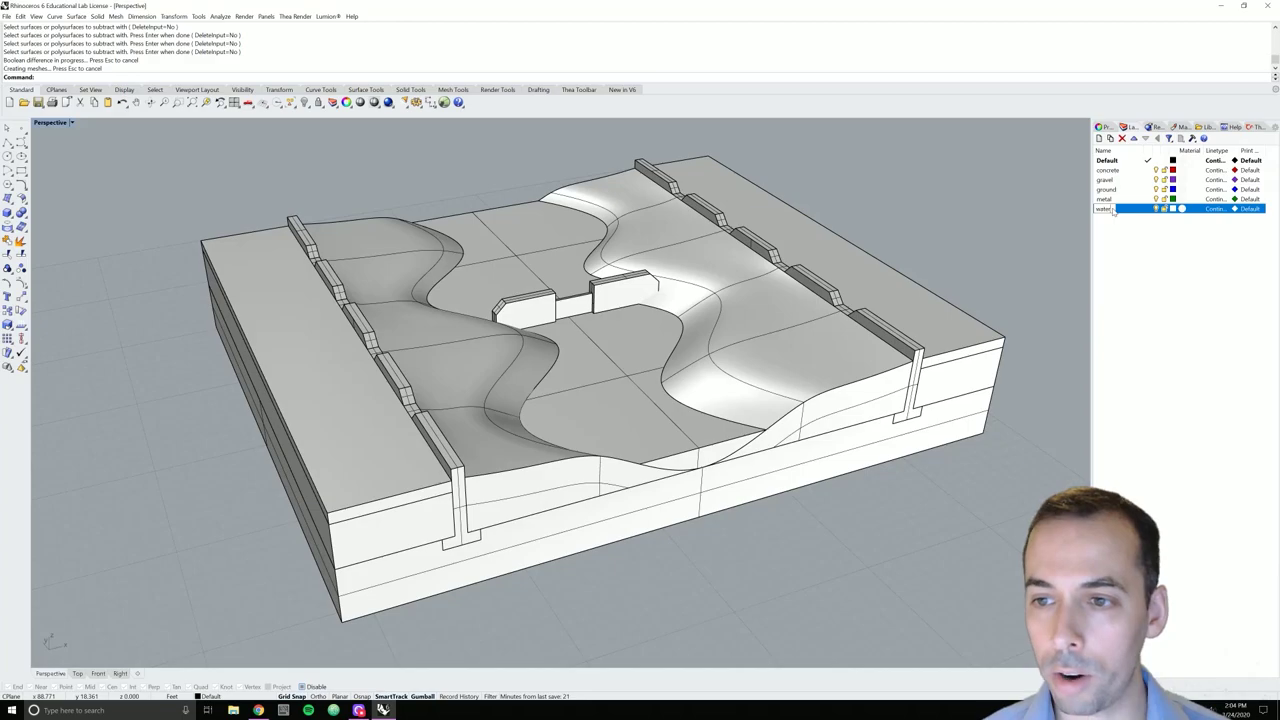
key(Return)
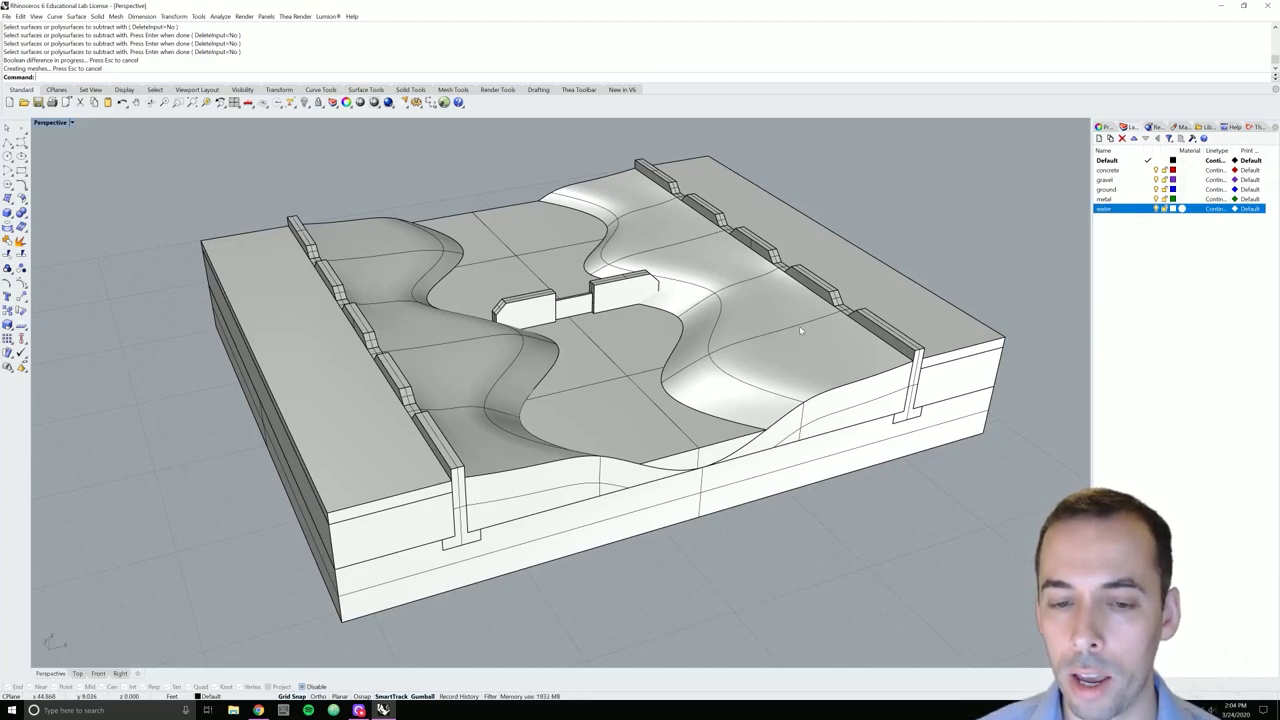
Move both water volumes to the "water" layer and check the assignment by switching the layer off and on
click(531, 265)
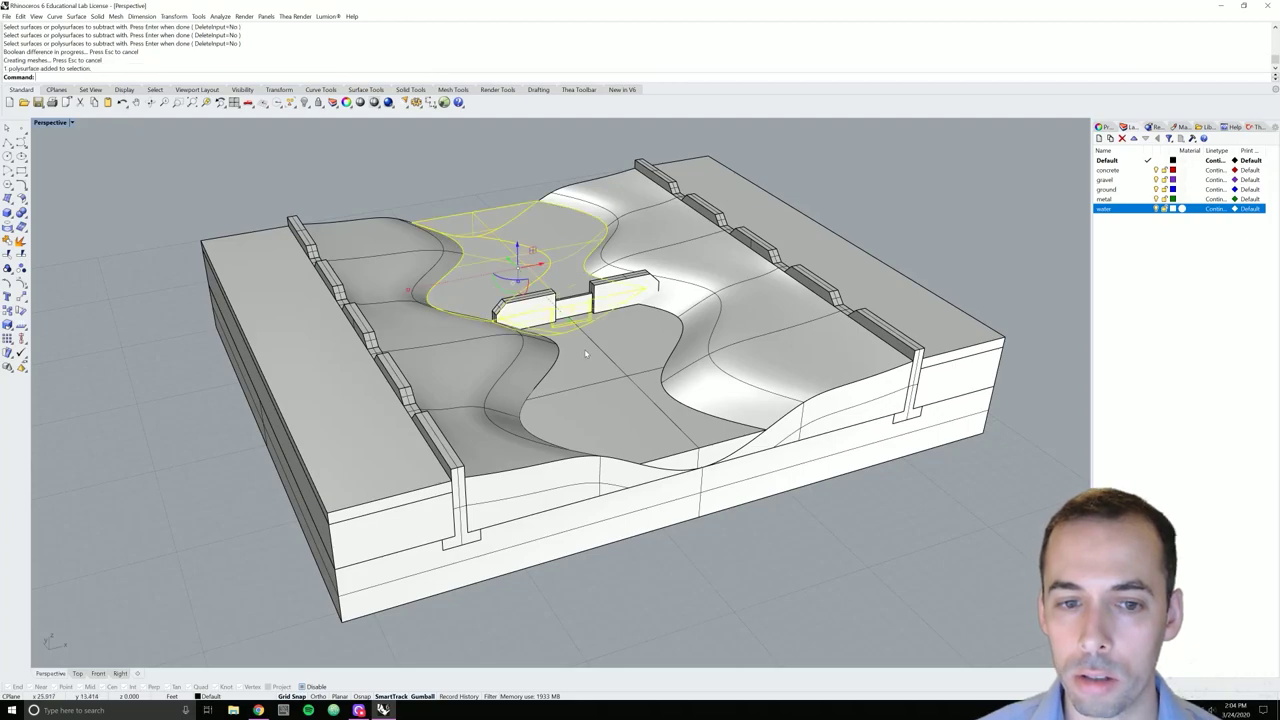
shift+click(586, 355)
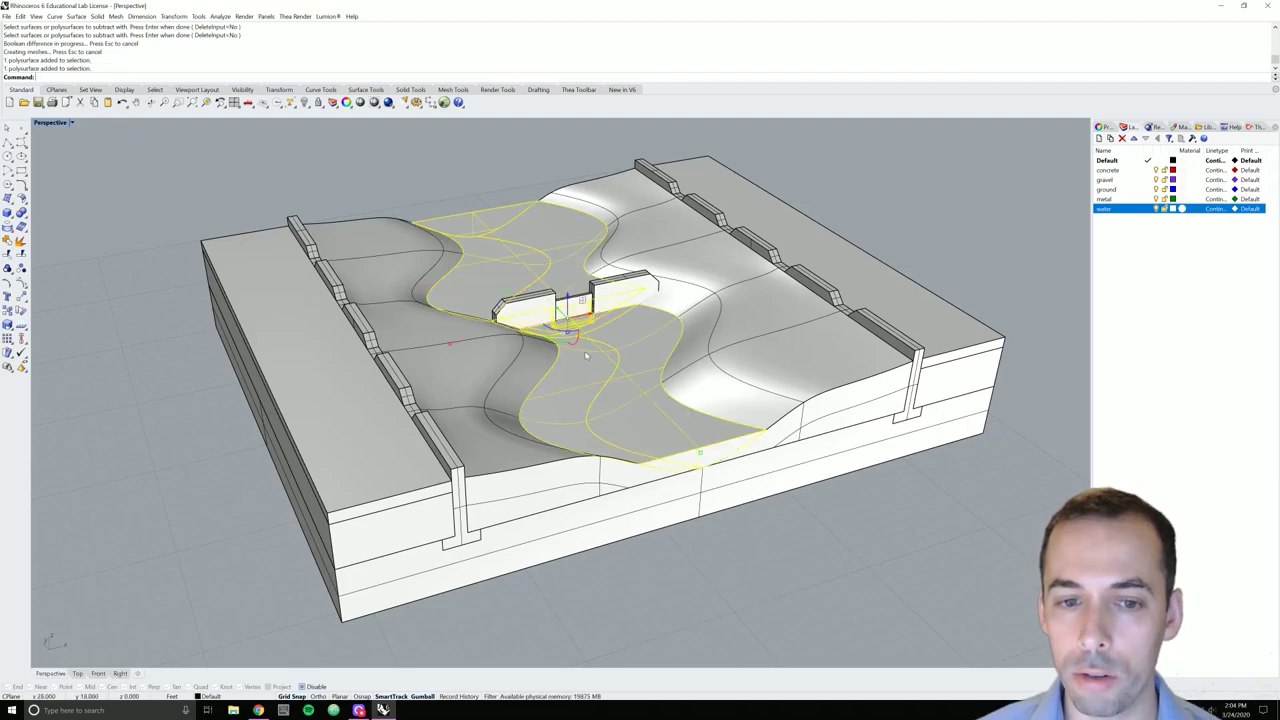
right_click(1108, 212)
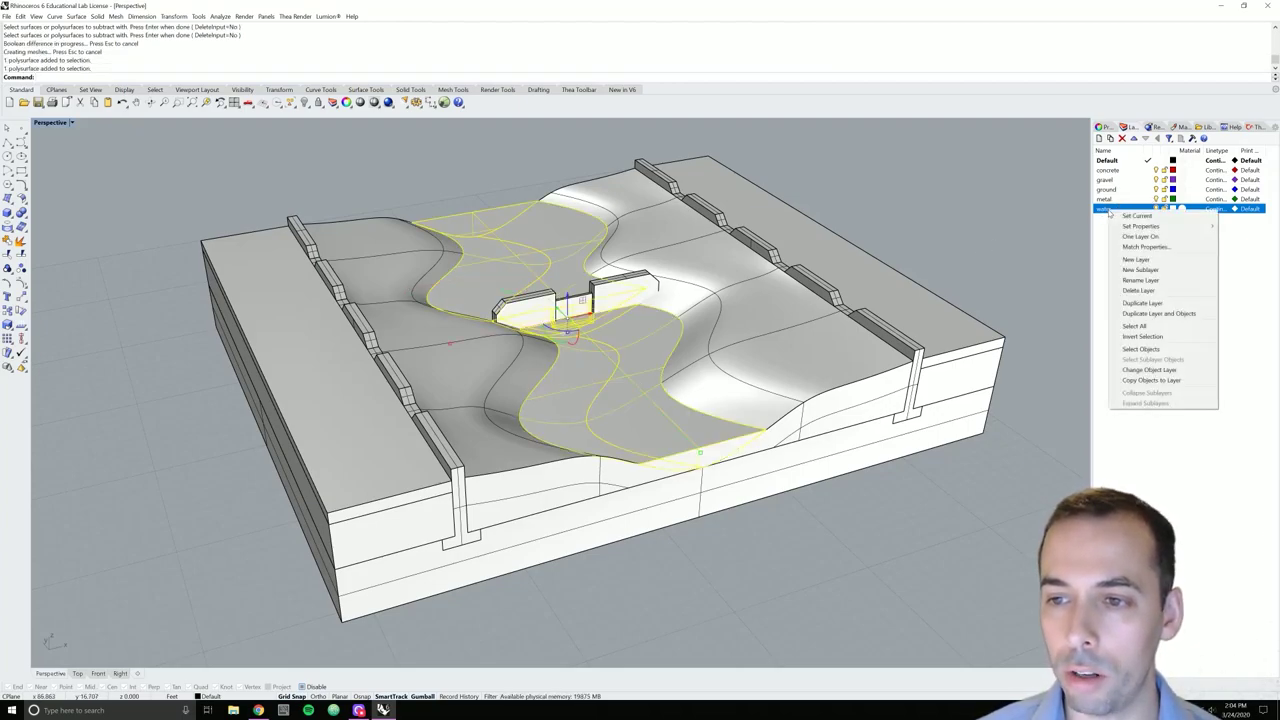
click(1184, 370)
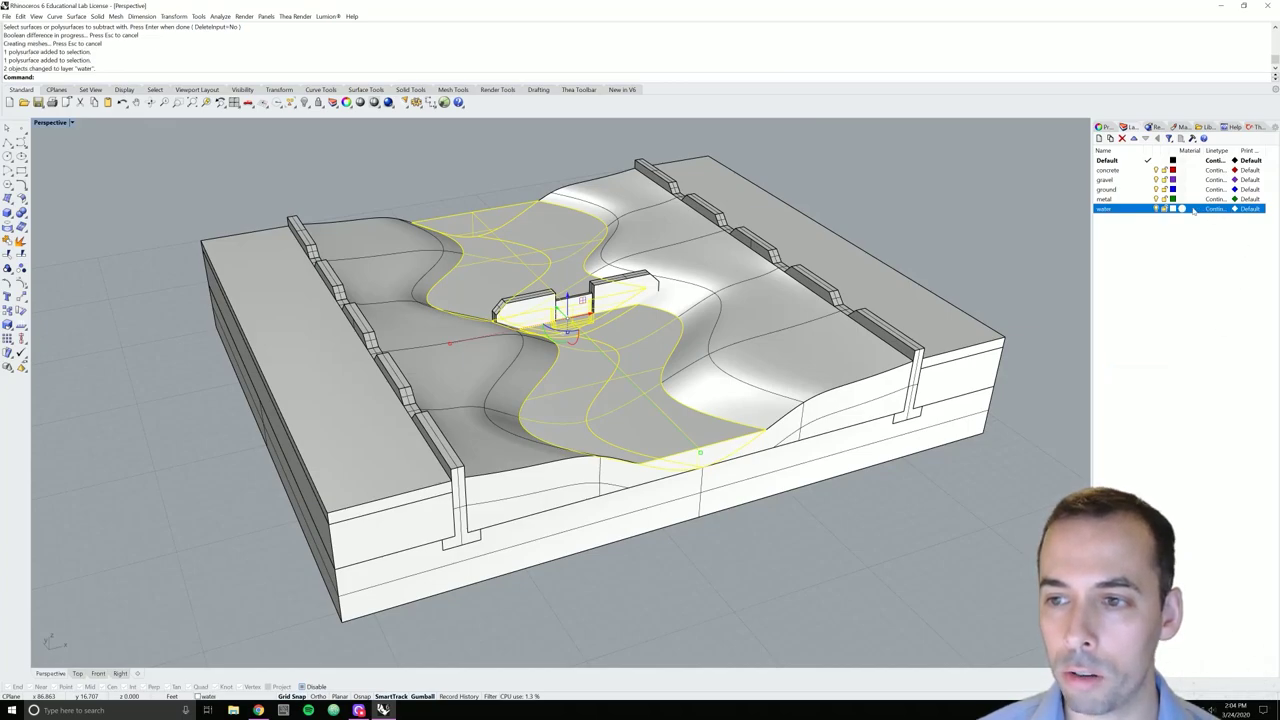
click(1157, 208)
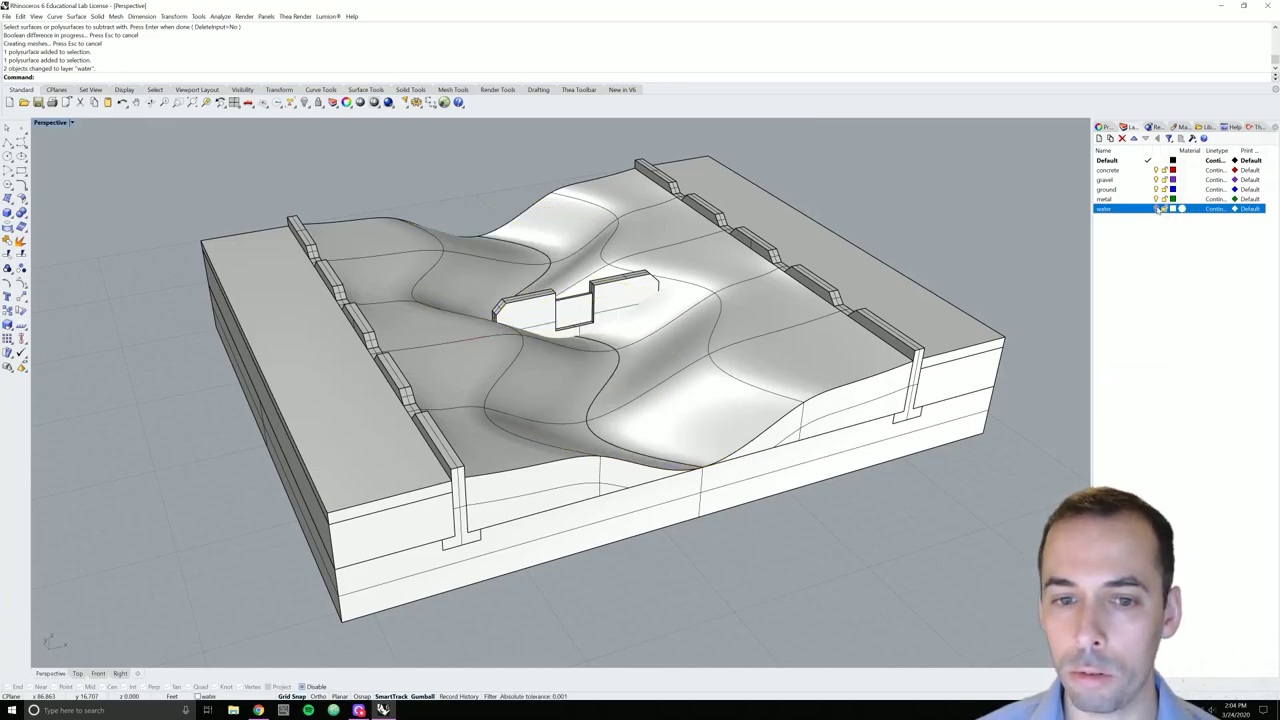
click(1157, 208)
click(1157, 208)
click(1157, 208)
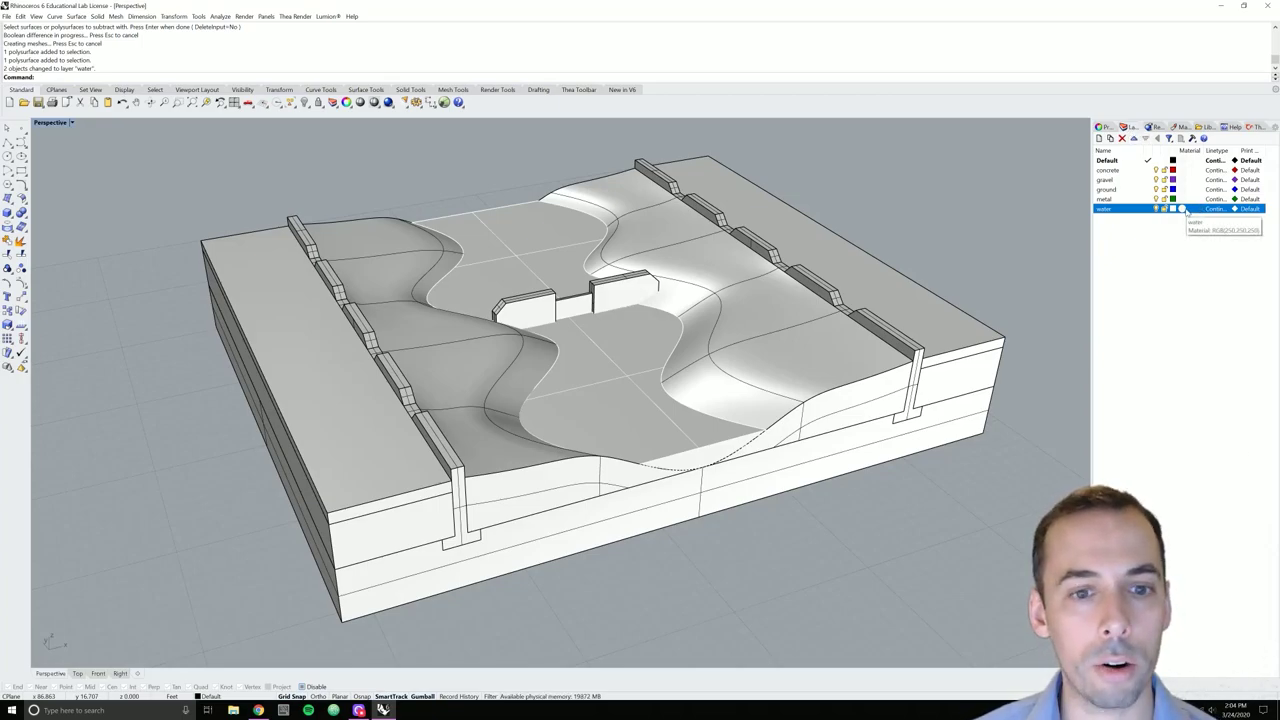
Assign the library material Water Rippled from the Misc folder to the "water" layer and show the Perspective viewport in Rendered mode
click(1183, 209)
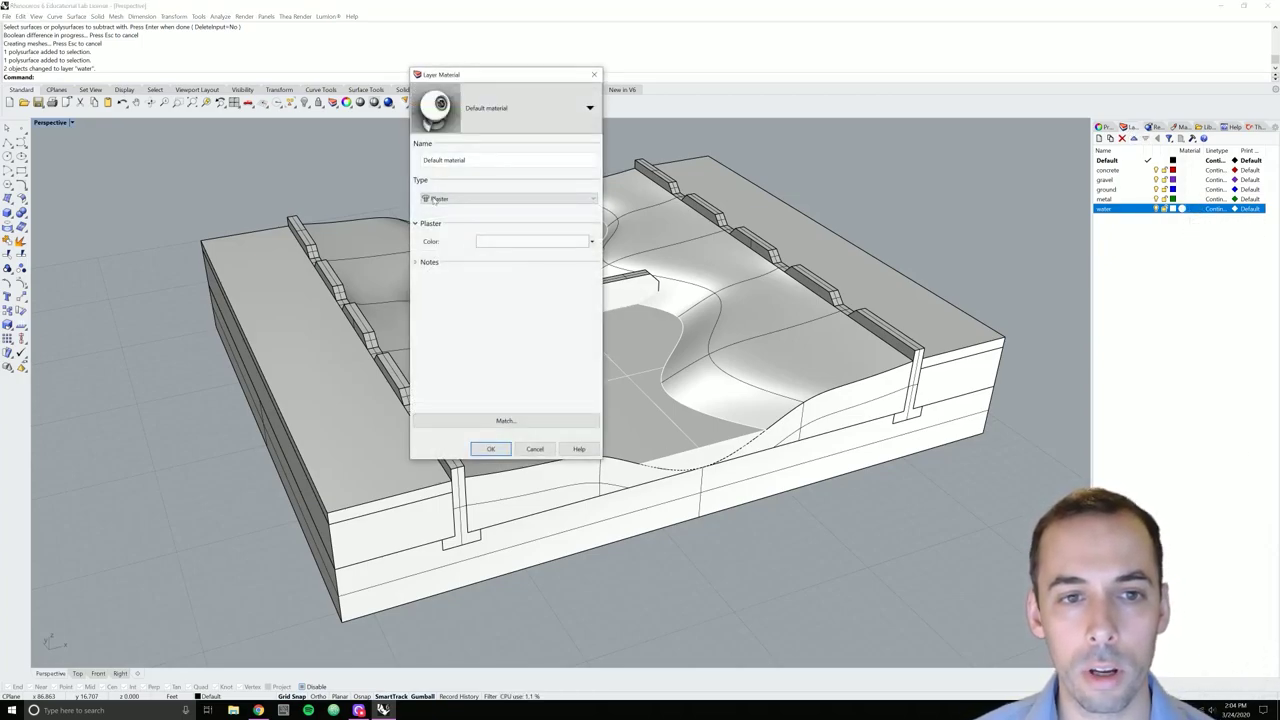
click(563, 107)
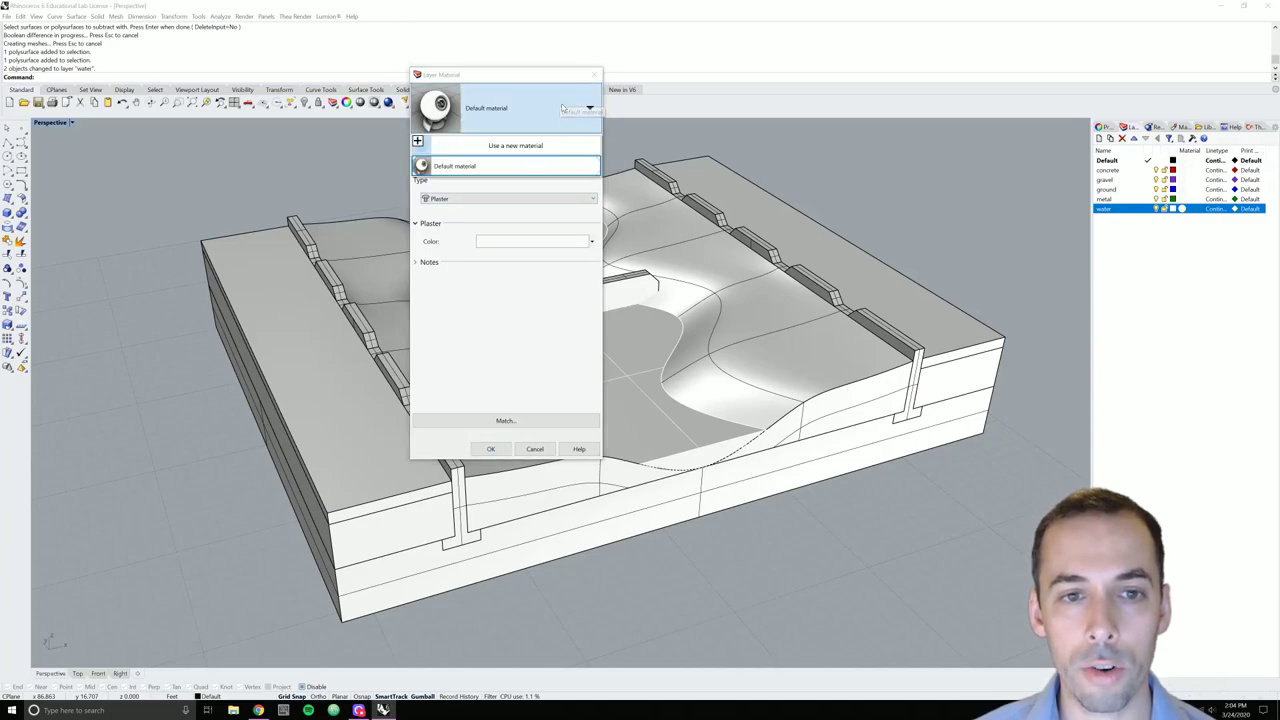
click(531, 147)
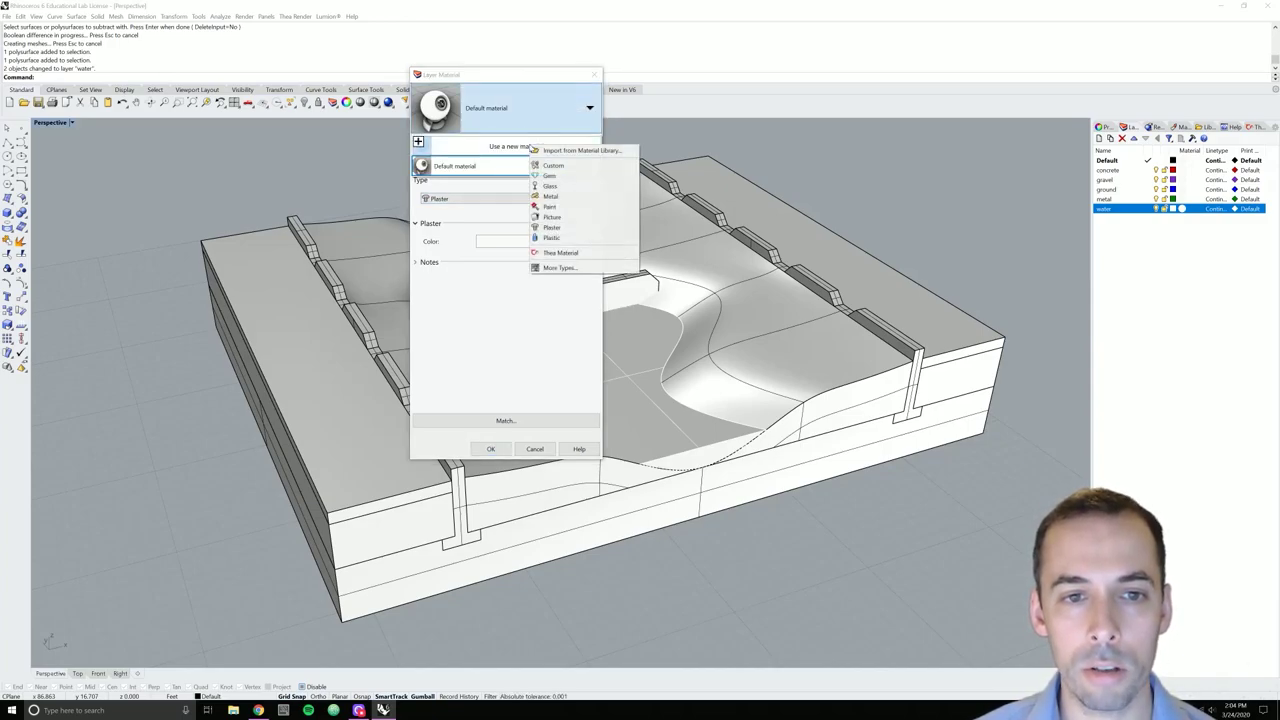
click(572, 150)
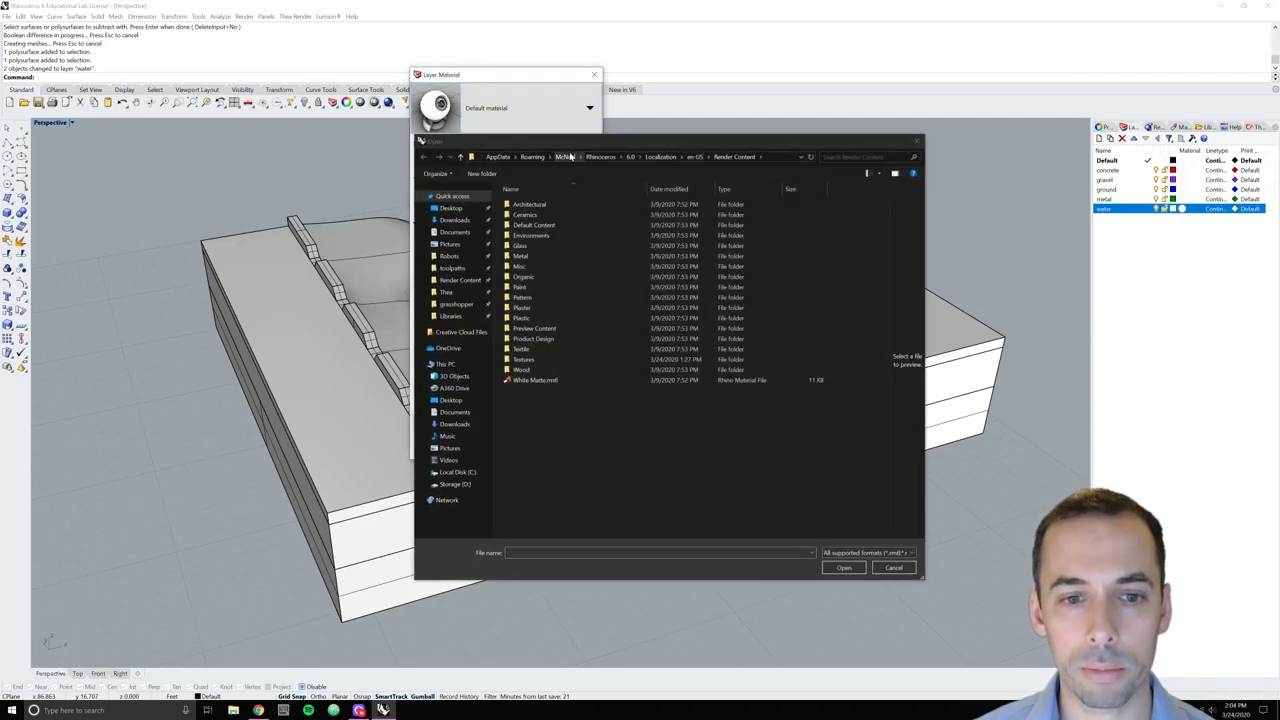
double_click(519, 268)
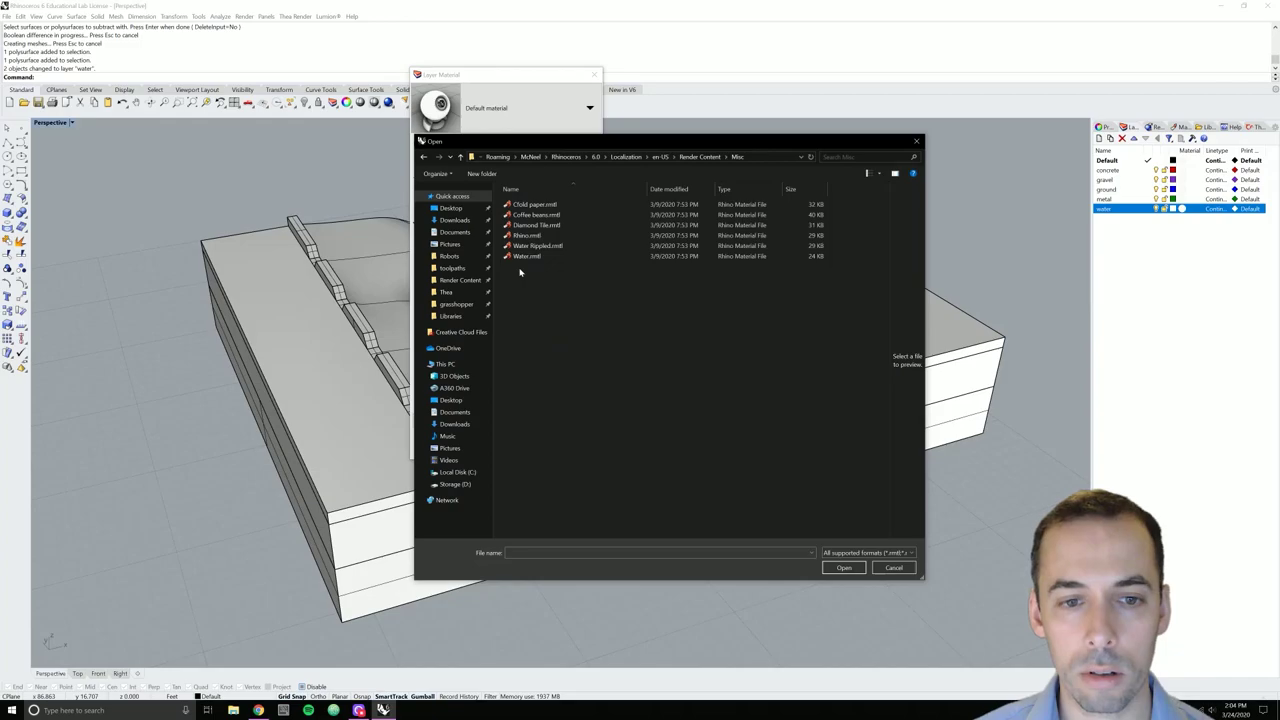
click(520, 246)
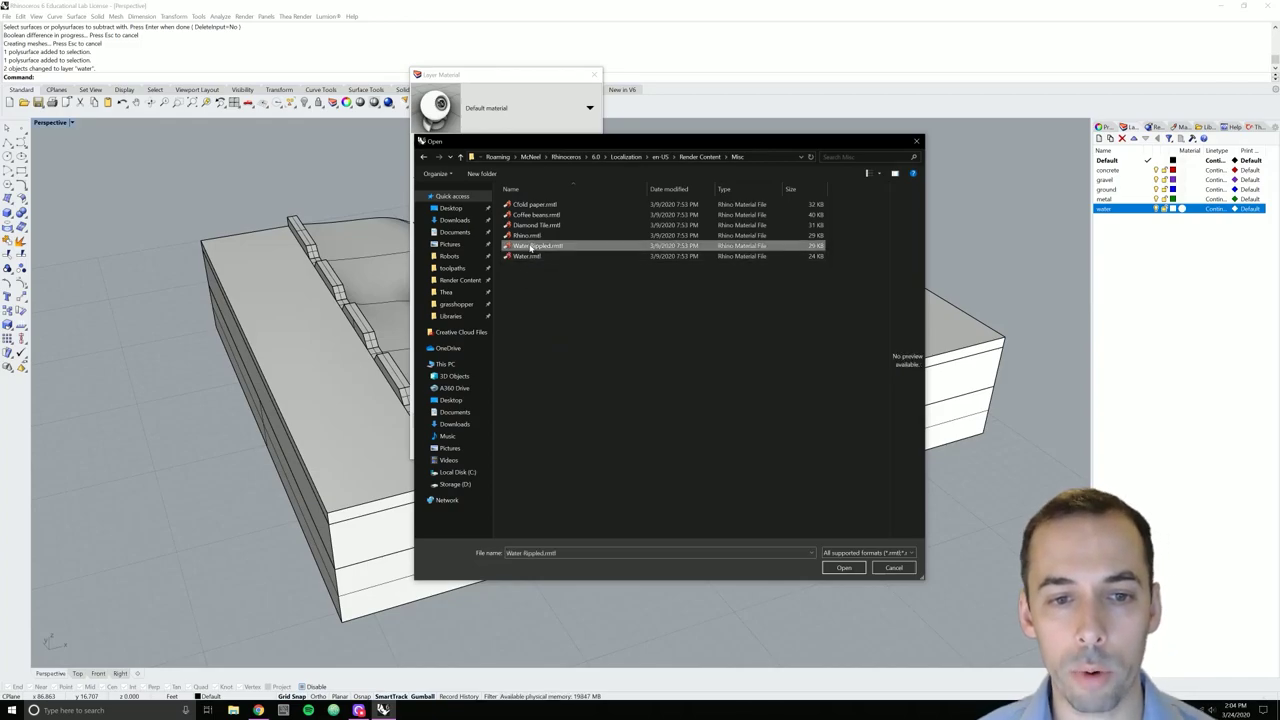
double_click(531, 247)
click(490, 449)
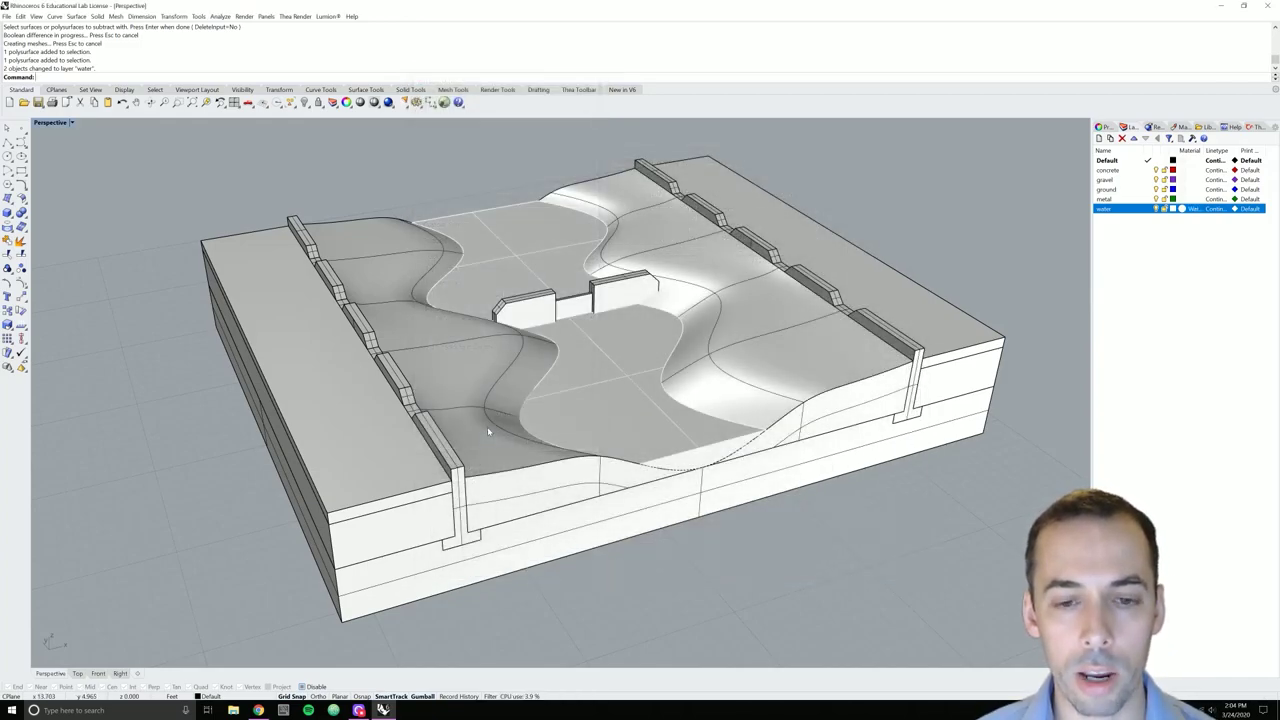
click(71, 122)
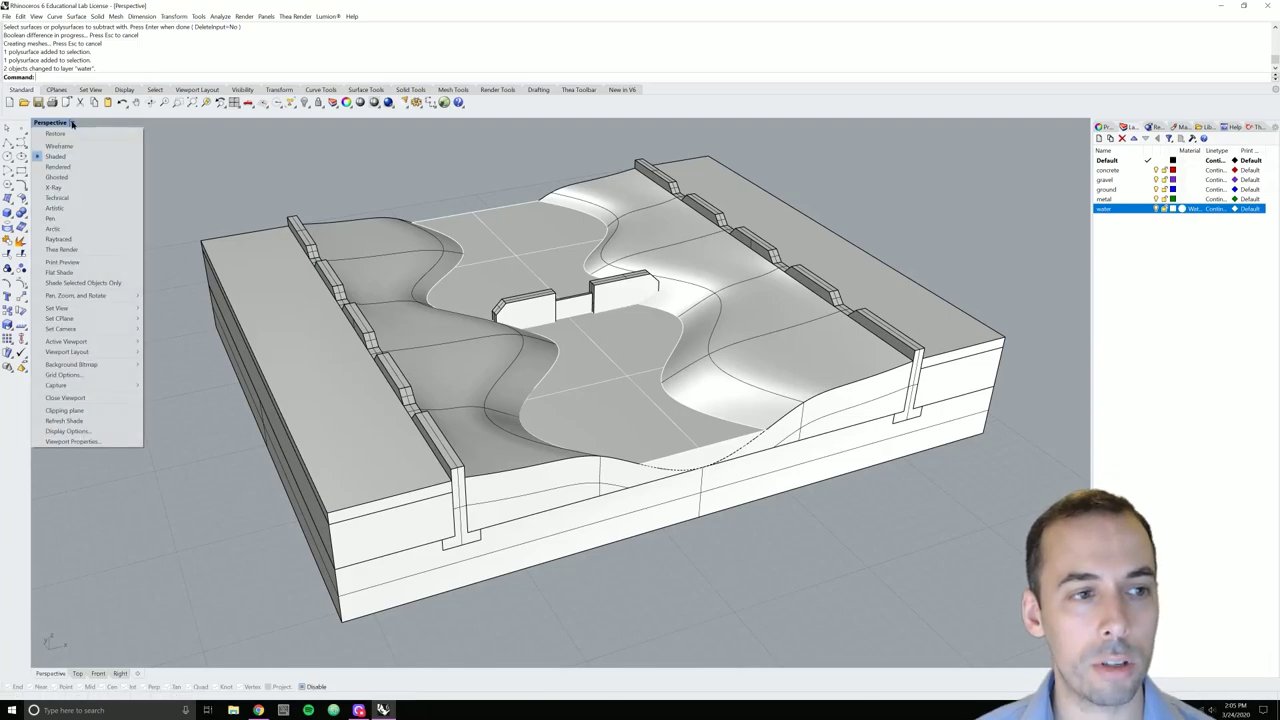
click(60, 166)
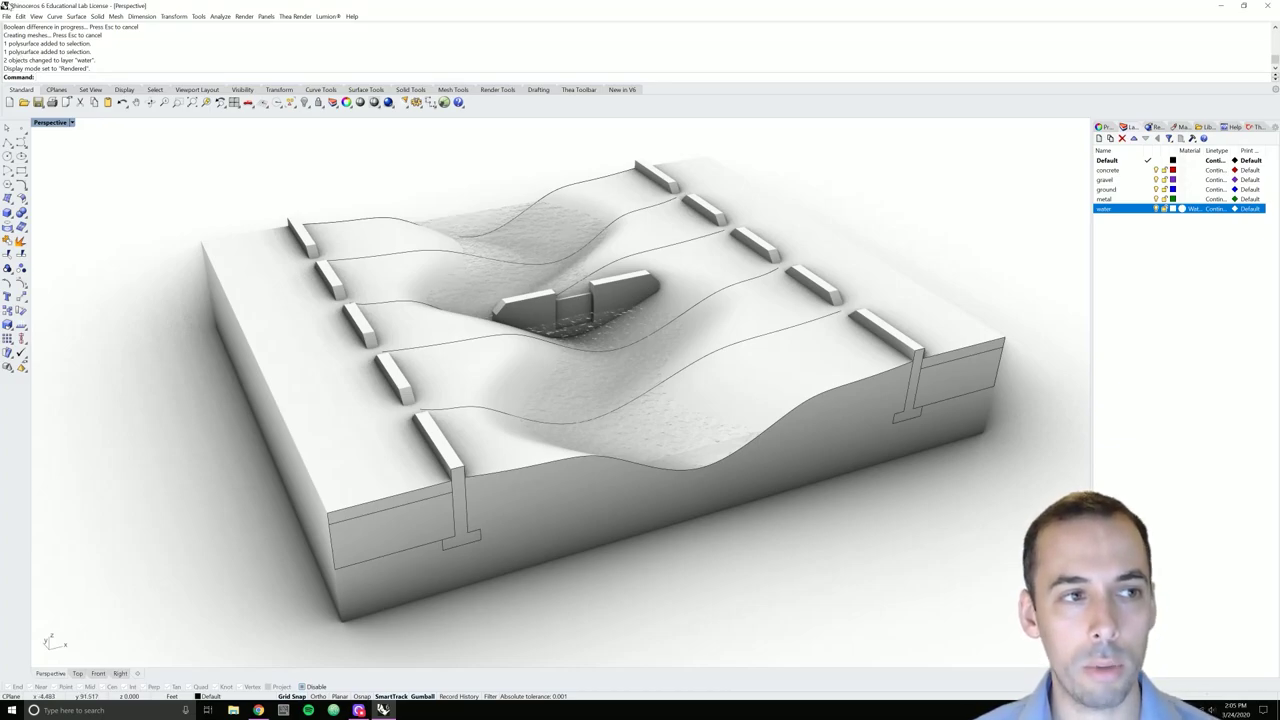
Select all curves in the model and create a new layer named "curves"
click(20, 16)
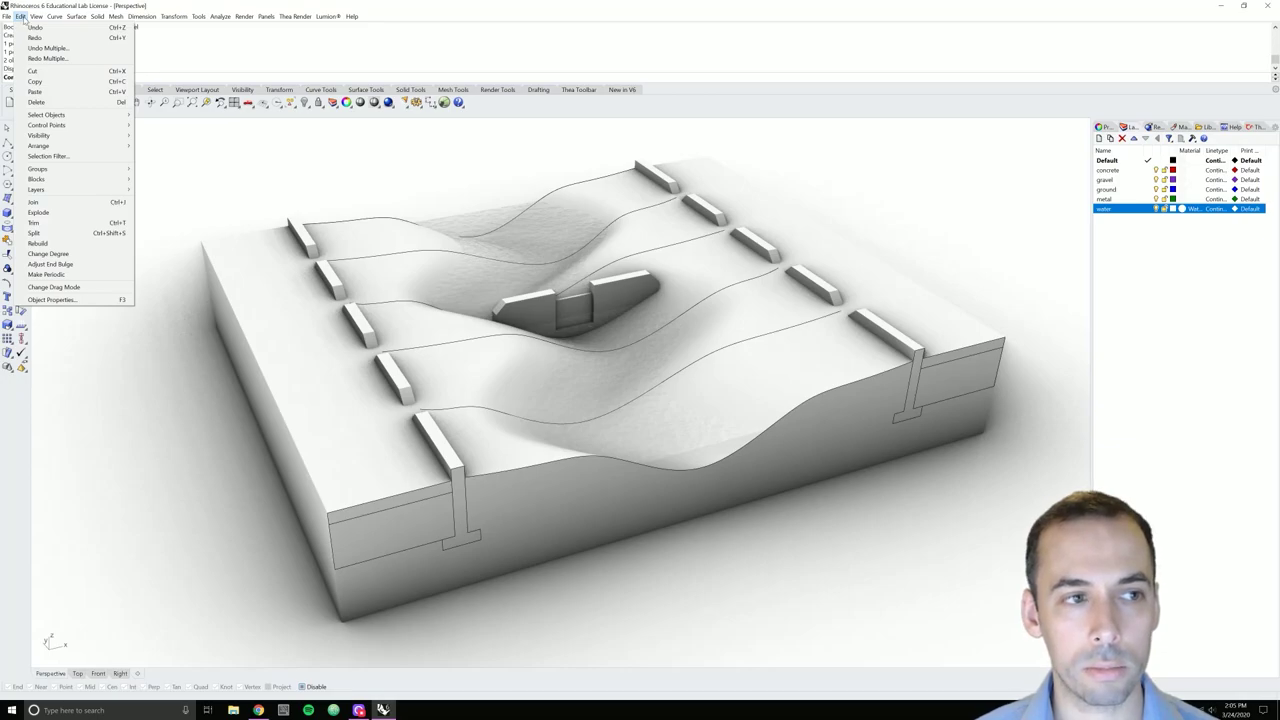
mouse_move(36, 17)
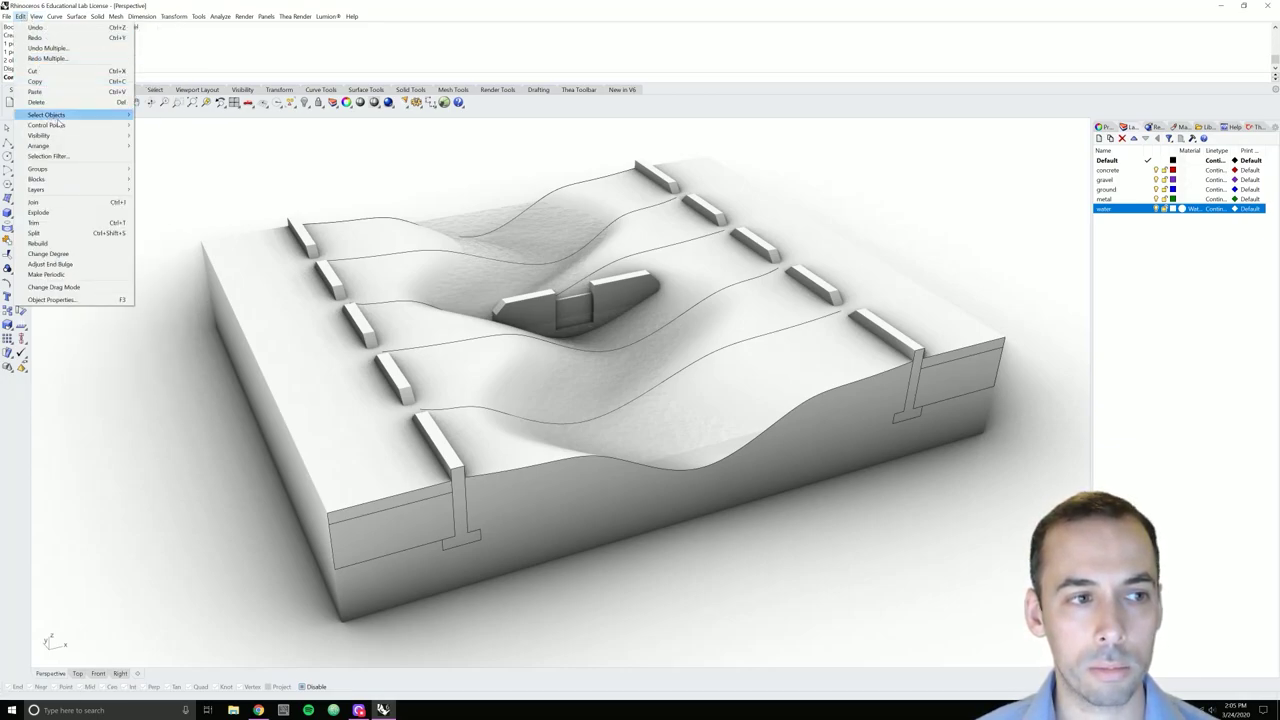
mouse_move(72, 118)
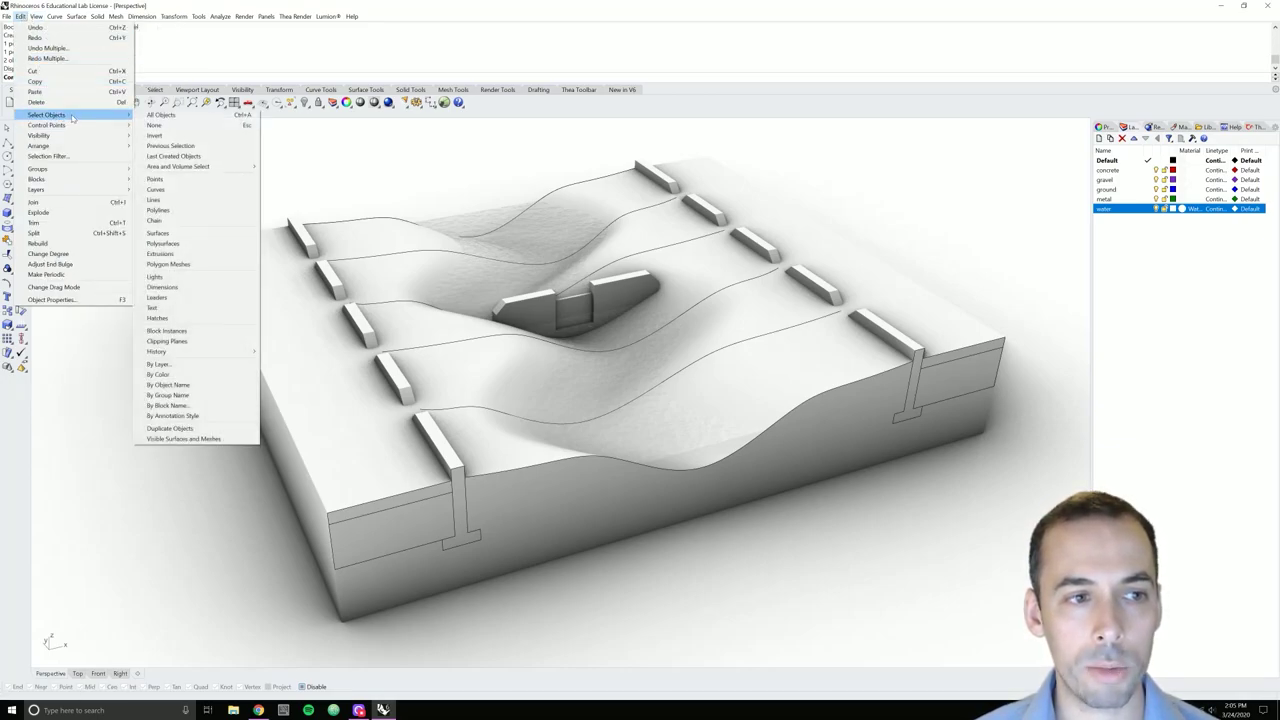
click(205, 190)
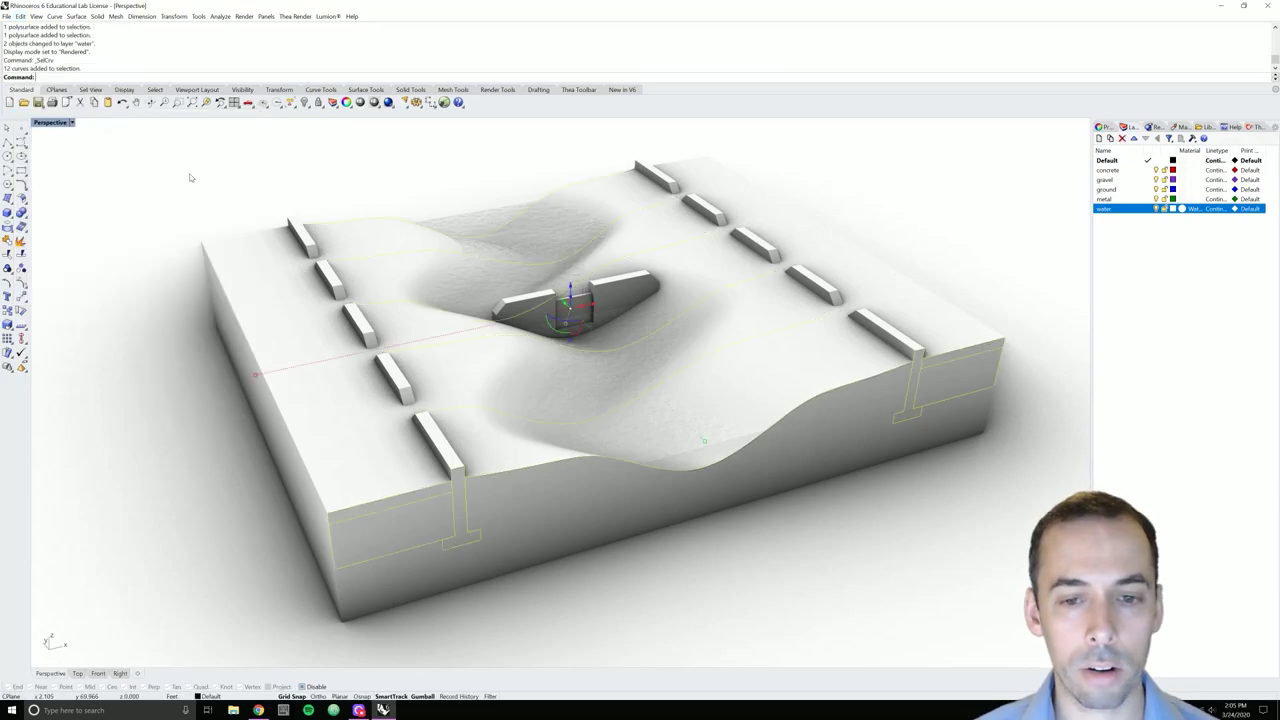
click(1099, 139)
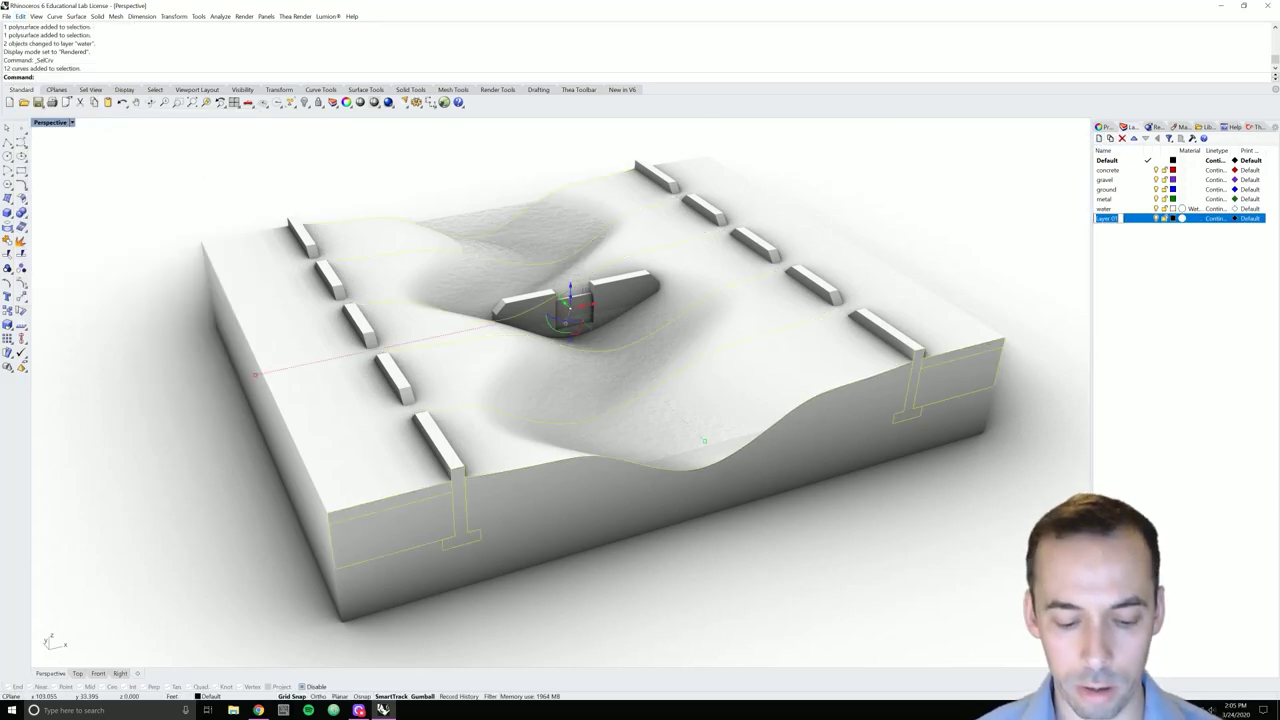
text(curves)
key(Return)
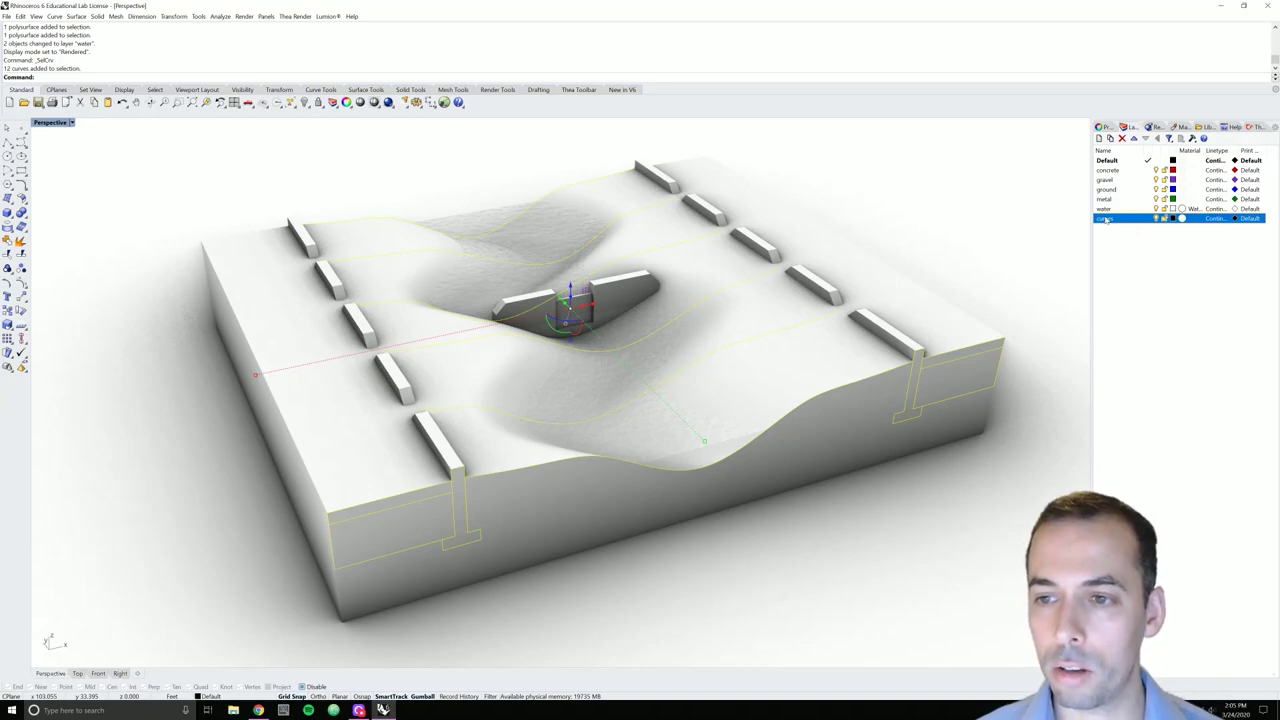
Move the selected curves to the "curves" layer and switch that layer off
right_click(1108, 222)
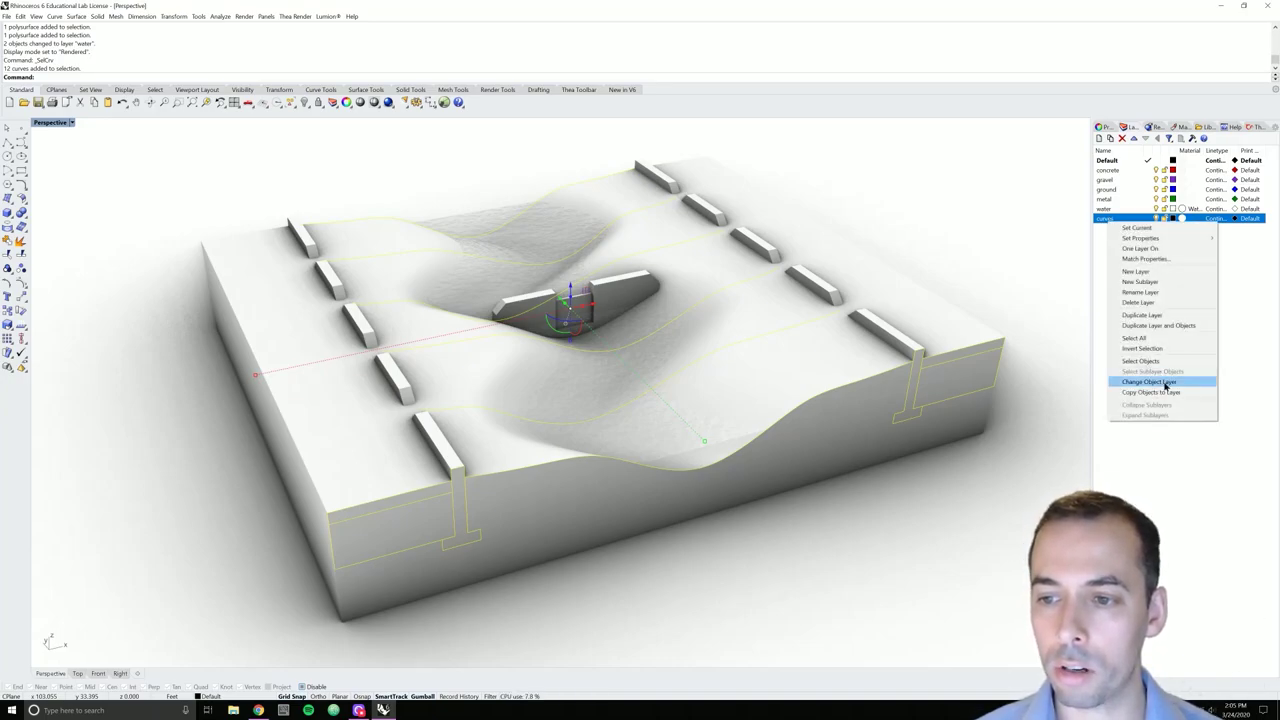
click(1163, 384)
click(1157, 218)
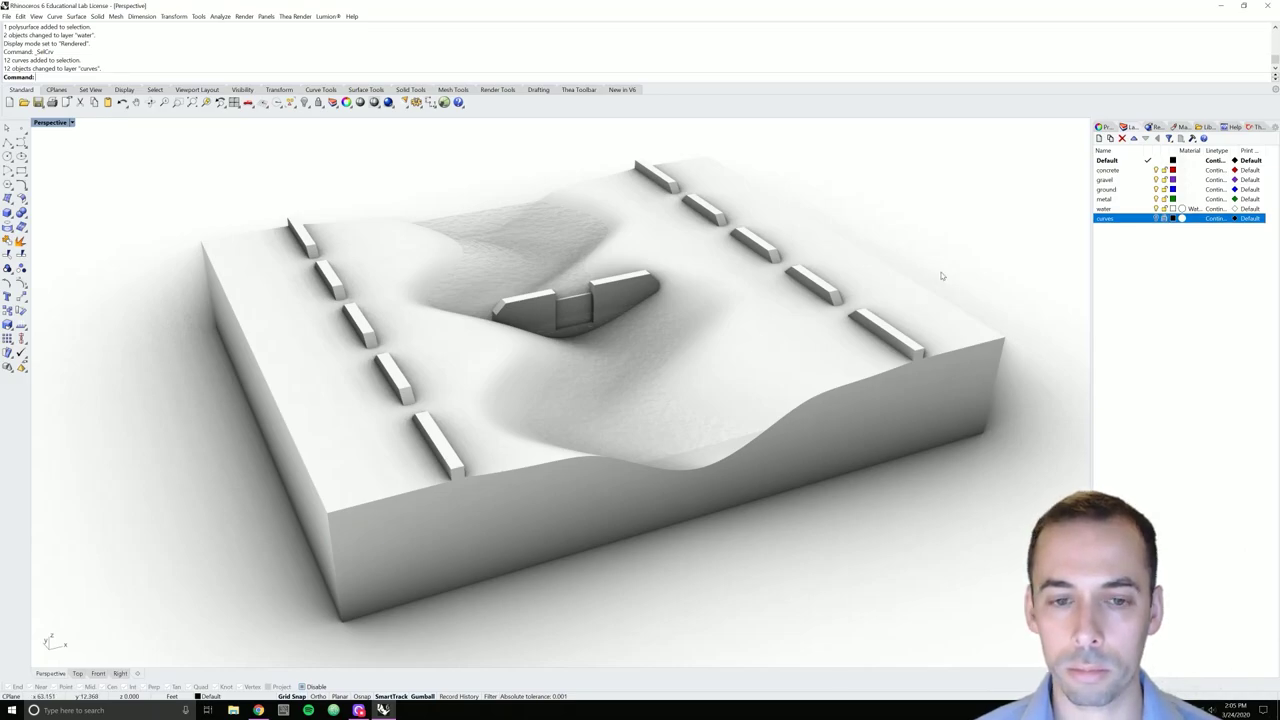
right_drag(633, 349, 631, 402)
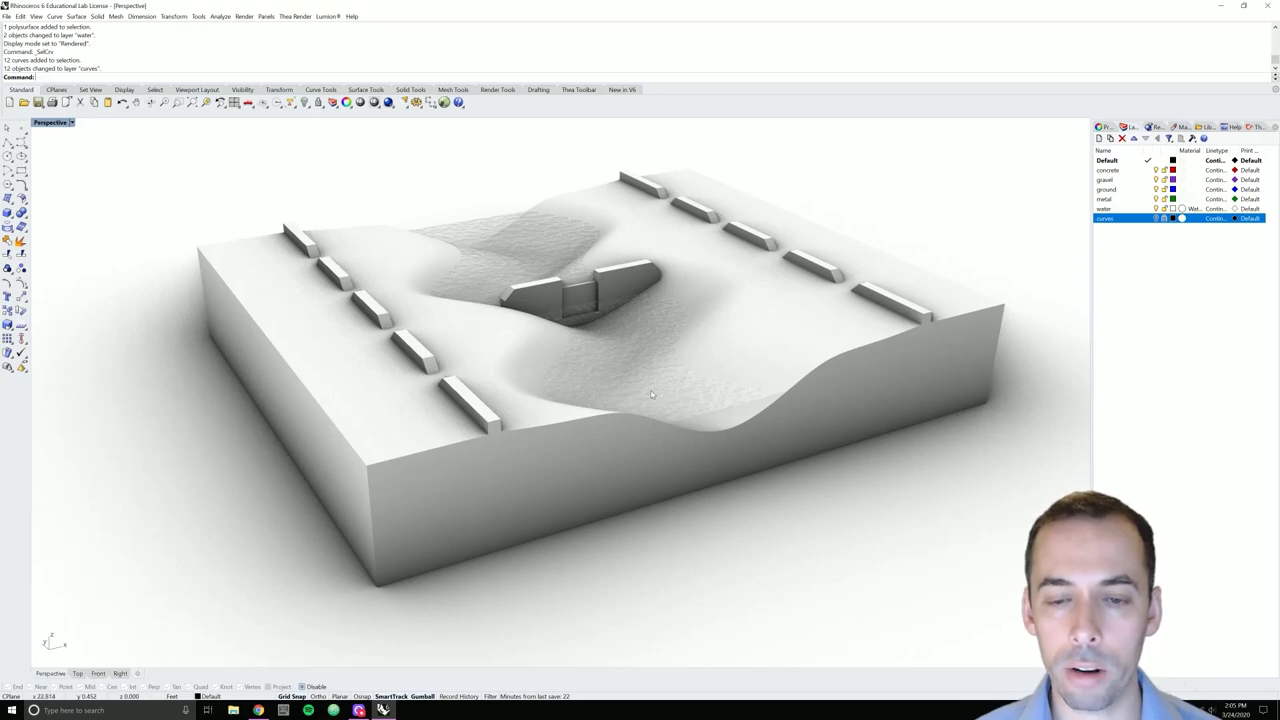
Move the two upper side slabs, both long footed retaining walls and the notched cross wall to the "concrete" layer
click(1126, 172)
click(394, 403)
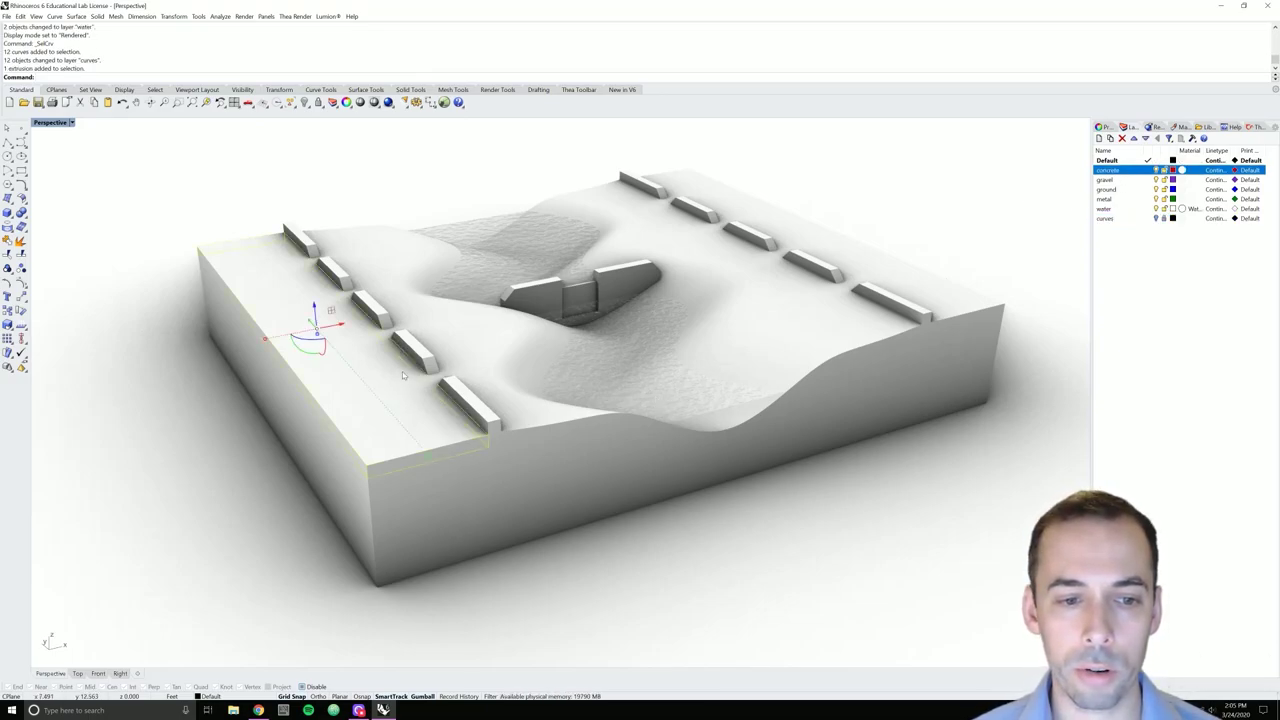
shift+click(898, 288)
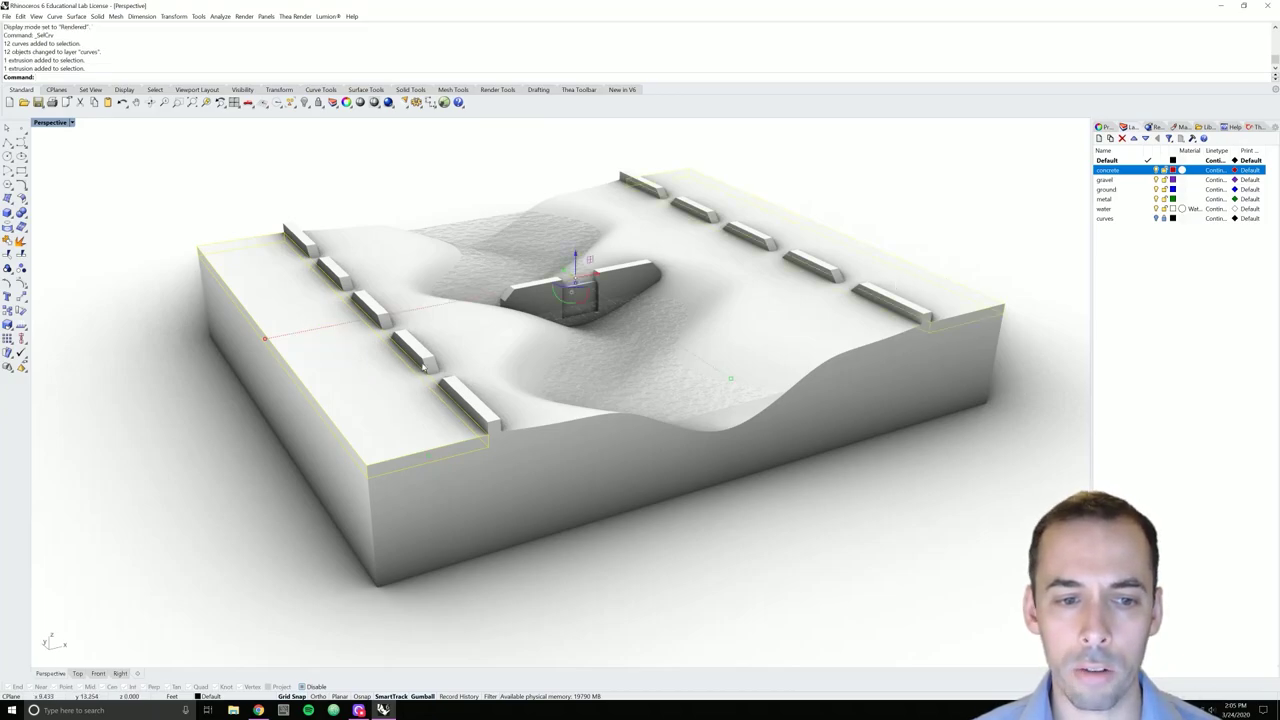
shift+click(424, 368)
shift+click(905, 360)
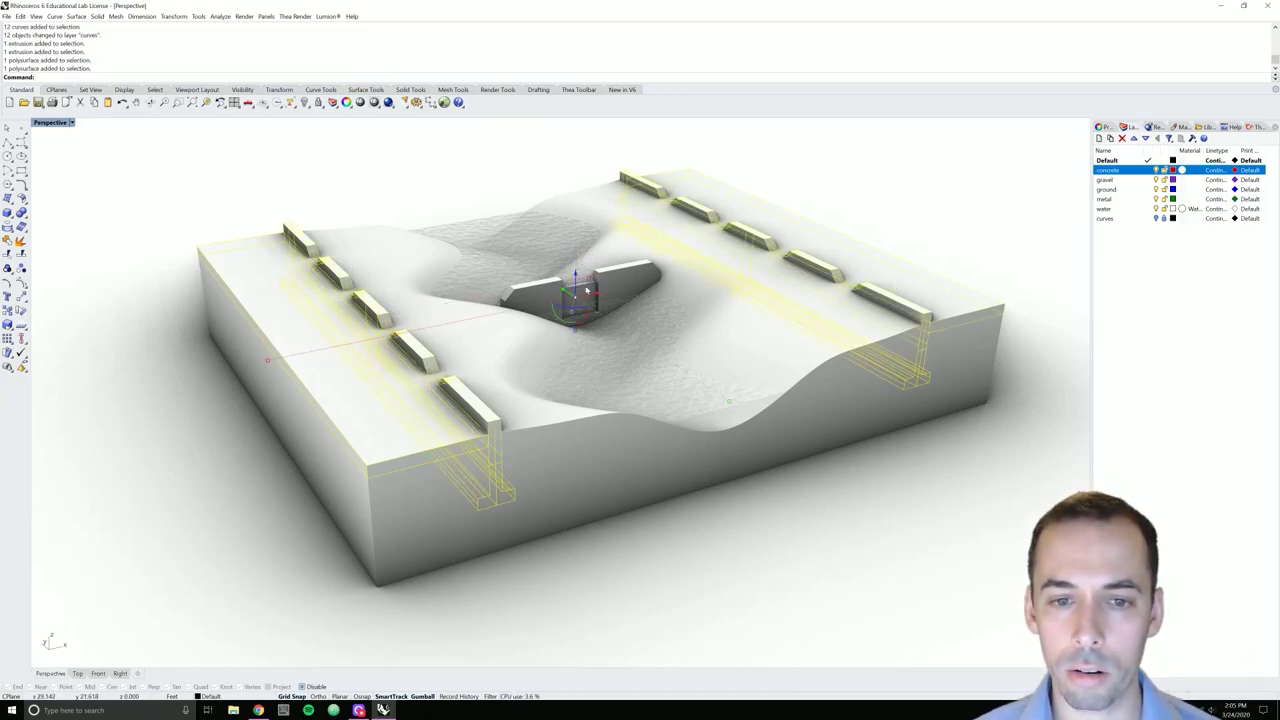
shift+click(625, 292)
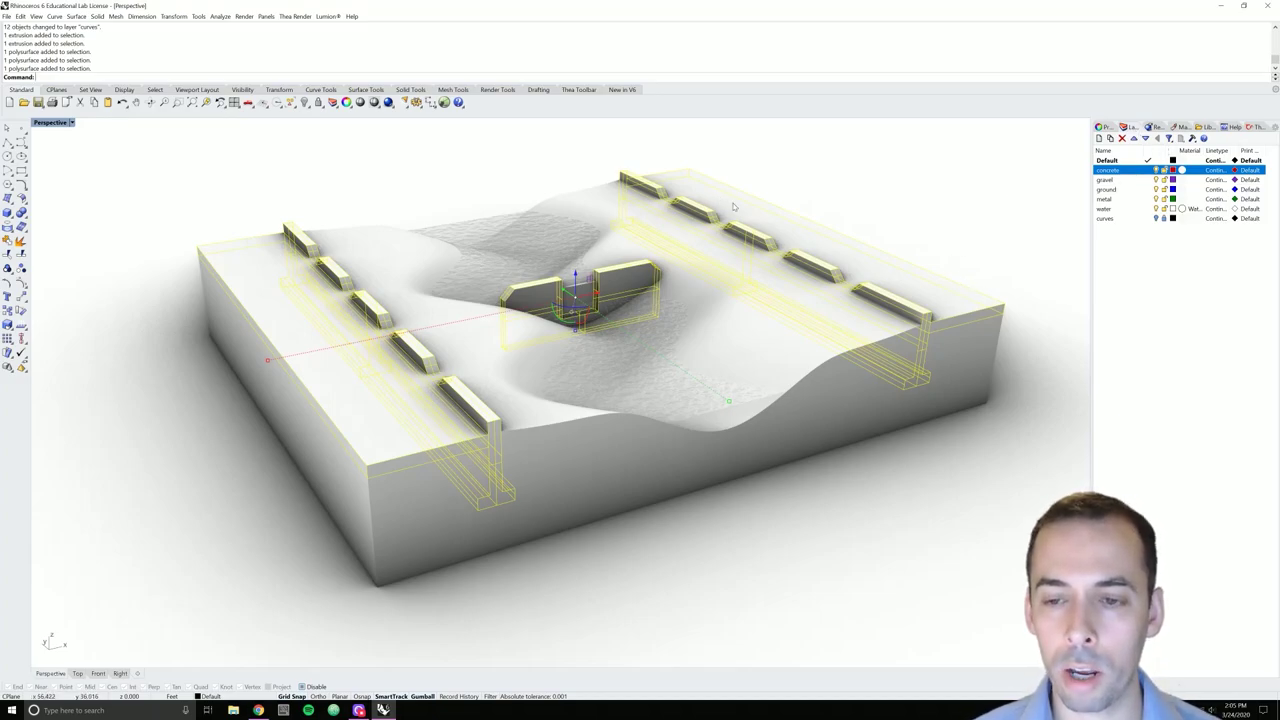
right_click(1107, 172)
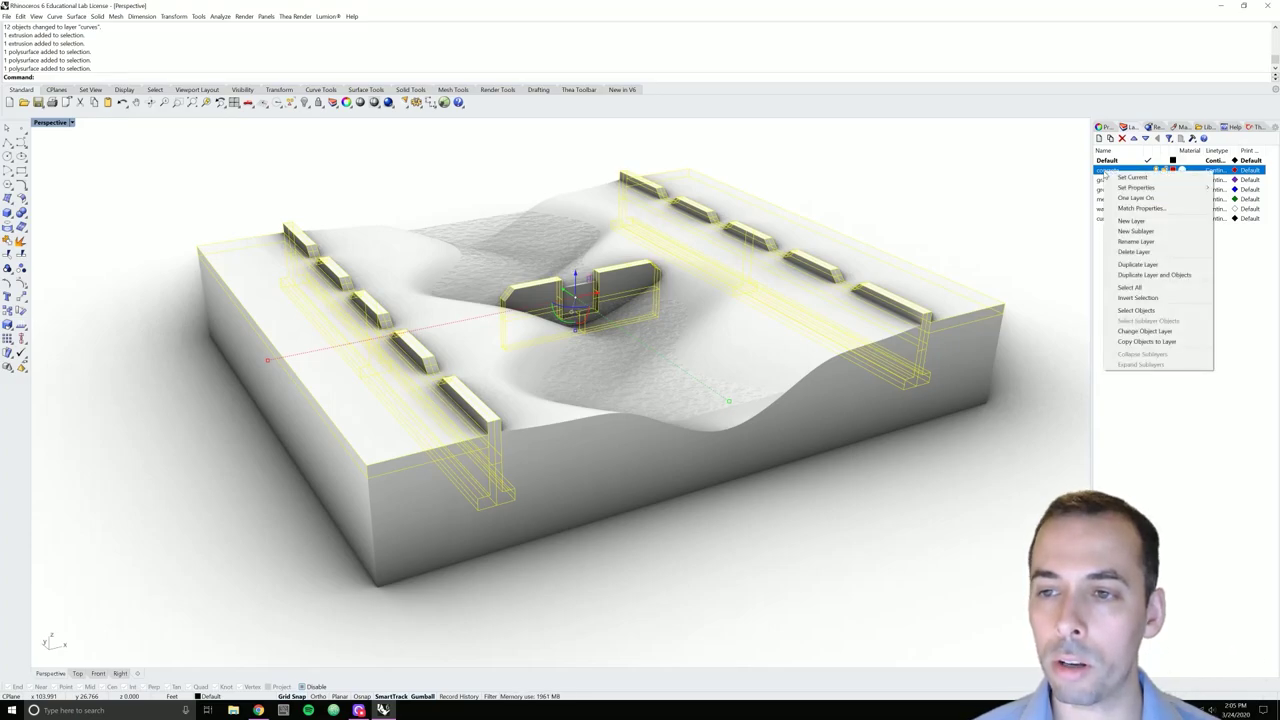
click(1145, 331)
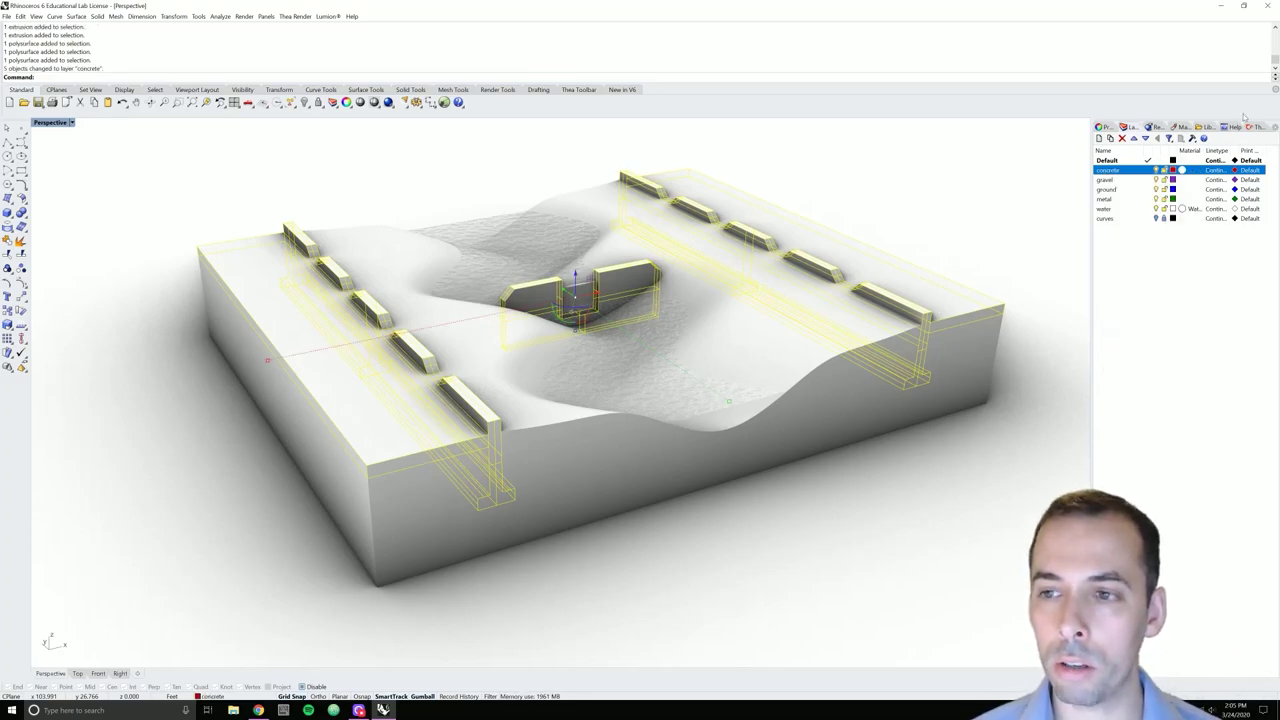
Assign the library material Concrete light from Architectural, Wall, Concrete to the "concrete" layer and clear the selection
click(1182, 170)
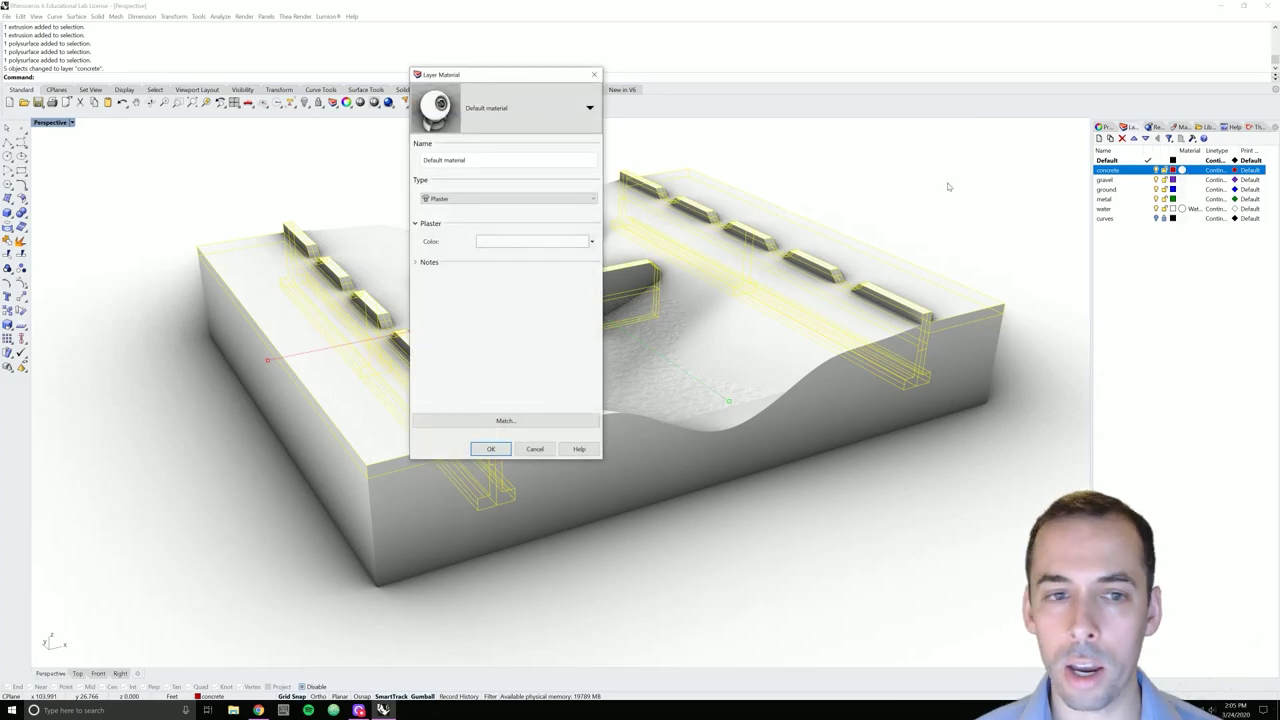
click(517, 120)
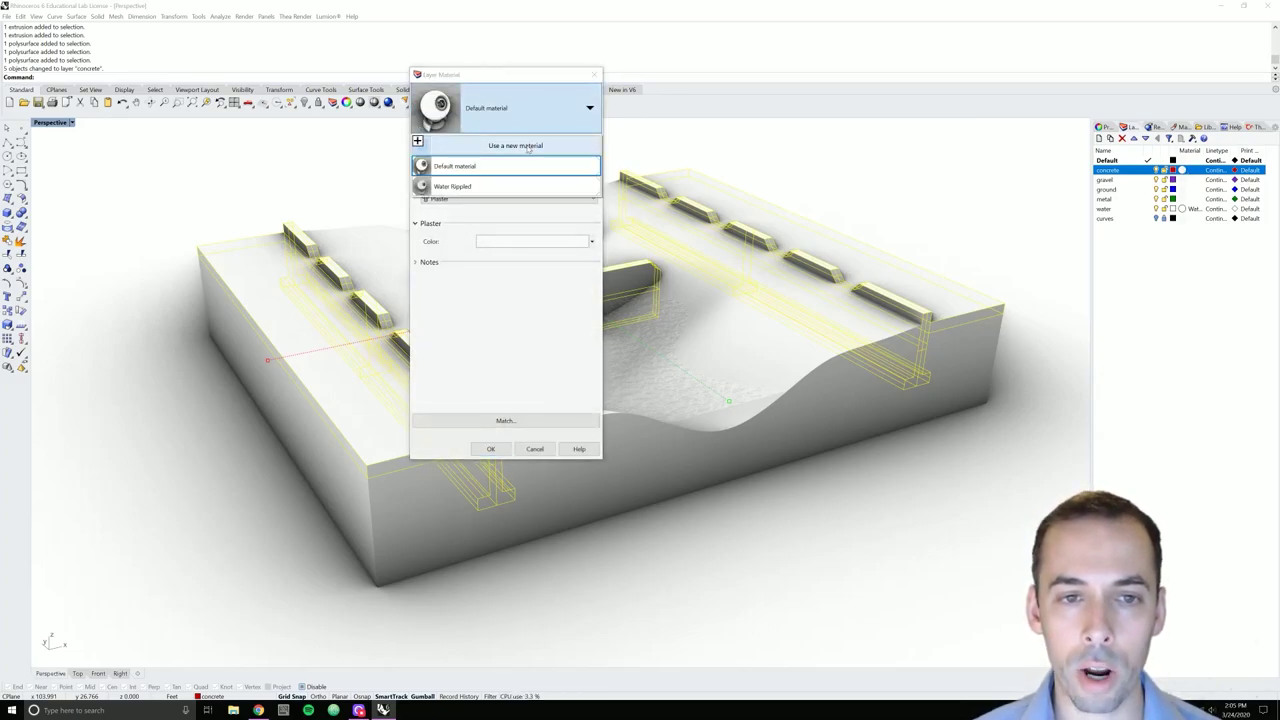
click(521, 145)
click(567, 151)
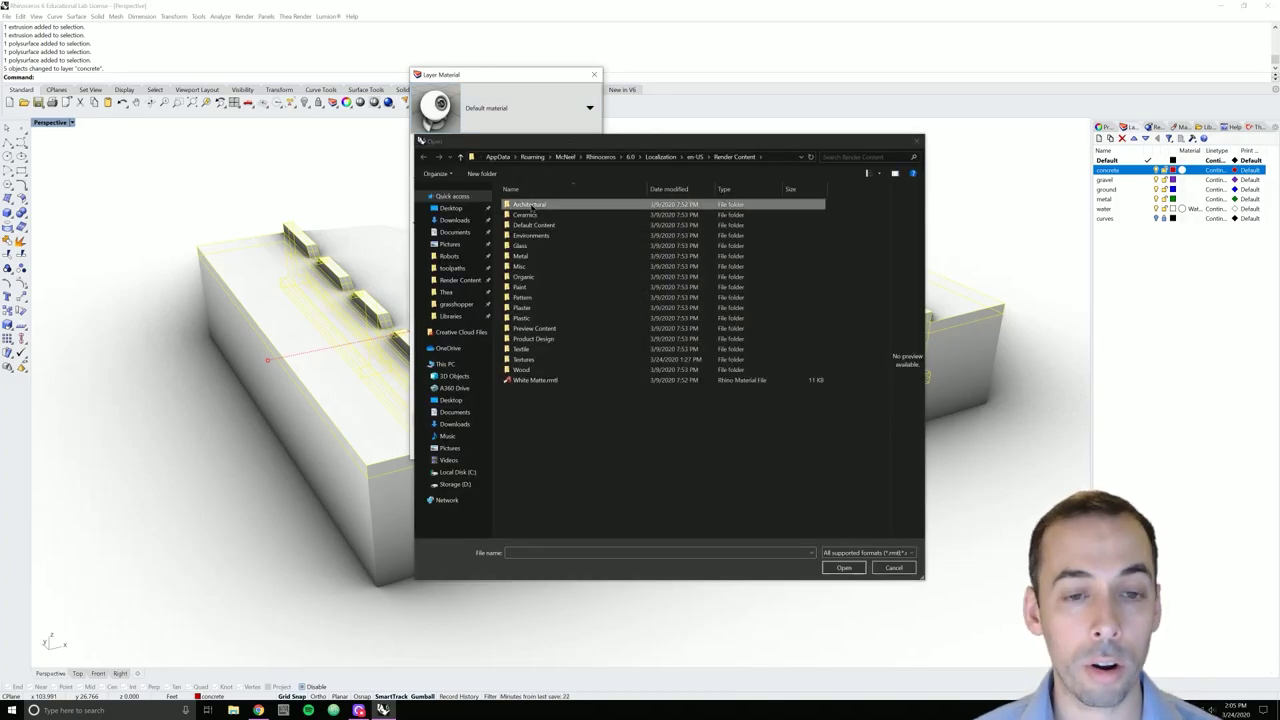
double_click(530, 205)
double_click(529, 246)
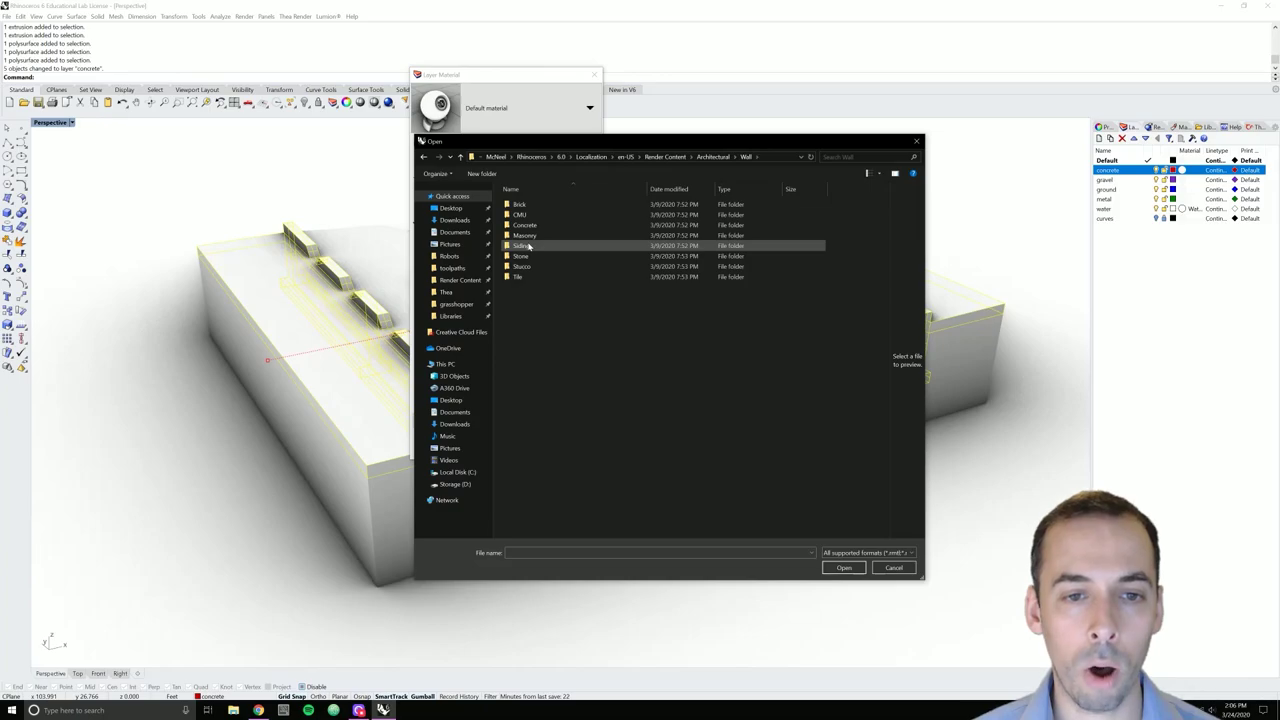
double_click(524, 225)
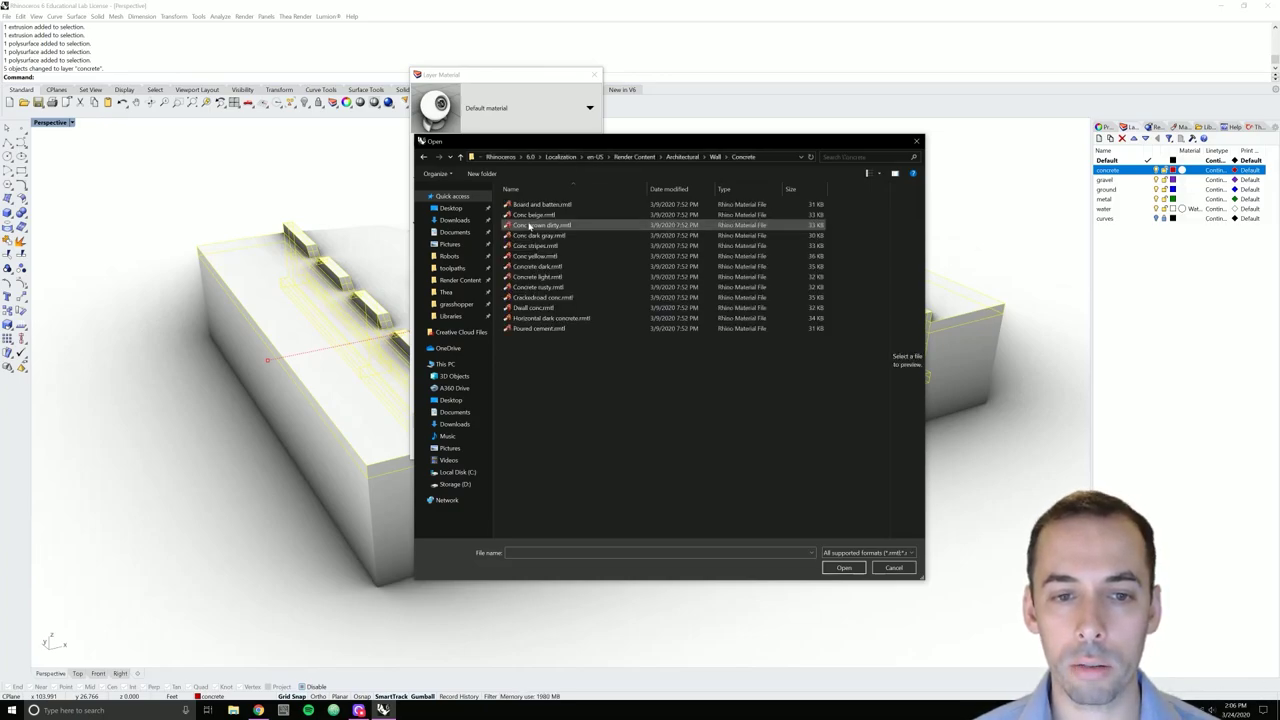
click(531, 277)
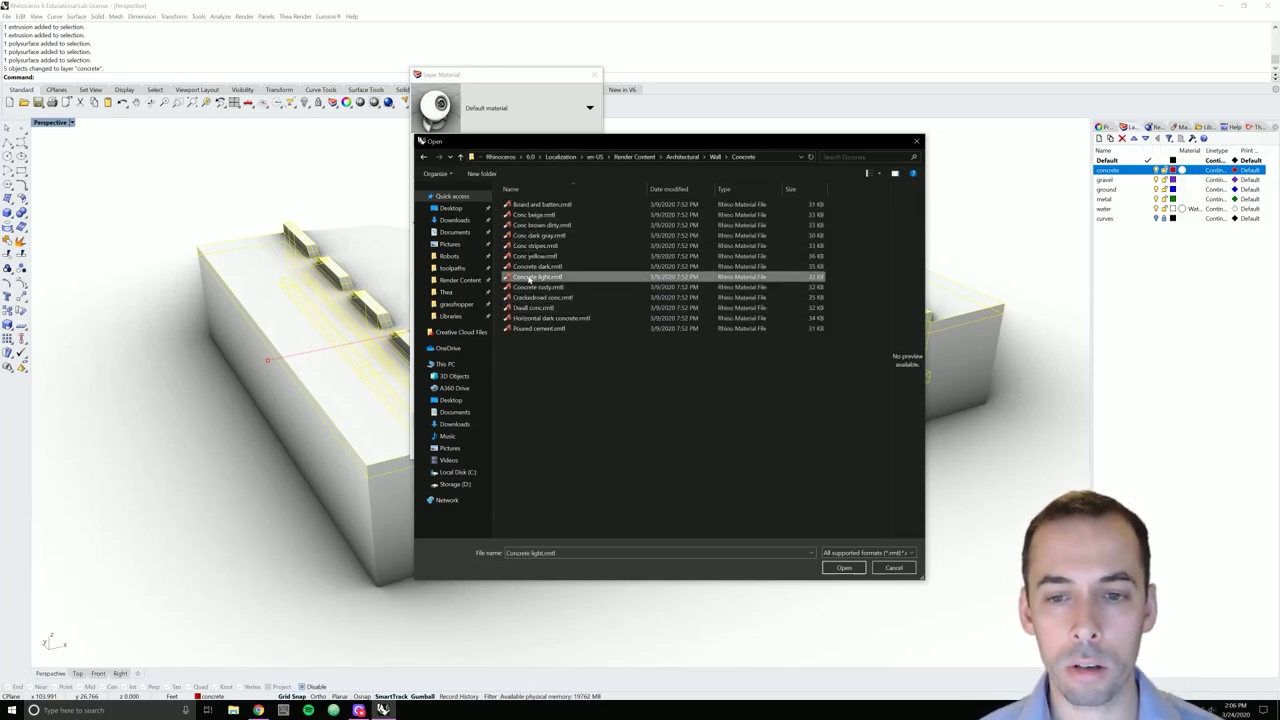
double_click(531, 277)
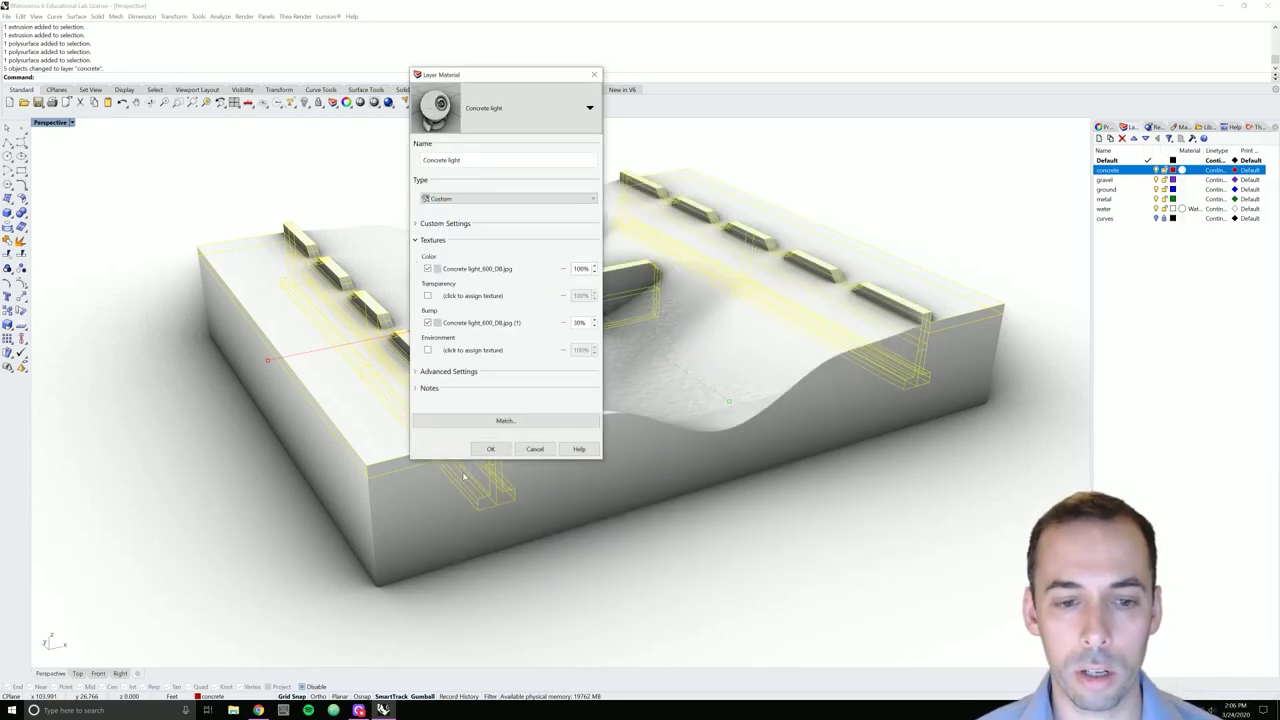
click(491, 448)
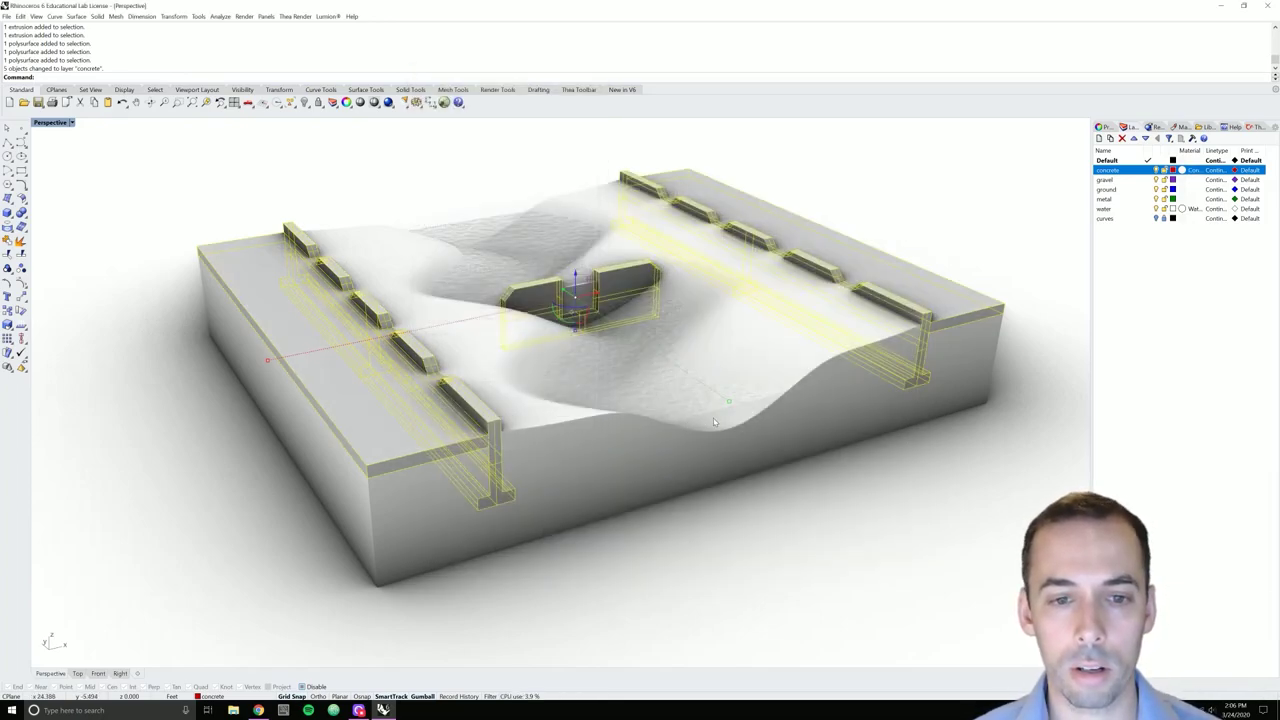
click(752, 498)
Move the gate panel in the cross wall's notch to the "metal" layer
right_drag(530, 388, 528, 388)
click(585, 298)
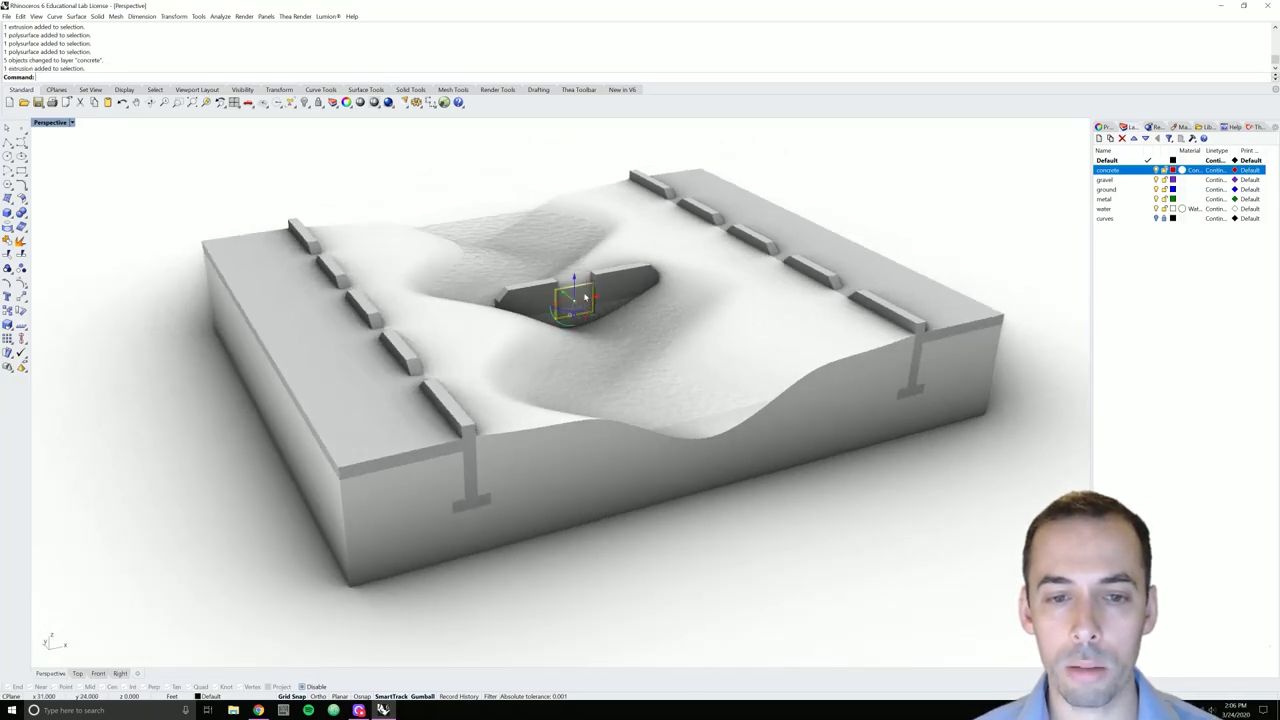
right_click(1105, 199)
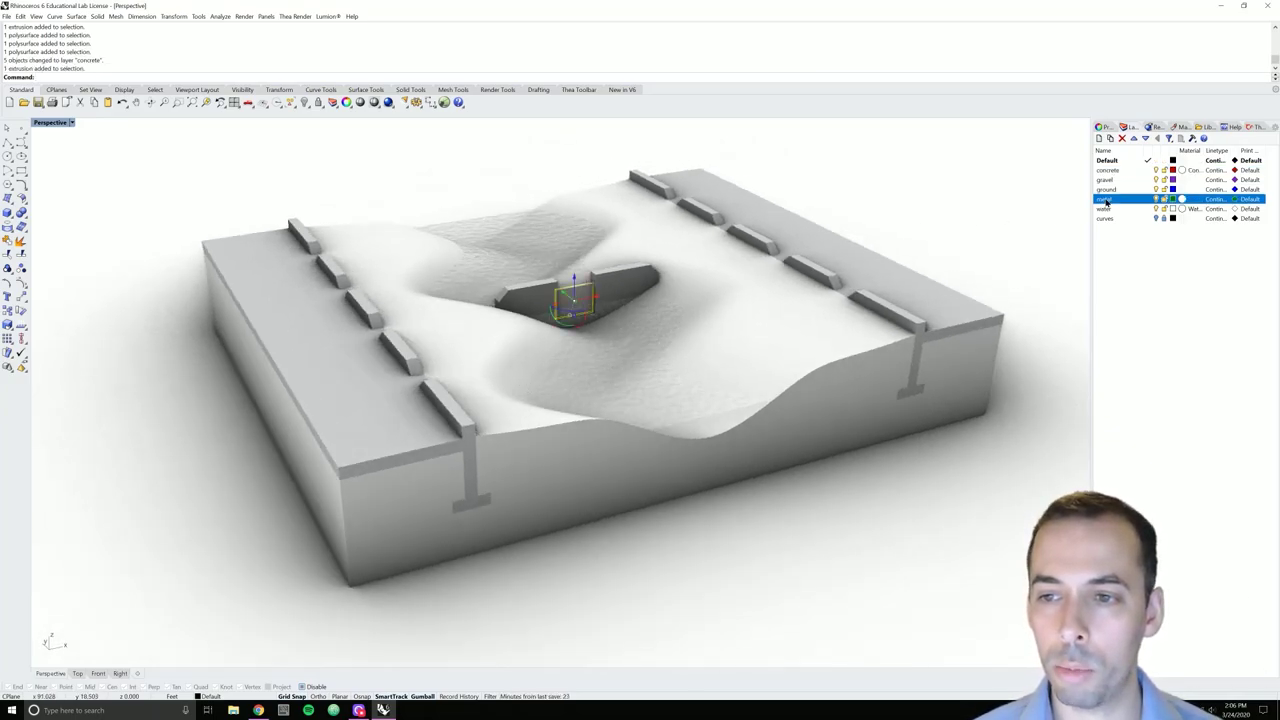
click(1160, 357)
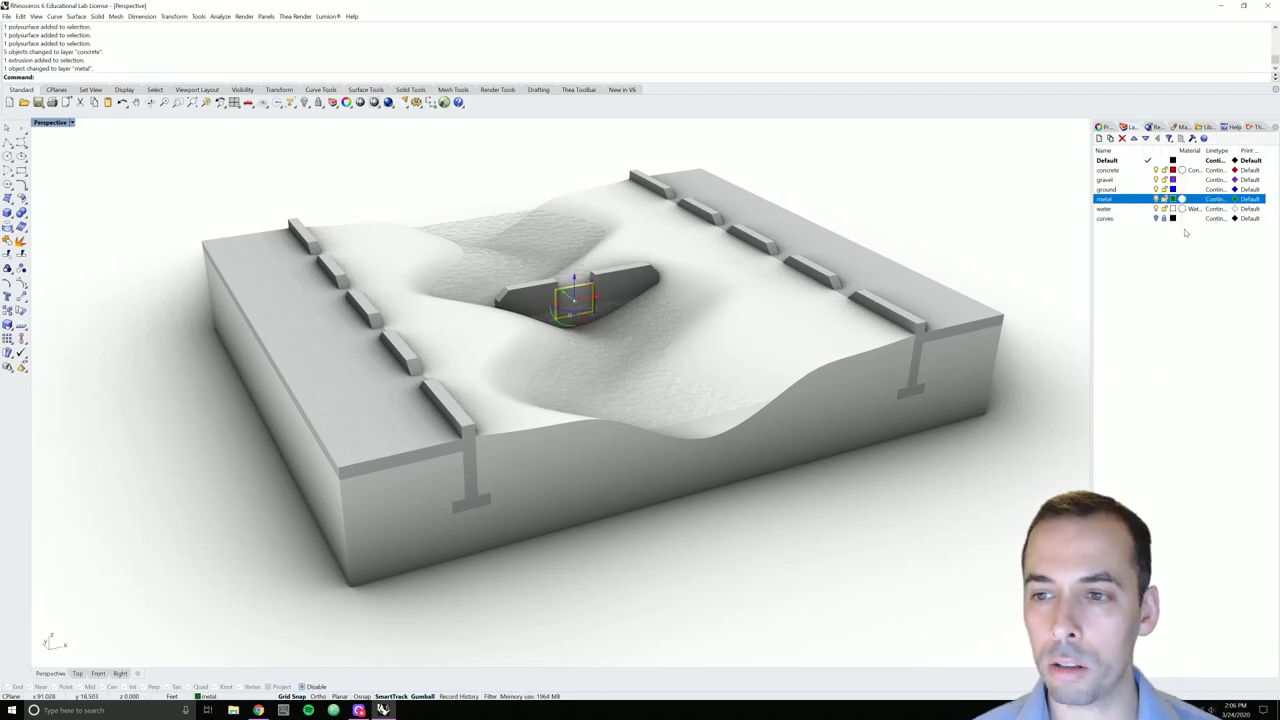
Assign the library material Corten rusty from the Metal category to the "metal" layer
click(1182, 199)
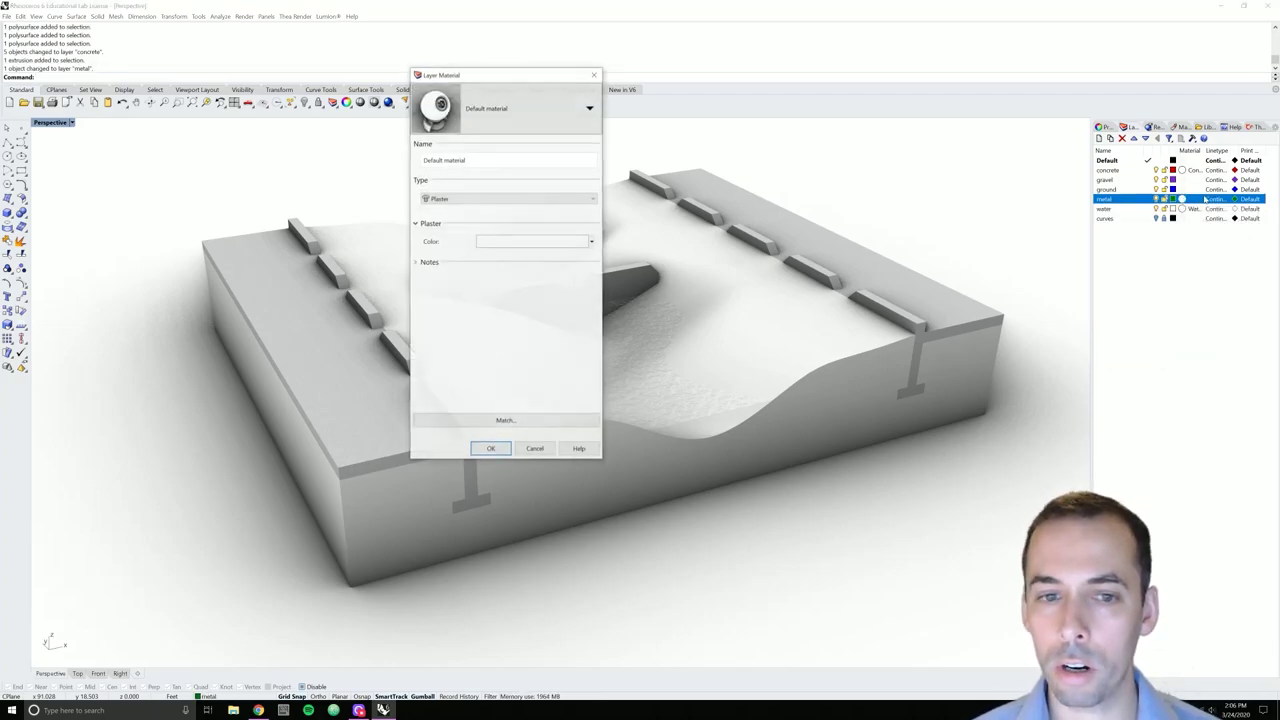
click(511, 113)
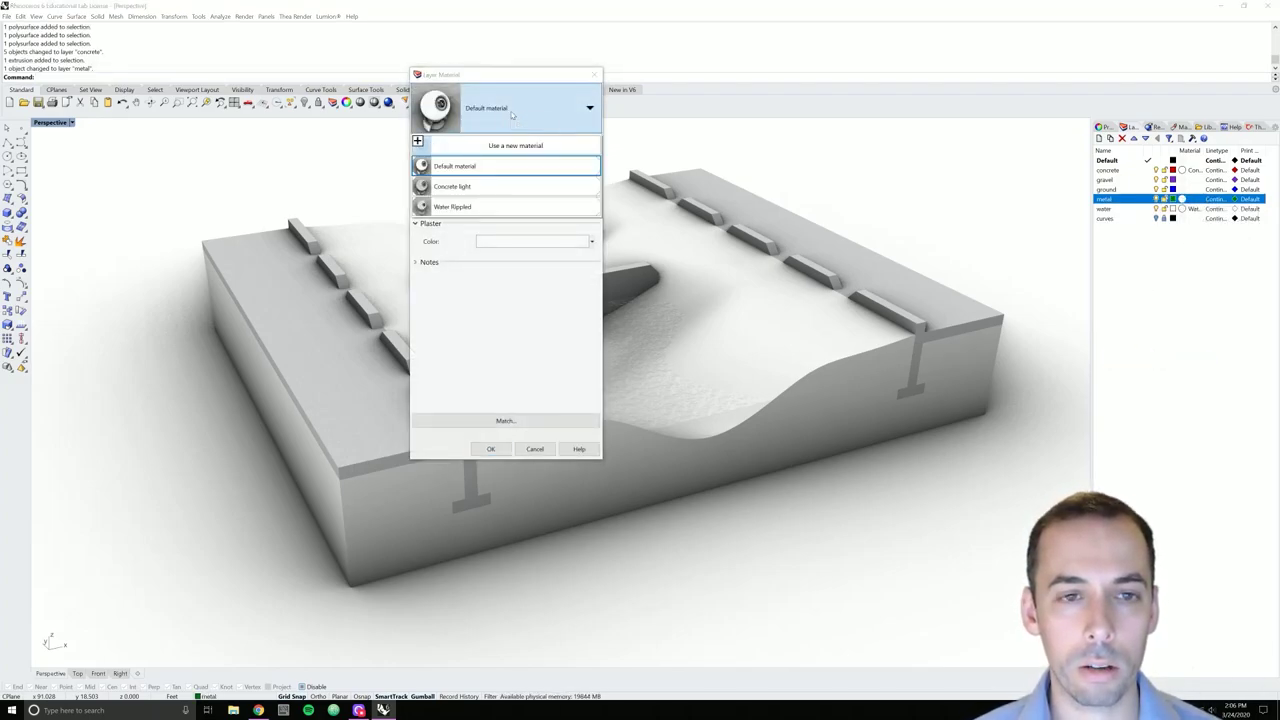
click(514, 145)
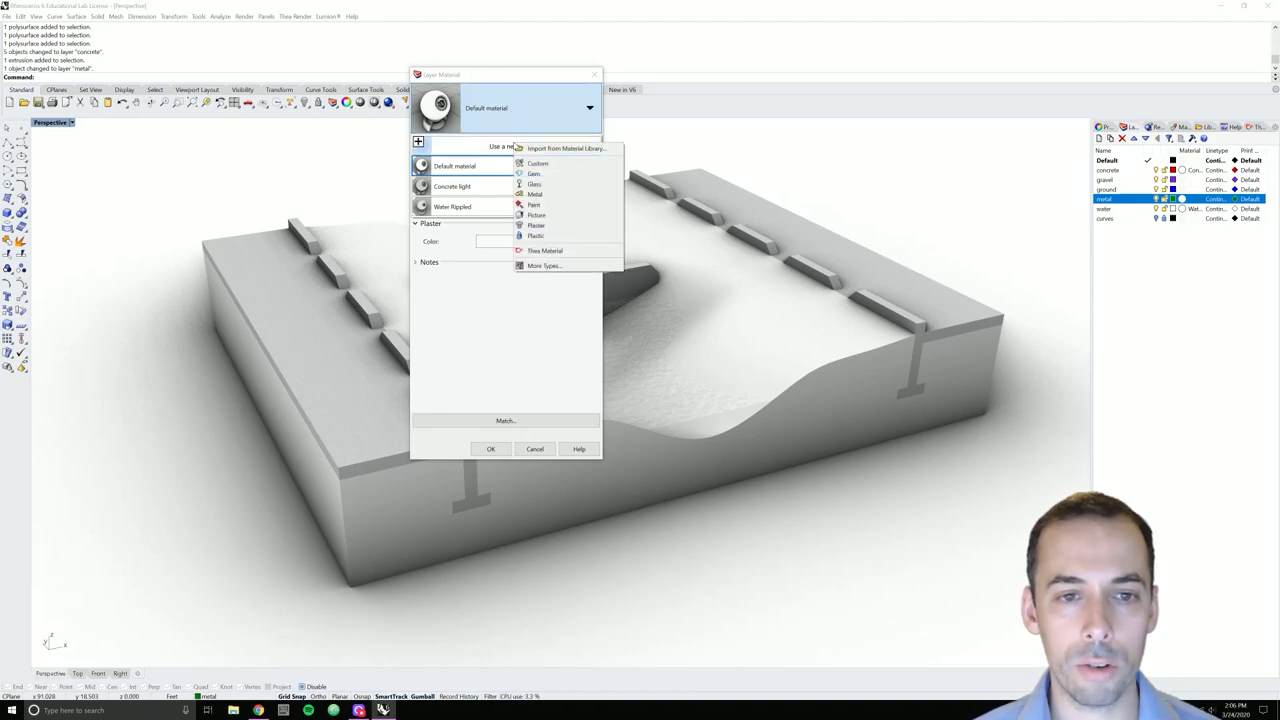
click(545, 148)
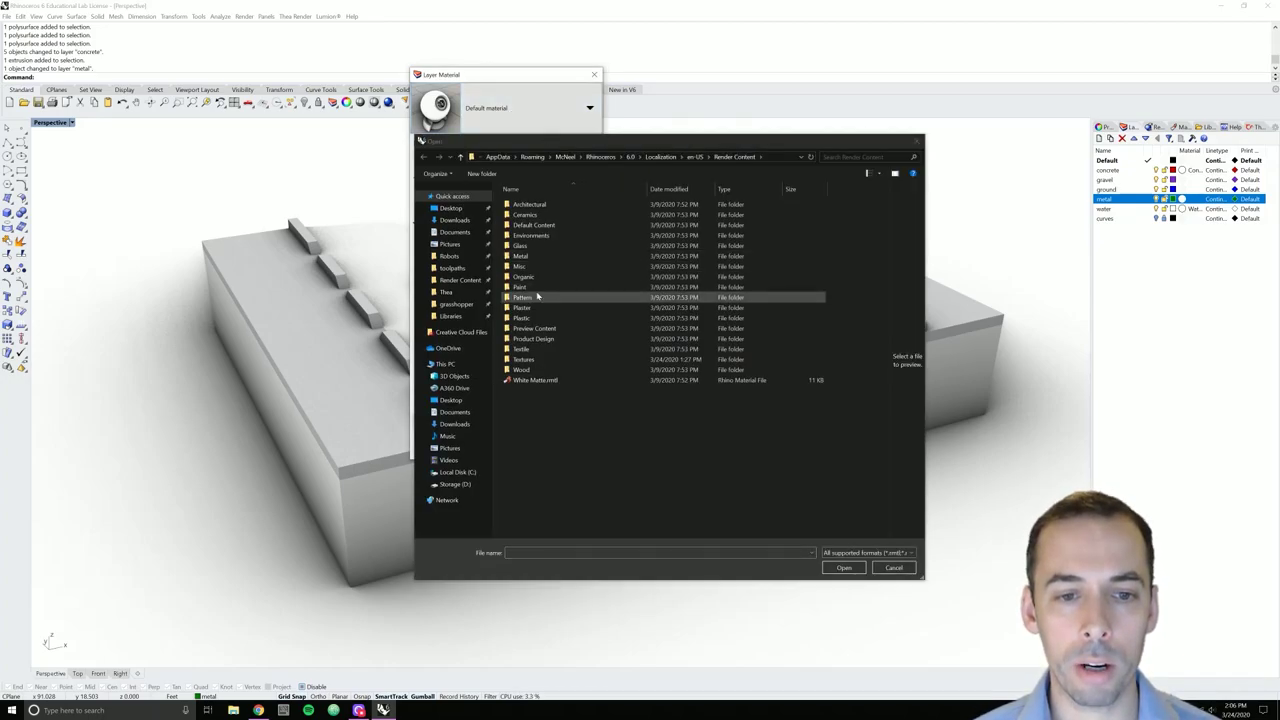
double_click(520, 256)
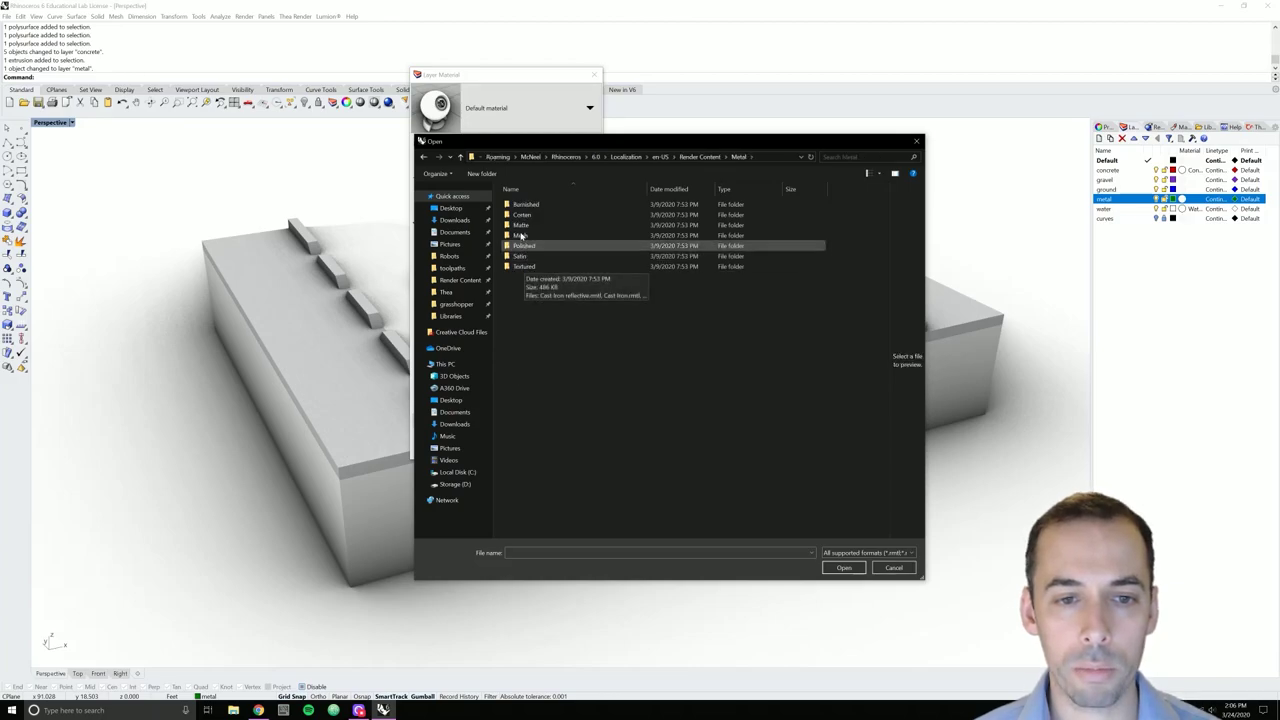
double_click(519, 225)
double_click(522, 221)
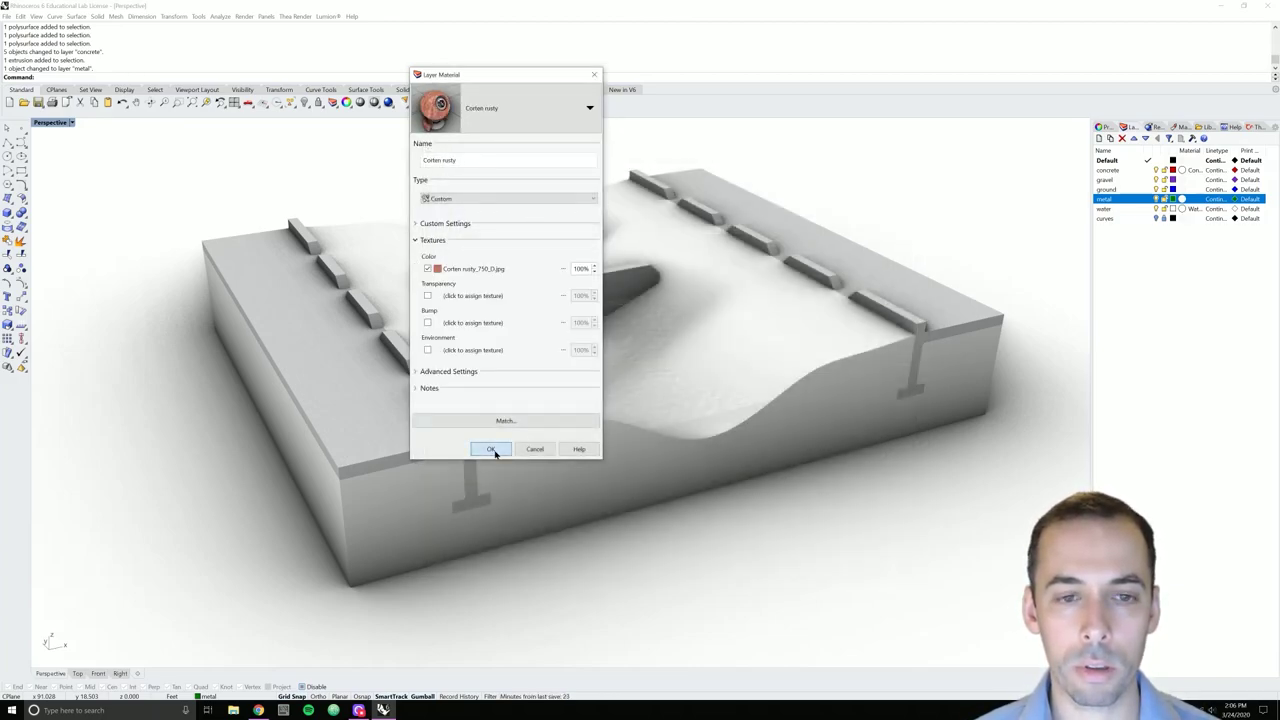
click(491, 449)
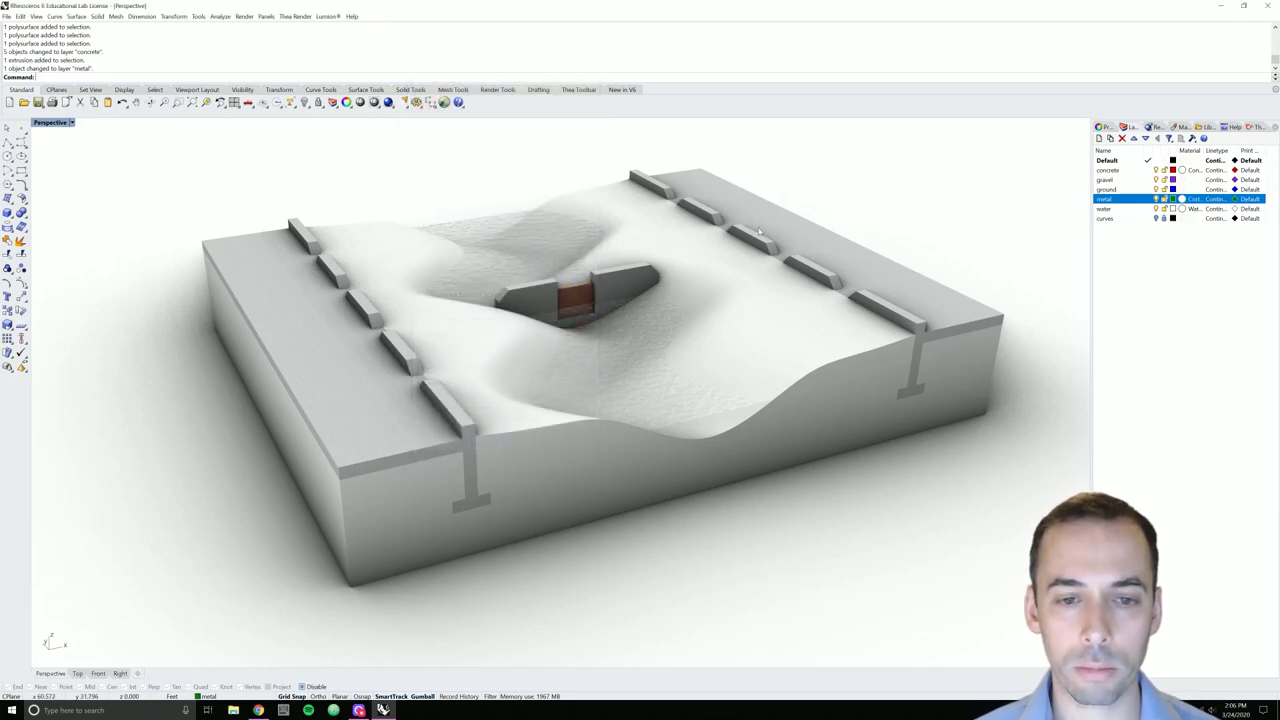
Move the two side fill blocks beneath the upper concrete slabs to the "gravel" layer
right_drag(553, 389, 547, 384)
click(415, 467)
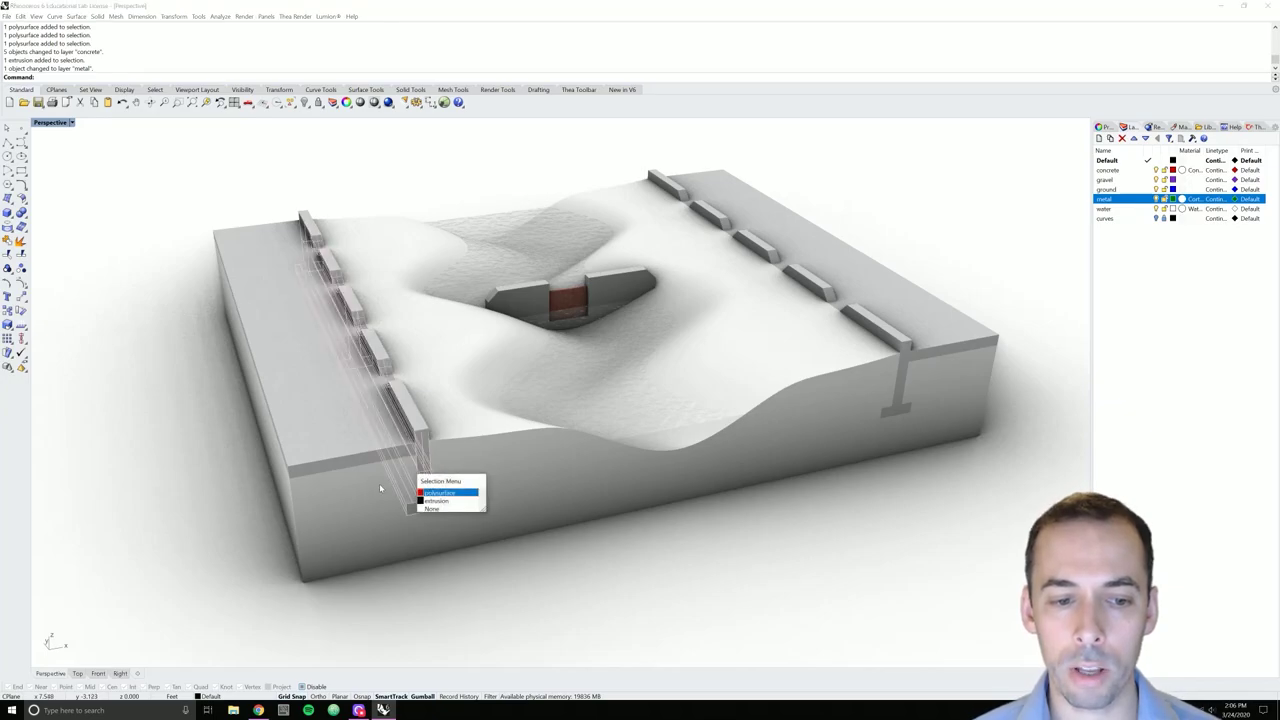
click(445, 489)
shift+click(940, 387)
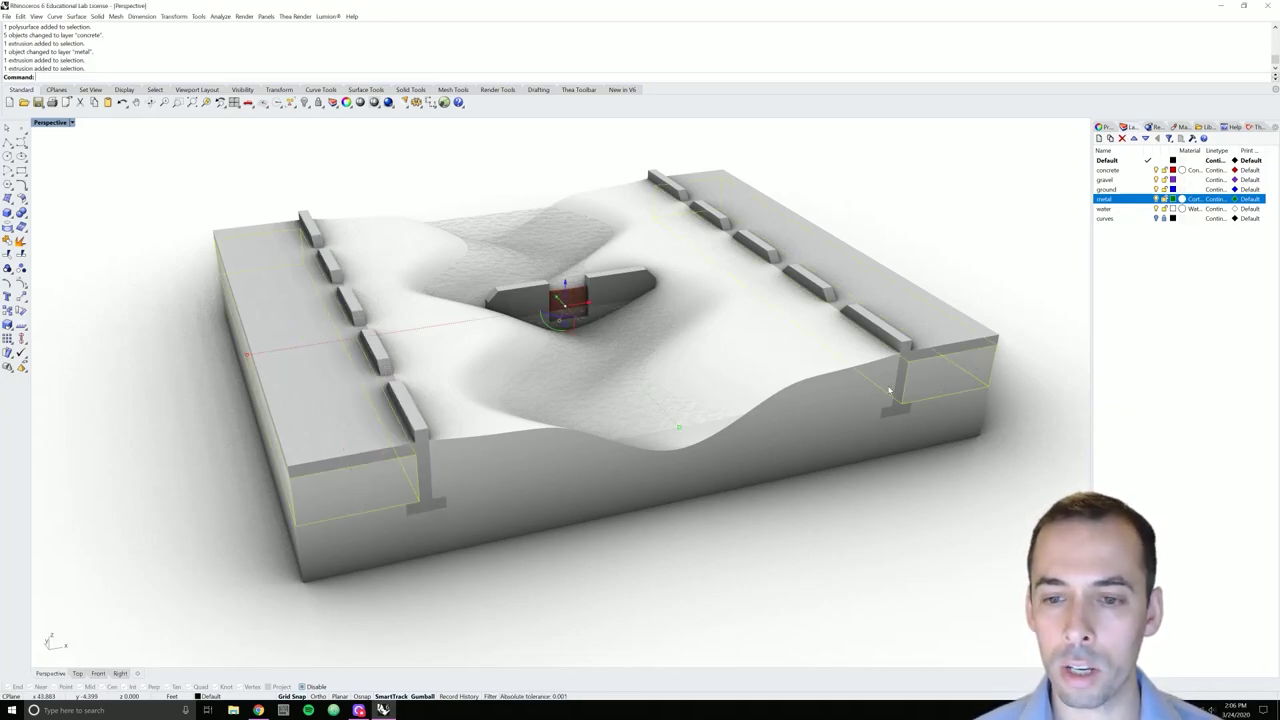
right_click(1107, 182)
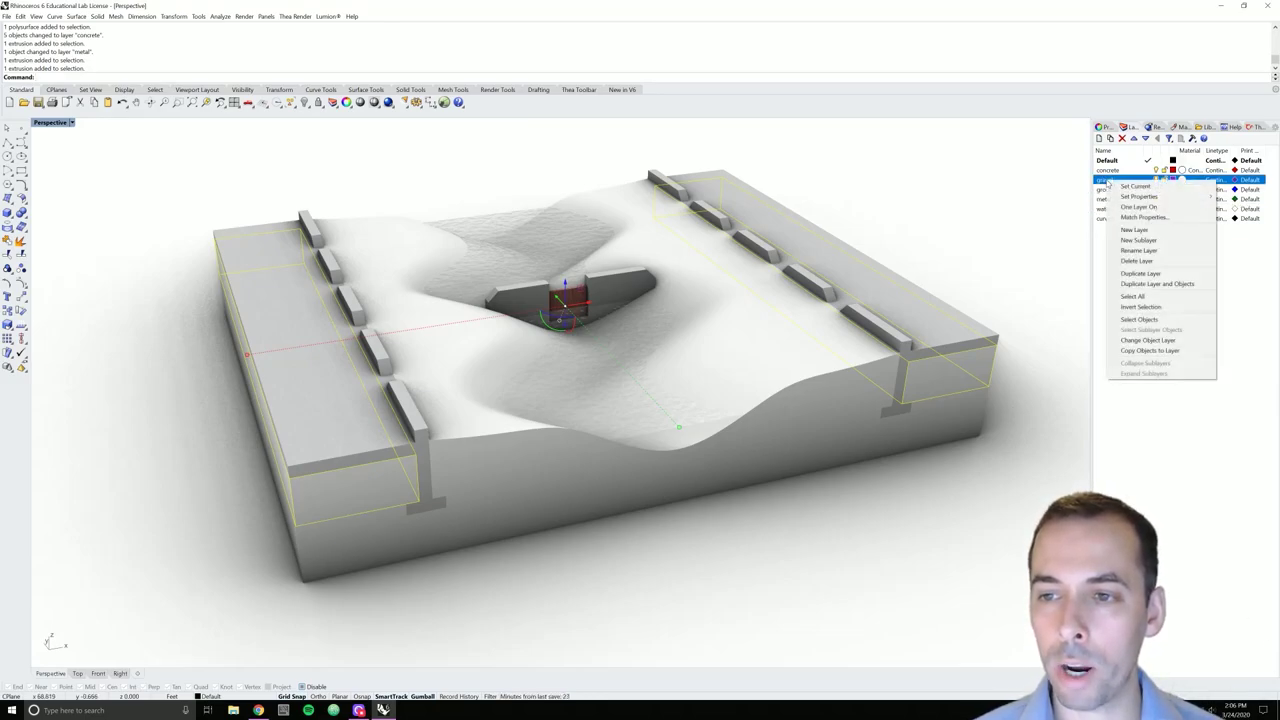
click(1182, 340)
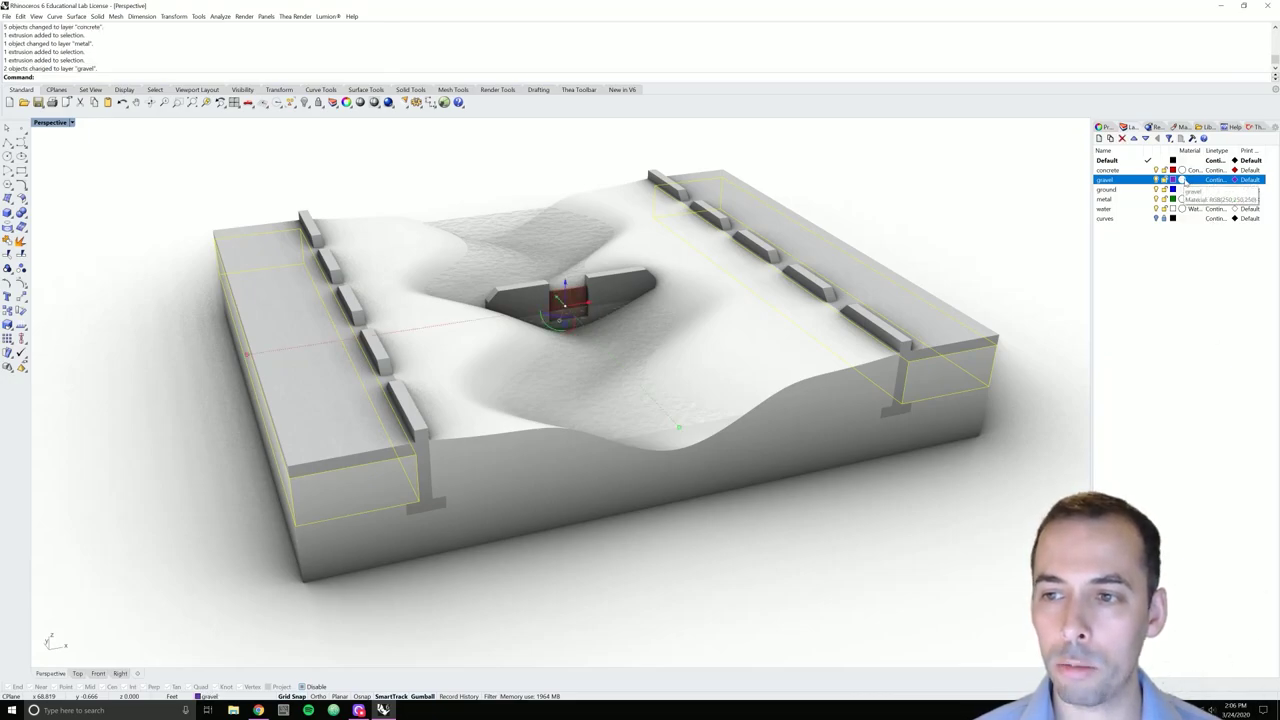
Assign the library material Gravel gray small stone from Architectural, Exterior, Gravel to the "gravel" layer and clear the selection
click(1183, 180)
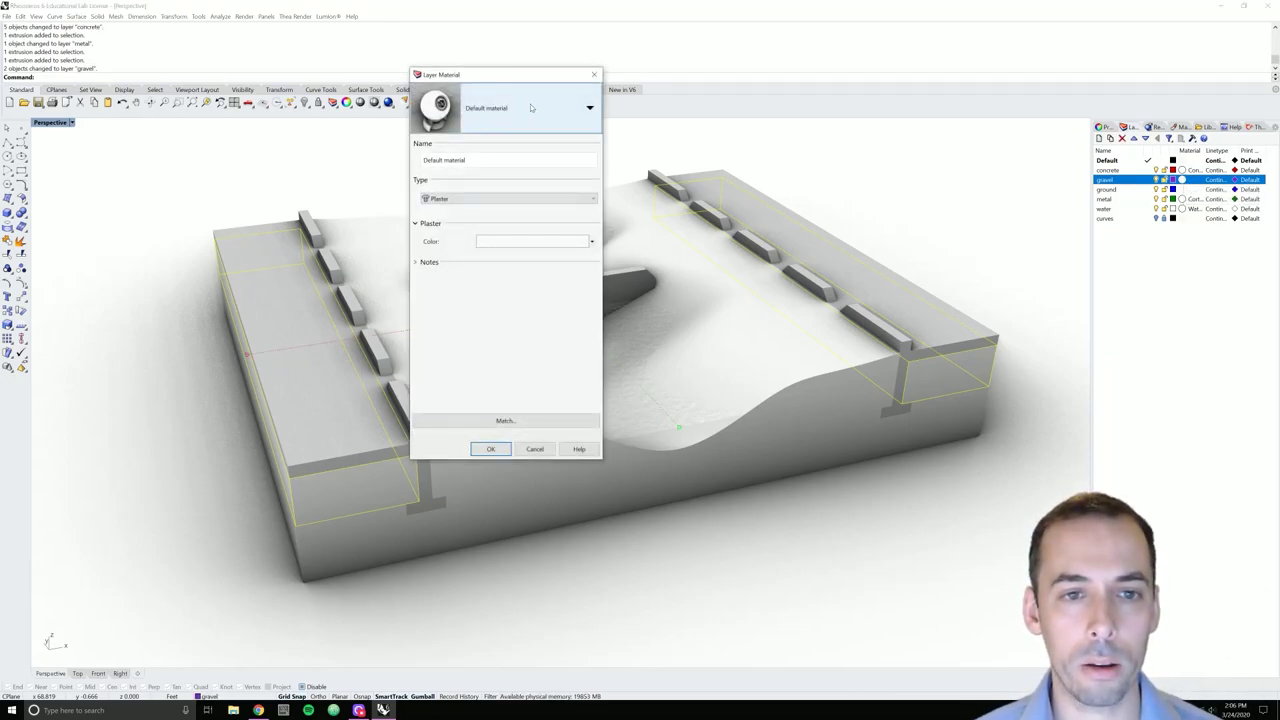
click(531, 107)
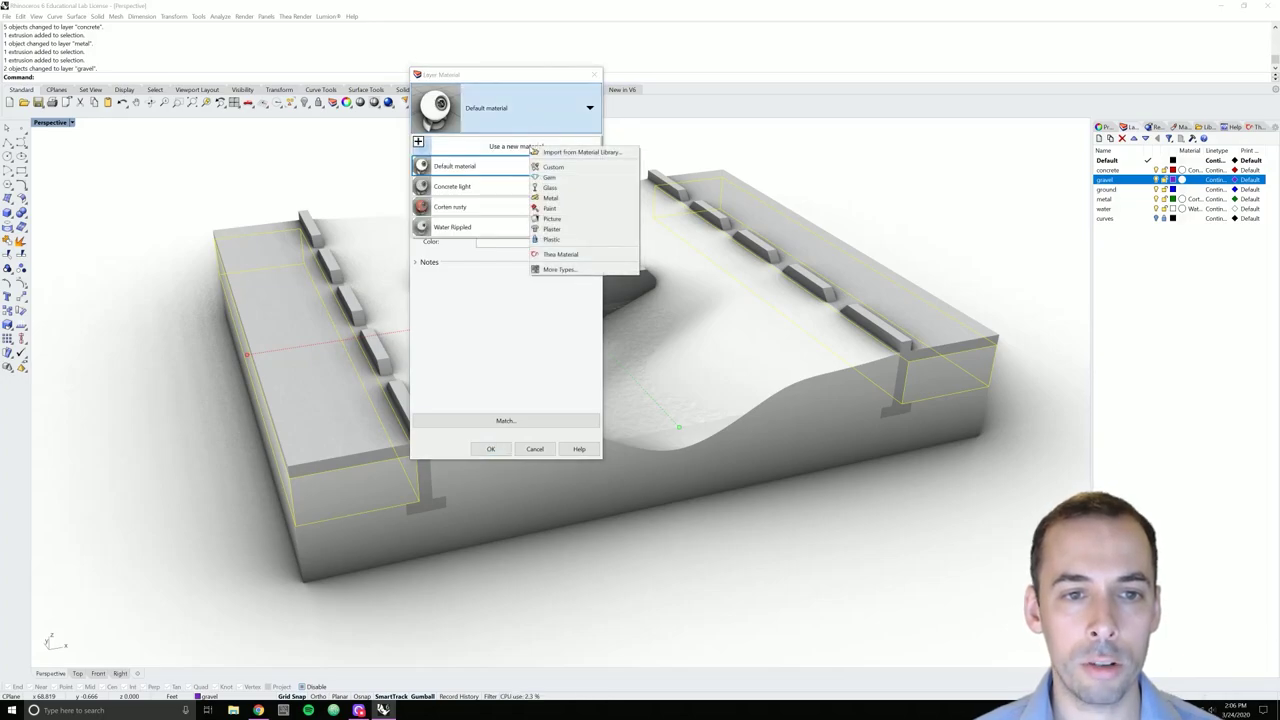
click(556, 153)
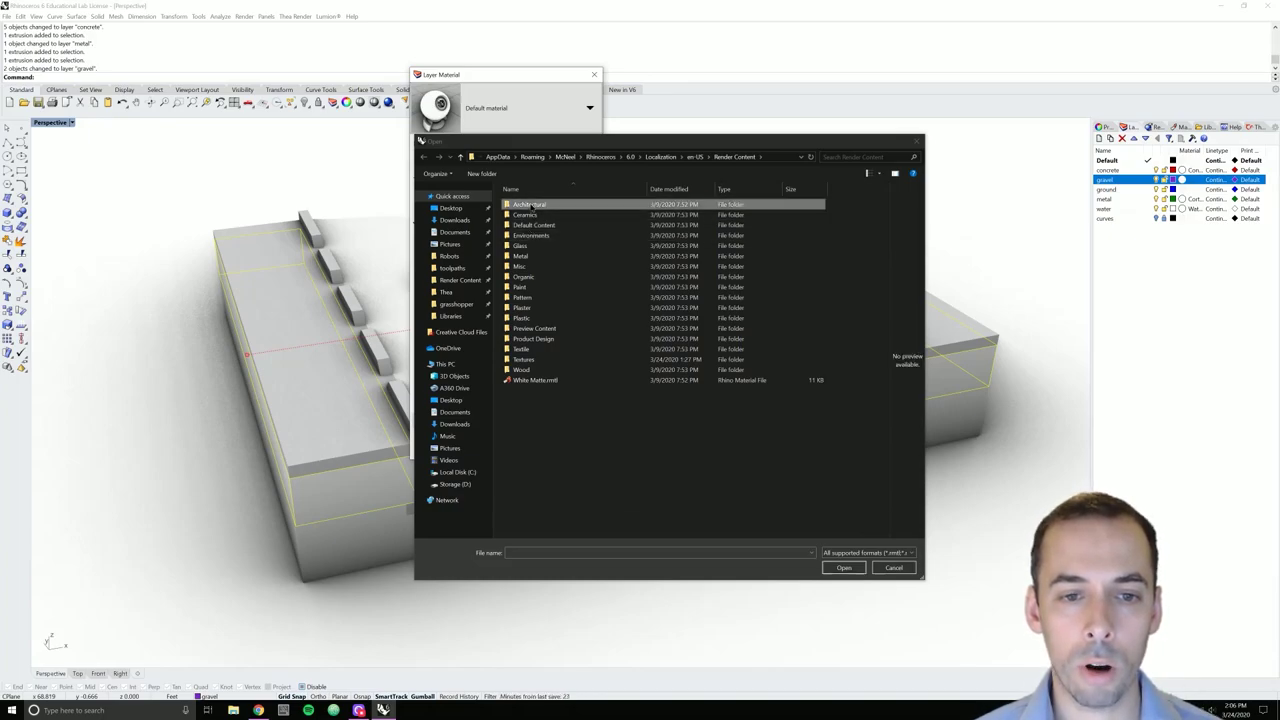
double_click(529, 204)
double_click(533, 215)
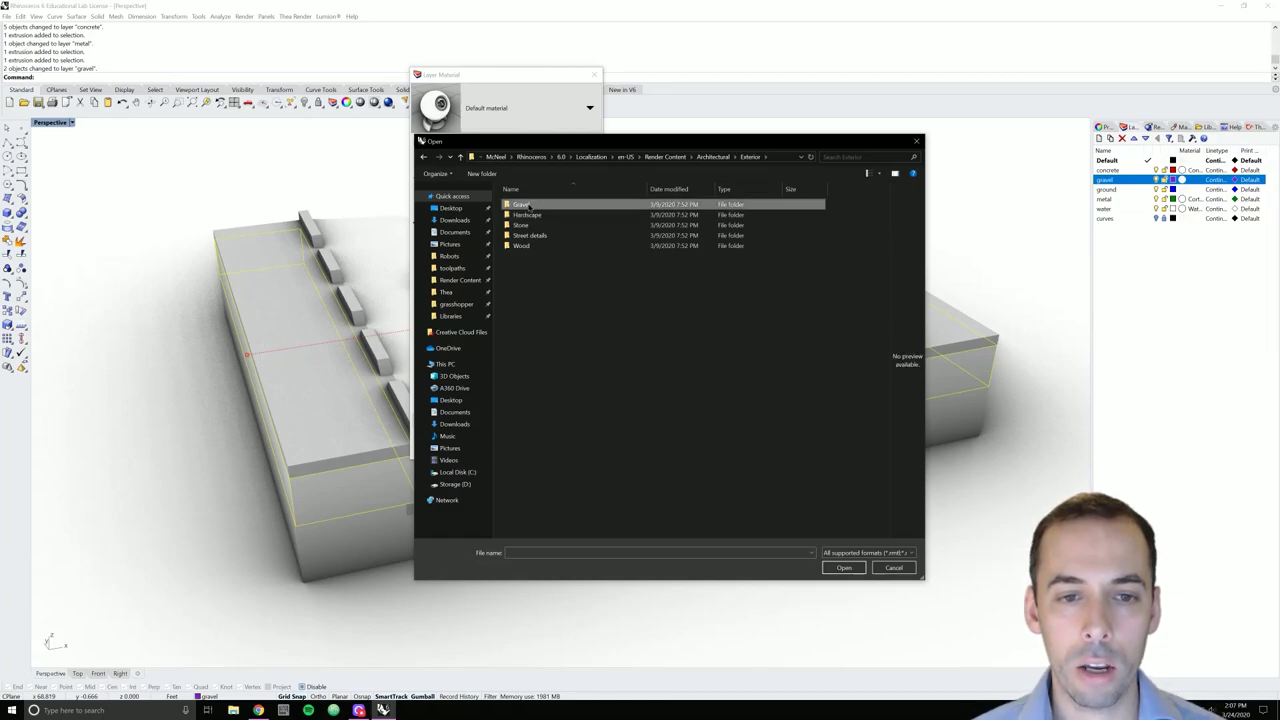
double_click(529, 205)
click(543, 205)
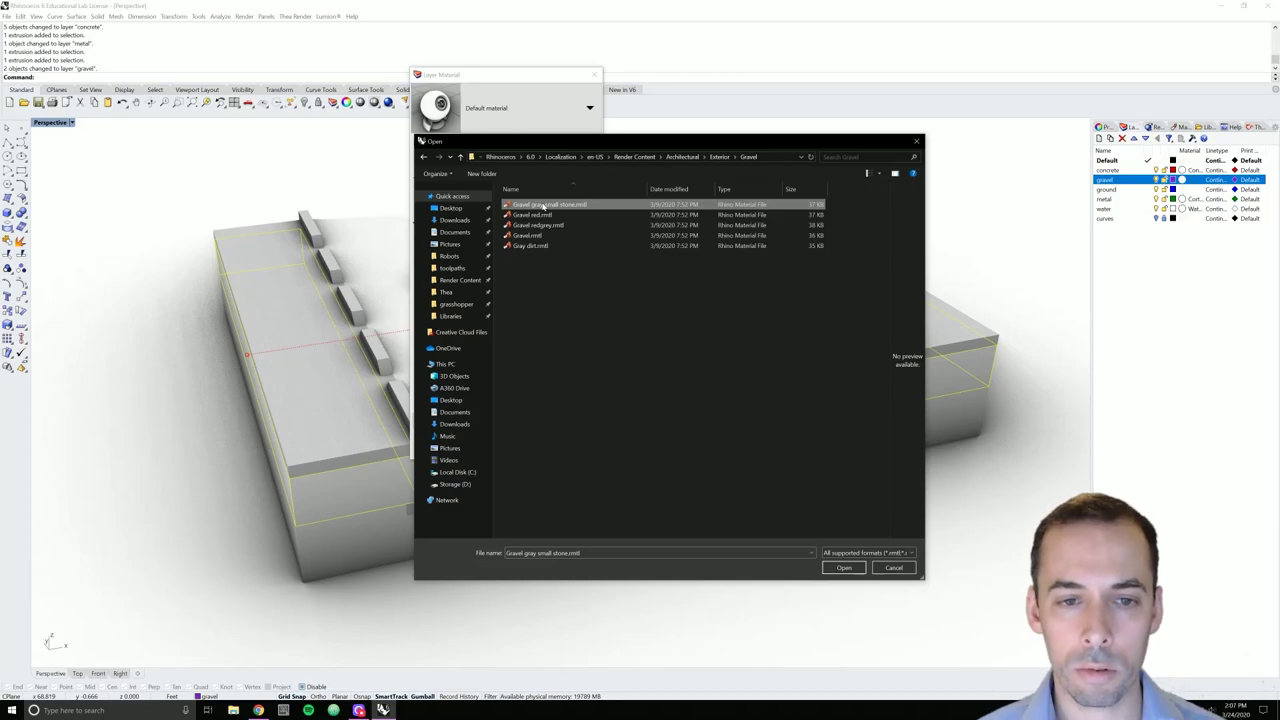
double_click(543, 205)
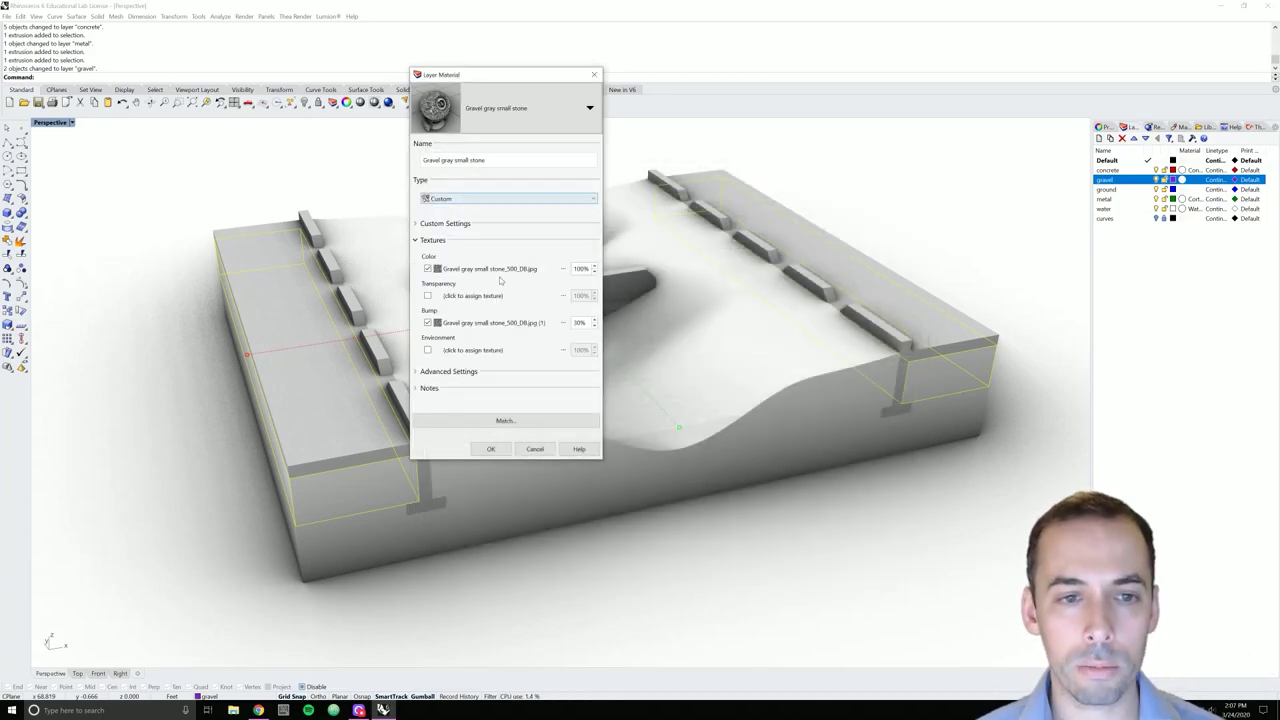
click(490, 448)
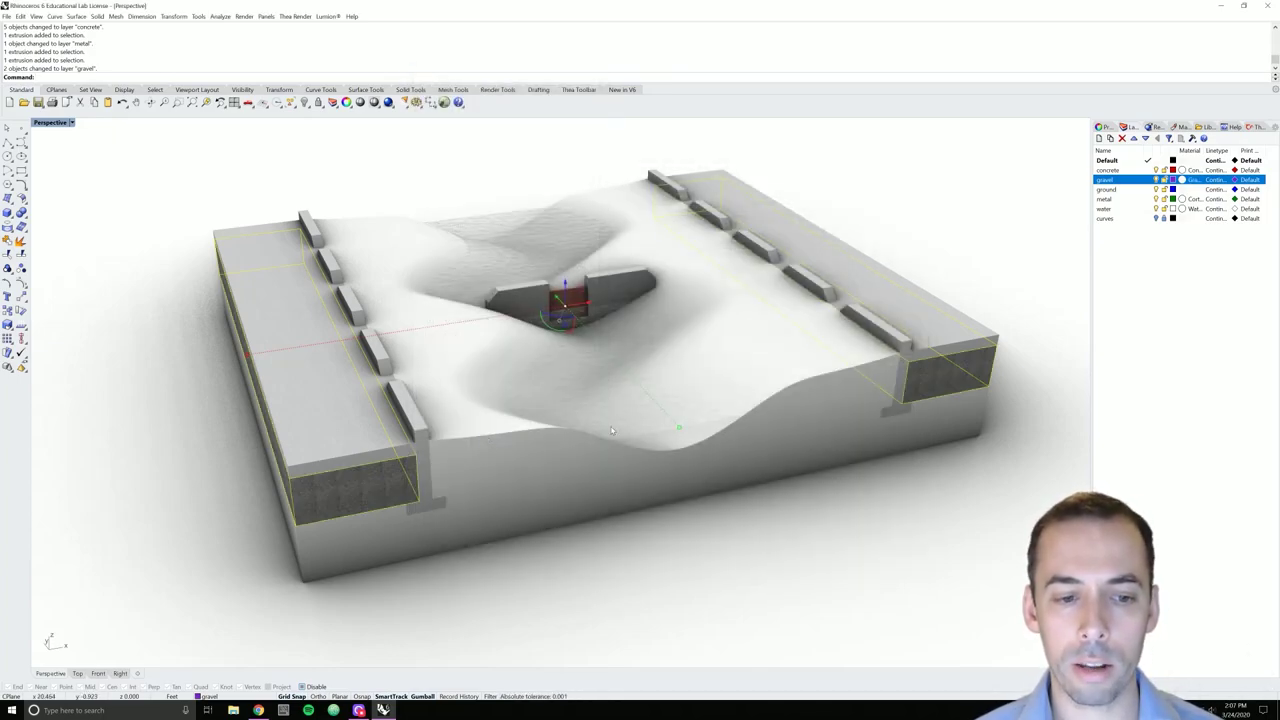
click(640, 533)
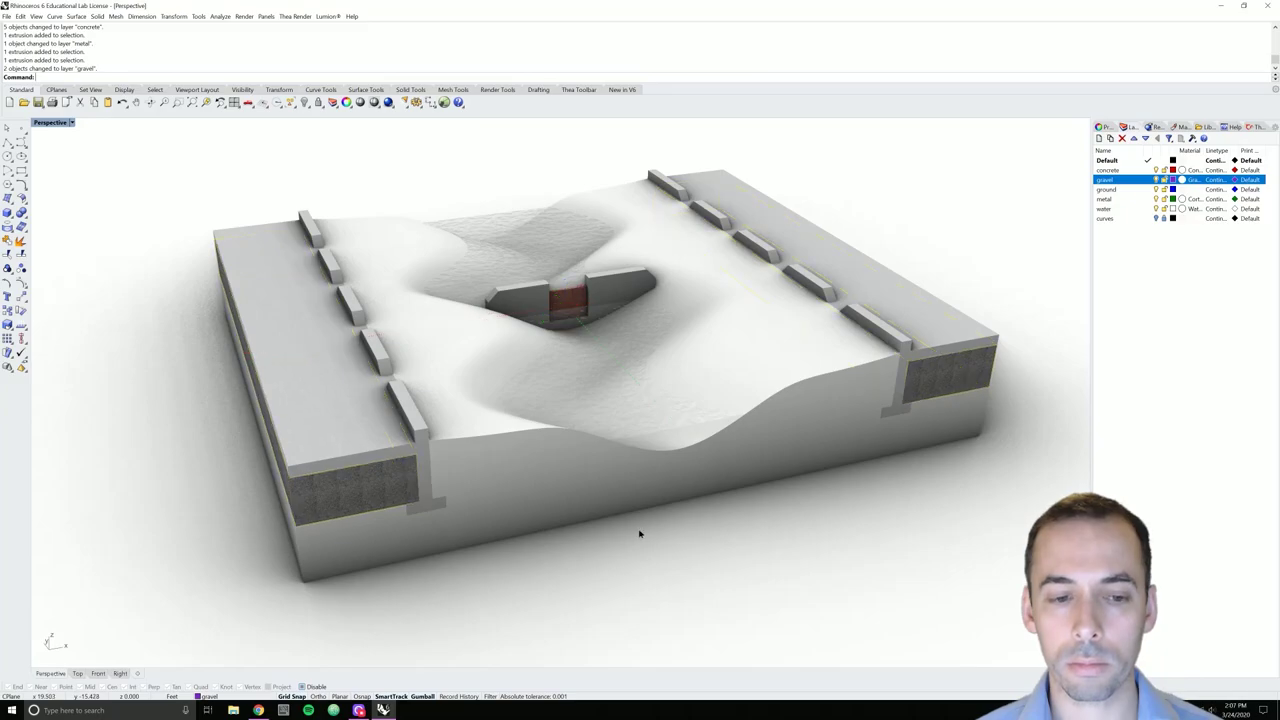
Move the large terrain solid to the "ground" layer
click(532, 505)
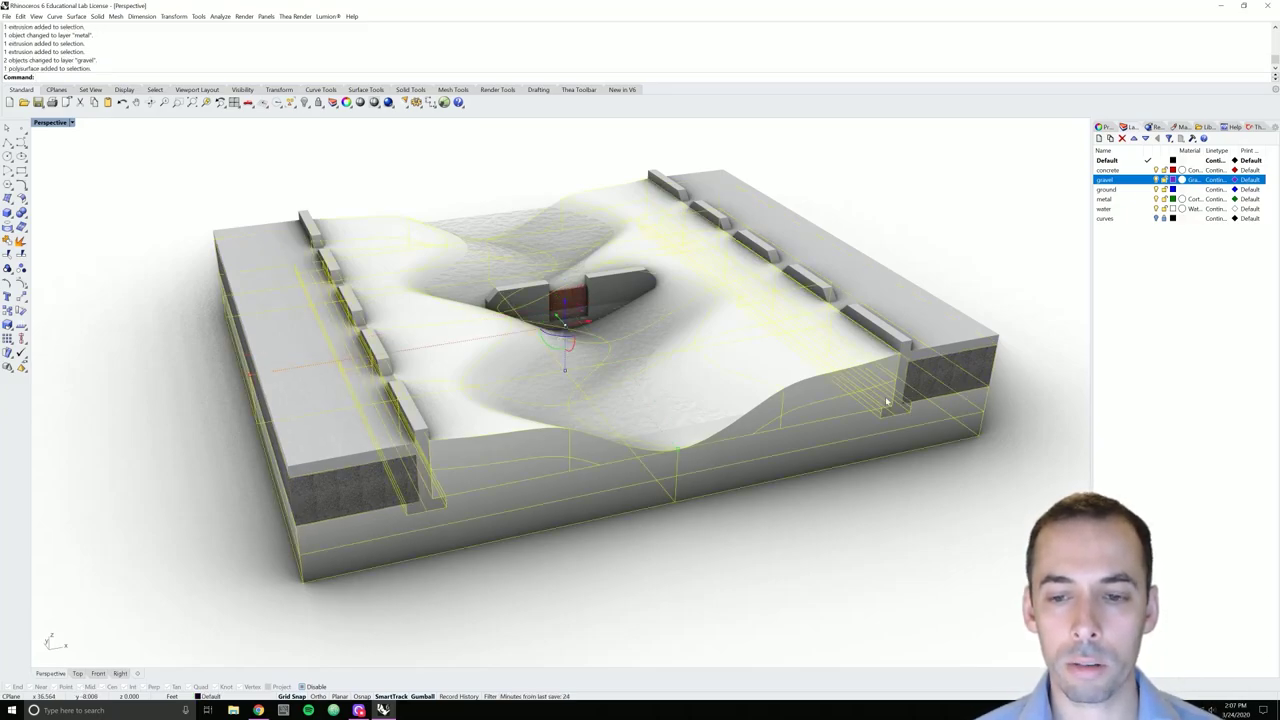
right_click(1113, 190)
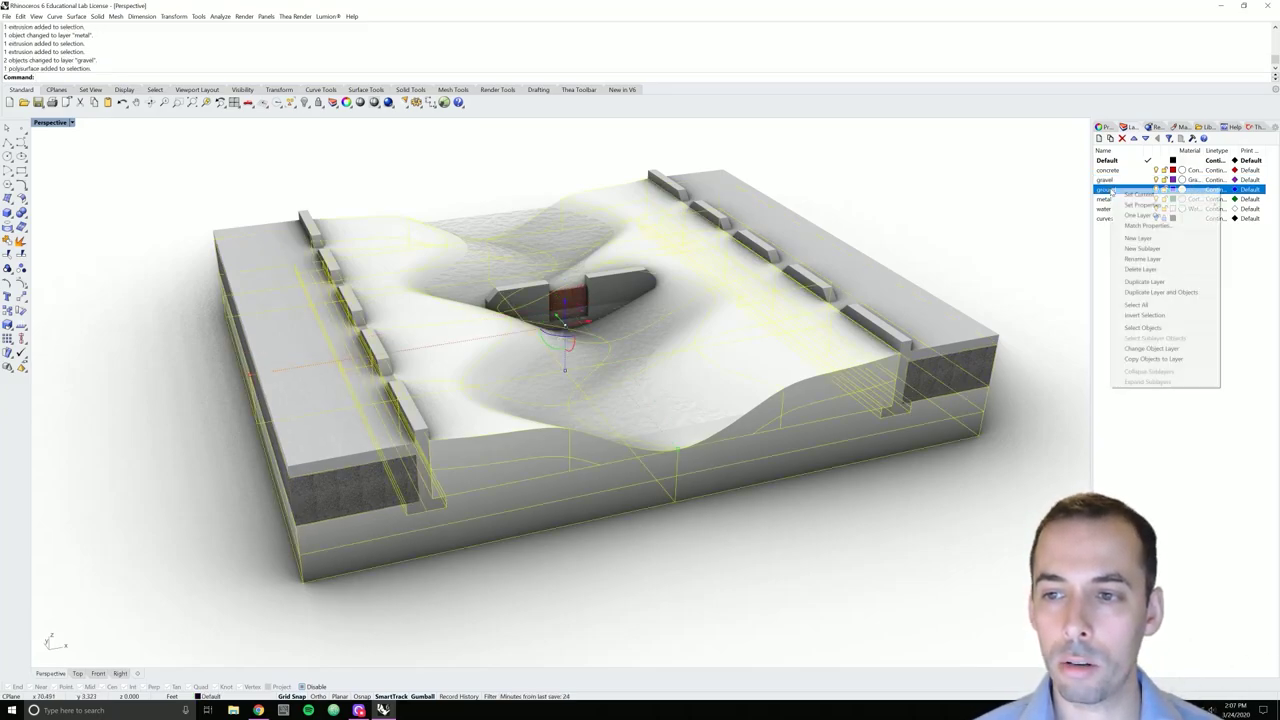
click(1165, 348)
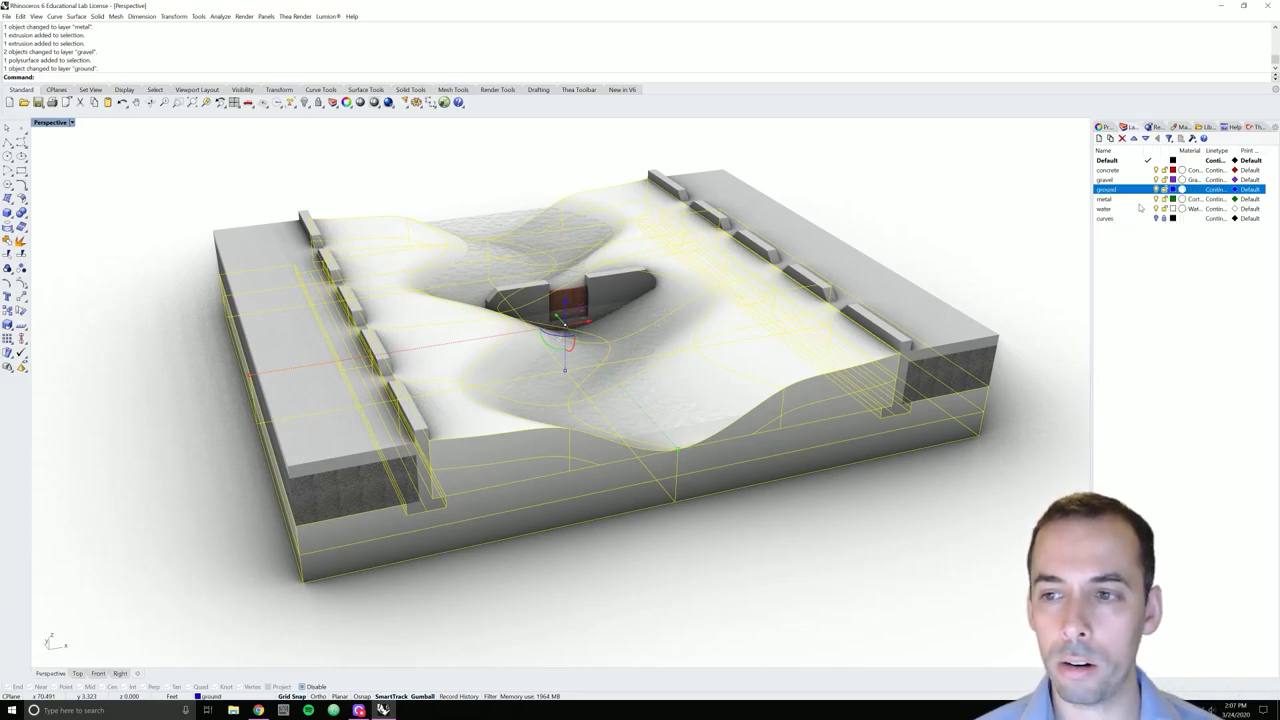
Assign the library material Gray dirt from Architectural, Exterior, Gravel to the "ground" layer and clear the selection
click(1182, 190)
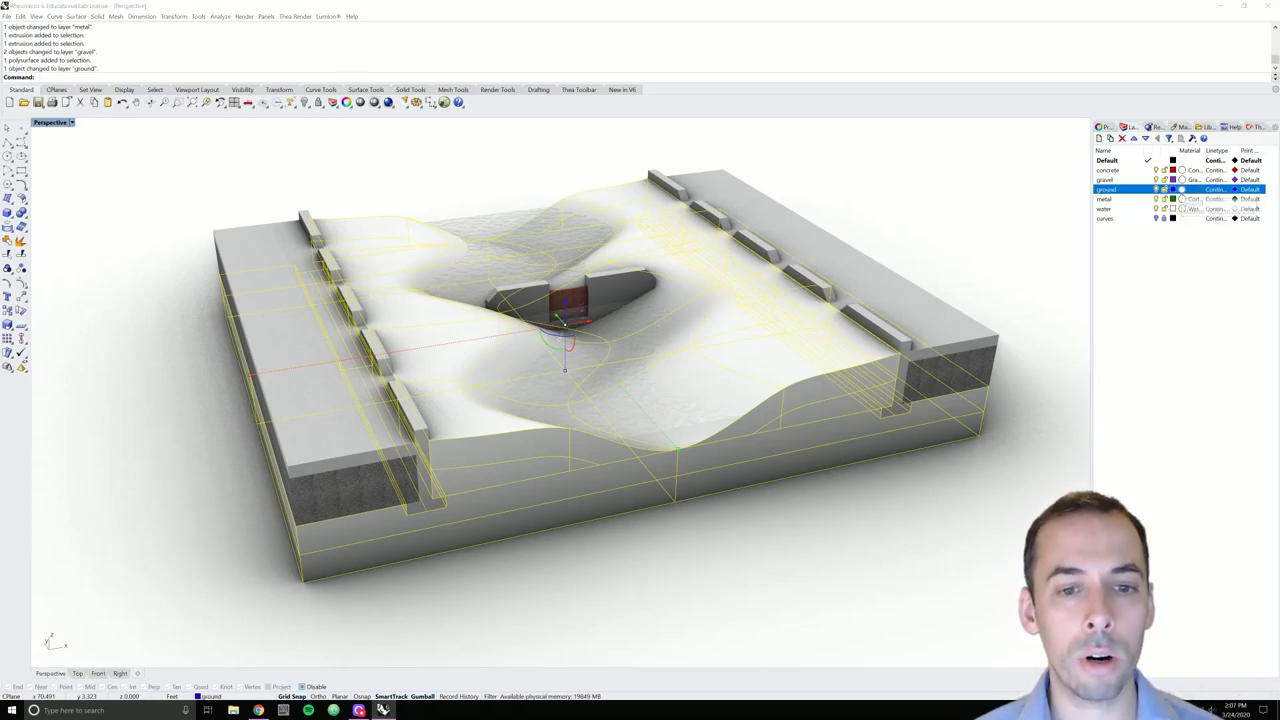
click(505, 110)
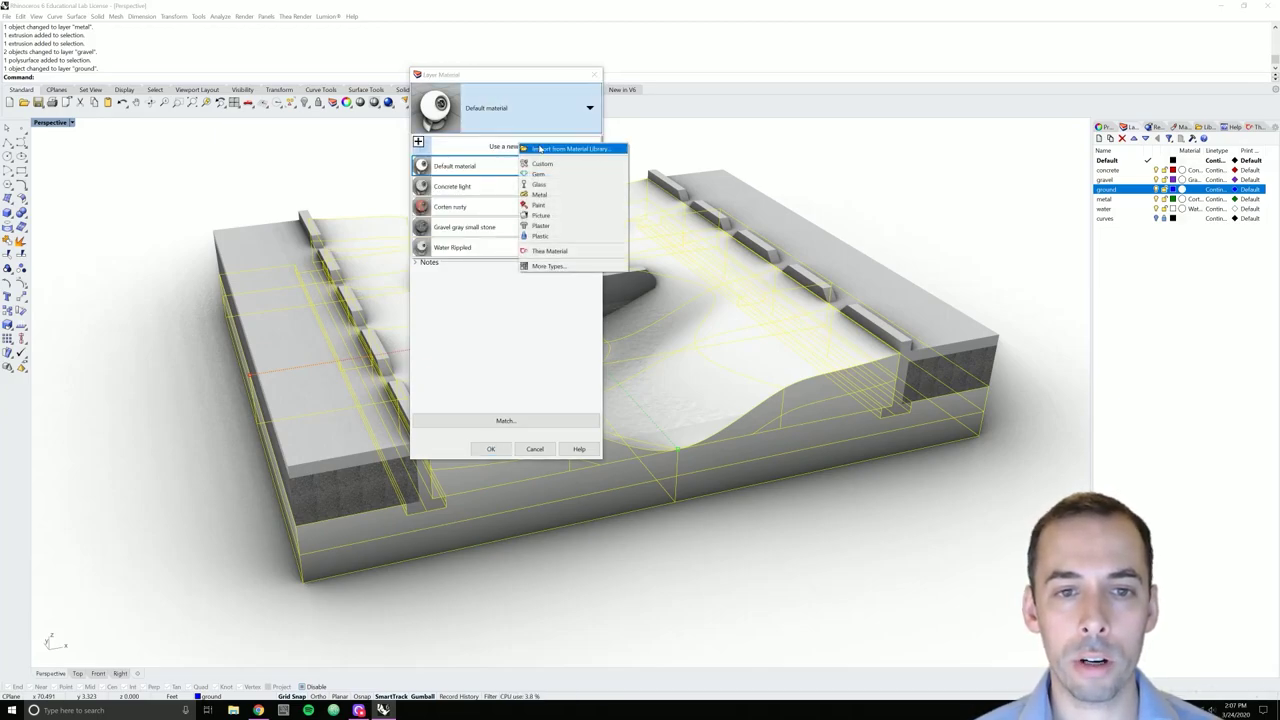
click(541, 149)
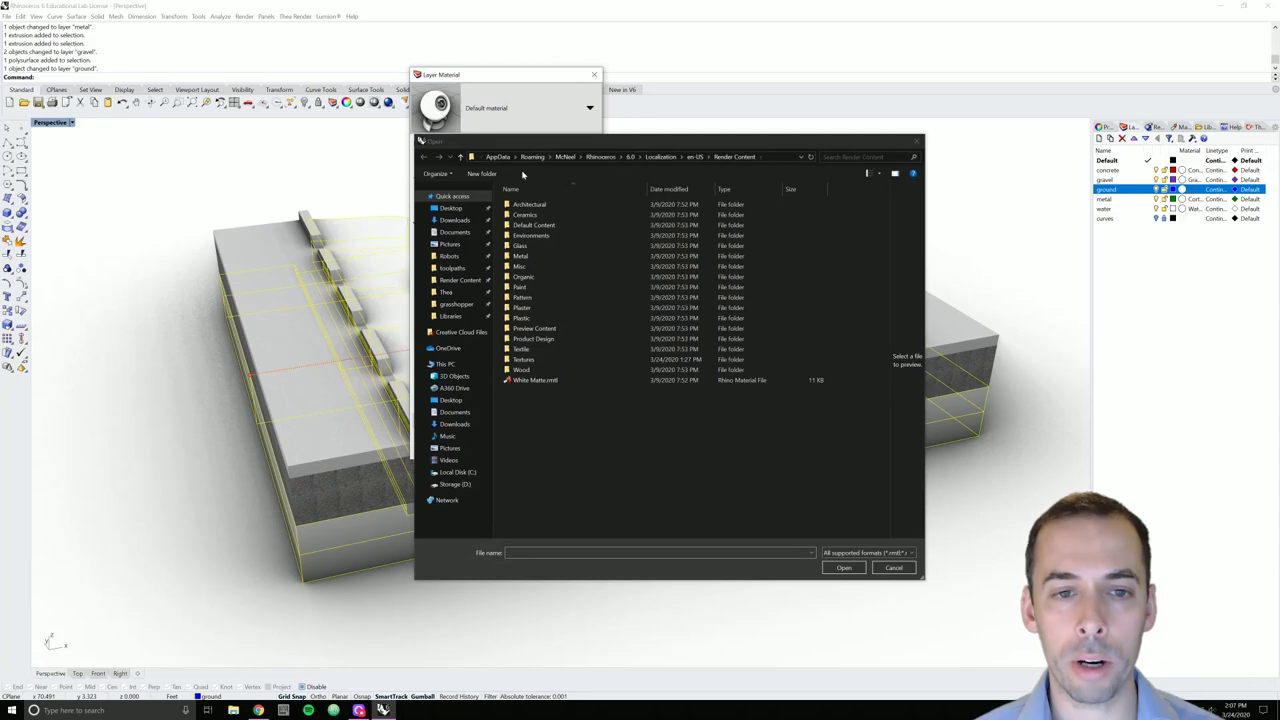
double_click(541, 207)
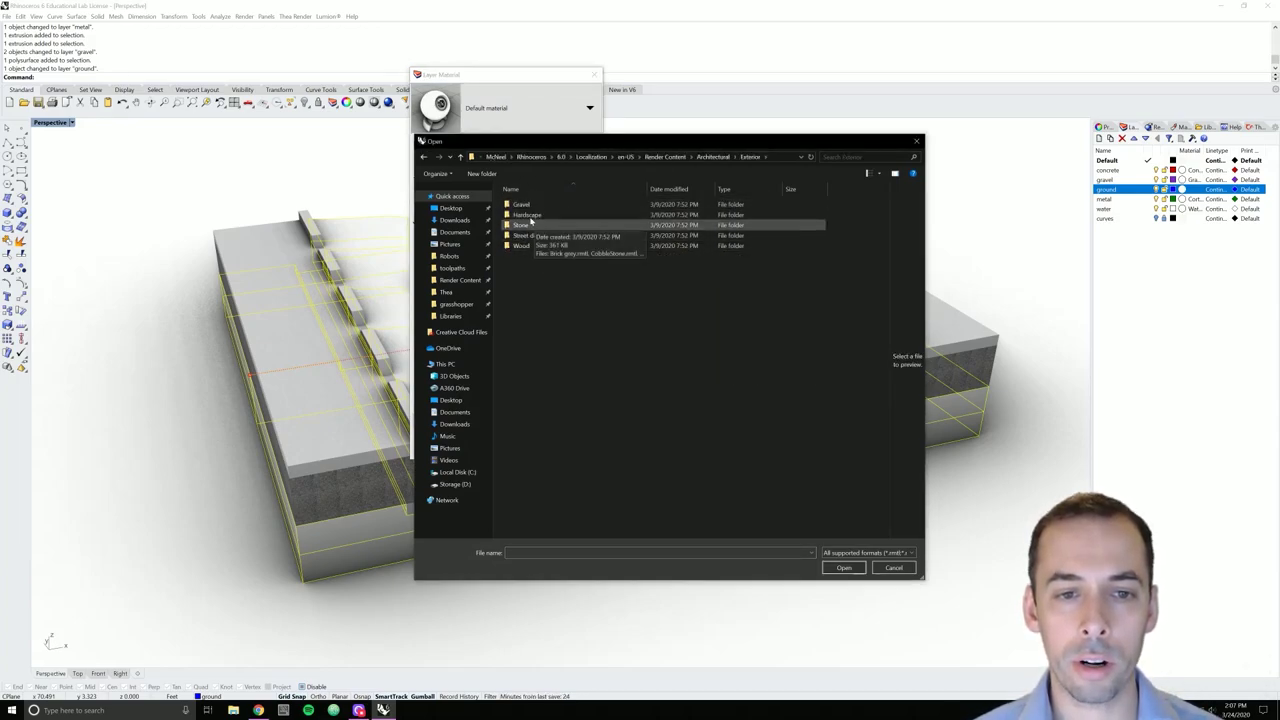
double_click(521, 205)
click(531, 246)
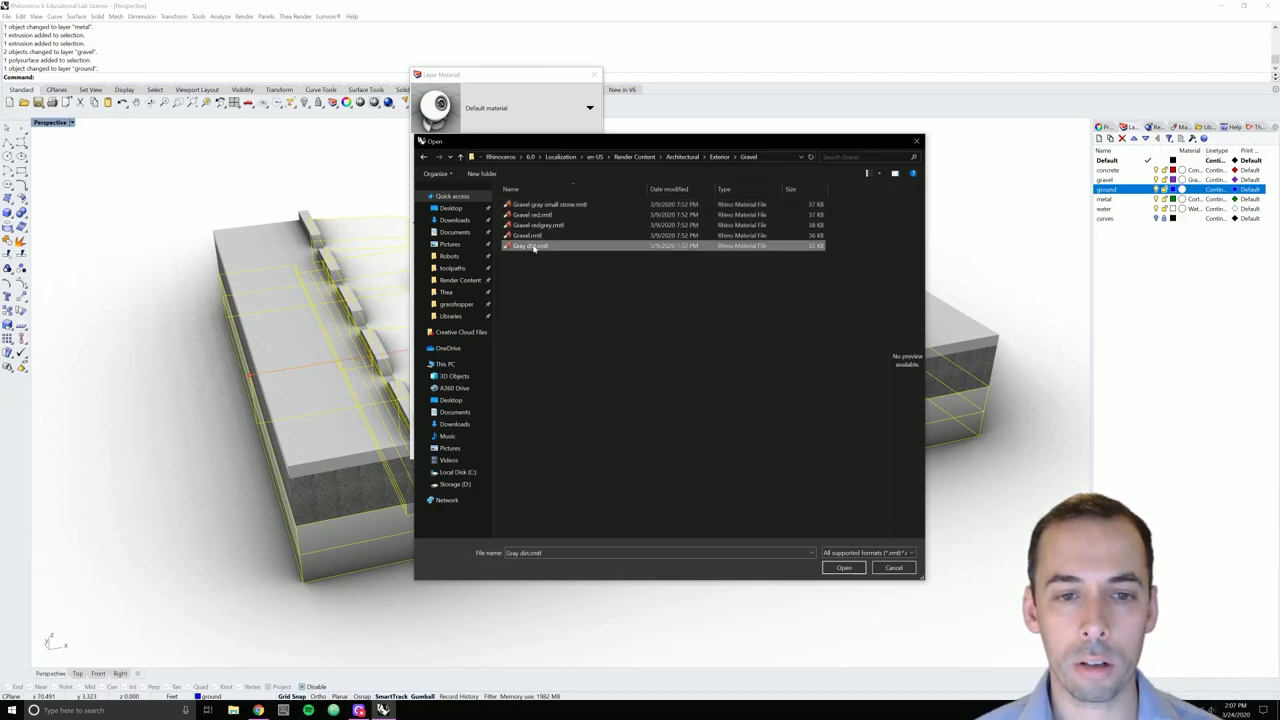
double_click(534, 248)
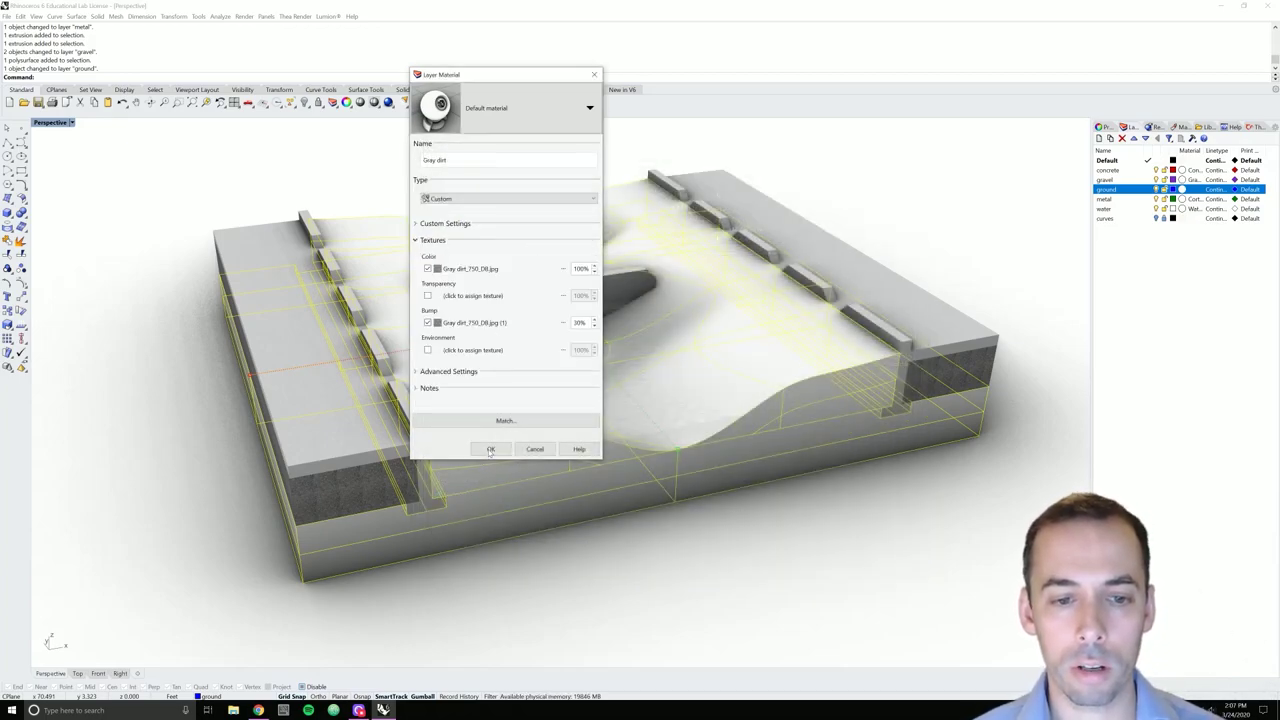
click(491, 449)
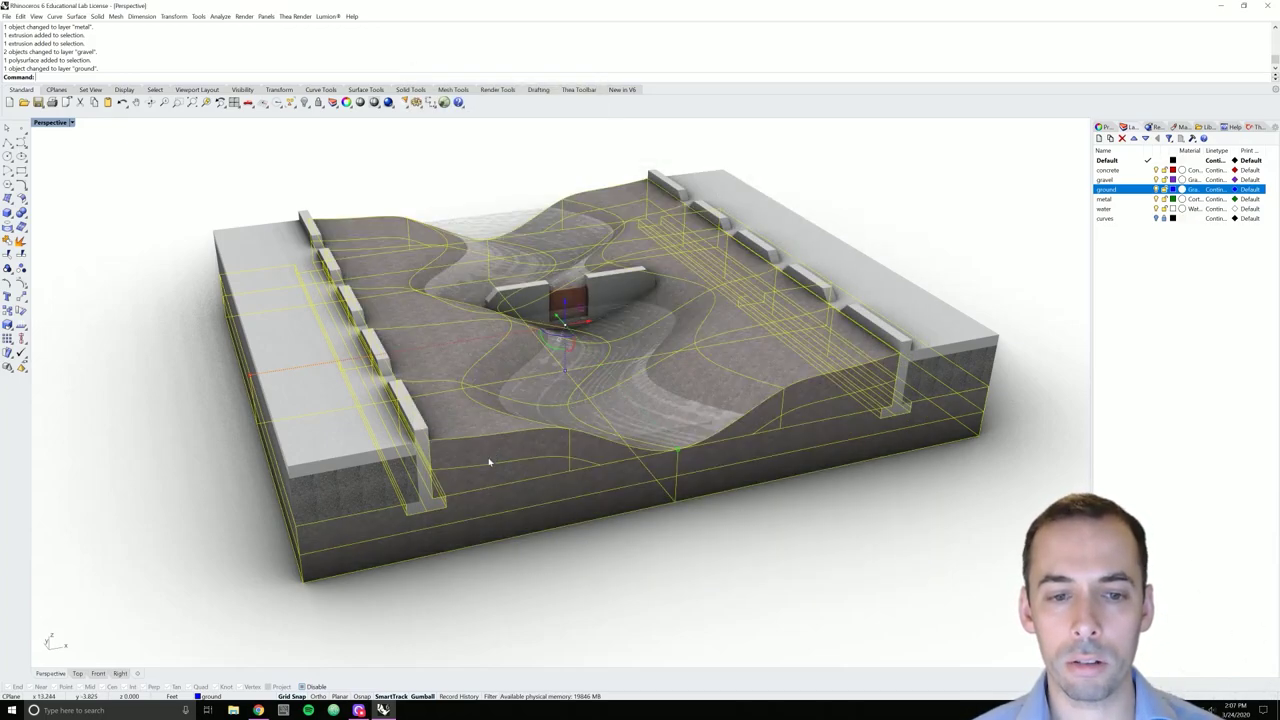
click(875, 211)
right_drag(526, 477, 532, 488)
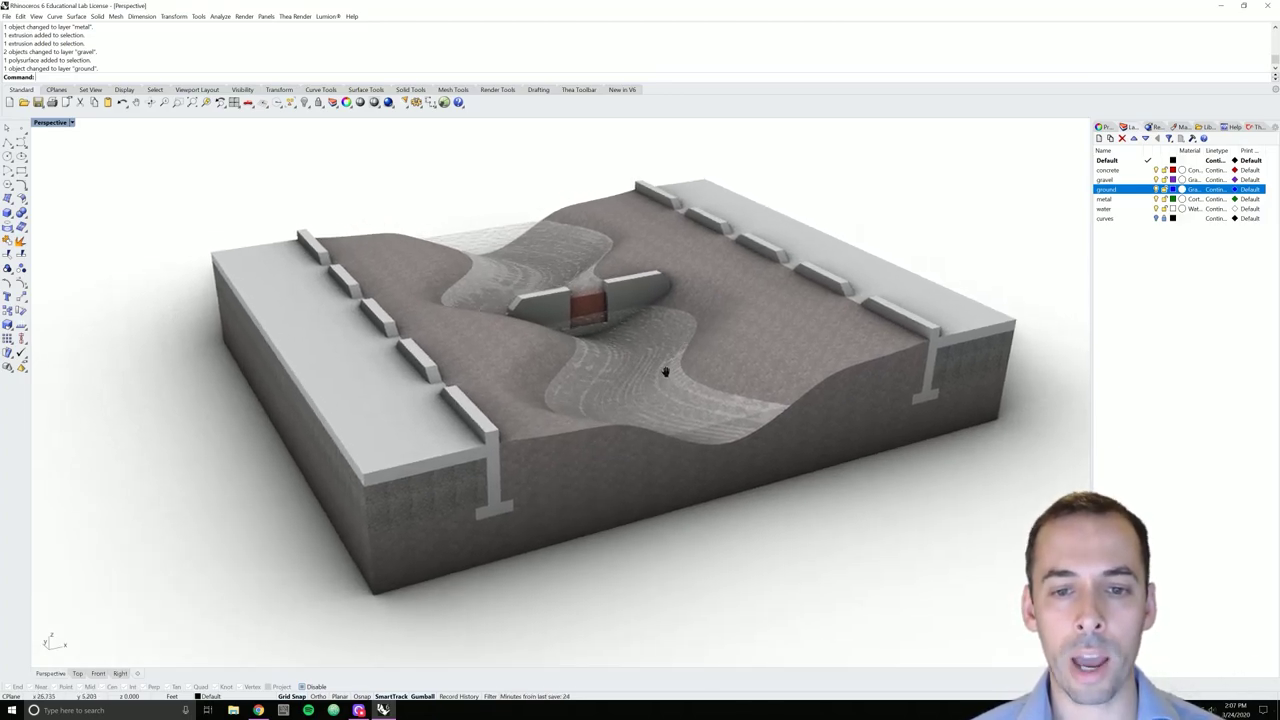